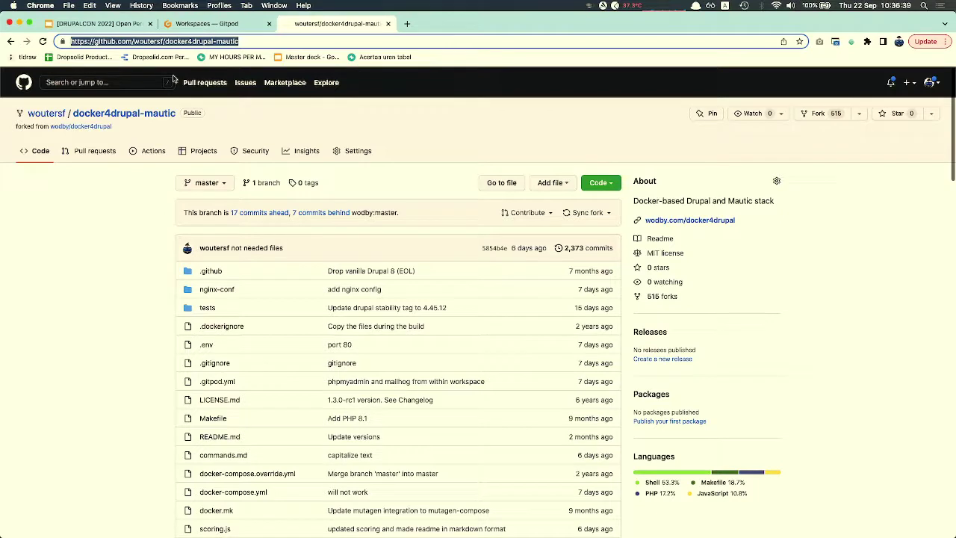
- Paste the woutersf/docker4drupal-mautic repository URL into Gitpod's new-workspace box and submit it
{"action": "left_click", "coordinate": [176, 24]}
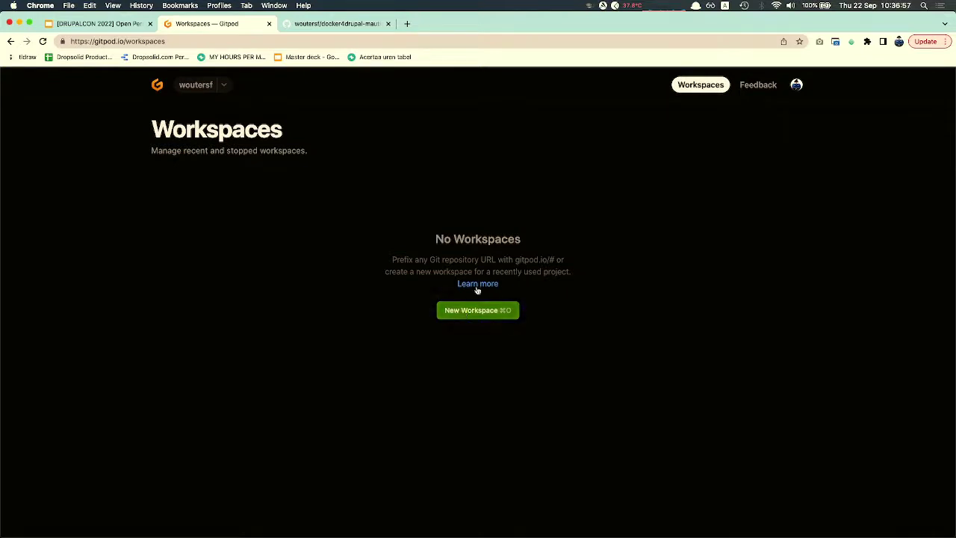
{"action": "left_click", "coordinate": [470, 311]}
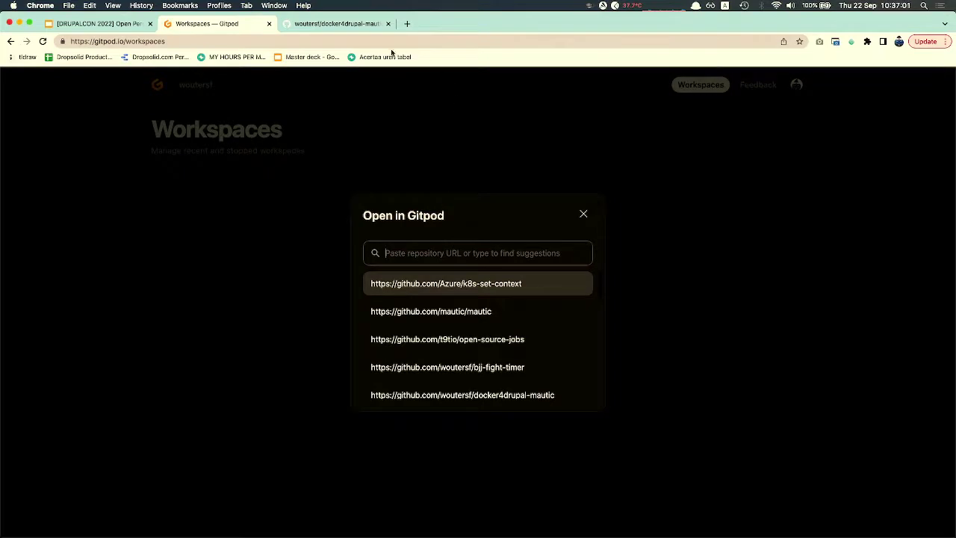
{"action": "left_click", "coordinate": [355, 24]}
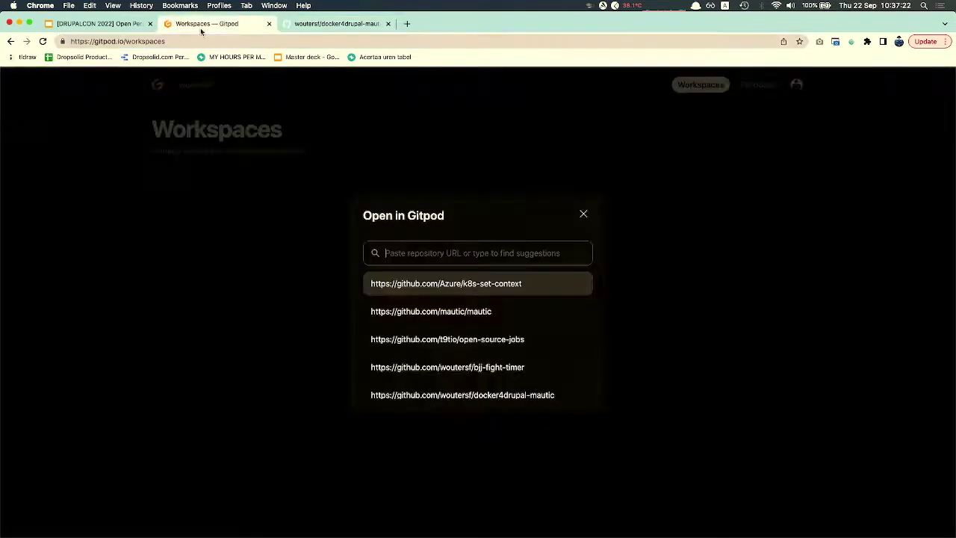
{"action": "left_click", "coordinate": [200, 24]}
{"action": "left_click", "coordinate": [408, 253]}
{"action": "type", "text": "https://github.com/woutersf/docker4drupal-mautic"}
{"action": "left_click", "coordinate": [306, 25]}
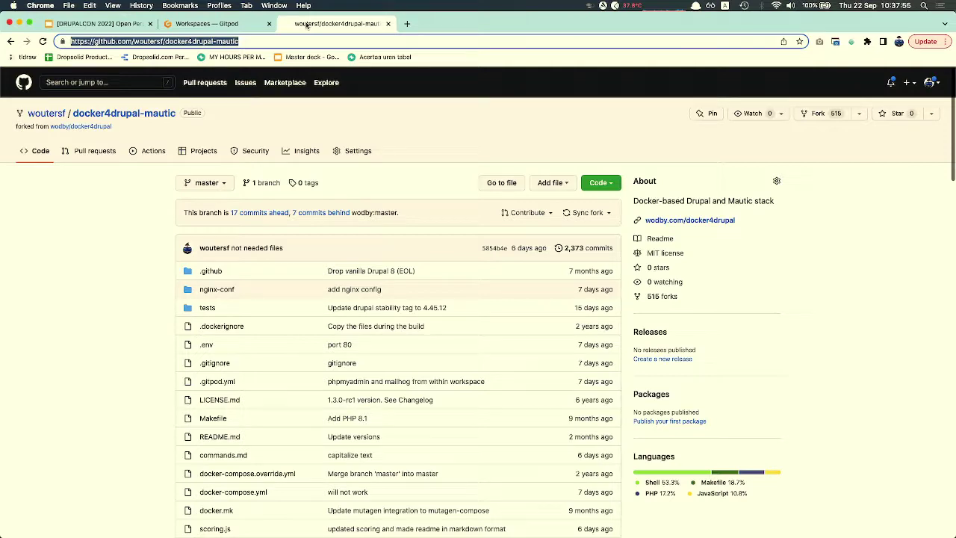
{"action": "left_click", "coordinate": [229, 25]}
{"action": "left_click", "coordinate": [330, 26]}
{"action": "left_click", "coordinate": [230, 25]}
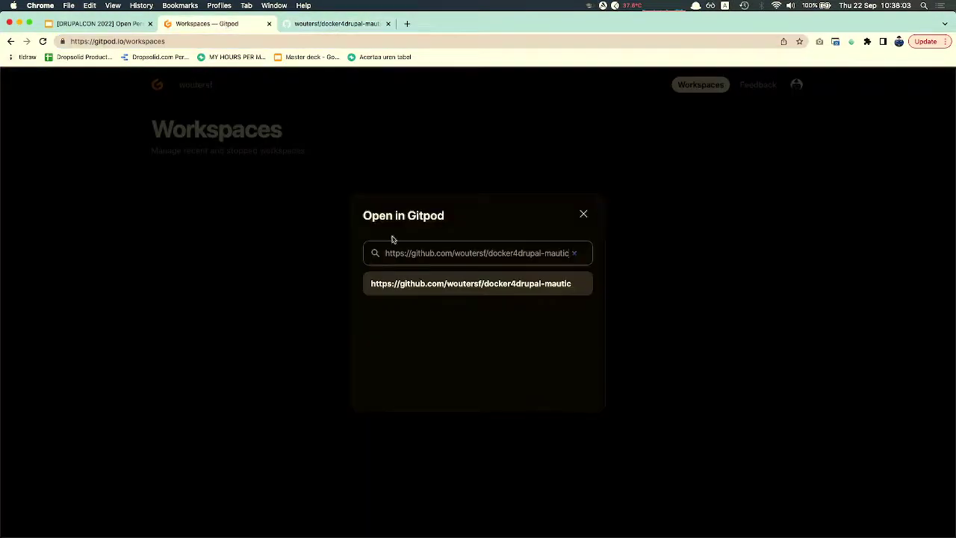
{"action": "key", "text": "Return"}
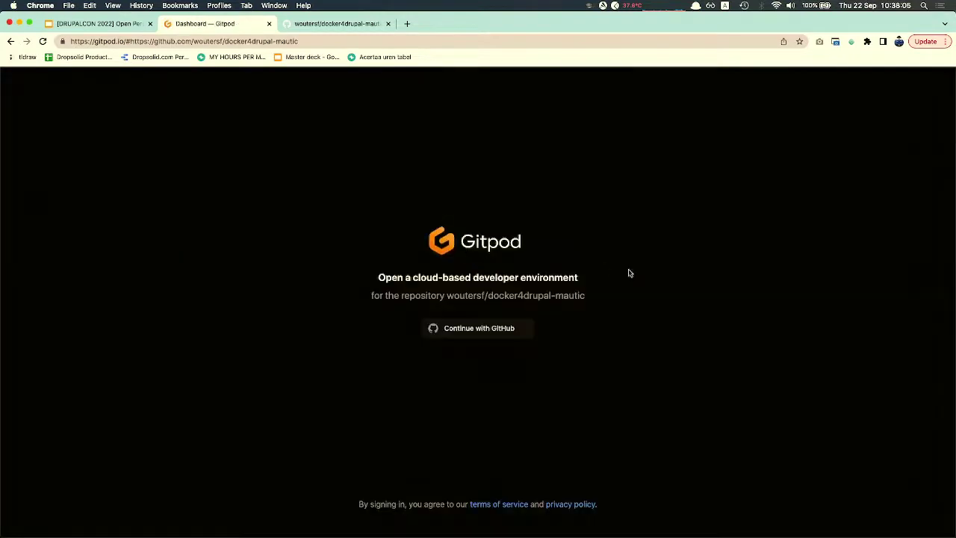
- Continue with GitHub to start the docker4drupal-mautic workspace, enlarge the page and open docker-compose.yml
{"action": "left_click", "coordinate": [498, 326]}
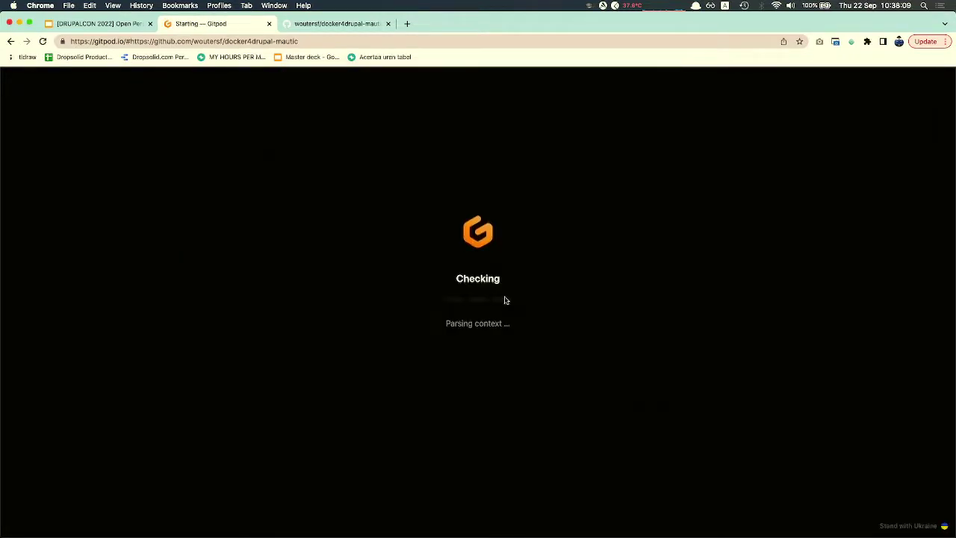
{"action": "left_click", "coordinate": [344, 24]}
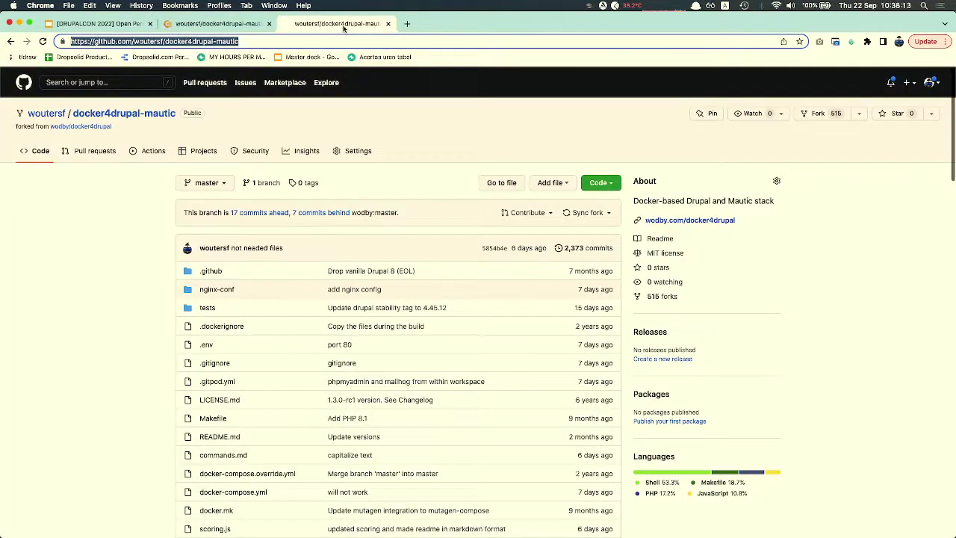
{"action": "left_click", "coordinate": [218, 25]}
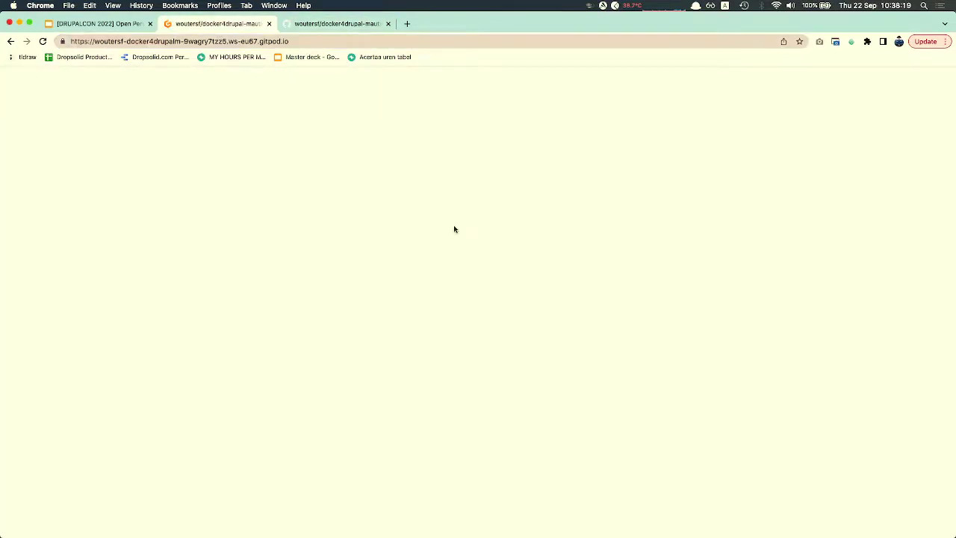
{"action": "key", "text": "super+equal"}
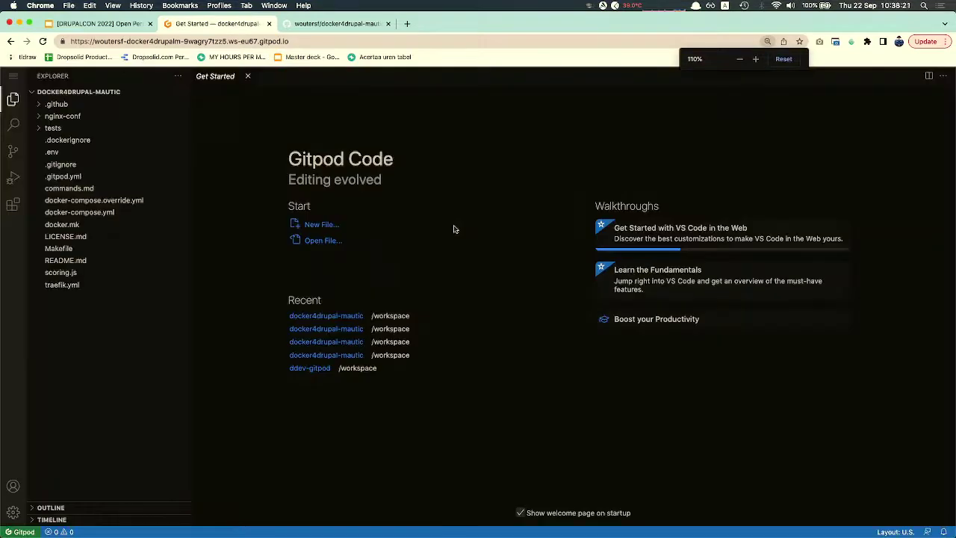
{"action": "key", "text": "super+equal"}
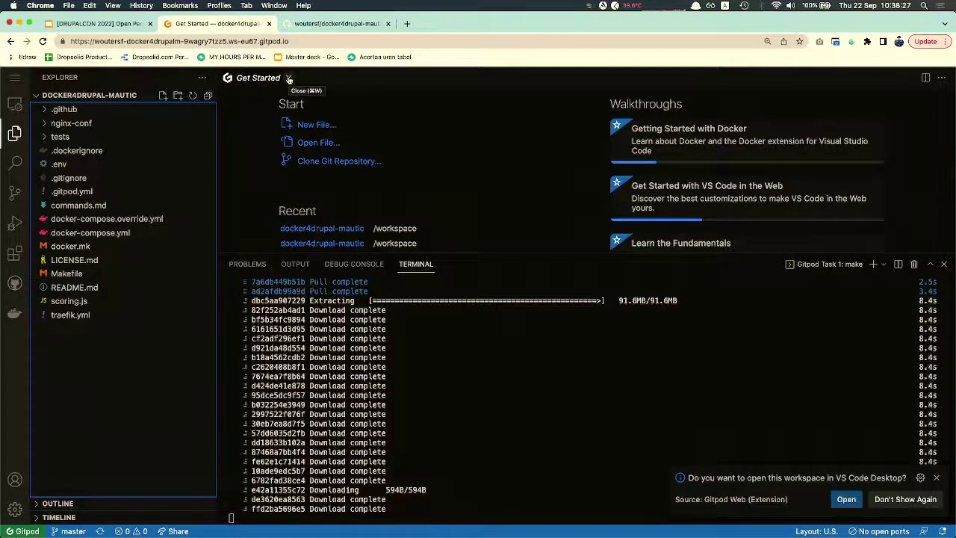
{"action": "left_click", "coordinate": [289, 79]}
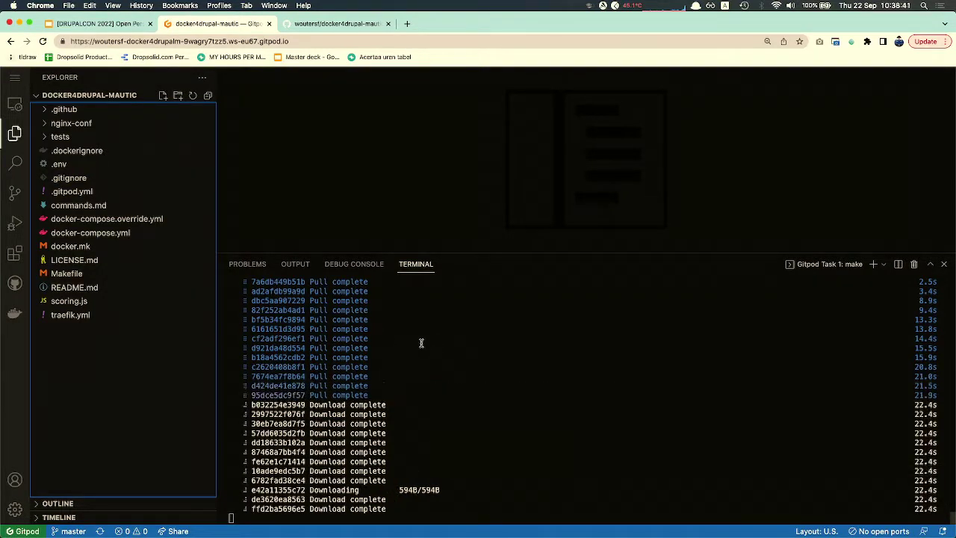
{"action": "left_click", "coordinate": [131, 236]}
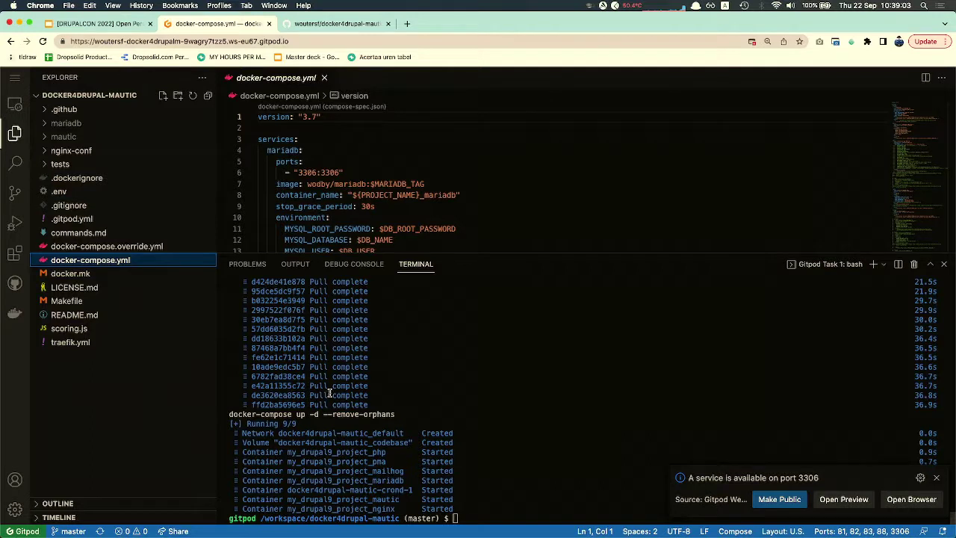
- Open commands.md, then launch the Mautic site from the port 81 entry in Remote Explorer
{"action": "left_click", "coordinate": [16, 107]}
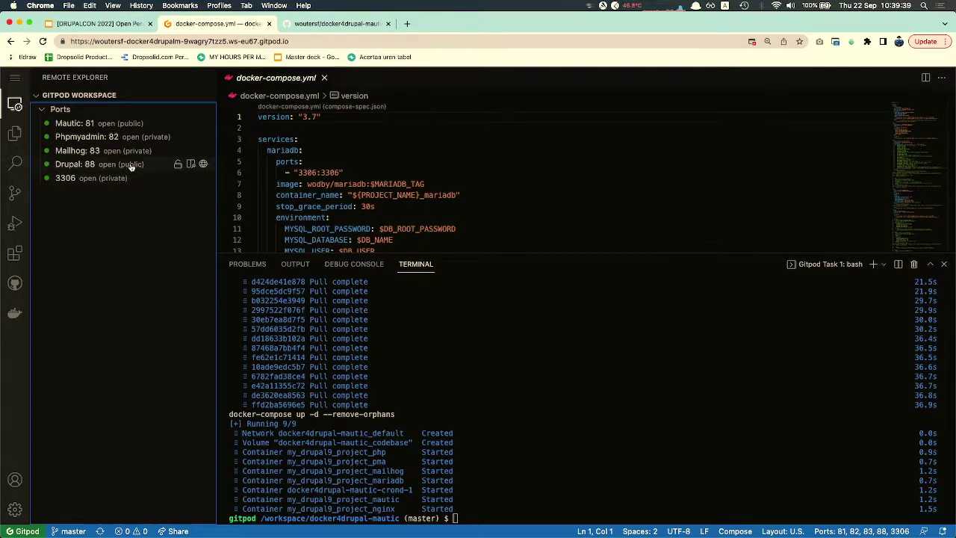
{"action": "left_click", "coordinate": [15, 133]}
{"action": "left_click", "coordinate": [92, 233]}
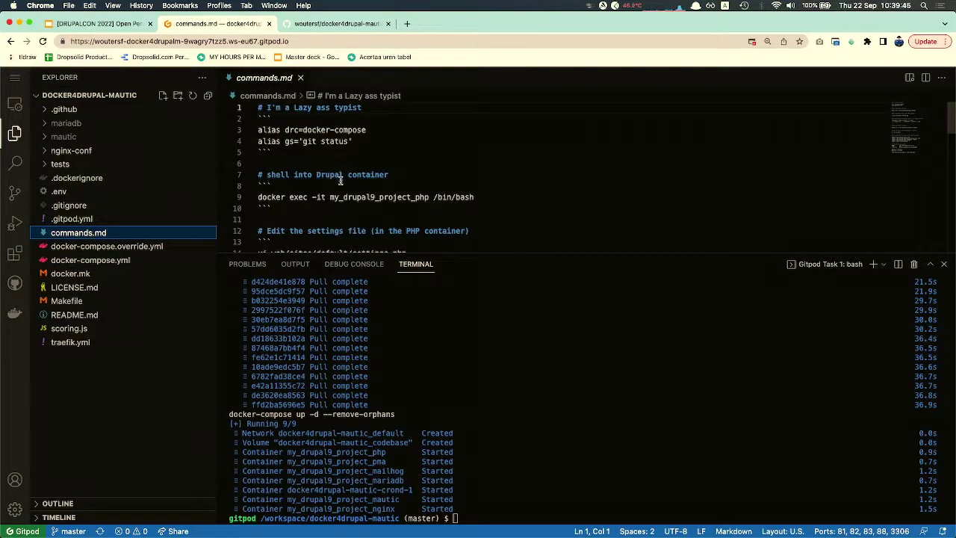
{"action": "scroll", "coordinate": [341, 173], "scroll_direction": "down", "scroll_amount": 3}
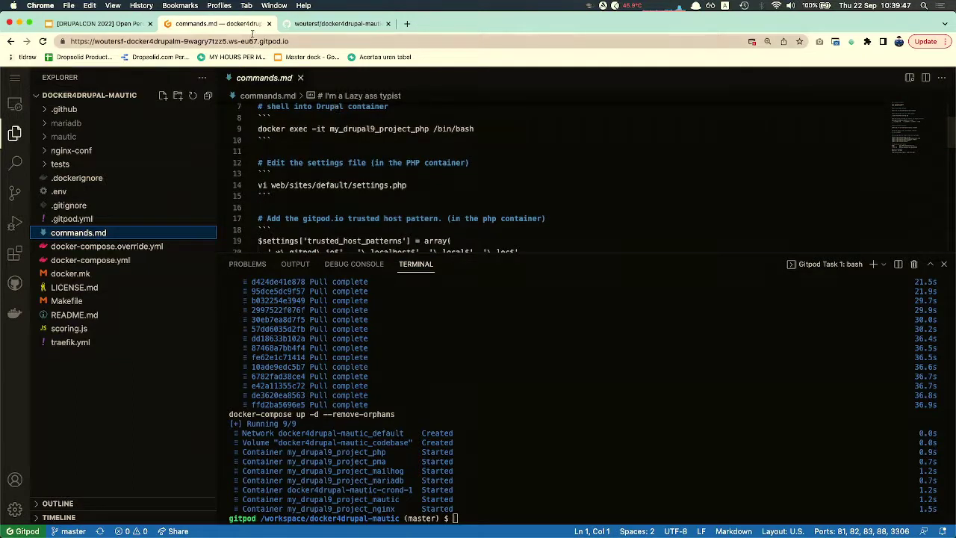
{"action": "left_click", "coordinate": [15, 103]}
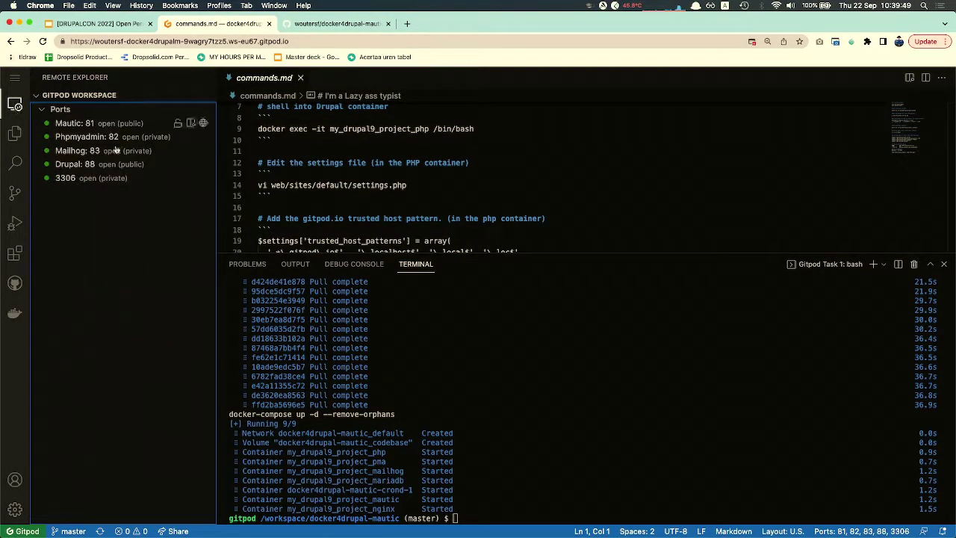
{"action": "left_click", "coordinate": [205, 124]}
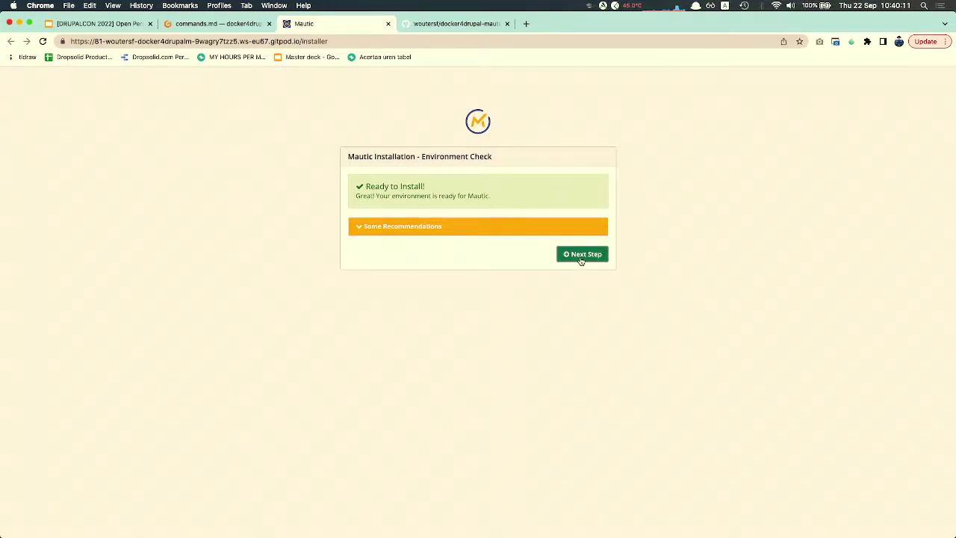
- Return to the Mautic installer and move past the environment check
{"action": "left_click", "coordinate": [217, 23]}
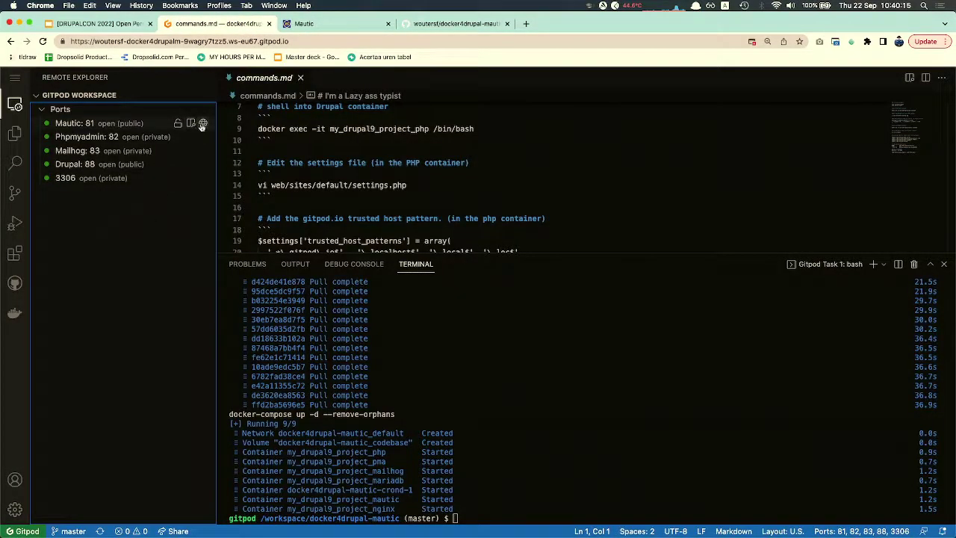
{"action": "left_click", "coordinate": [313, 23]}
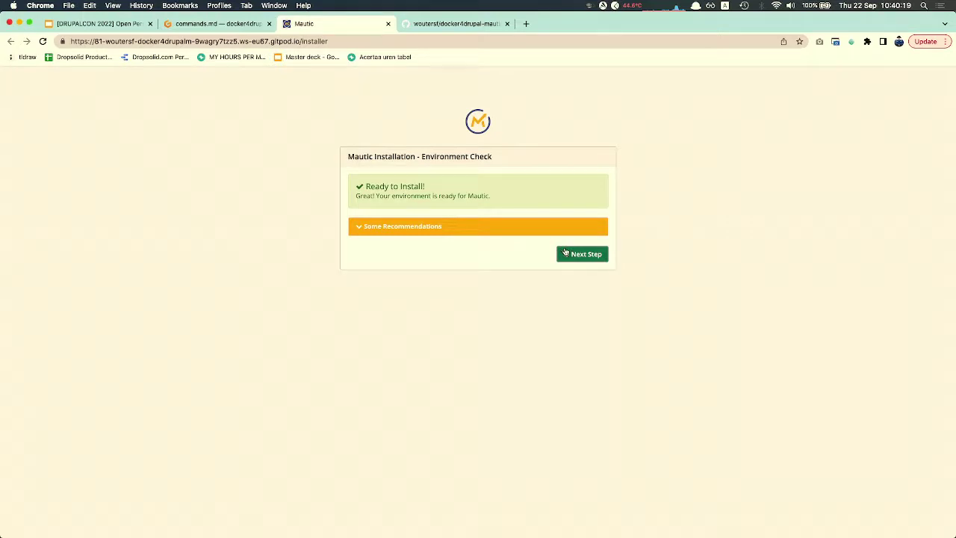
{"action": "left_click", "coordinate": [582, 257]}
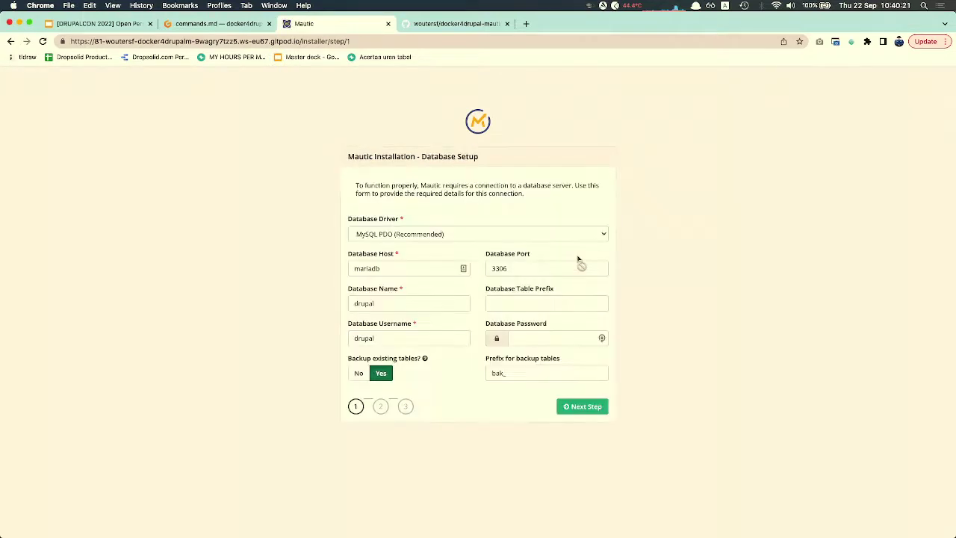
- Enter mautic_ as the database table prefix, fill the database password and submit
{"action": "left_click", "coordinate": [533, 301]}
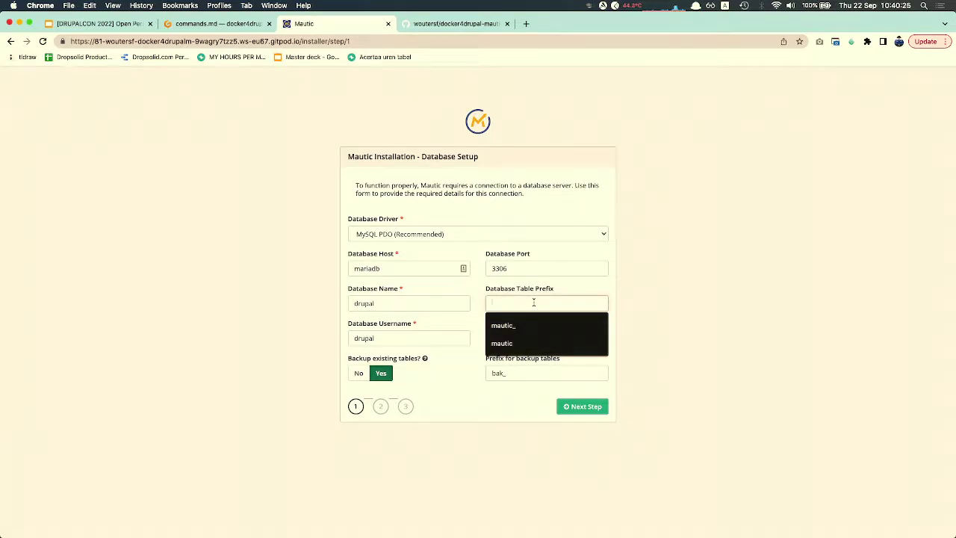
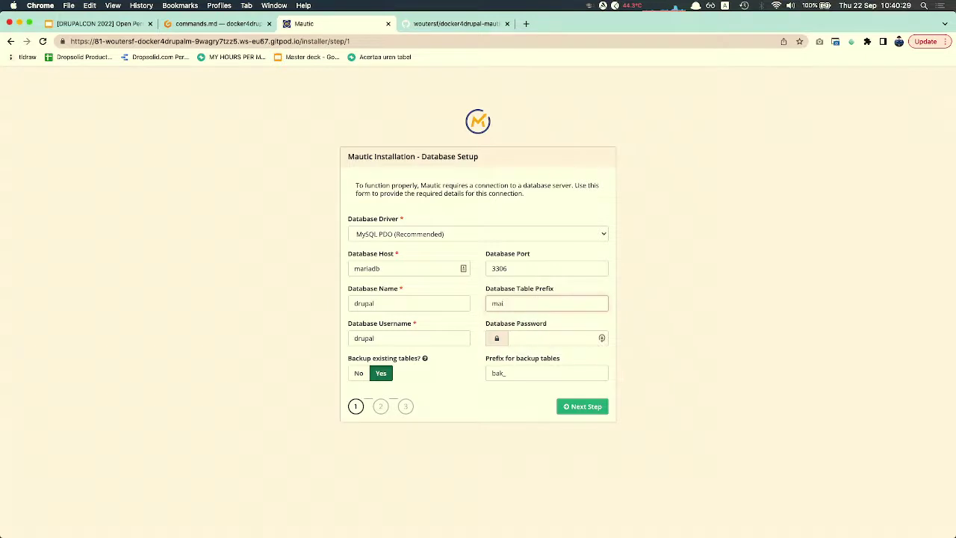
{"action": "key", "text": "super+a"}
{"action": "key", "text": "BackSpace"}
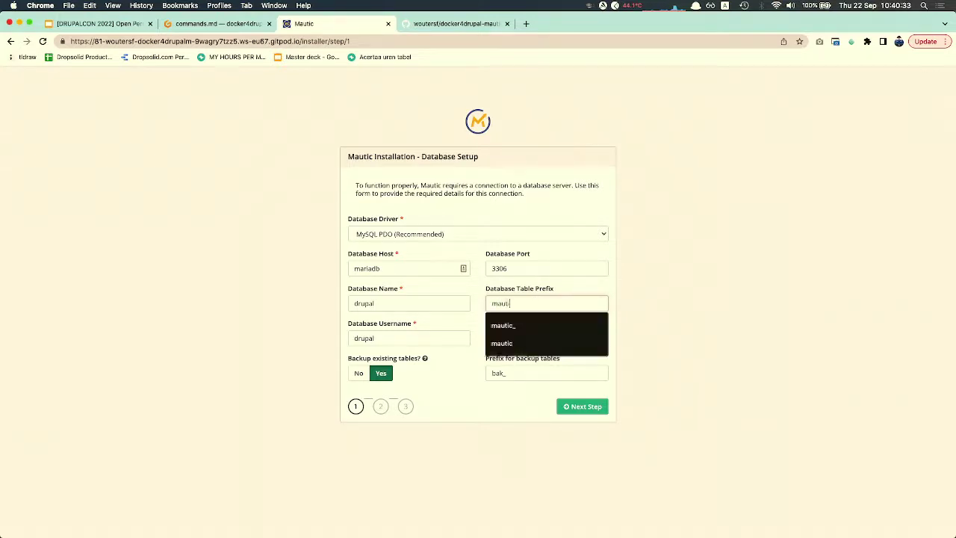
{"action": "left_click", "coordinate": [543, 327]}
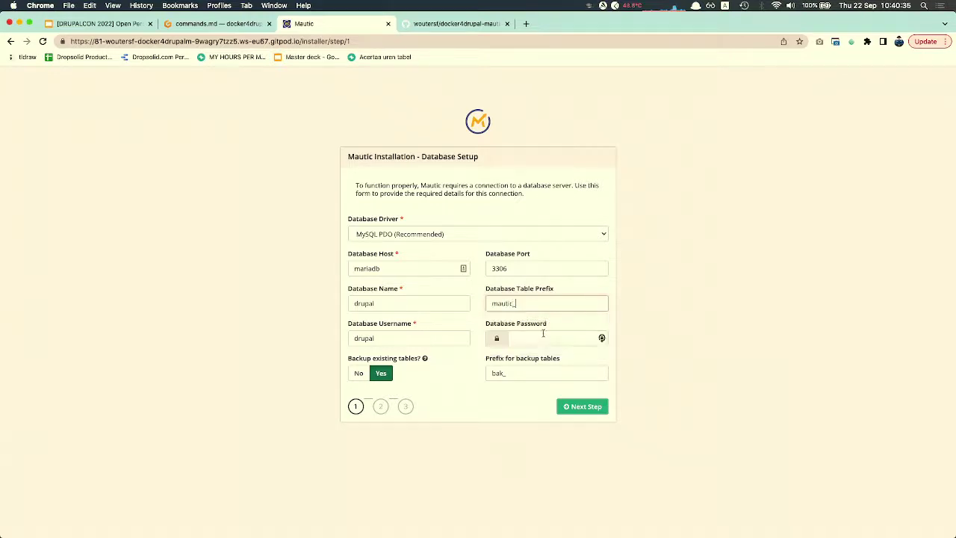
{"action": "left_click", "coordinate": [544, 337]}
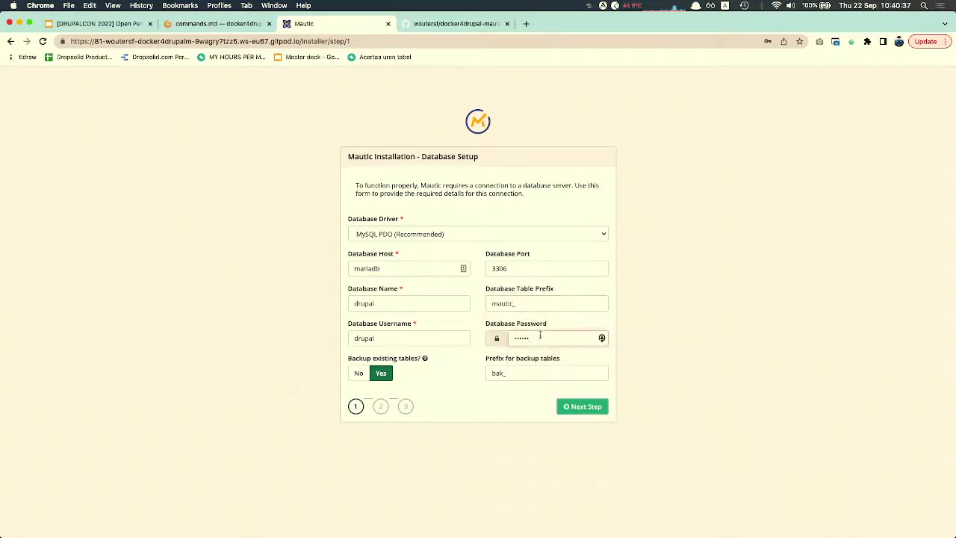
{"action": "left_click", "coordinate": [578, 406]}
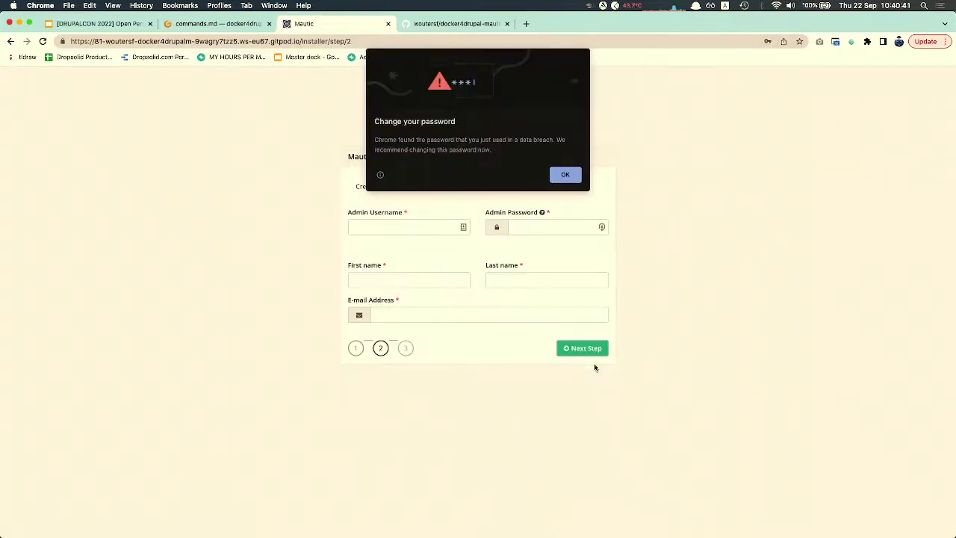
- Fill the admin account: username admin, a password, first and last name admin, and an e-mail
{"action": "left_click", "coordinate": [566, 176]}
{"action": "left_click", "coordinate": [421, 226]}
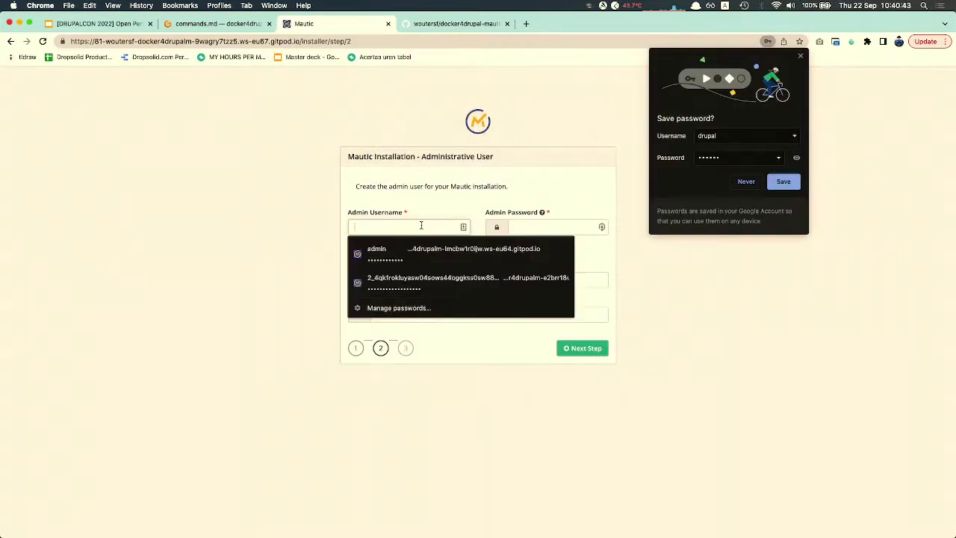
{"action": "key", "text": "Tab"}
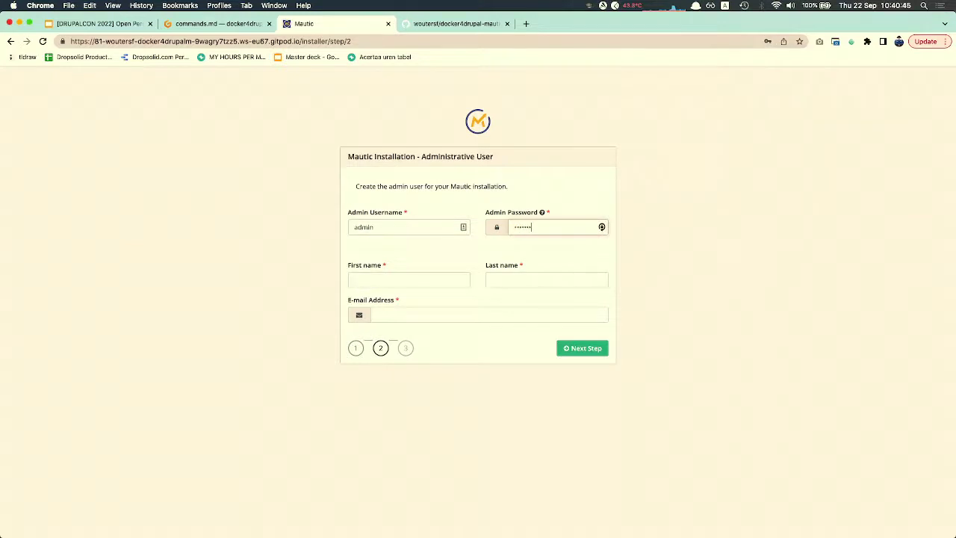
{"action": "key", "text": "Tab"}
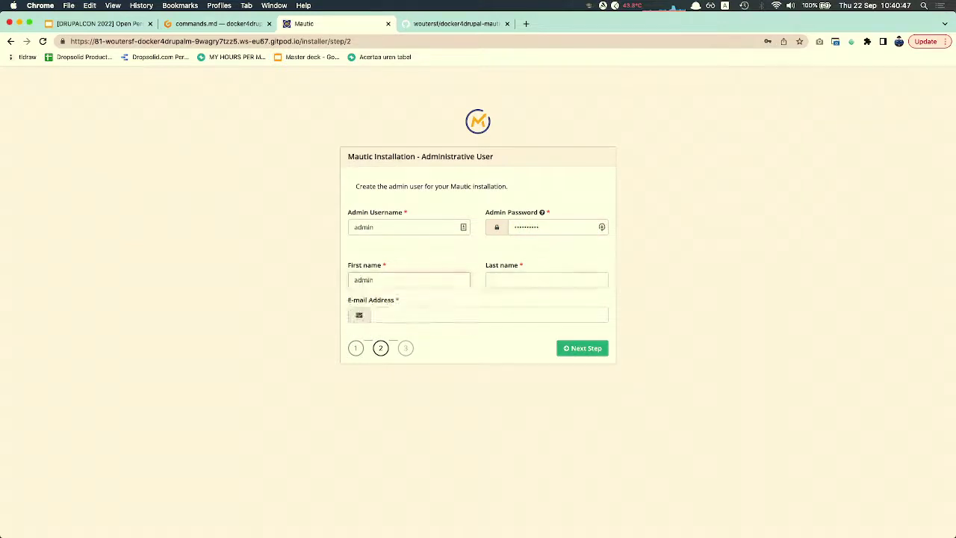
{"action": "key", "text": "Tab"}
{"action": "key", "text": "Tab"}
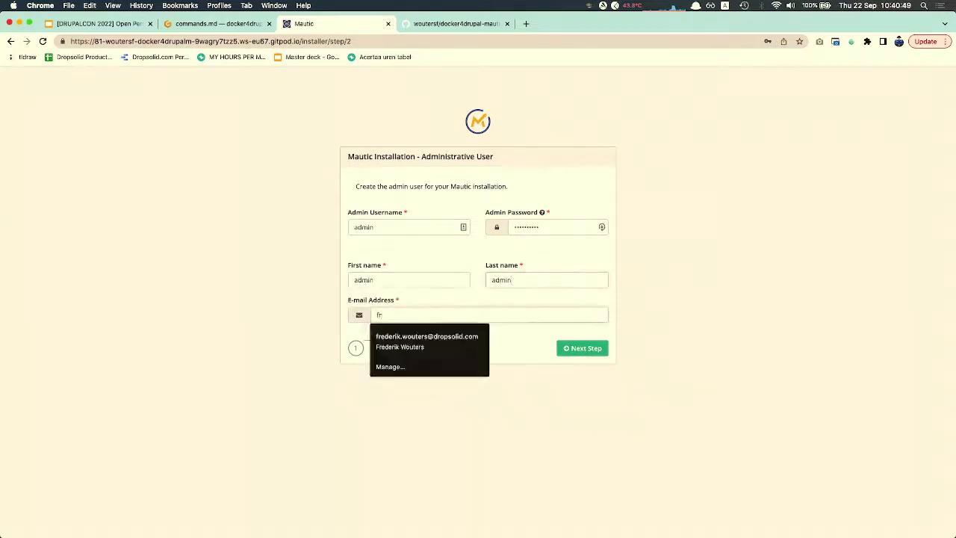
{"action": "key", "text": "Down"}
{"action": "key", "text": "Return"}
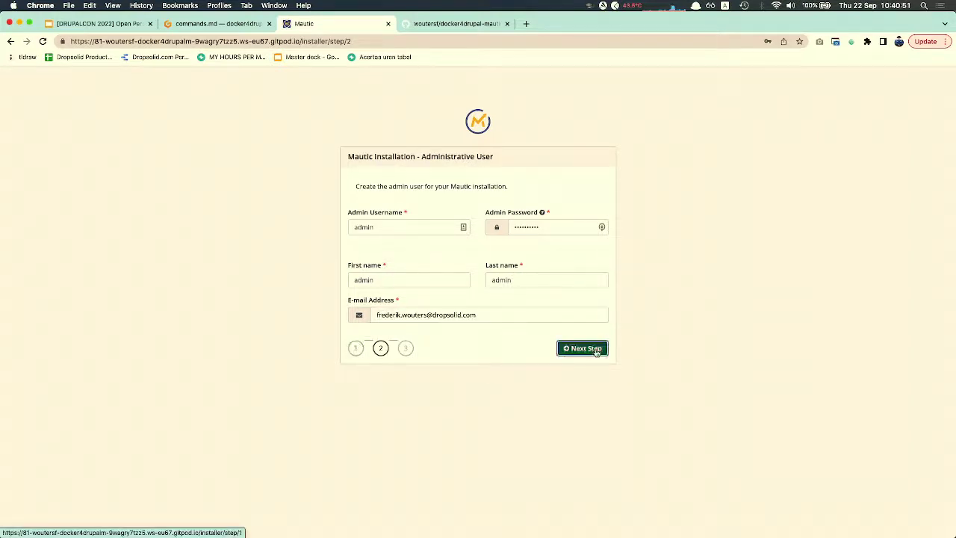
- Submit the admin account and accept the email configuration to finish installing
{"action": "left_click", "coordinate": [597, 349]}
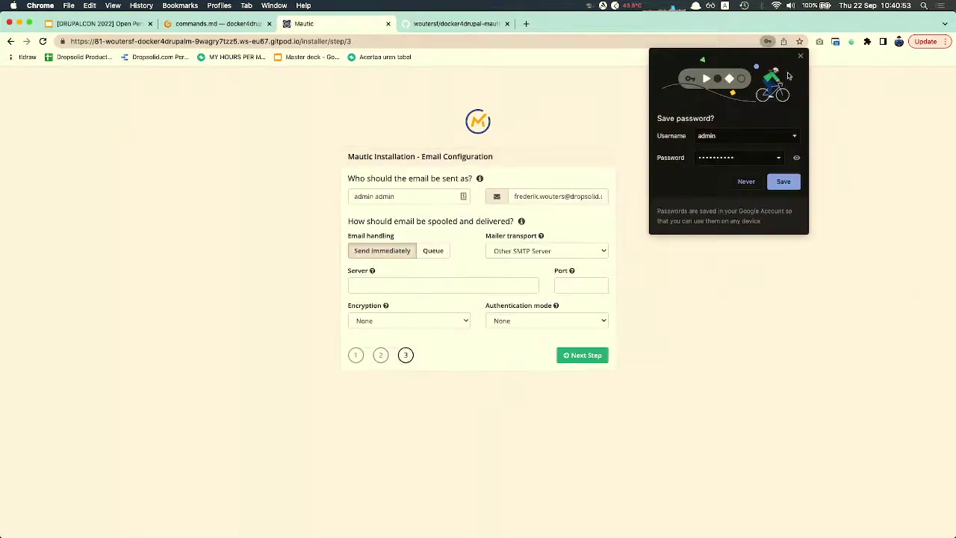
{"action": "left_click", "coordinate": [799, 56]}
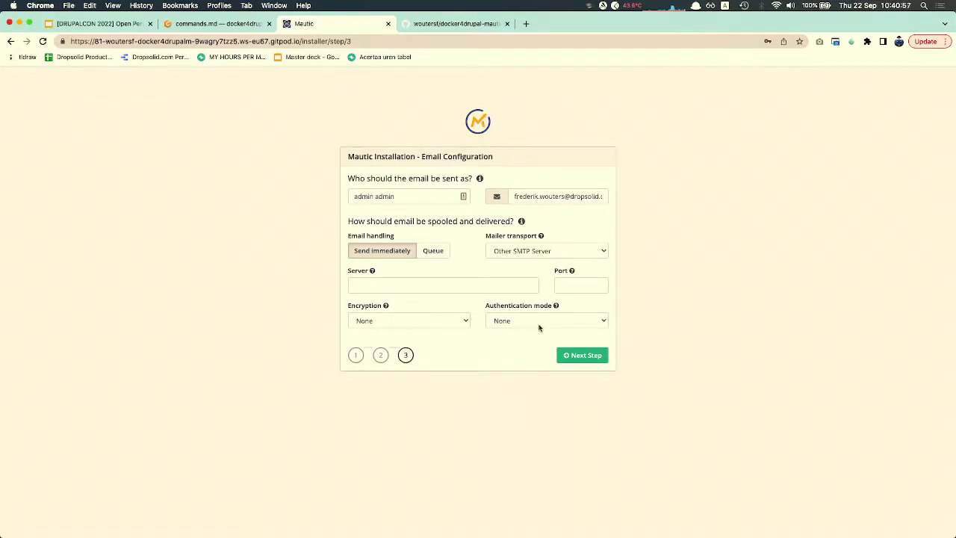
{"action": "left_click", "coordinate": [588, 358]}
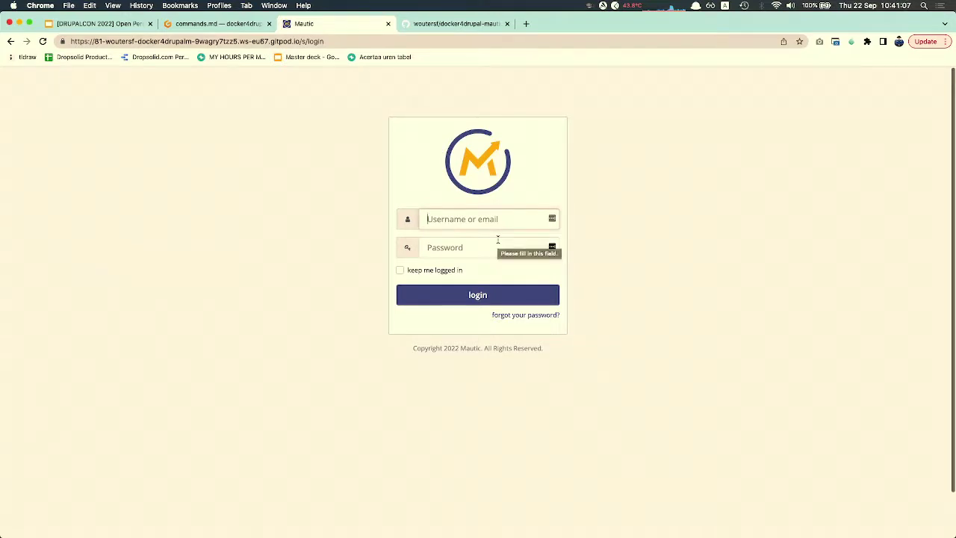
- Log in to Mautic as admin and open Configuration from the gear menu
{"action": "type", "text": "admin"}
{"action": "key", "text": "Tab"}
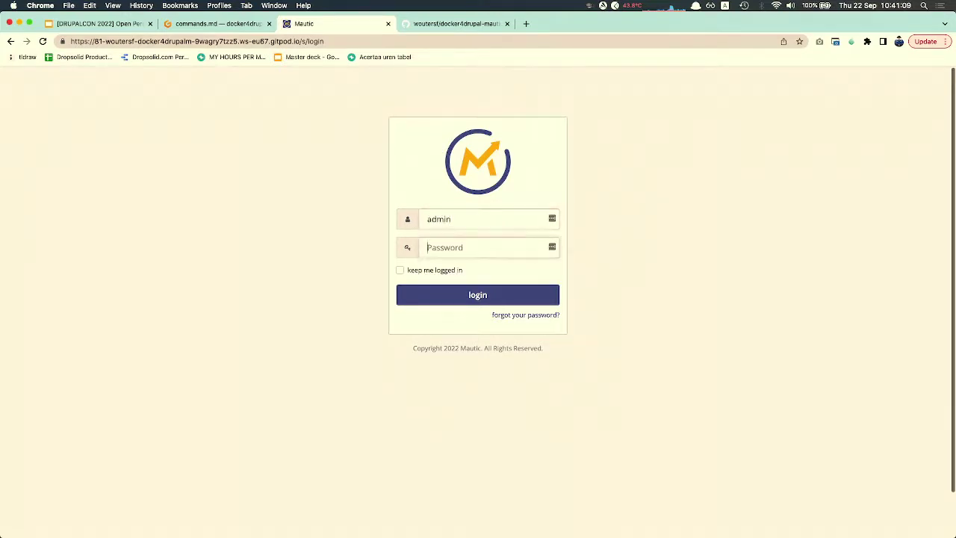
{"action": "key", "text": "Return"}
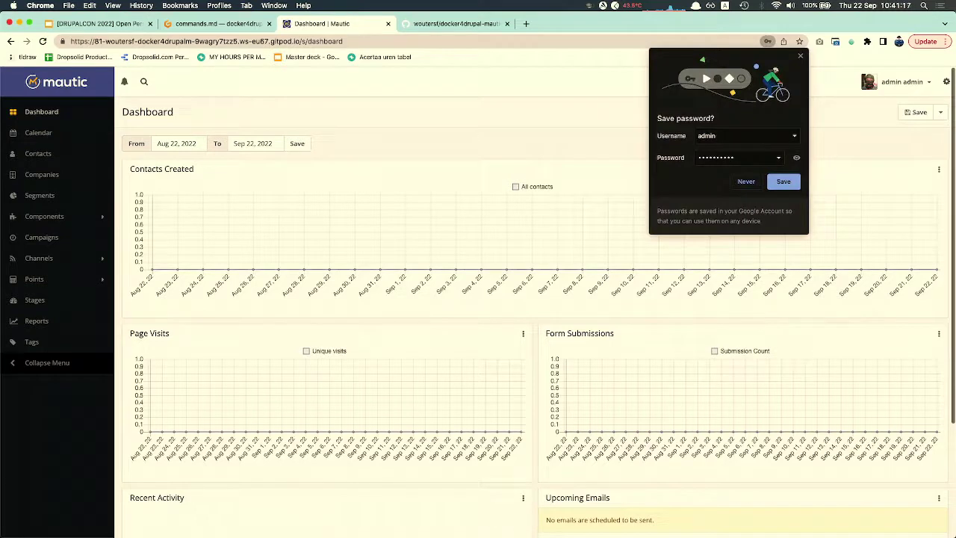
{"action": "left_click", "coordinate": [800, 55]}
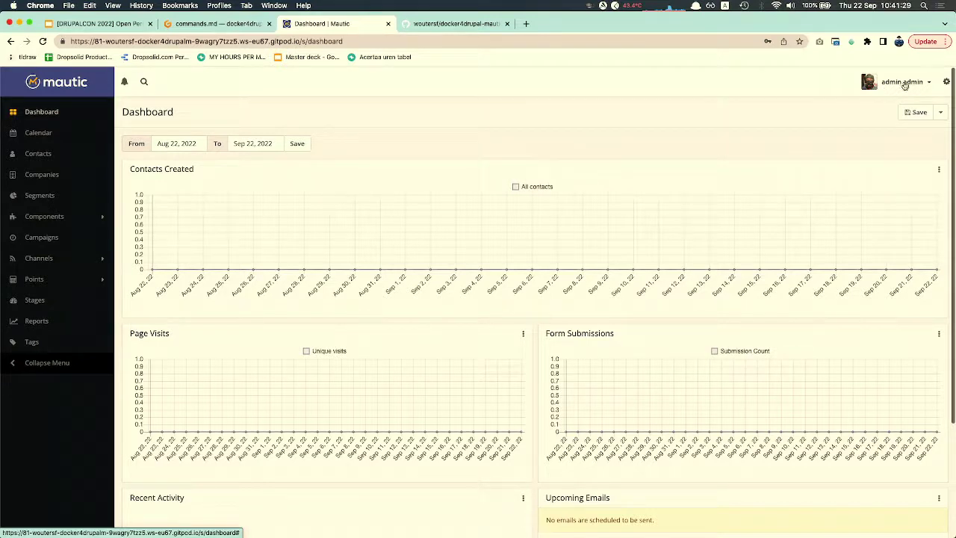
{"action": "left_click", "coordinate": [945, 84]}
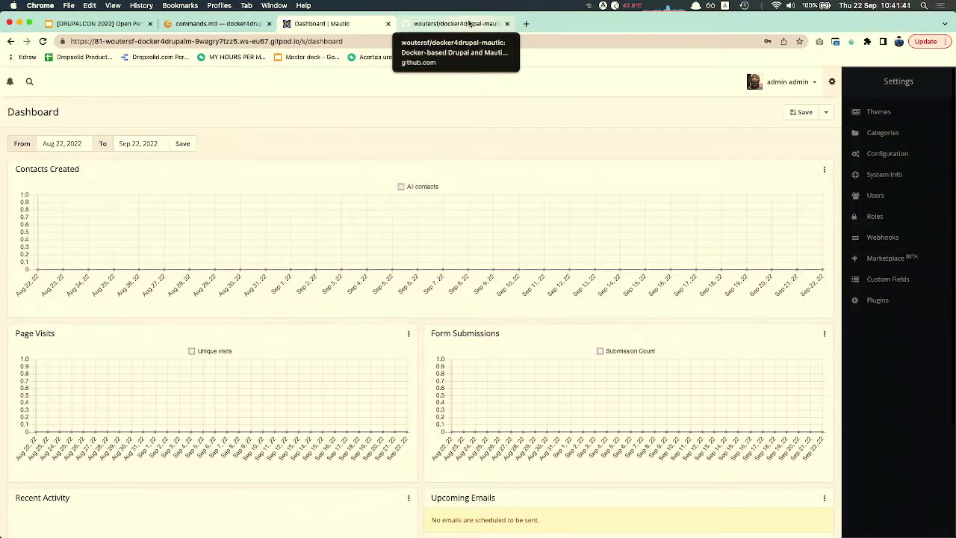
{"action": "left_click", "coordinate": [887, 157]}
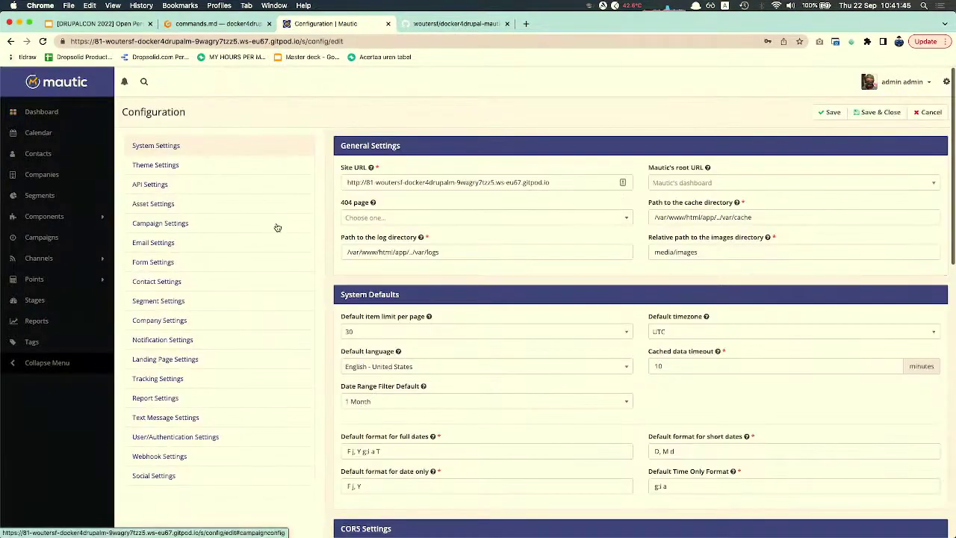
- Enable the API and HTTP basic authentication in API Settings and save
{"action": "left_click", "coordinate": [148, 186]}
{"action": "left_click", "coordinate": [374, 182]}
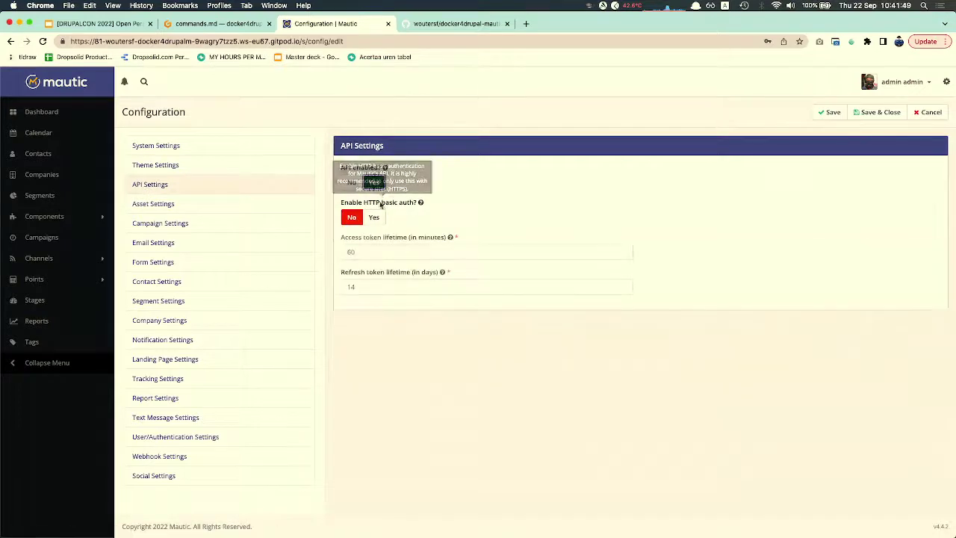
{"action": "left_click", "coordinate": [373, 217]}
{"action": "left_click", "coordinate": [840, 116]}
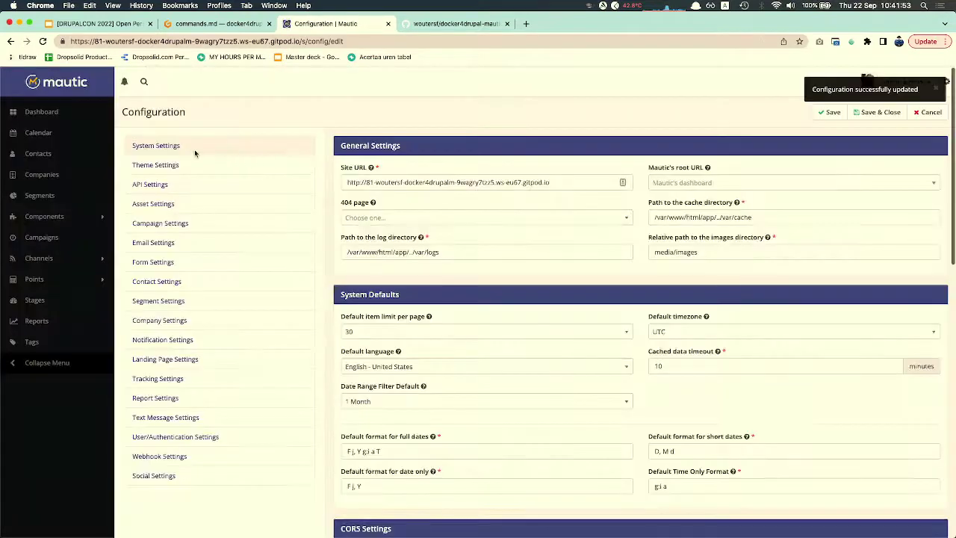
- Leave CORS Restrict Domains set to No and save the configuration again
{"action": "key", "text": "super+f"}
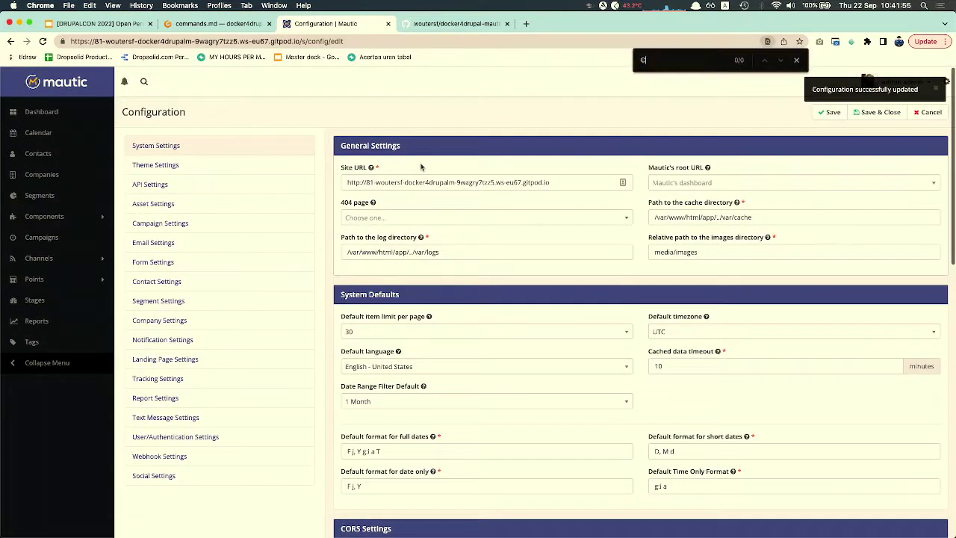
{"action": "type", "text": "CORS"}
{"action": "scroll", "coordinate": [421, 167], "scroll_direction": "down", "scroll_amount": 5}
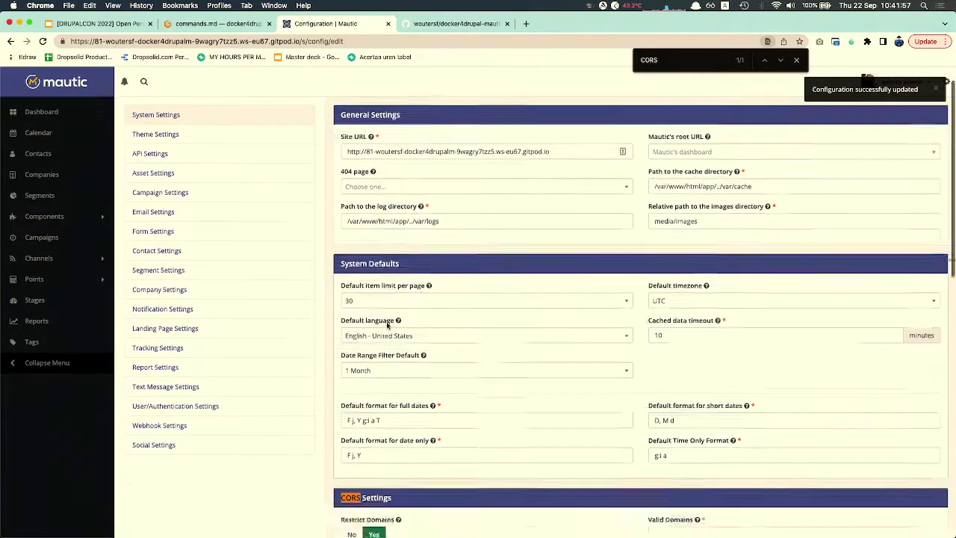
{"action": "left_click", "coordinate": [373, 226]}
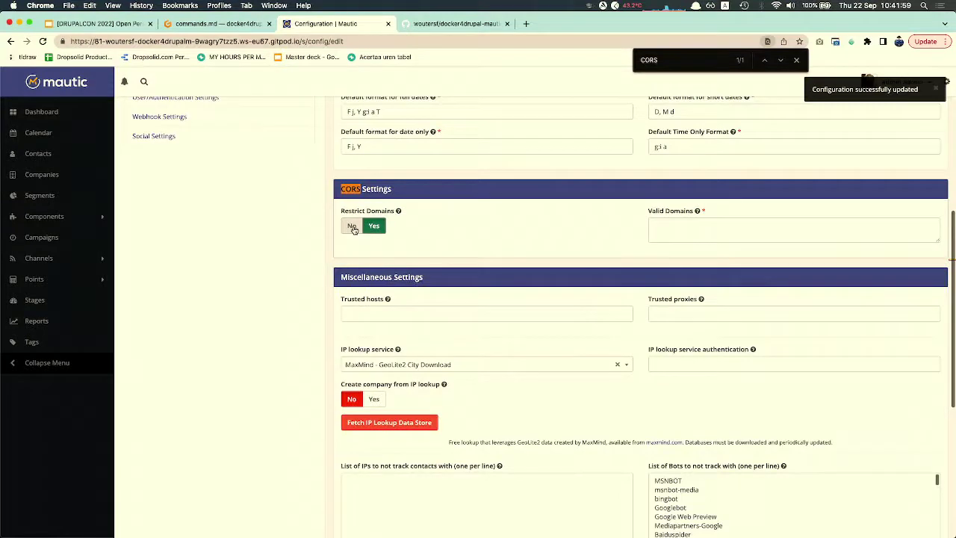
{"action": "left_click", "coordinate": [352, 226]}
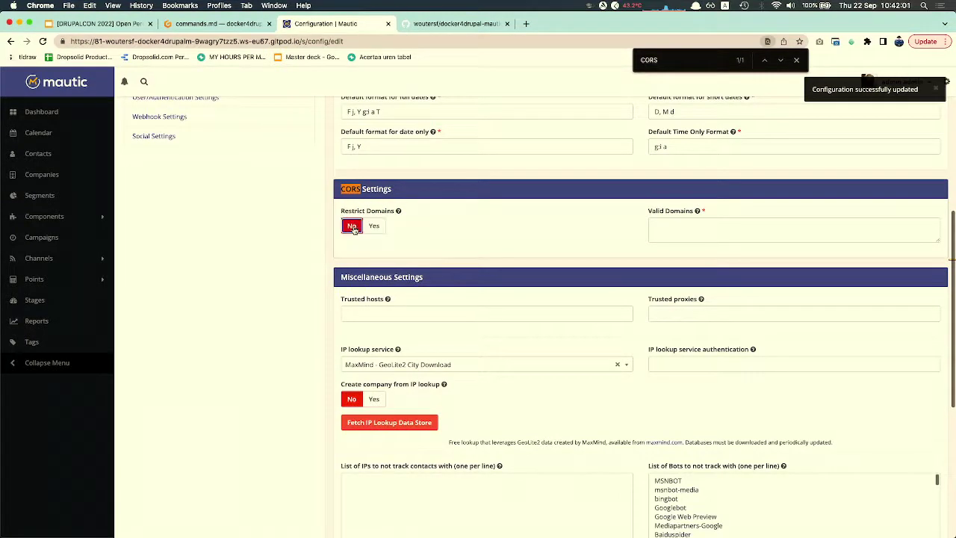
{"action": "scroll", "coordinate": [593, 220], "scroll_direction": "up", "scroll_amount": 5}
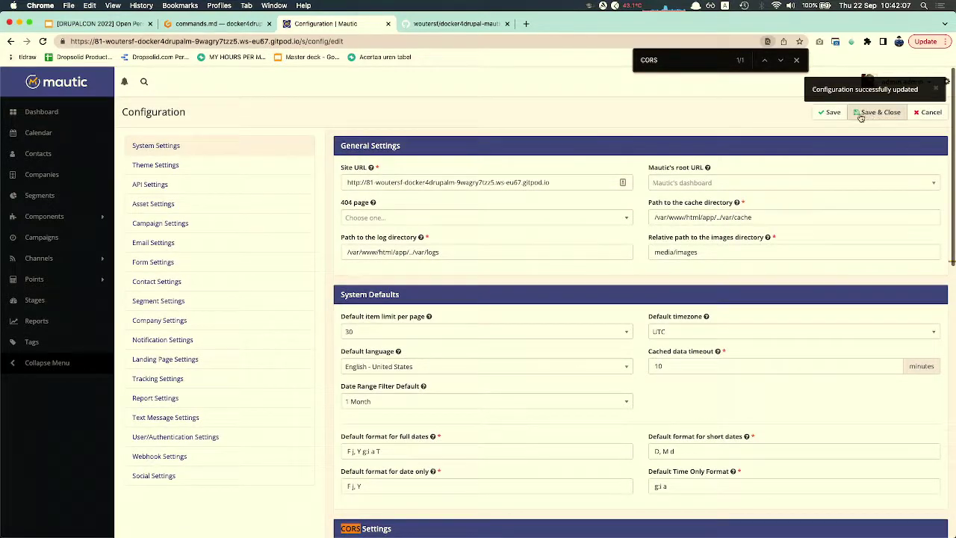
{"action": "left_click", "coordinate": [830, 117]}
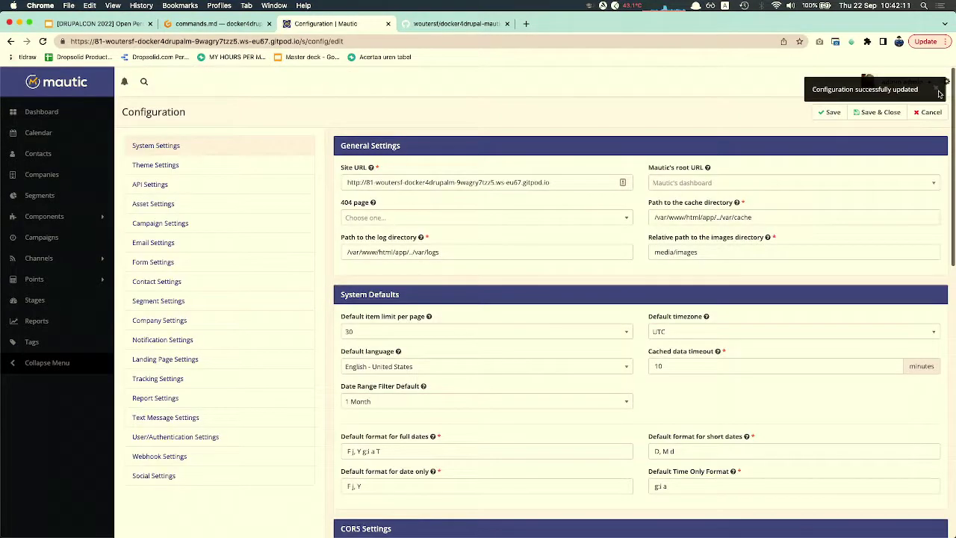
- Start a new API credential named 'Drupal connection' under API Credentials
{"action": "left_click", "coordinate": [945, 82]}
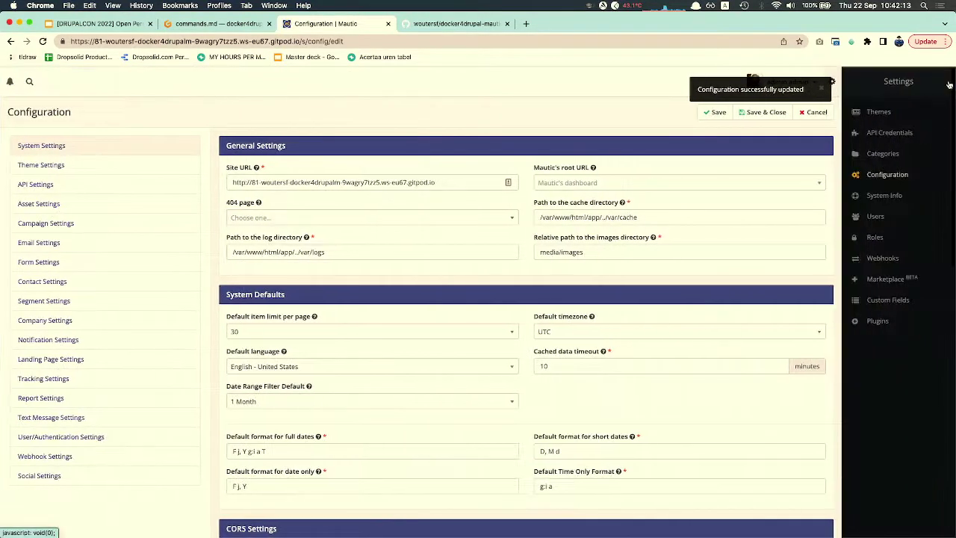
{"action": "left_click", "coordinate": [884, 138]}
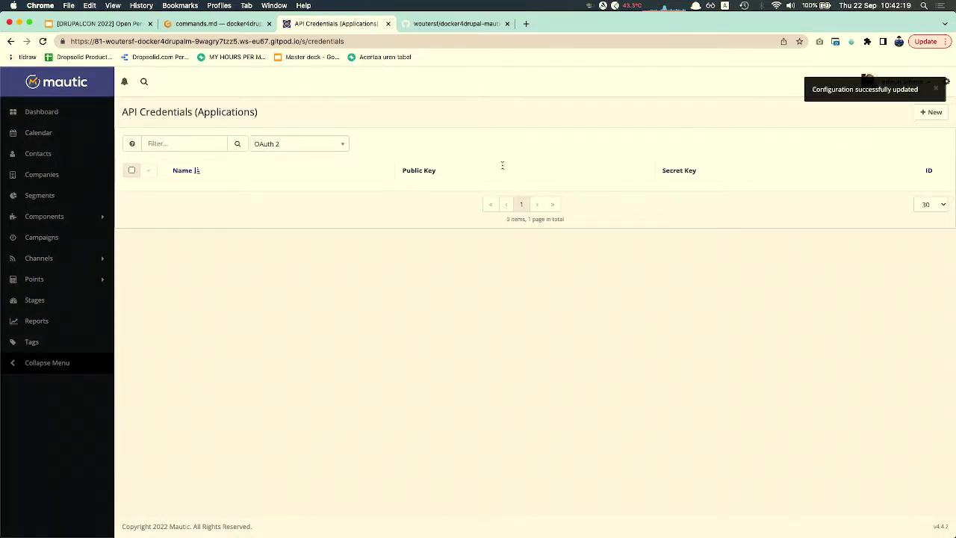
{"action": "left_click", "coordinate": [932, 115]}
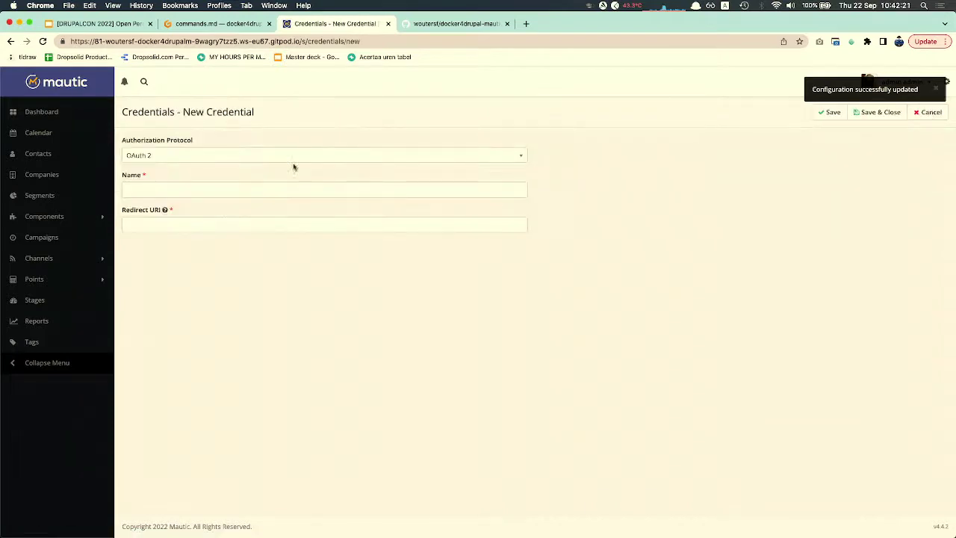
{"action": "left_click", "coordinate": [204, 191]}
{"action": "type", "text": "Drup"}
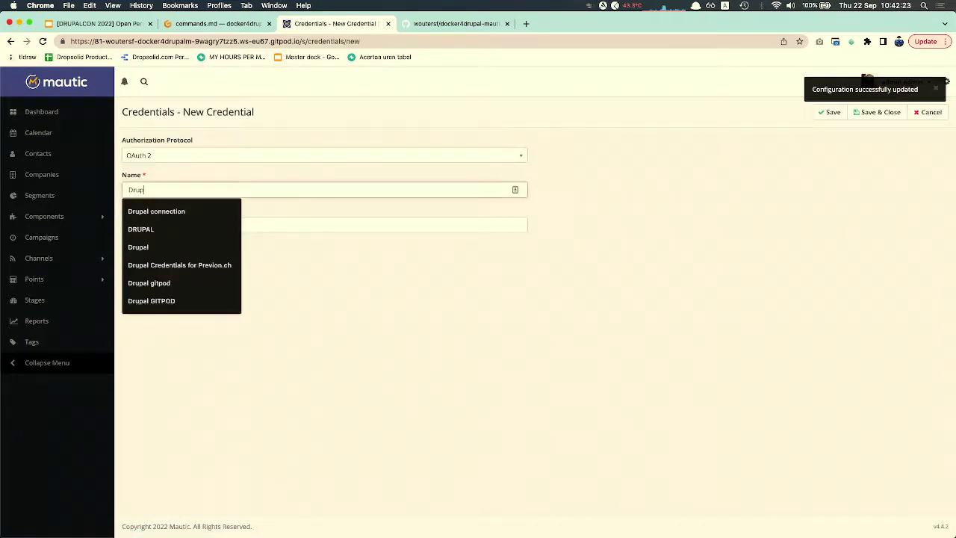
{"action": "left_click", "coordinate": [209, 218]}
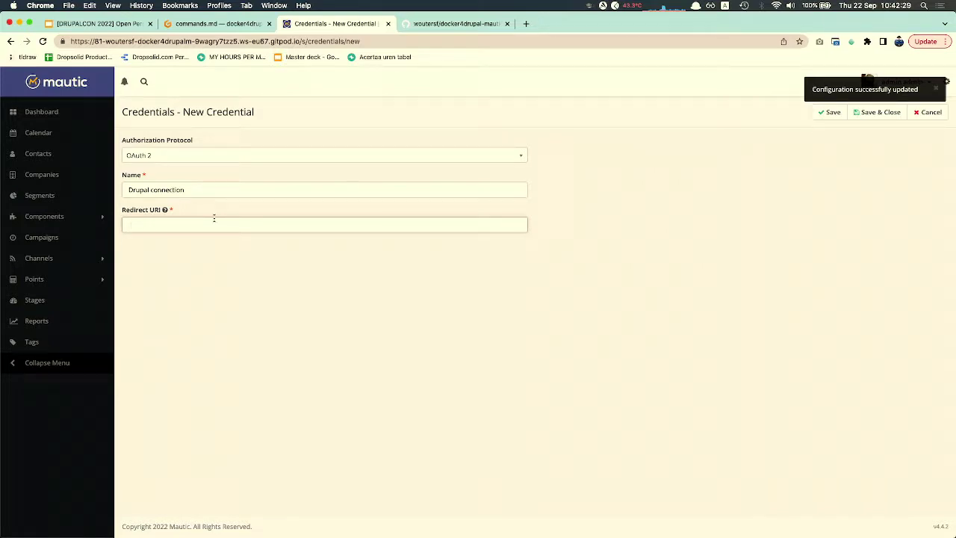
- Copy the Drupal site's port-88 workspace URL from Gitpod
{"action": "left_click", "coordinate": [224, 28]}
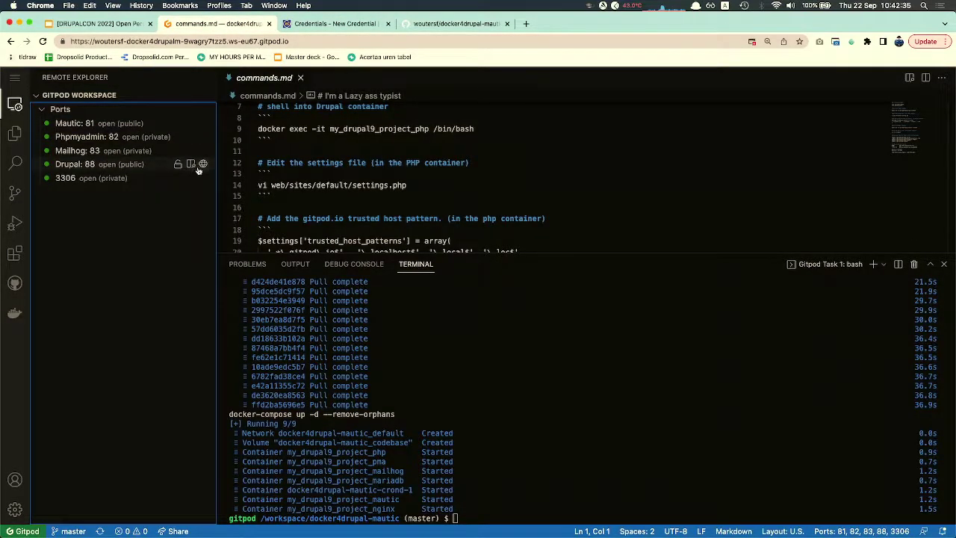
{"action": "left_click", "coordinate": [202, 164]}
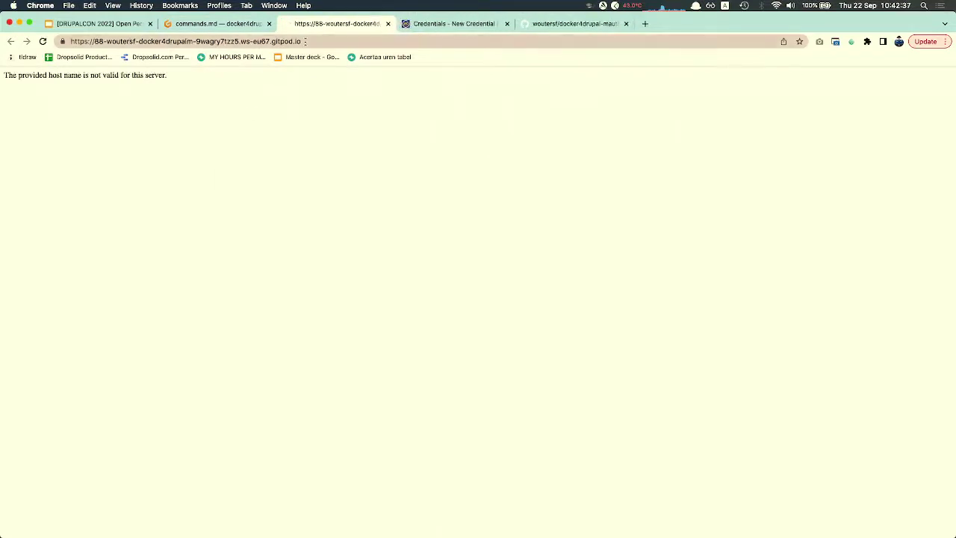
{"action": "left_click_drag", "start_coordinate": [299, 41], "coordinate": [49, 41]}
{"action": "key", "text": "super+c"}
- Set the redirect URI to the current Drupal host followed by /mautic/callback
{"action": "left_click", "coordinate": [421, 23]}
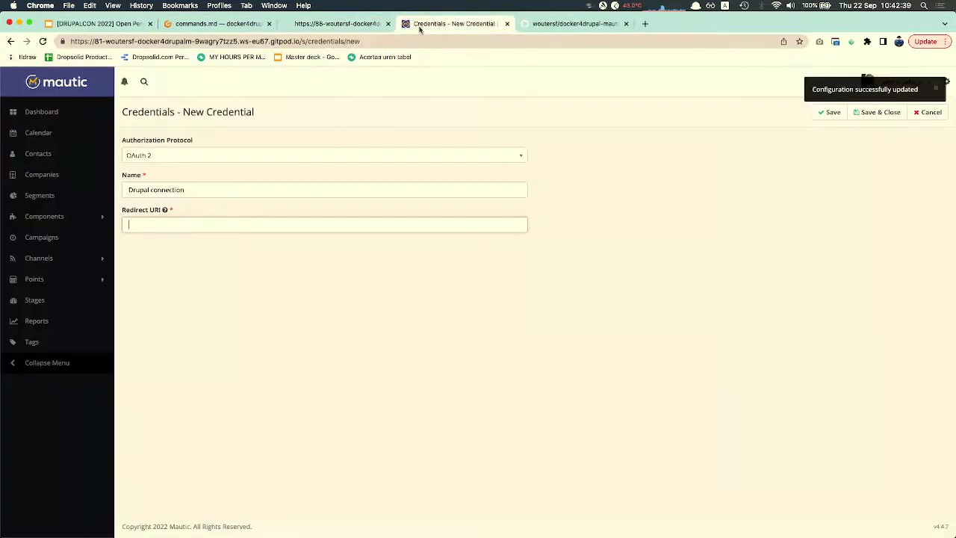
{"action": "left_click", "coordinate": [217, 224]}
{"action": "key", "text": "super+v"}
{"action": "key", "text": "super+a"}
{"action": "key", "text": "super+c"}
{"action": "key", "text": "BackSpace"}
{"action": "key", "text": "Down"}
{"action": "key", "text": "Down"}
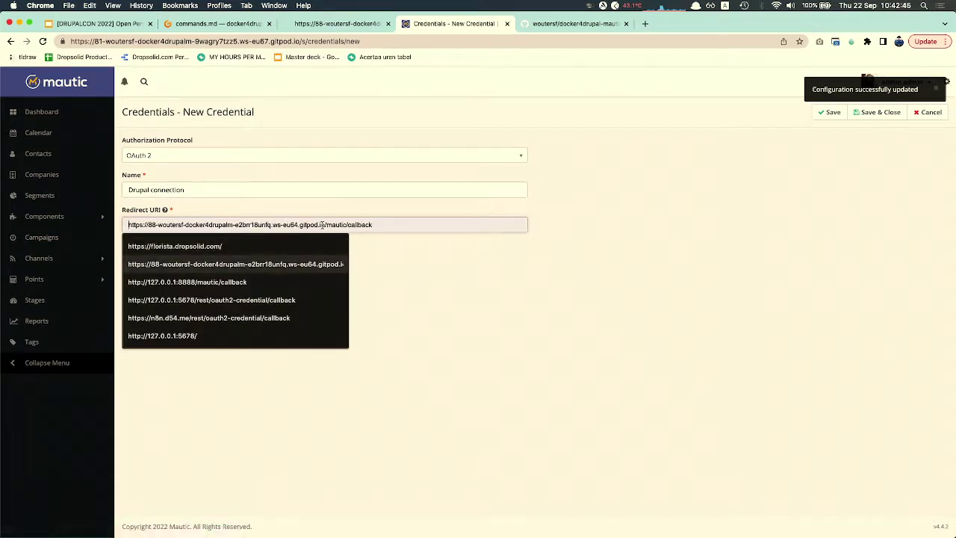
{"action": "left_click", "coordinate": [313, 264]}
{"action": "left_click", "coordinate": [334, 226]}
{"action": "key", "text": "super+shift+Left"}
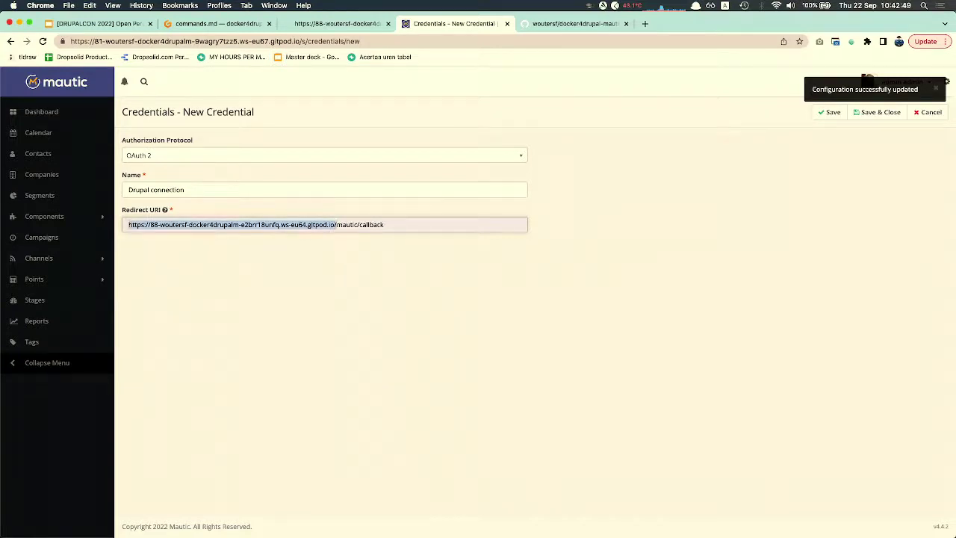
{"action": "key", "text": "super+v"}
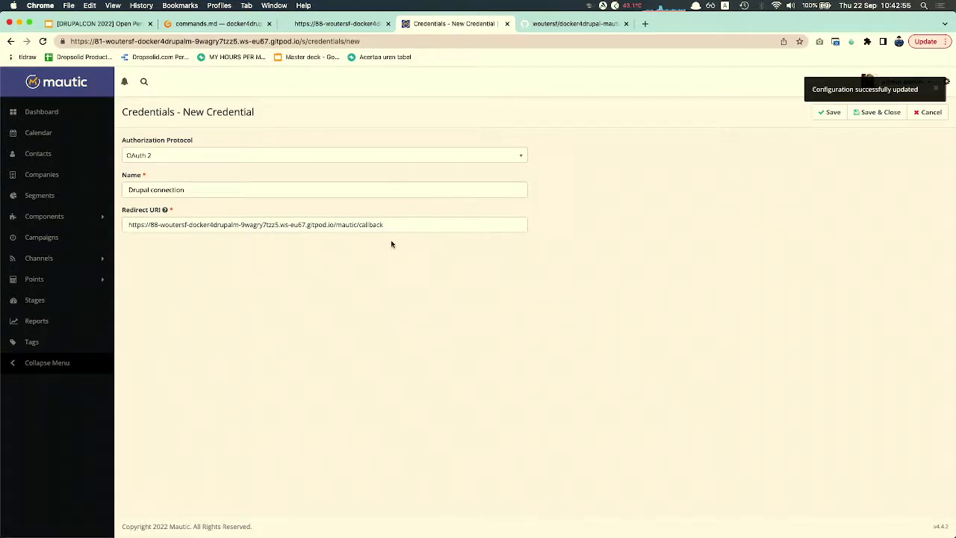
- Save the Drupal connection credential and open Components > Forms
{"action": "left_click", "coordinate": [834, 118]}
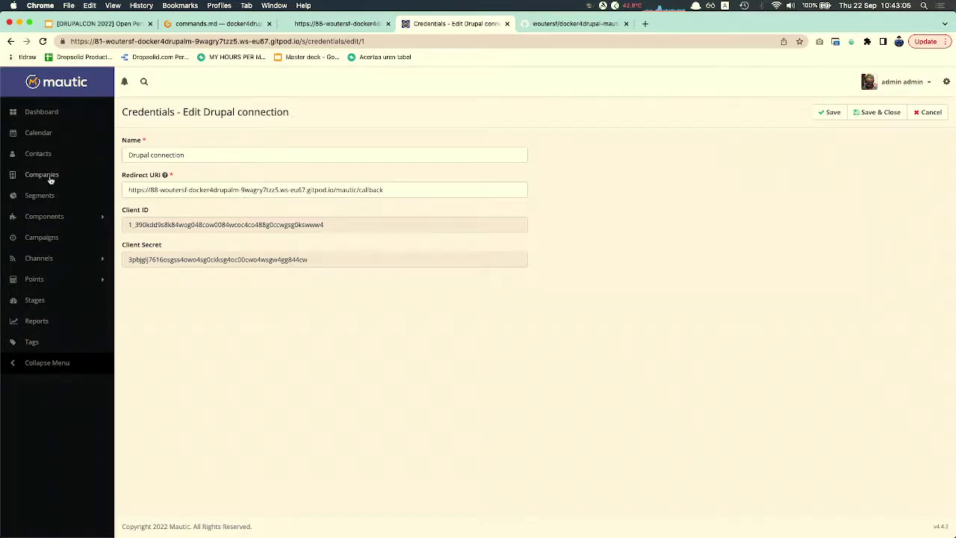
{"action": "left_click", "coordinate": [41, 216]}
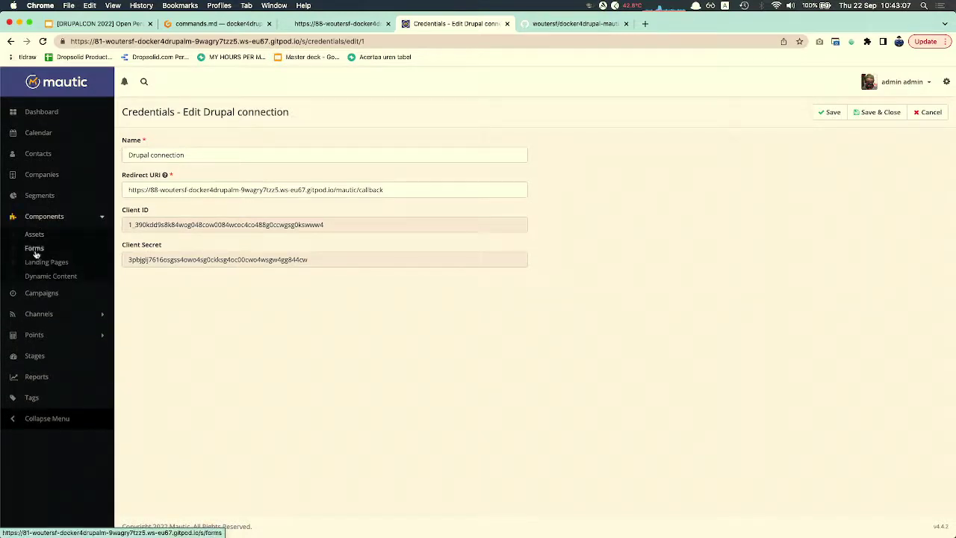
{"action": "left_click", "coordinate": [38, 251]}
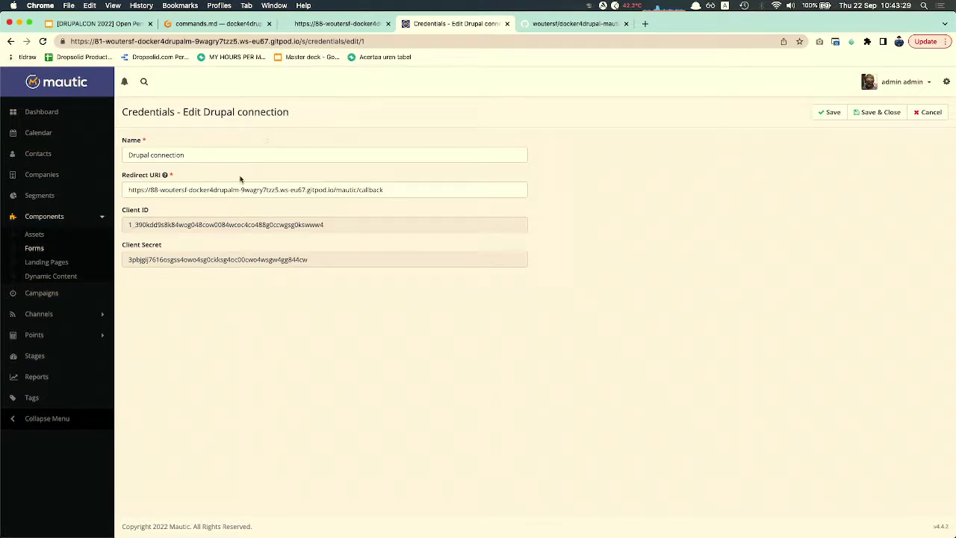
- Start a new standalone form named 'interested in more vegetarian dishes?'
{"action": "left_click", "coordinate": [35, 249]}
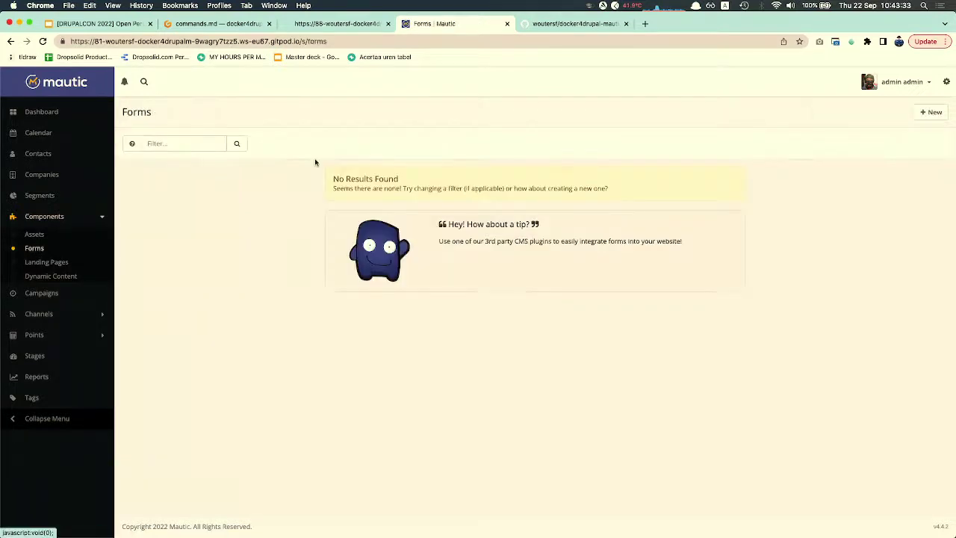
{"action": "left_click", "coordinate": [933, 112]}
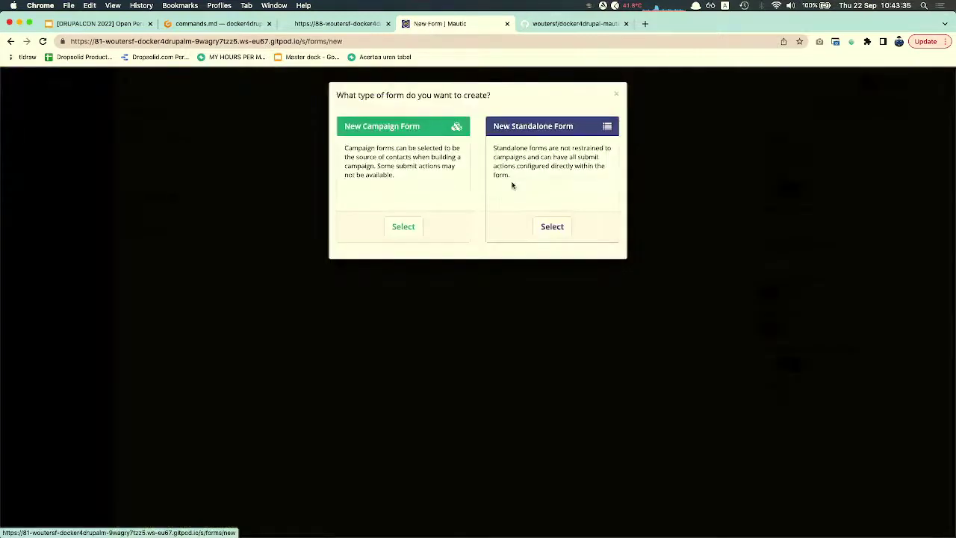
{"action": "left_click", "coordinate": [555, 229]}
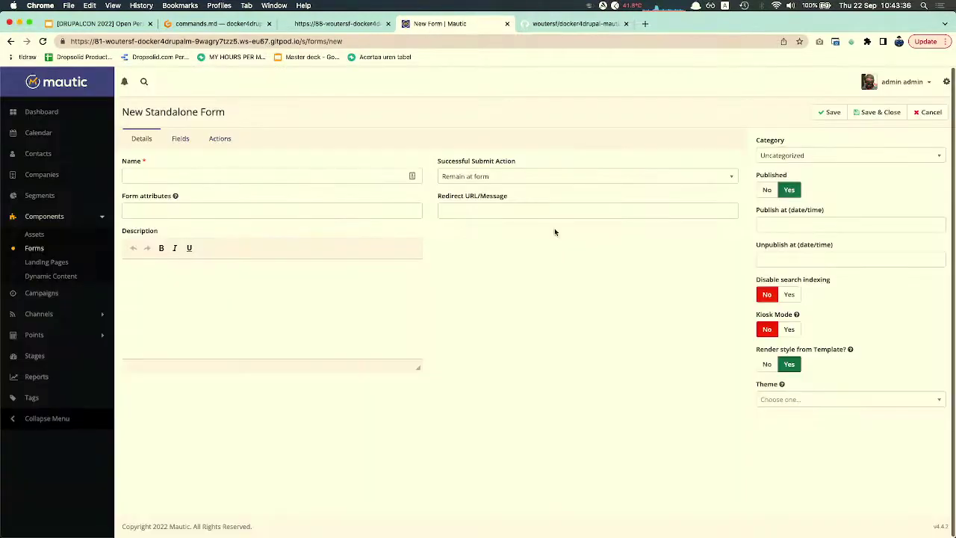
{"action": "left_click", "coordinate": [256, 176]}
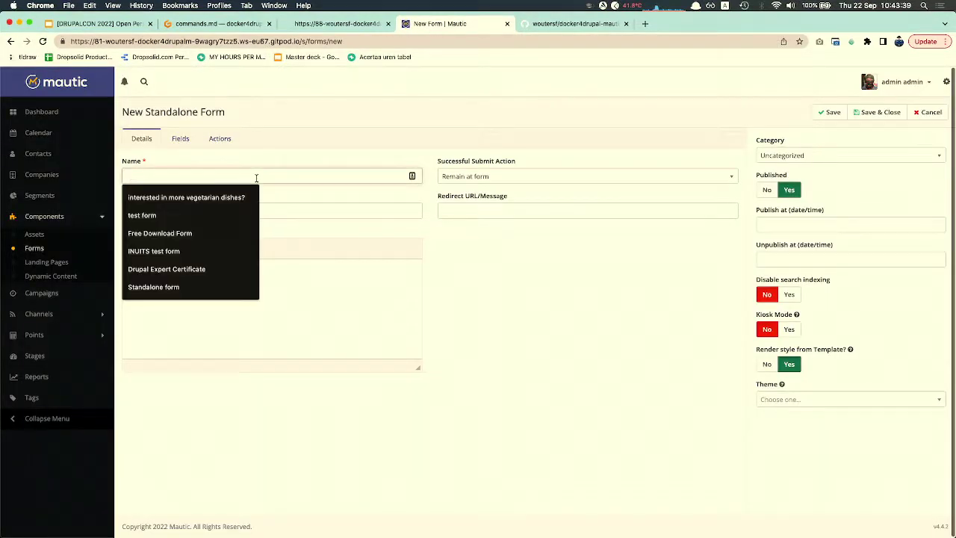
{"action": "type", "text": "Im inst"}
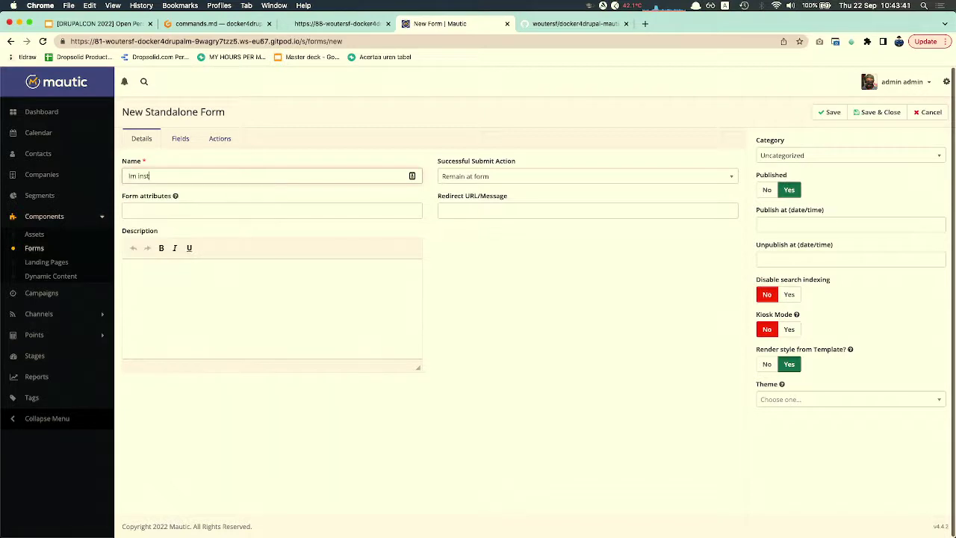
{"action": "key", "text": "super+BackSpace"}
{"action": "type", "text": "ub"}
{"action": "key", "text": "BackSpace"}
{"action": "type", "text": "inte"}
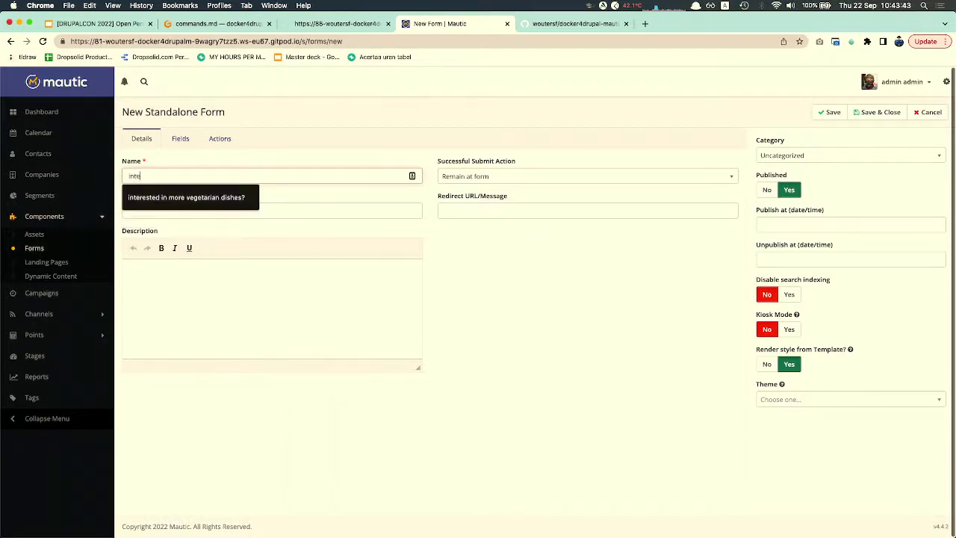
{"action": "type", "text": "r"}
{"action": "key", "text": "Down"}
{"action": "key", "text": "Return"}
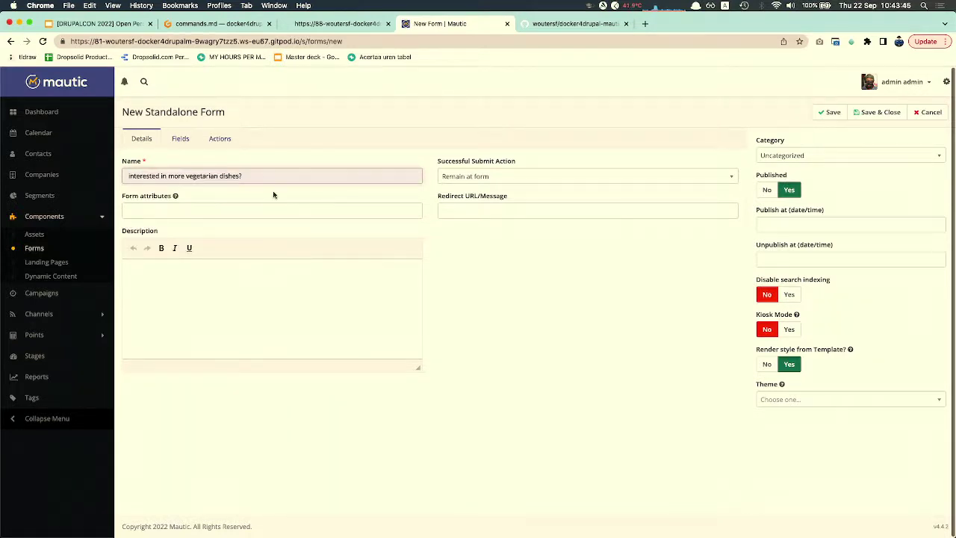
- Add an Email field labelled Email, mapped to the contact's email
{"action": "left_click", "coordinate": [180, 139]}
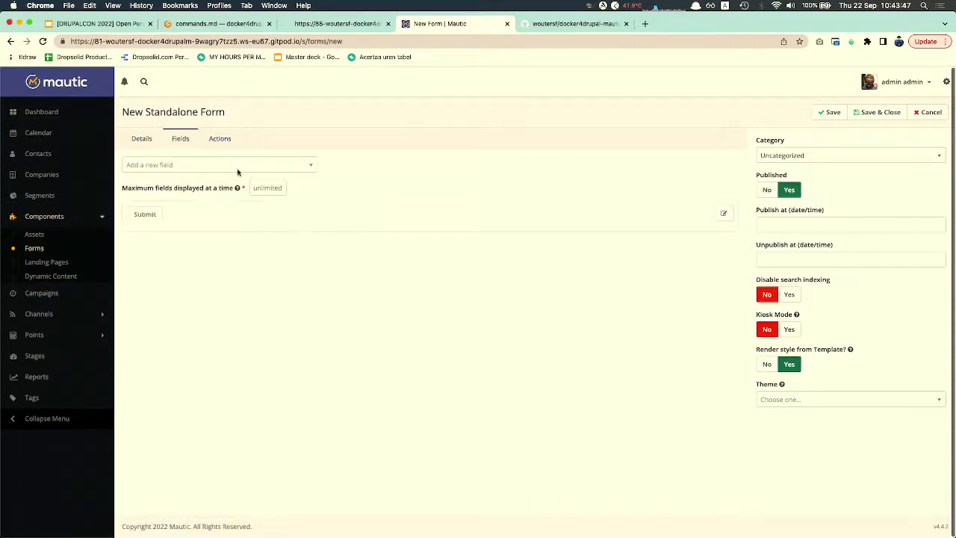
{"action": "left_click", "coordinate": [231, 165]}
{"action": "type", "text": "email"}
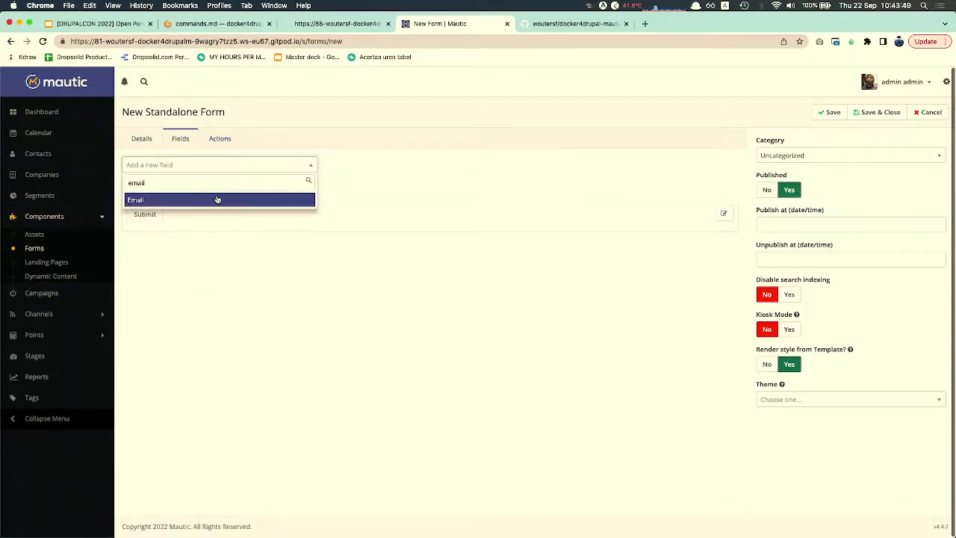
{"action": "left_click", "coordinate": [216, 197]}
{"action": "left_click", "coordinate": [393, 161]}
{"action": "type", "text": "Email"}
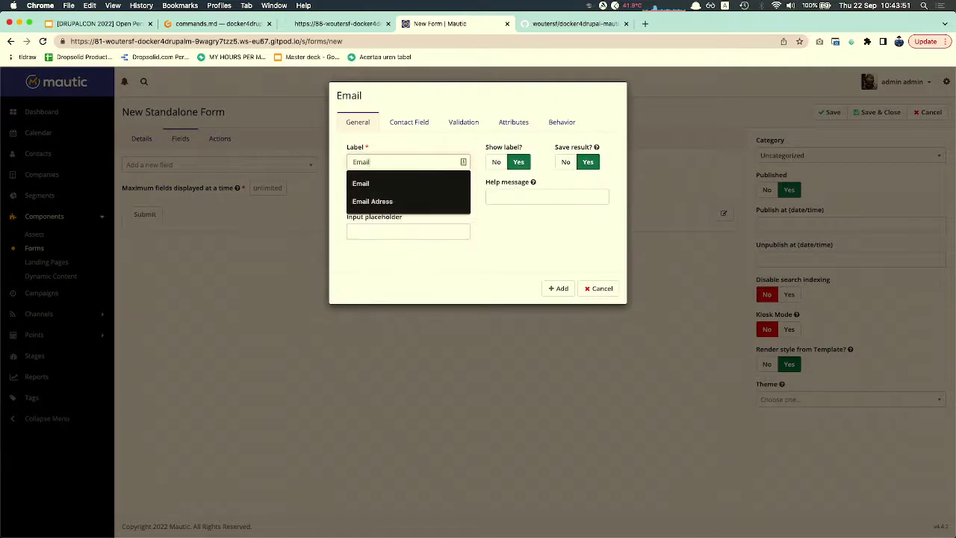
{"action": "left_click", "coordinate": [423, 122]}
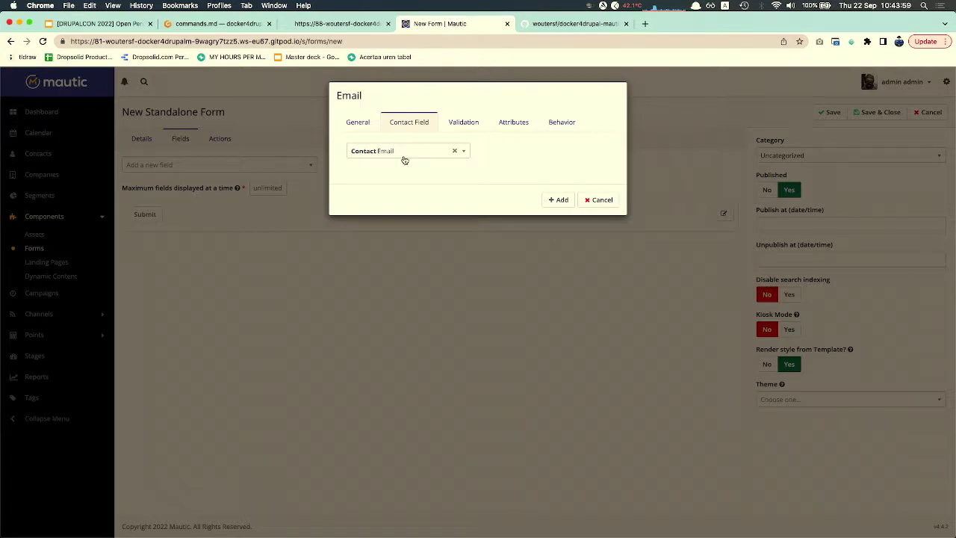
{"action": "left_click", "coordinate": [561, 199]}
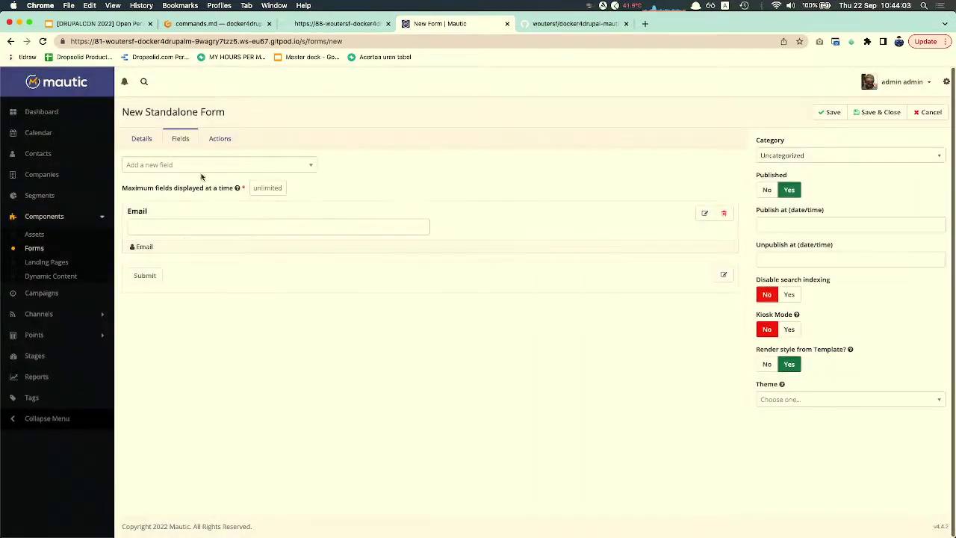
- Add a Text field labelled Firstname mapped to contact First Name
{"action": "left_click", "coordinate": [175, 164]}
{"action": "type", "text": "f"}
{"action": "key", "text": "BackSpace"}
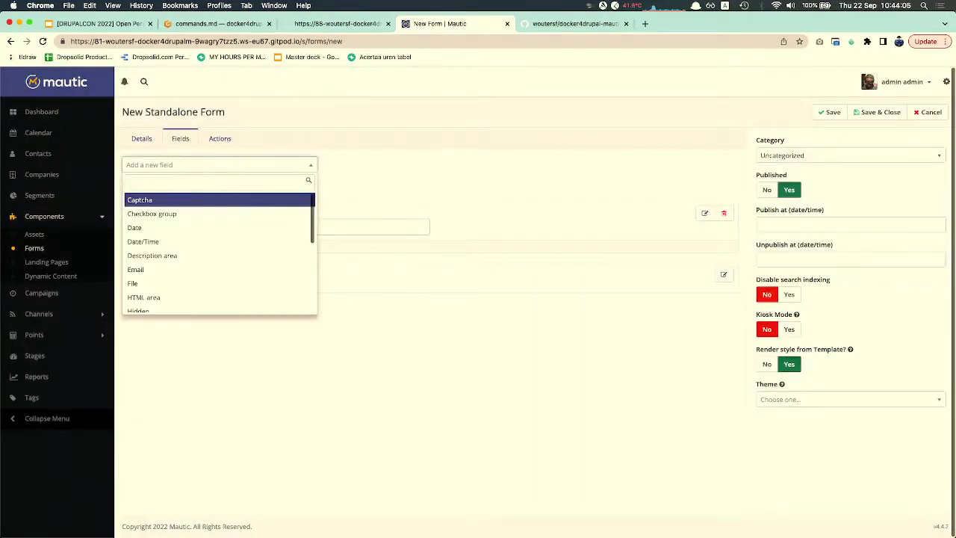
{"action": "type", "text": "text"}
{"action": "left_click", "coordinate": [164, 203]}
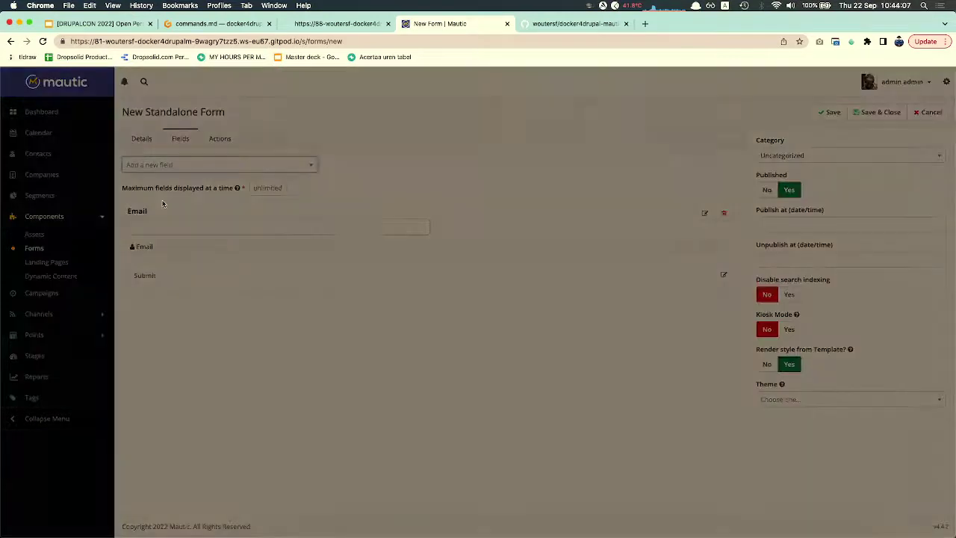
{"action": "left_click", "coordinate": [390, 160]}
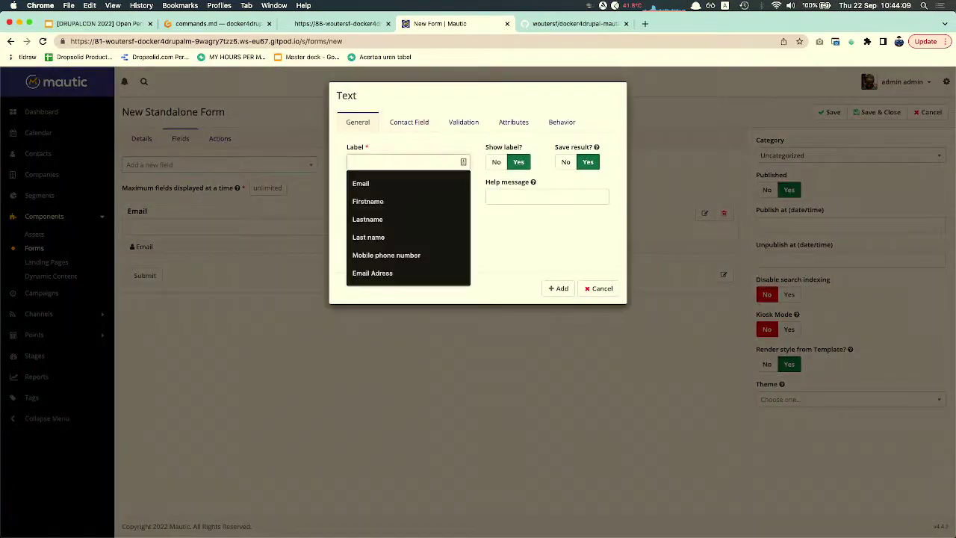
{"action": "type", "text": "Firstname"}
{"action": "left_click", "coordinate": [415, 127]}
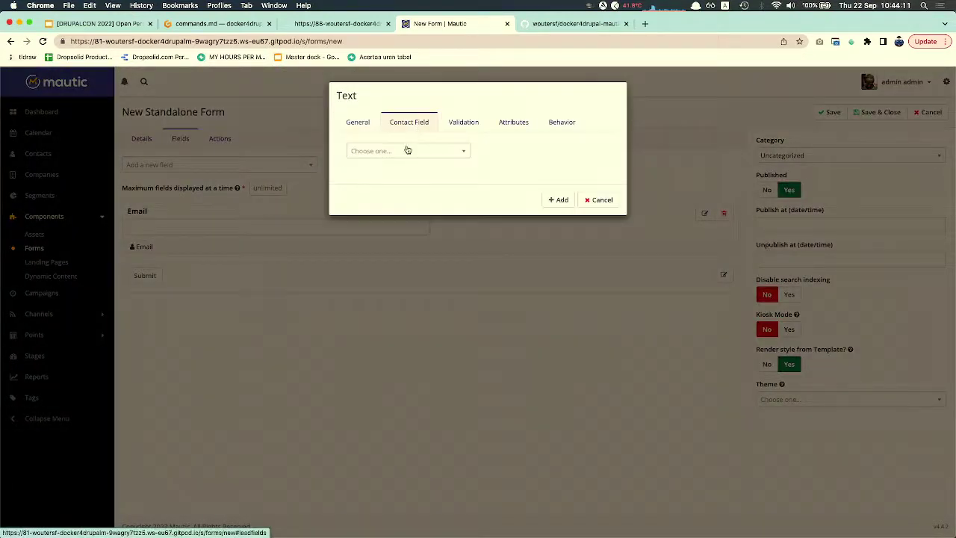
{"action": "left_click", "coordinate": [407, 150]}
{"action": "type", "text": "fi"}
{"action": "key", "text": "Return"}
{"action": "left_click", "coordinate": [358, 122]}
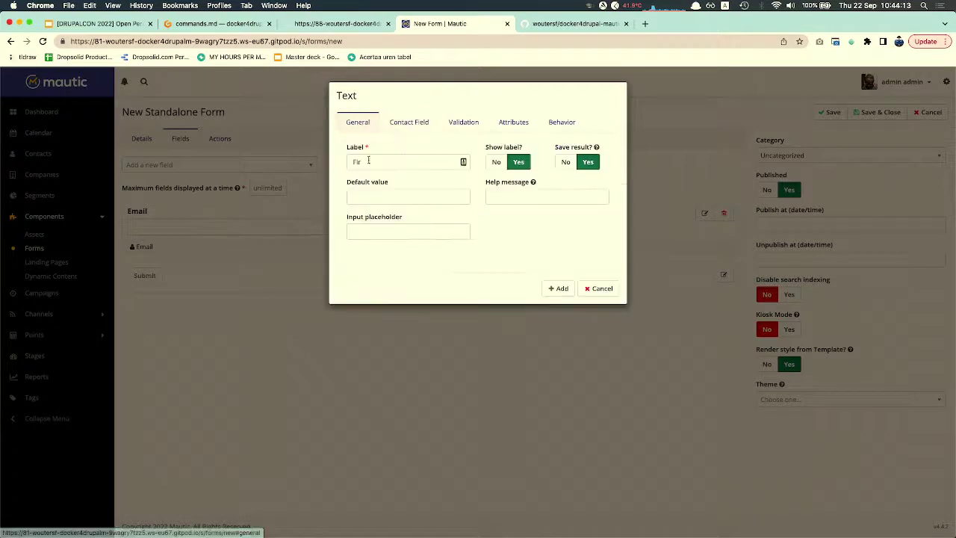
{"action": "left_click", "coordinate": [372, 164]}
{"action": "left_click", "coordinate": [368, 183]}
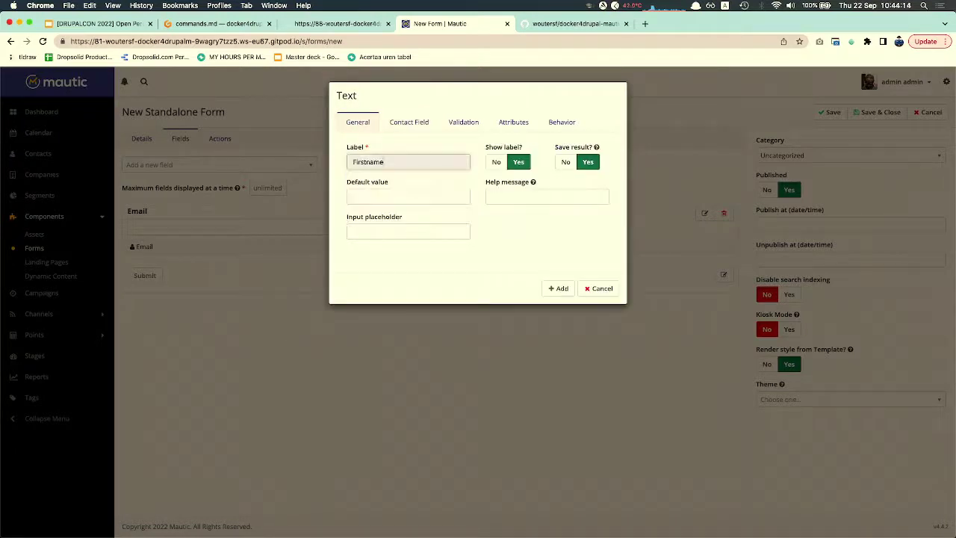
{"action": "left_click", "coordinate": [564, 291]}
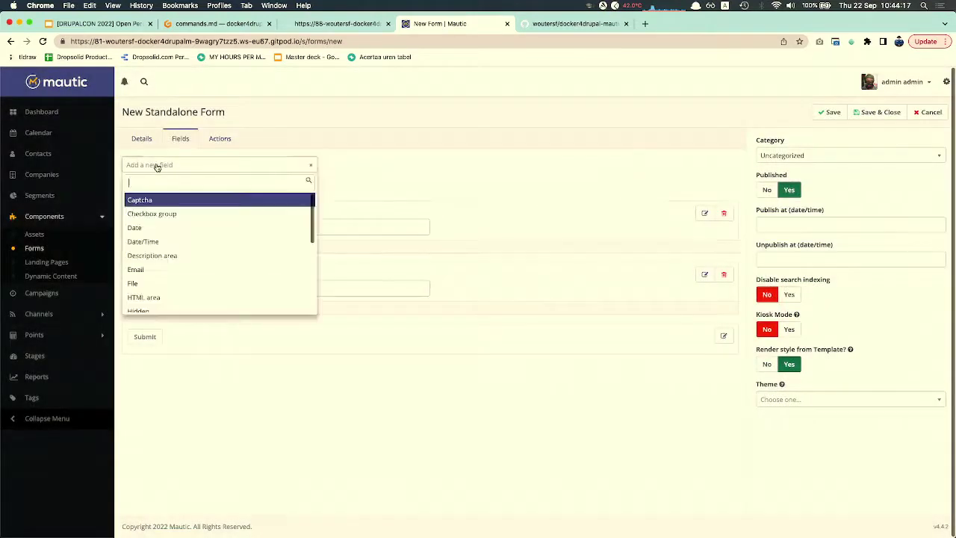
- Add a Text field labelled Lastname mapped to contact Last Name
{"action": "left_click", "coordinate": [160, 165]}
{"action": "type", "text": "text"}
{"action": "key", "text": "Return"}
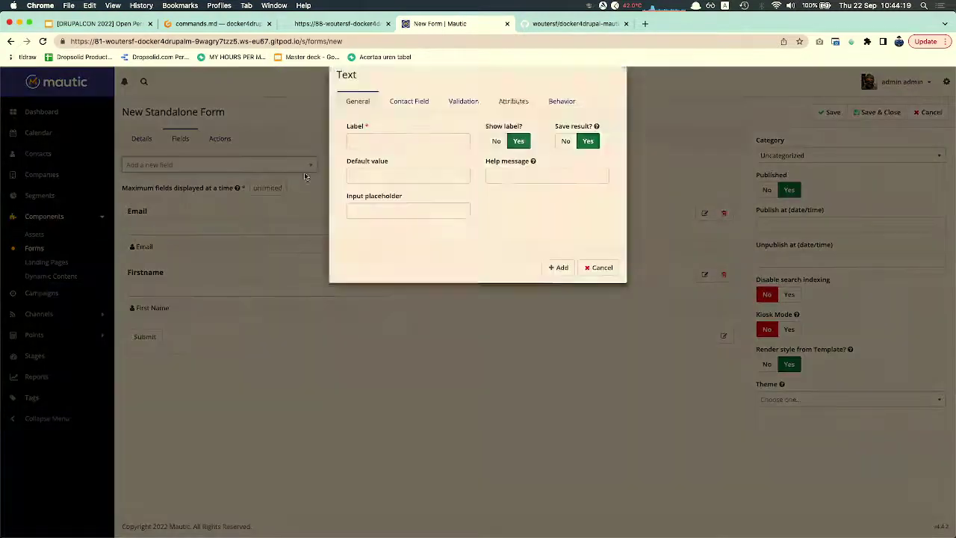
{"action": "left_click", "coordinate": [391, 161]}
{"action": "type", "text": "L"}
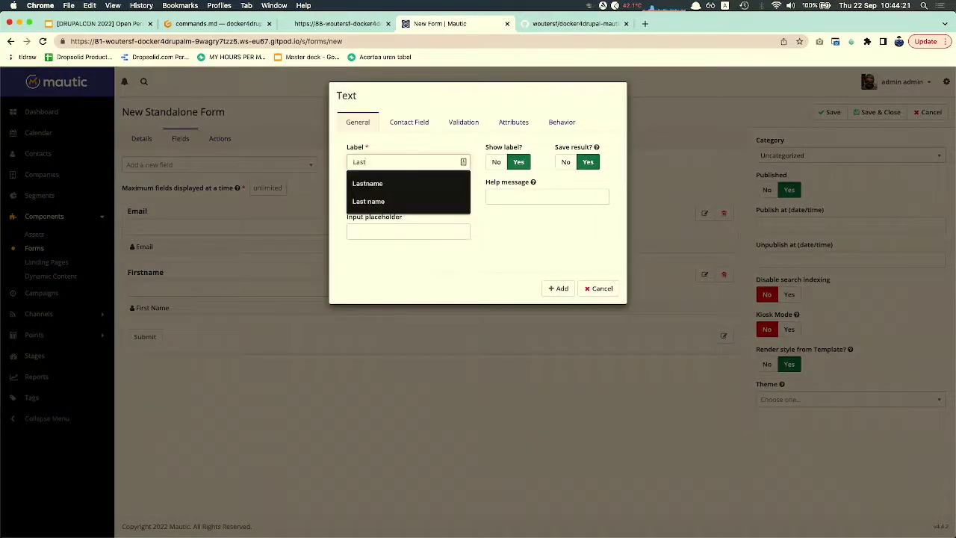
{"action": "type", "text": "ast"}
{"action": "key", "text": "Down"}
{"action": "key", "text": "Return"}
{"action": "left_click", "coordinate": [415, 126]}
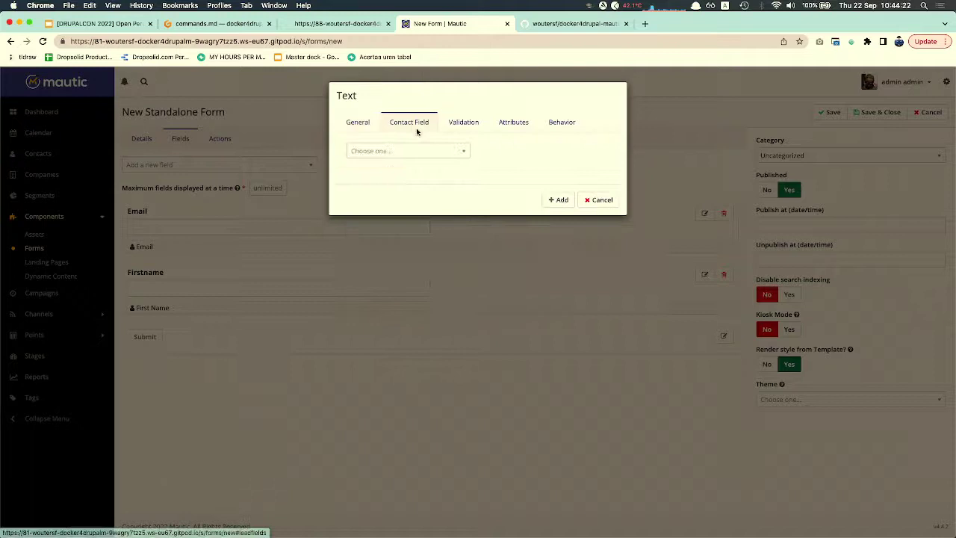
{"action": "left_click", "coordinate": [442, 158]}
{"action": "type", "text": "last"}
{"action": "key", "text": "Return"}
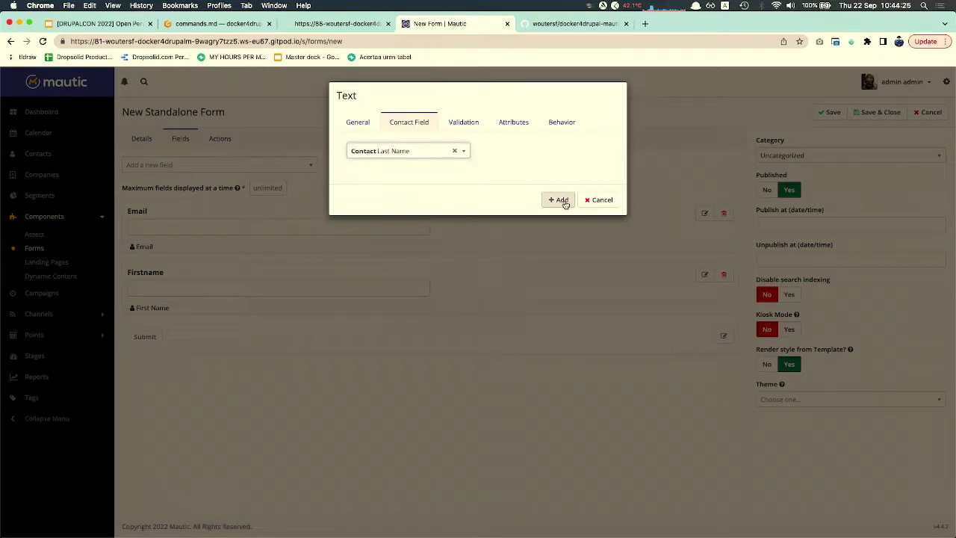
{"action": "left_click", "coordinate": [562, 201]}
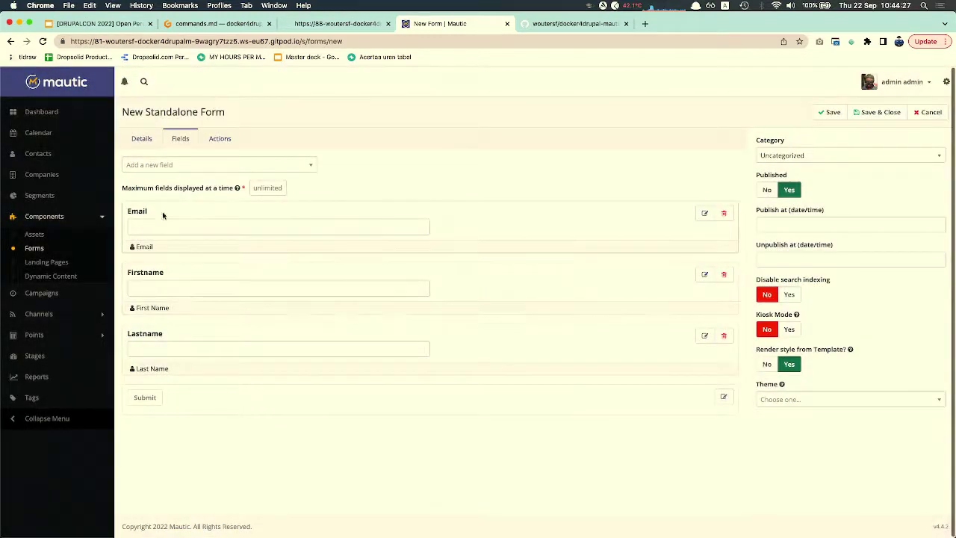
- Move Email below Lastname, save the form and return to the Forms list
{"action": "left_click_drag", "start_coordinate": [150, 210], "coordinate": [161, 336]}
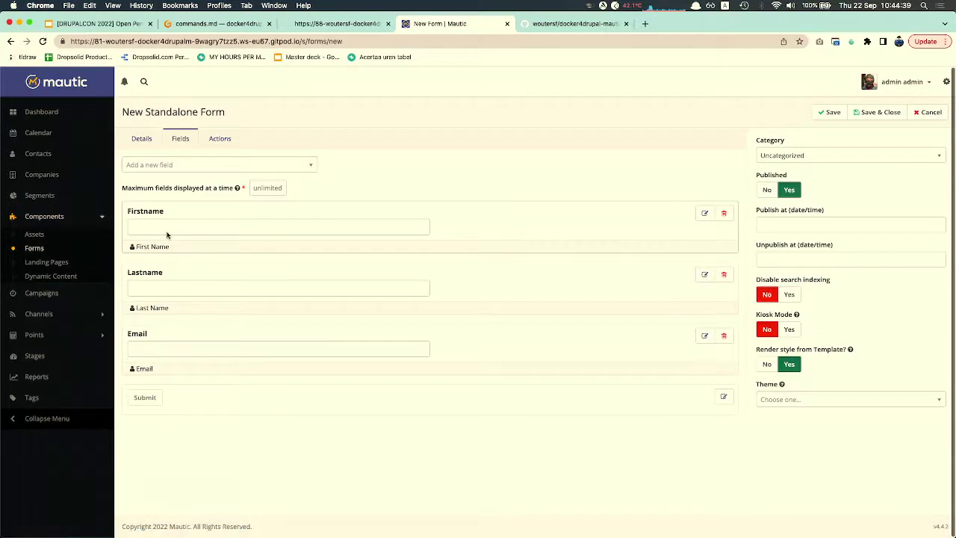
{"action": "left_click", "coordinate": [832, 113]}
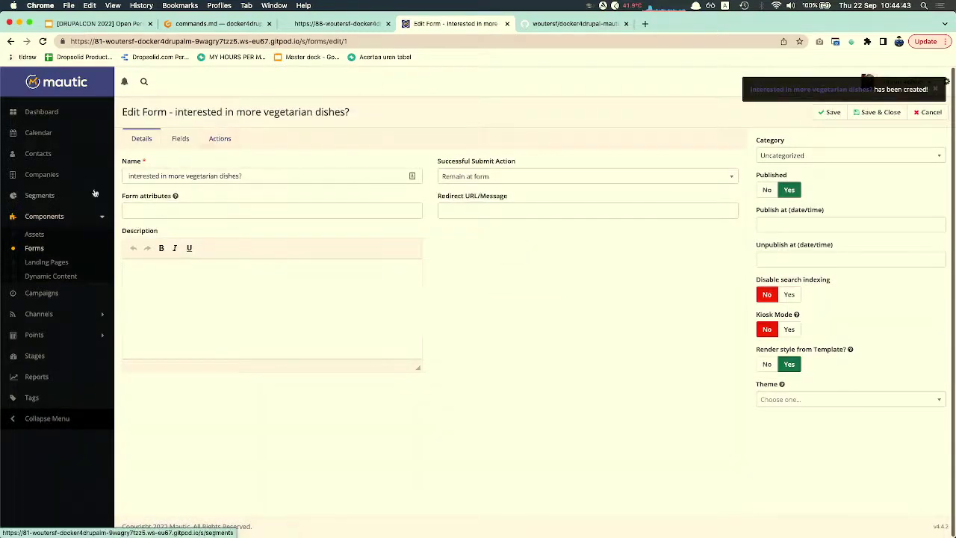
{"action": "left_click", "coordinate": [33, 248]}
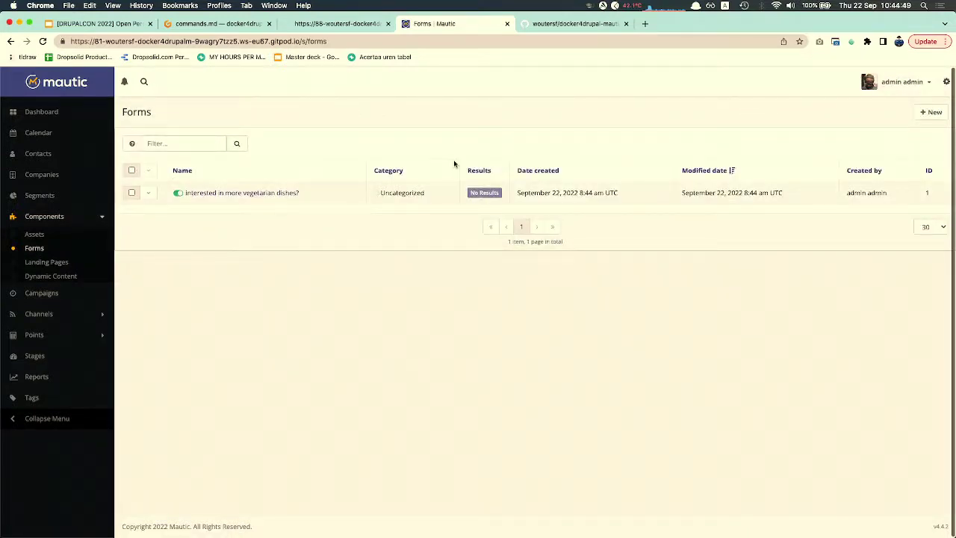
- Create another standalone form named 'I want the chocolate newsletter'
{"action": "left_click", "coordinate": [931, 114]}
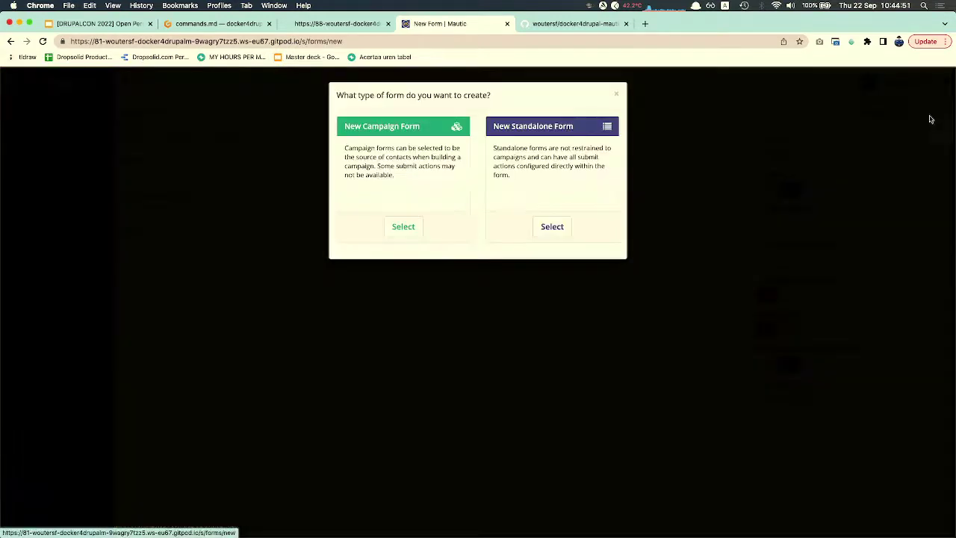
{"action": "left_click", "coordinate": [552, 226]}
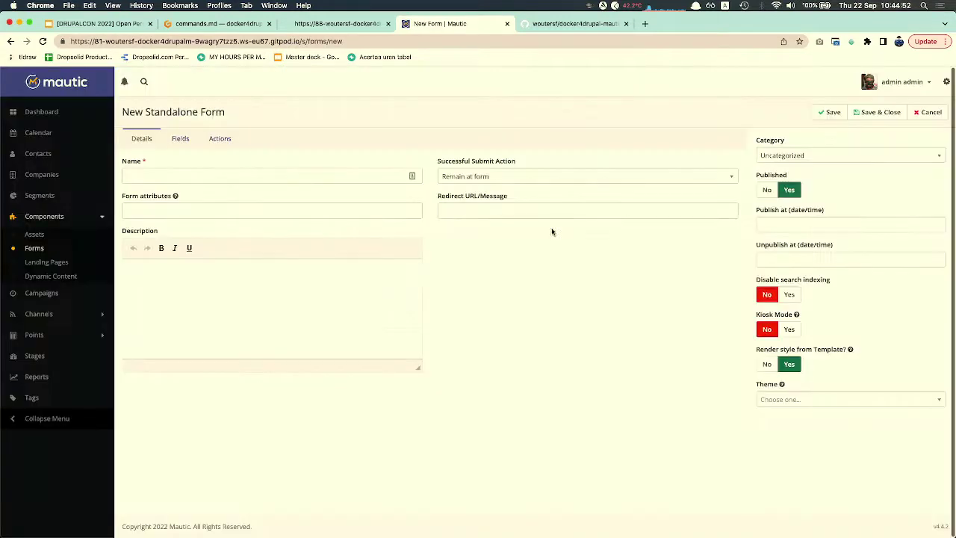
{"action": "left_click", "coordinate": [196, 177]}
{"action": "type", "text": "I "}
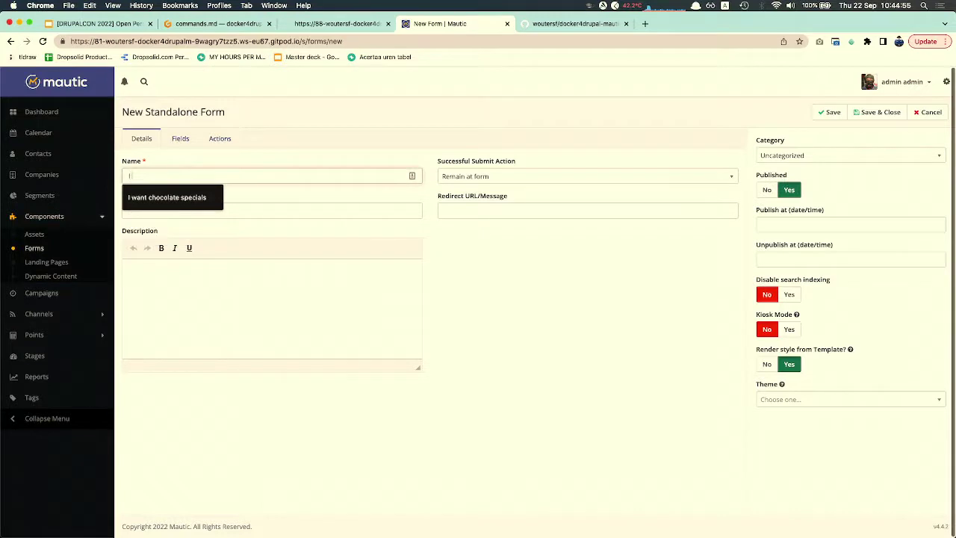
{"action": "type", "text": "want the chocolate newsletter"}
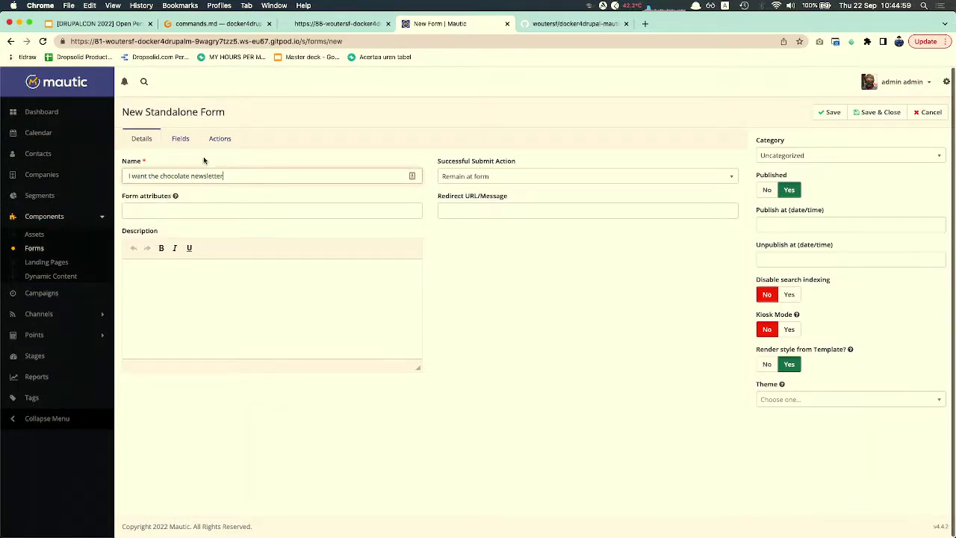
- Add an Email field labelled 'Email' that is linked to a contact field
{"action": "left_click", "coordinate": [180, 138]}
{"action": "left_click", "coordinate": [186, 166]}
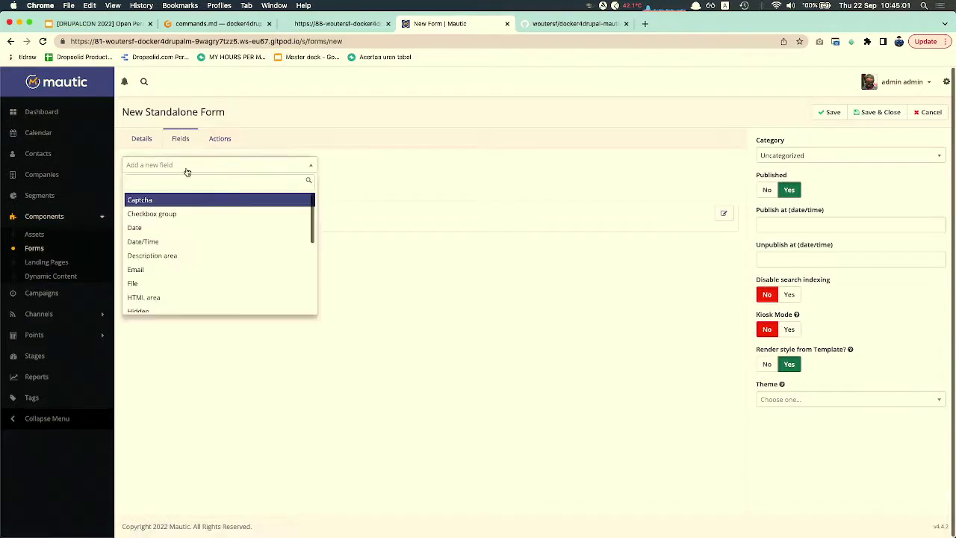
{"action": "type", "text": "em"}
{"action": "left_click", "coordinate": [177, 201]}
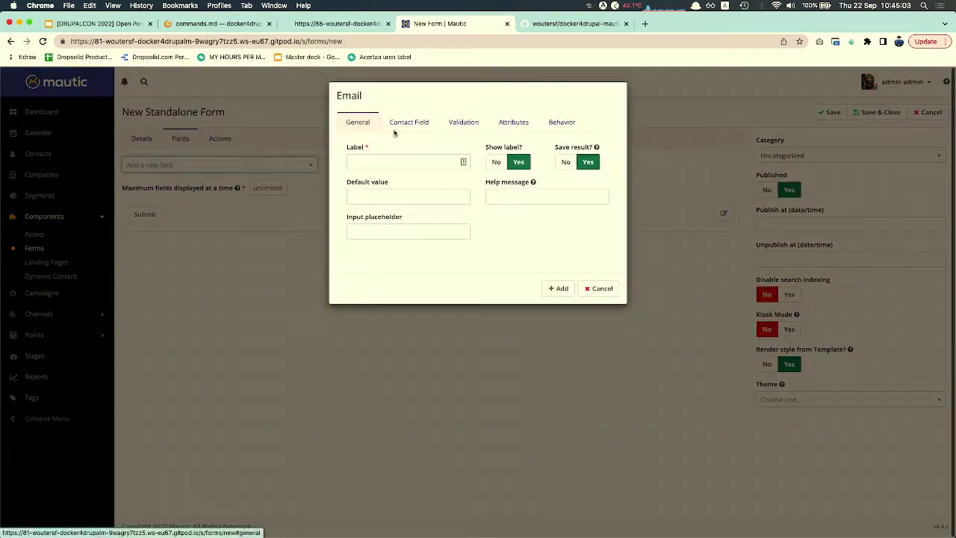
{"action": "left_click", "coordinate": [373, 161]}
{"action": "type", "text": "Email"}
{"action": "left_click", "coordinate": [419, 122]}
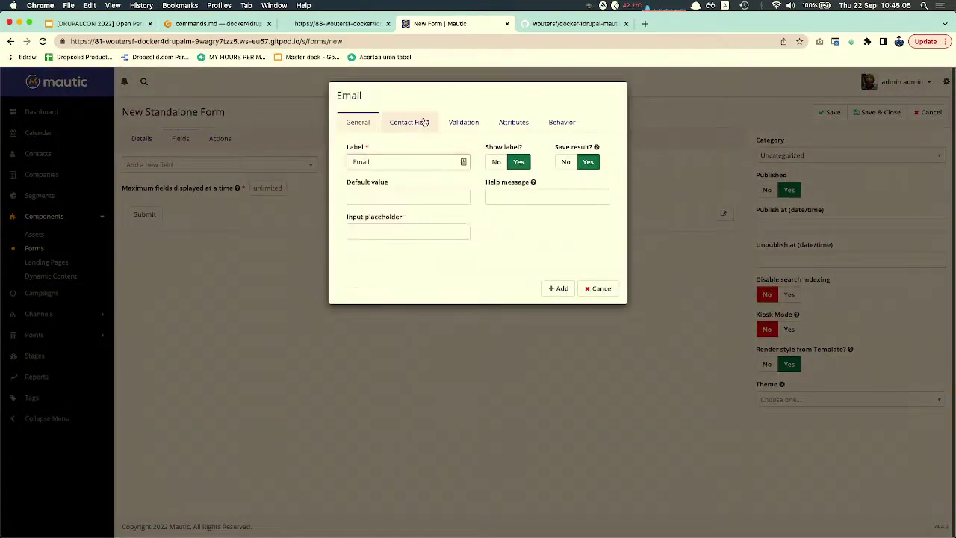
{"action": "left_click", "coordinate": [560, 203]}
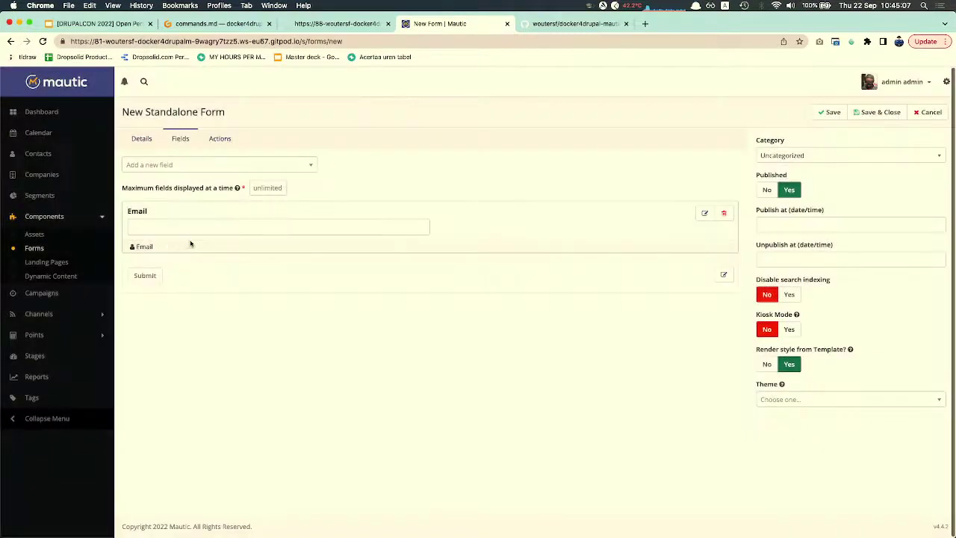
- Add a Text field 'Firstname' mapped to the contact's First Name
{"action": "left_click", "coordinate": [194, 165]}
{"action": "type", "text": "te"}
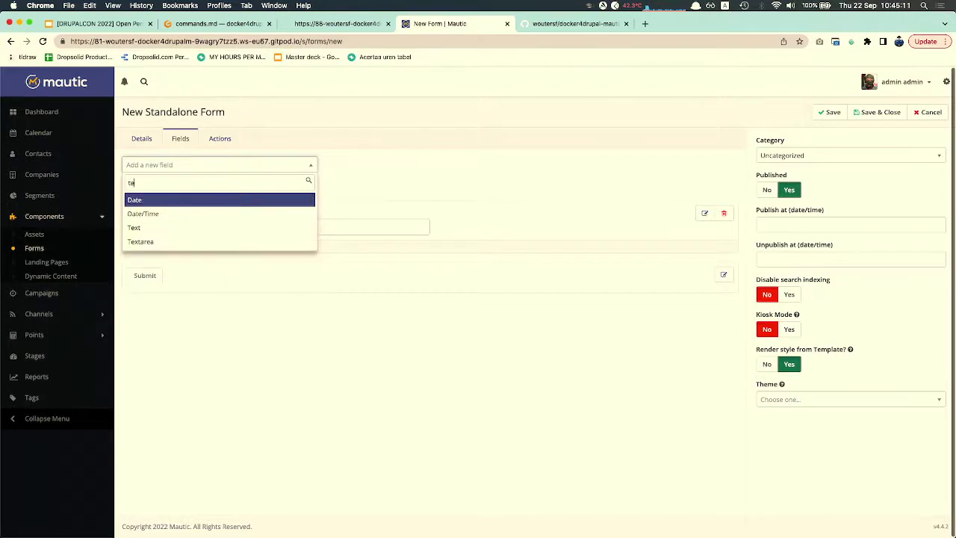
{"action": "left_click", "coordinate": [167, 224]}
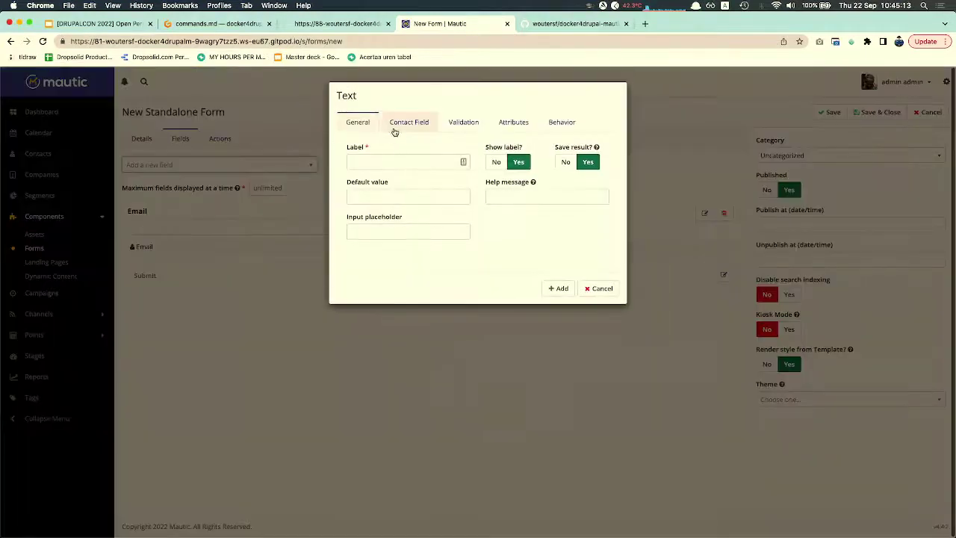
{"action": "left_click", "coordinate": [376, 157]}
{"action": "type", "text": "Firstname"}
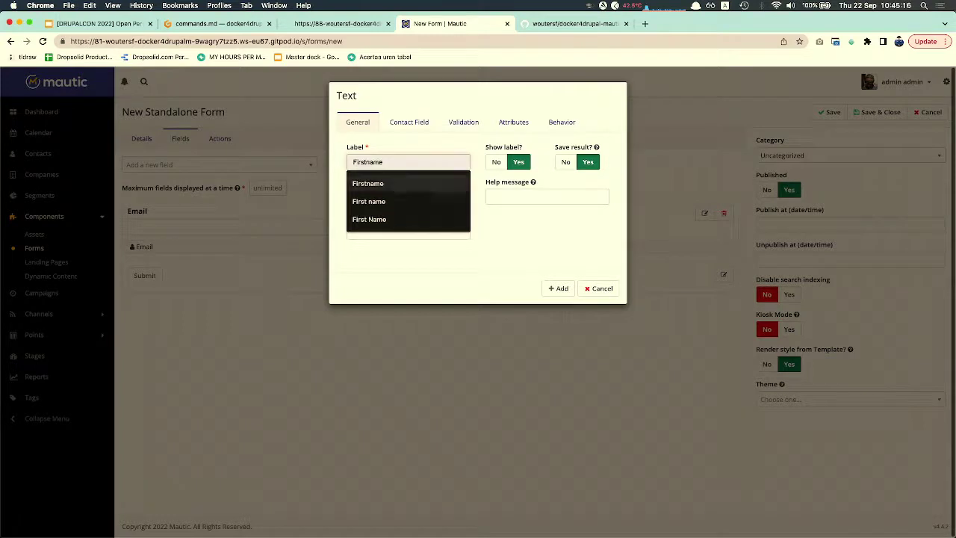
{"action": "left_click", "coordinate": [367, 183]}
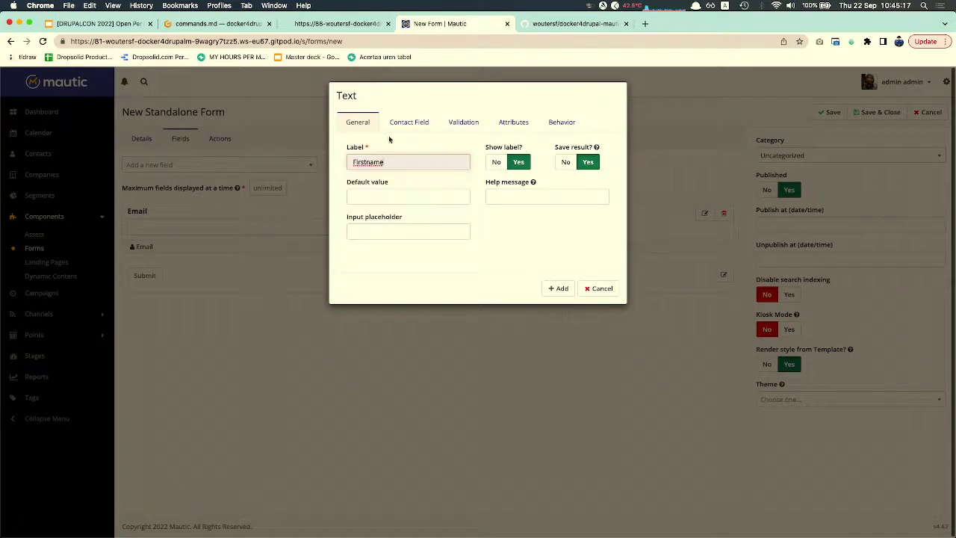
{"action": "left_click", "coordinate": [409, 121]}
{"action": "left_click", "coordinate": [421, 152]}
{"action": "left_click", "coordinate": [370, 197]}
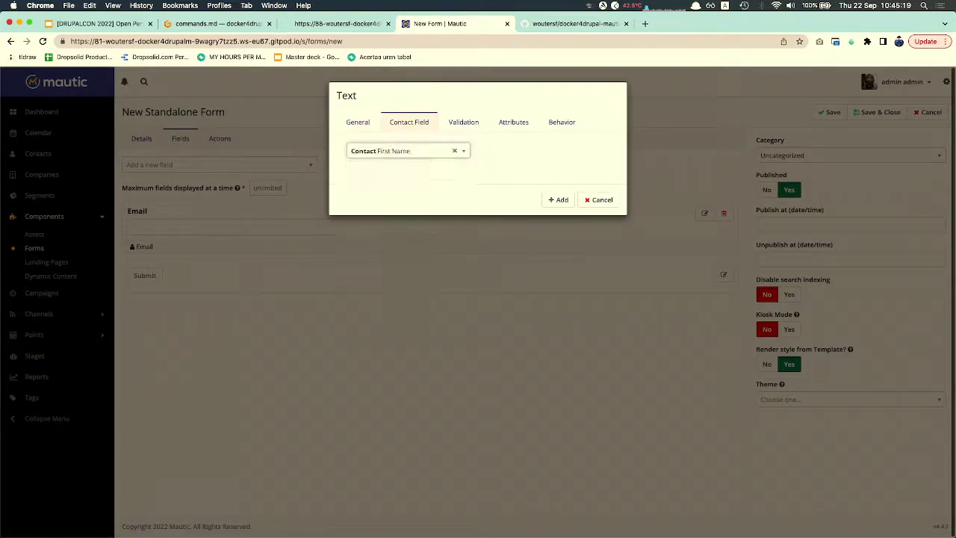
{"action": "left_click", "coordinate": [561, 201]}
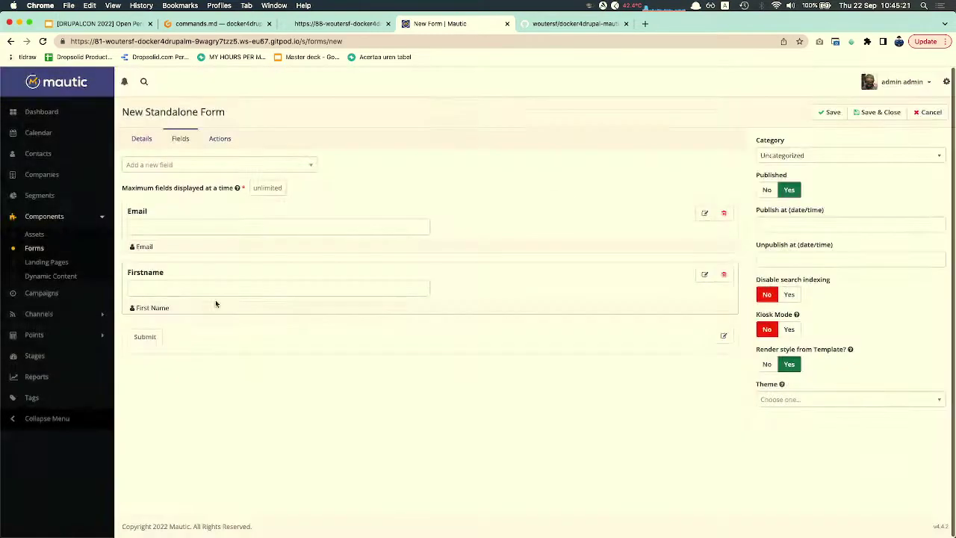
- Add a Text field 'Lastname' mapped to the contact's Last Name
{"action": "left_click", "coordinate": [159, 166]}
{"action": "type", "text": "text"}
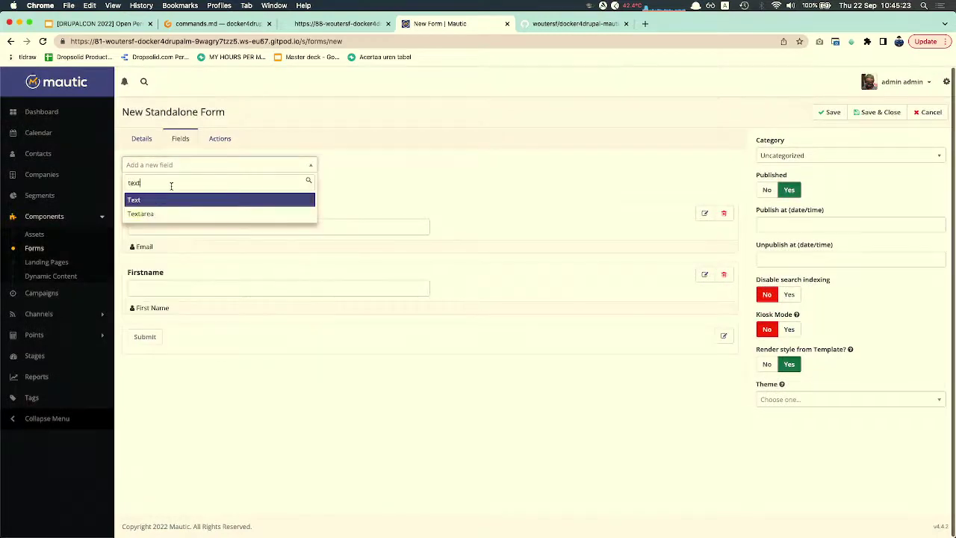
{"action": "left_click", "coordinate": [163, 200]}
{"action": "left_click", "coordinate": [438, 162]}
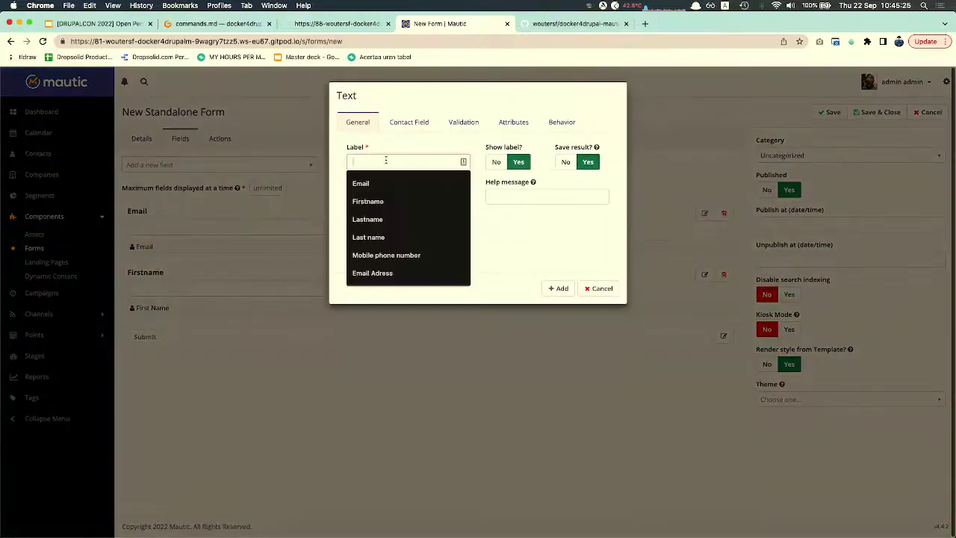
{"action": "type", "text": "Lastname"}
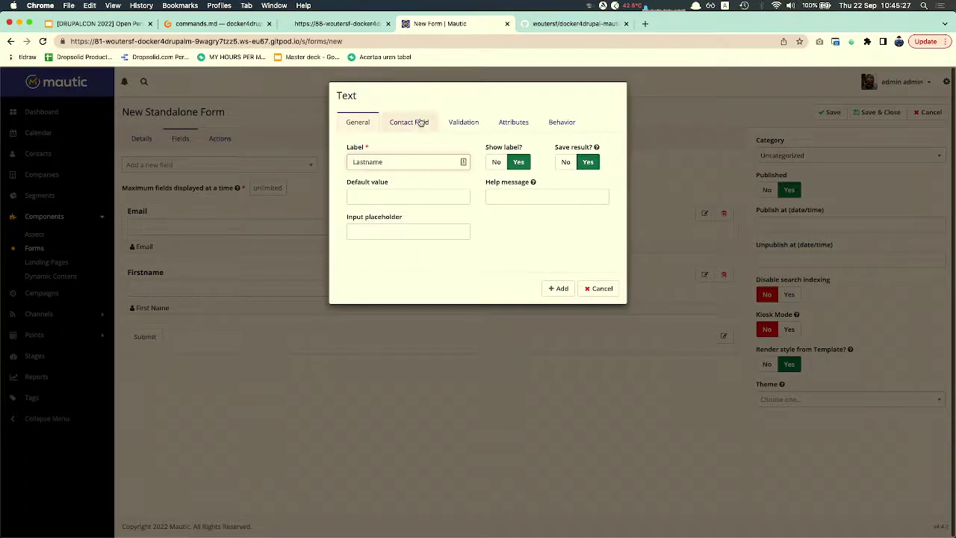
{"action": "left_click", "coordinate": [418, 122]}
{"action": "left_click", "coordinate": [412, 151]}
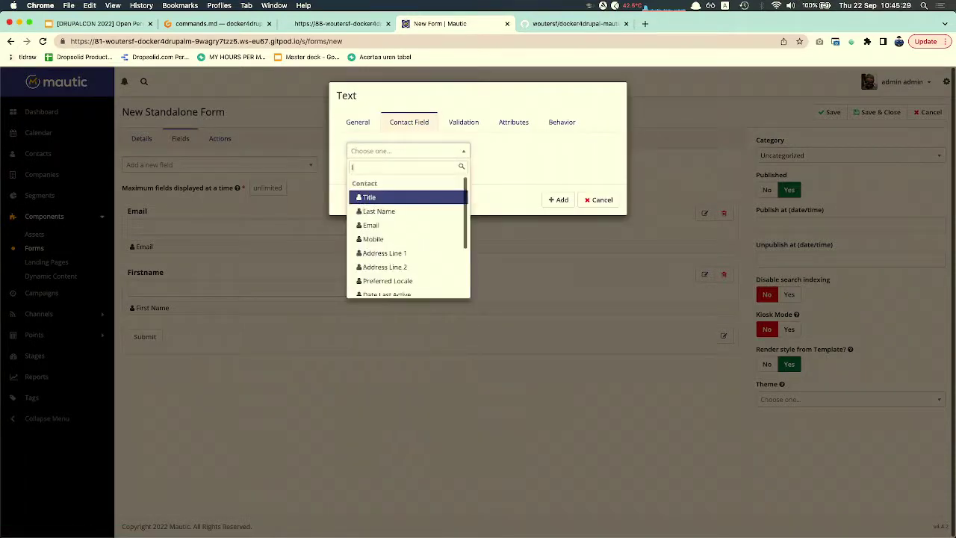
{"action": "type", "text": "last"}
{"action": "left_click", "coordinate": [426, 197]}
{"action": "left_click", "coordinate": [554, 199]}
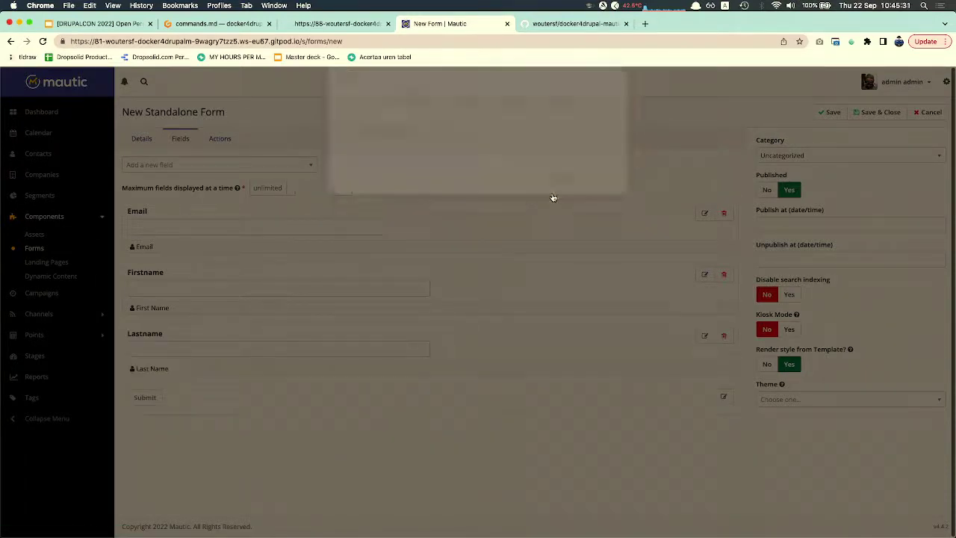
- Move the Email field below Lastname, then save and close the form
{"action": "left_click_drag", "start_coordinate": [155, 215], "coordinate": [171, 346]}
{"action": "left_click", "coordinate": [866, 112]}
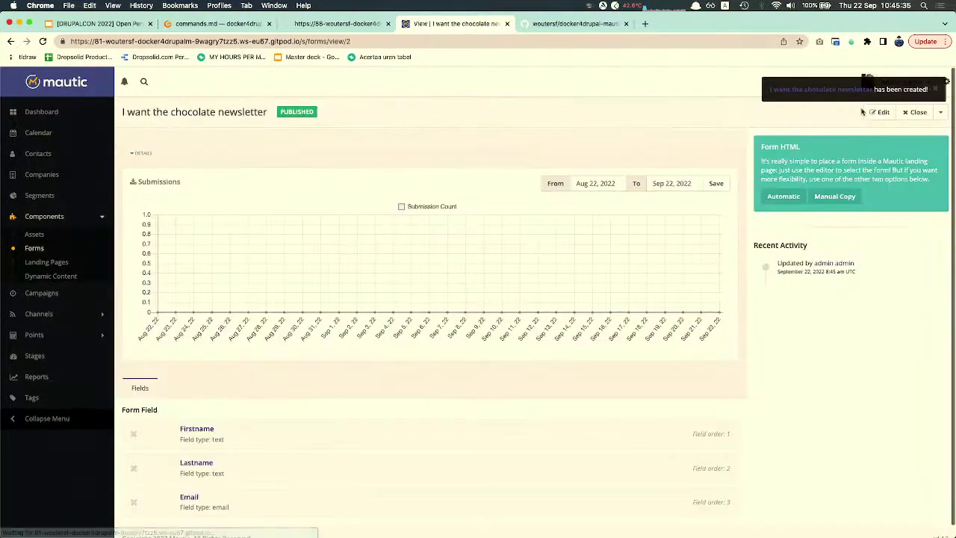
{"action": "left_click", "coordinate": [914, 112]}
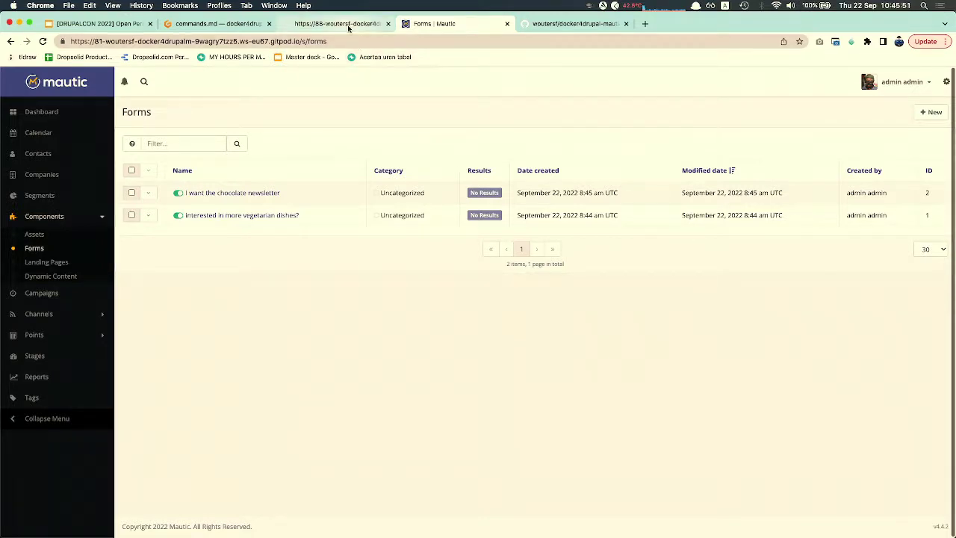
- Switch back to the Gitpod workspace tab showing commands.md
{"action": "left_click", "coordinate": [212, 23]}
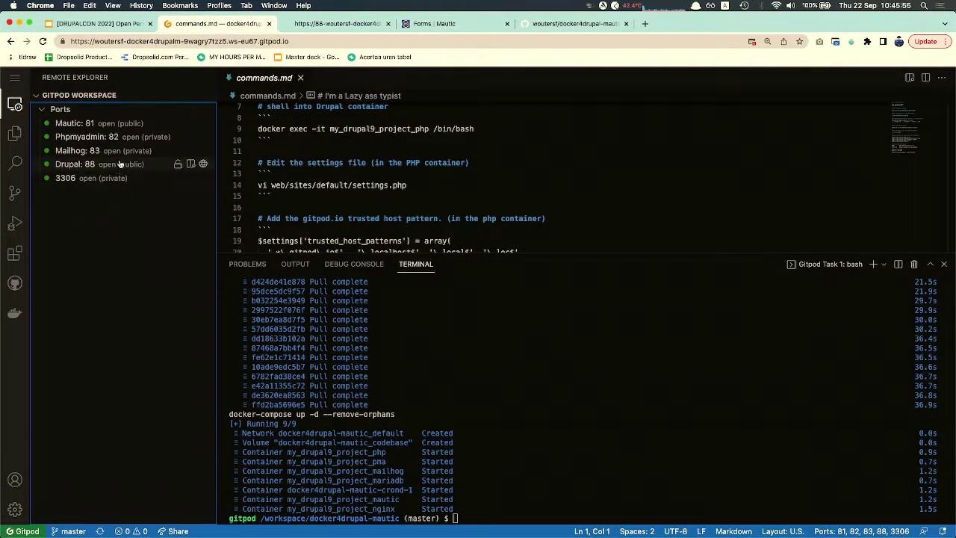
- Open Drupal on port 88, see the invalid host name error, and return to commands.md's docker exec line
{"action": "left_click", "coordinate": [204, 165]}
{"action": "left_click", "coordinate": [505, 24]}
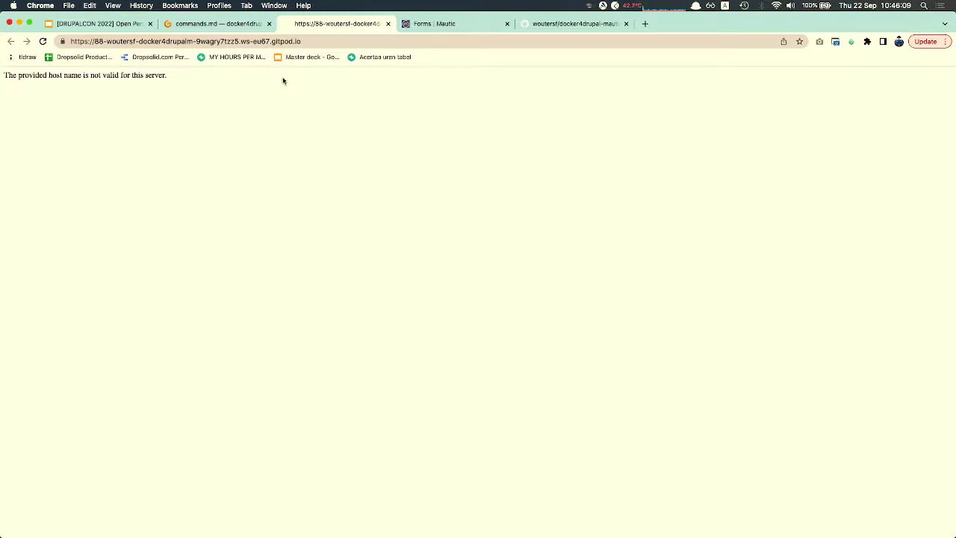
{"action": "left_click", "coordinate": [218, 23]}
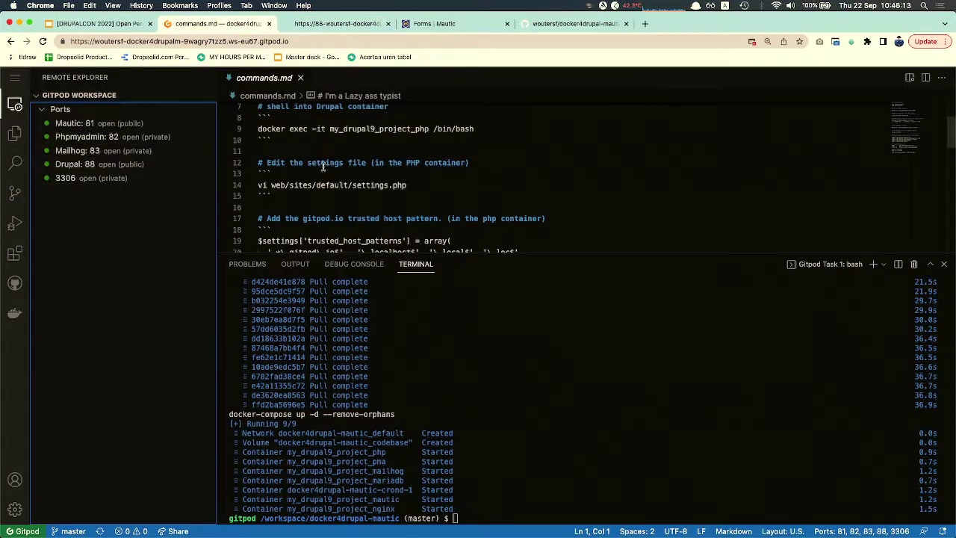
{"action": "left_click", "coordinate": [341, 129]}
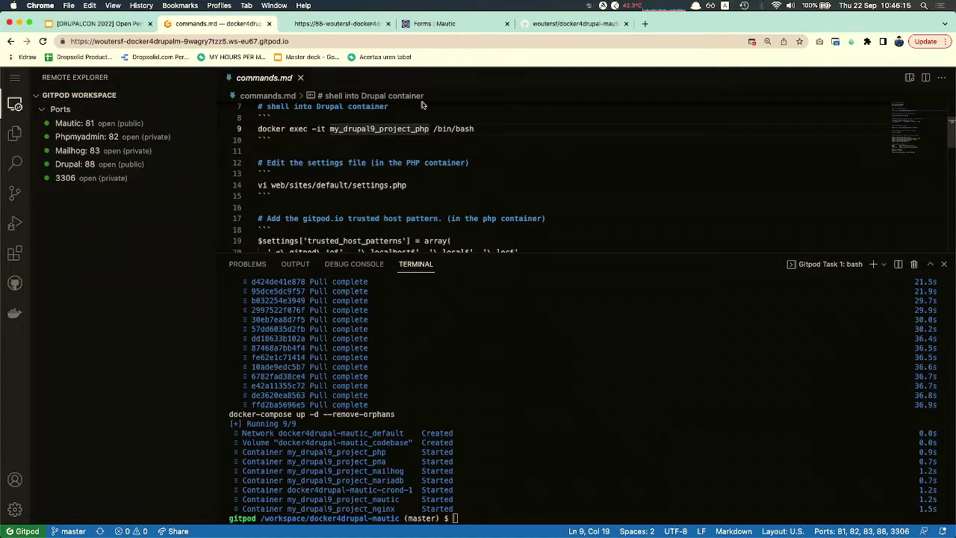
- Enlarge the workspace editor and select the docker exec command line
{"action": "key", "text": "super+plus"}
{"action": "key", "text": "super+plus"}
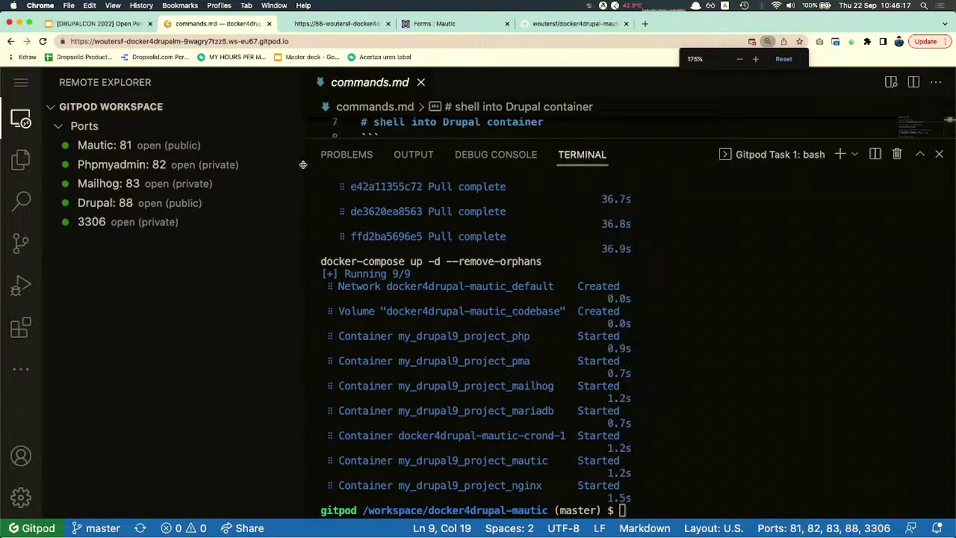
{"action": "left_click_drag", "start_coordinate": [303, 164], "coordinate": [216, 164]}
{"action": "left_click_drag", "start_coordinate": [410, 140], "coordinate": [412, 283]}
{"action": "left_click", "coordinate": [434, 152]}
{"action": "key", "text": "End"}
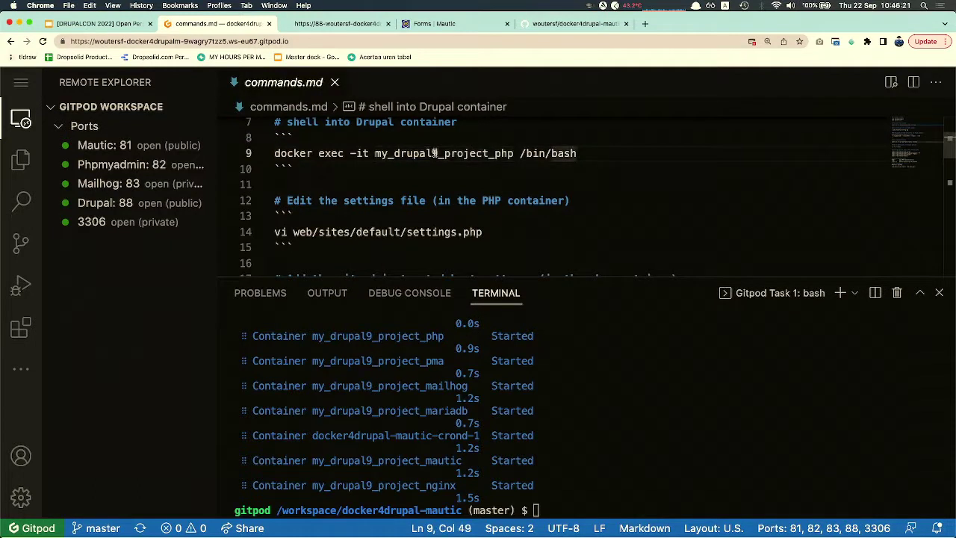
{"action": "key", "text": "shift+Home"}
{"action": "key", "text": "super+c"}
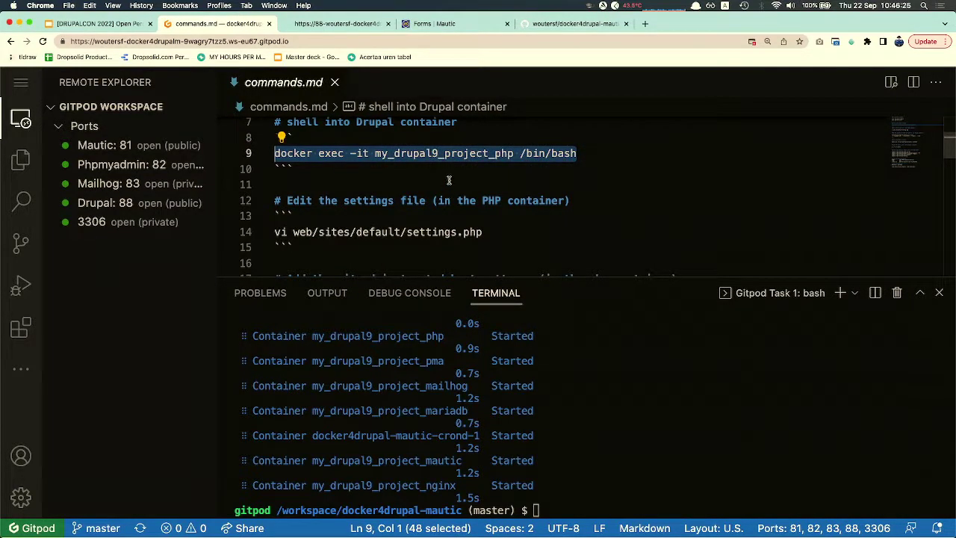
- Run docker-compose ps to list the running containers
{"action": "left_click", "coordinate": [492, 364]}
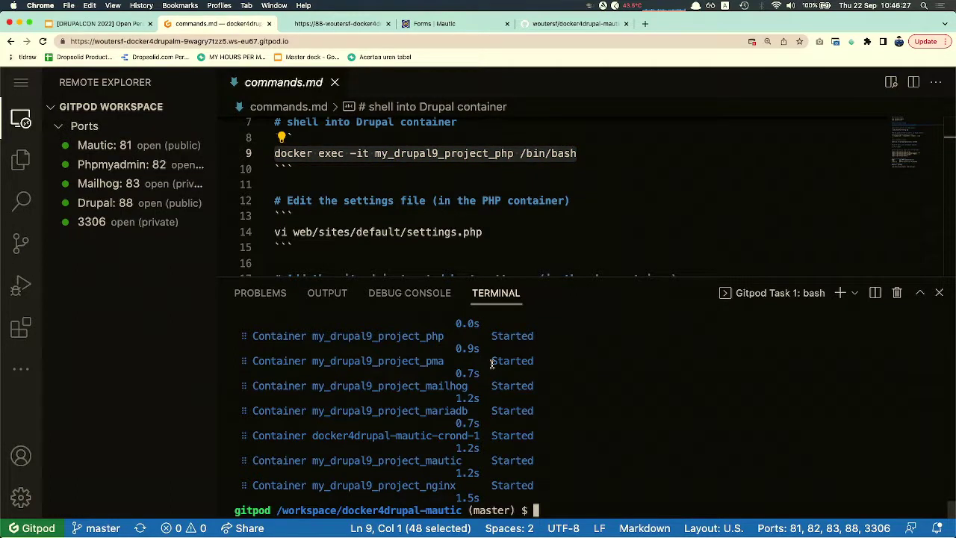
{"action": "type", "text": "docker-compose ps"}
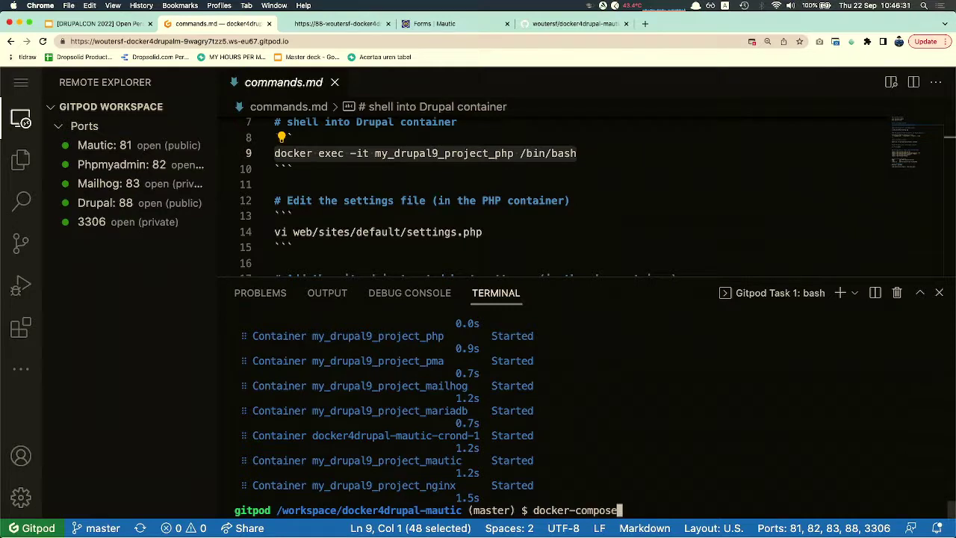
{"action": "key", "text": "Return"}
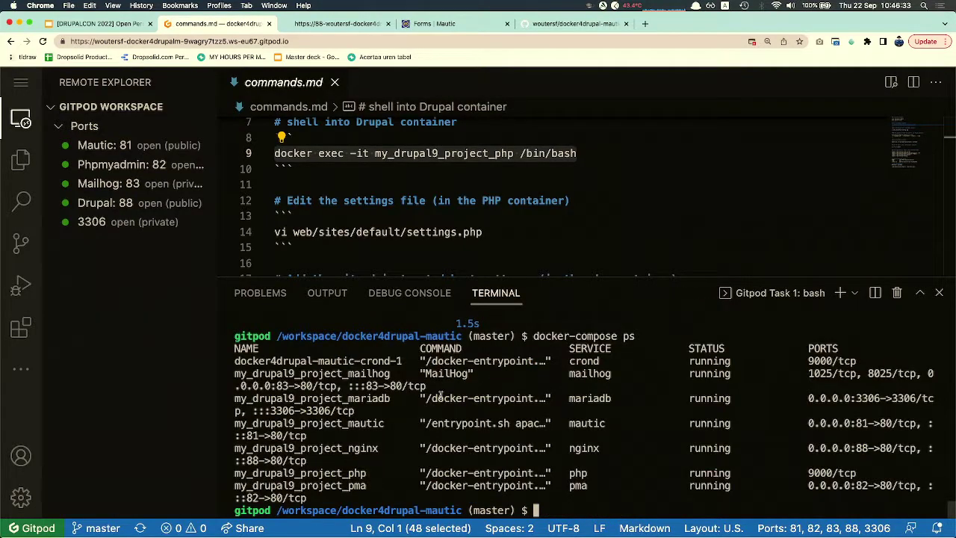
- Run the docker exec command to open a shell in the PHP container and list its files
{"action": "key", "text": "super+v"}
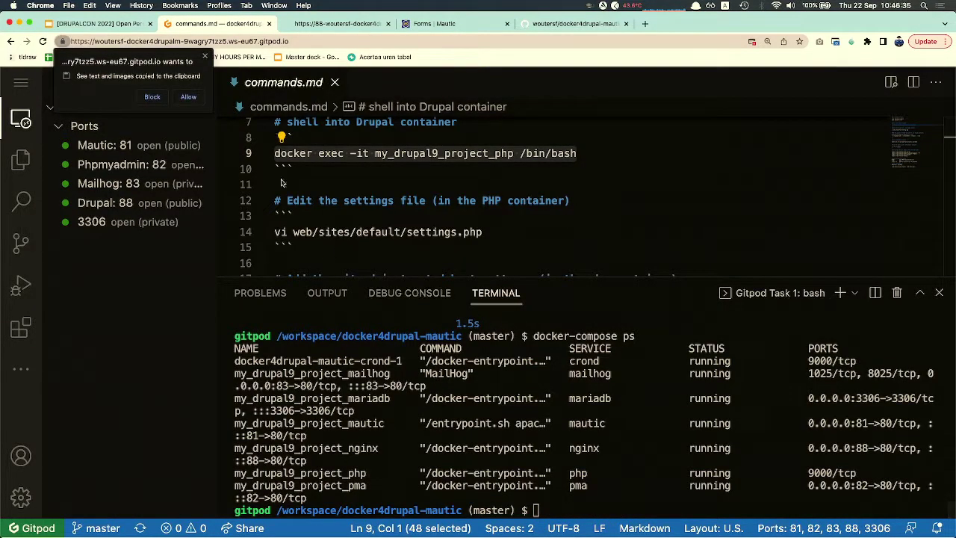
{"action": "left_click", "coordinate": [188, 97]}
{"action": "left_click", "coordinate": [348, 144]}
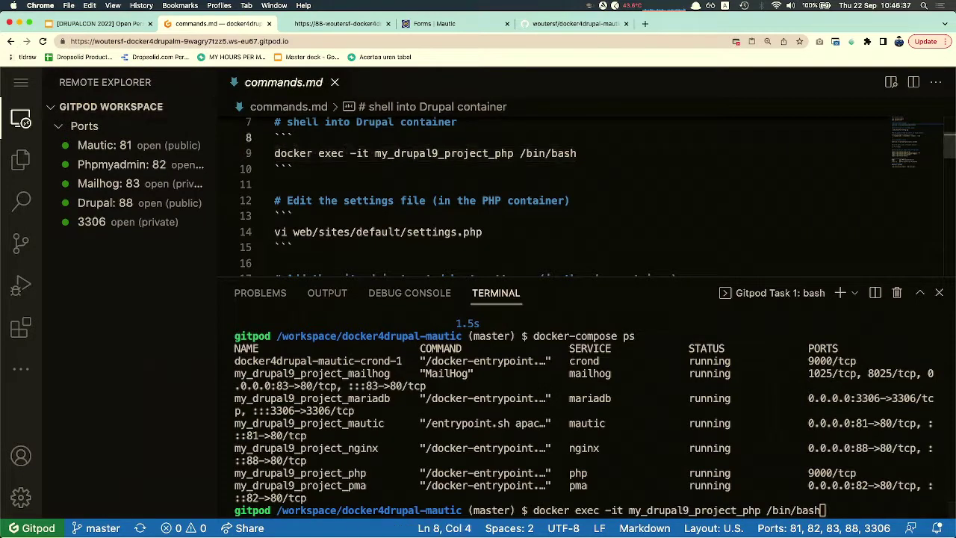
{"action": "key", "text": "Down"}
{"action": "key", "text": "End"}
{"action": "key", "text": "shift+Home"}
{"action": "key", "text": "super+c"}
{"action": "key", "text": "Return"}
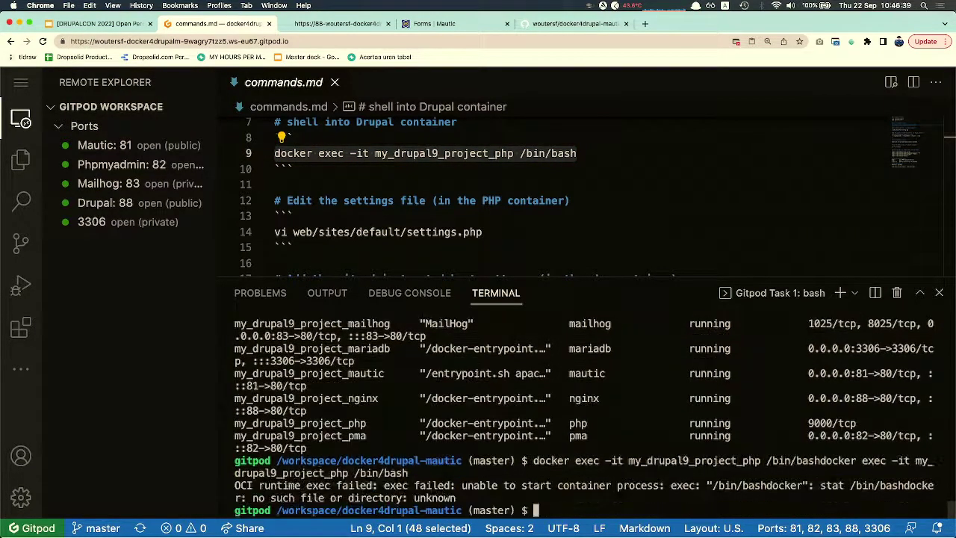
{"action": "key", "text": "super+v"}
{"action": "key", "text": "Return"}
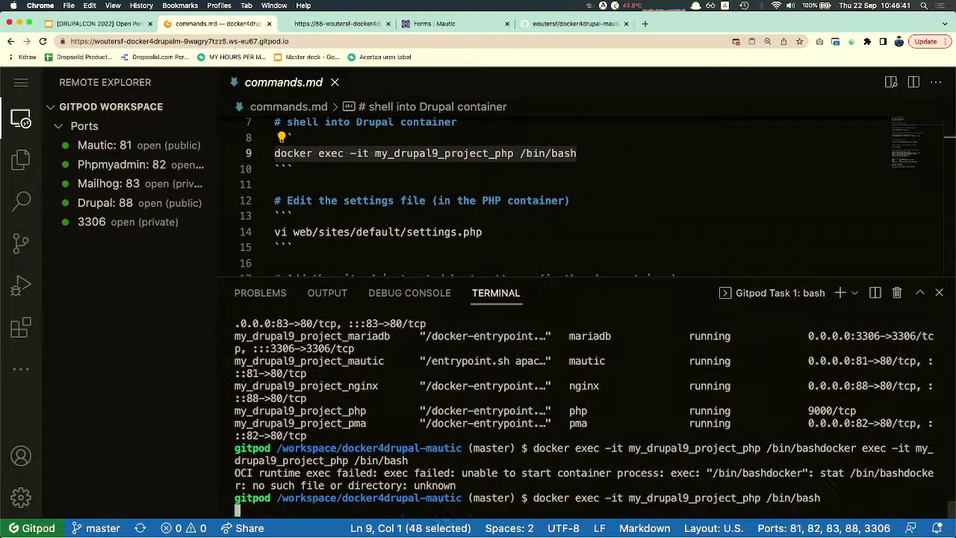
{"action": "type", "text": "ls"}
{"action": "key", "text": "Return"}
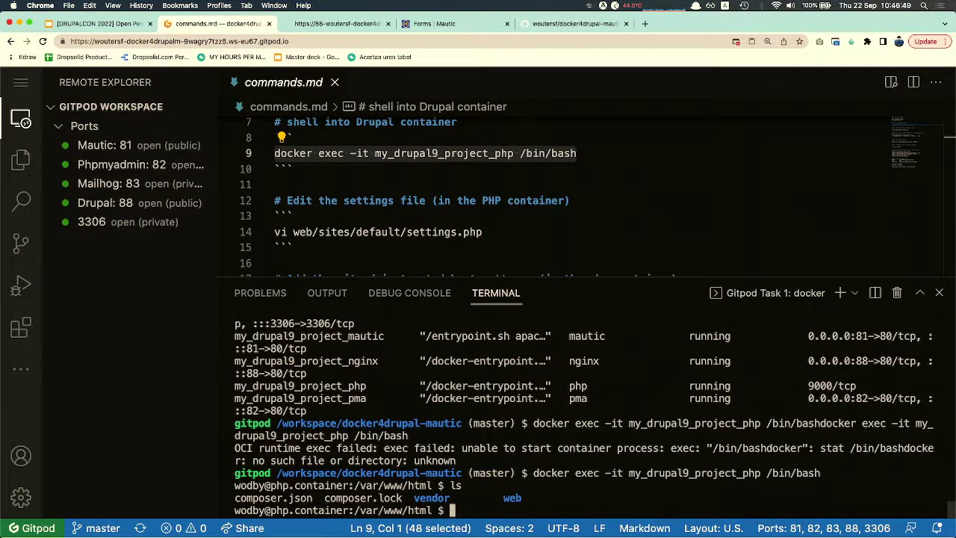
- Copy the settings.php editing command from commands.md for use in the container shell
{"action": "left_click", "coordinate": [483, 231]}
{"action": "key", "text": "shift+Home"}
{"action": "key", "text": "super+c"}
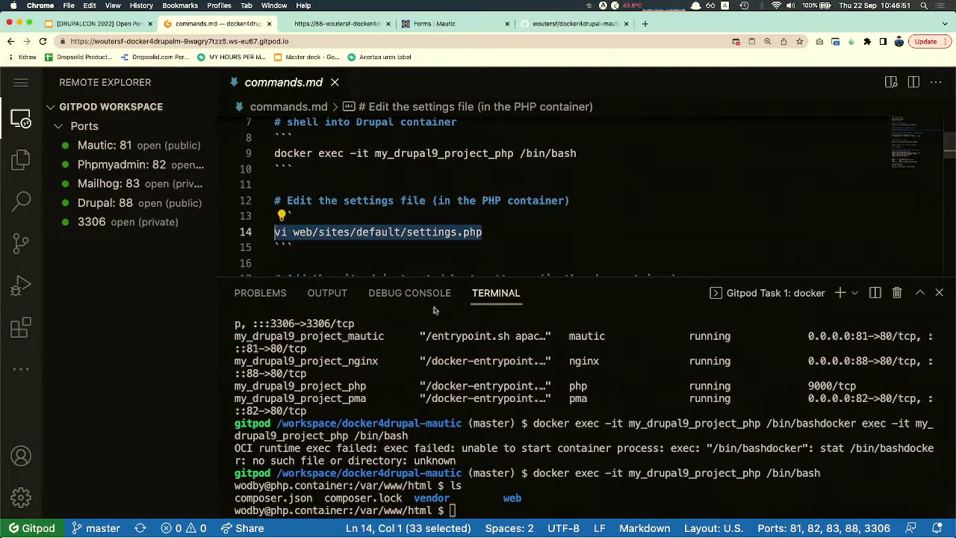
{"action": "left_click", "coordinate": [494, 361]}
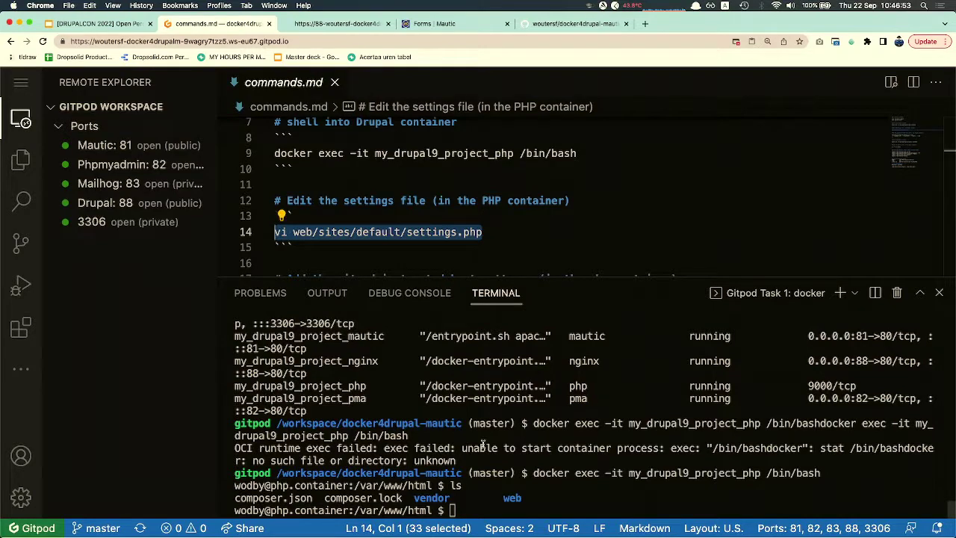
- Open settings.php in vi and copy the '.*\.gitpod\.io$' pattern from commands.md
{"action": "key", "text": "super+v"}
{"action": "key", "text": "Return"}
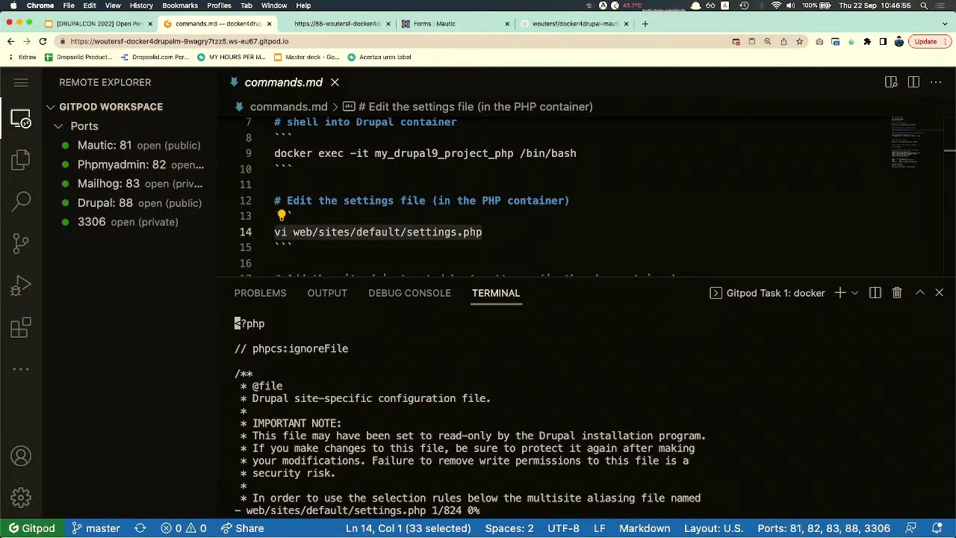
{"action": "scroll", "coordinate": [369, 218], "scroll_direction": "down", "scroll_amount": 3}
{"action": "left_click", "coordinate": [370, 218]}
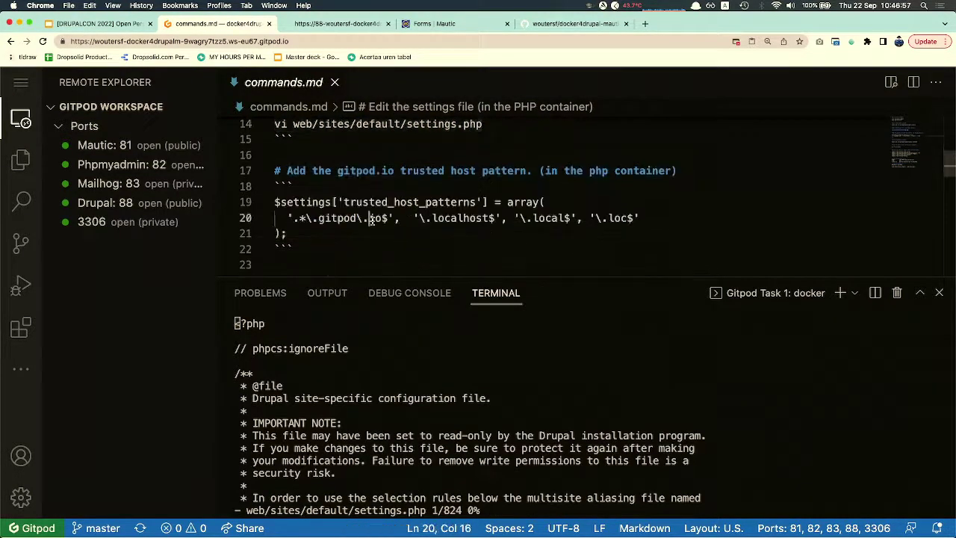
{"action": "key", "text": "Right"}
{"action": "key", "text": "Right"}
{"action": "key", "text": "Right"}
{"action": "key", "text": "Right"}
{"action": "key", "text": "Right"}
{"action": "key", "text": "shift+Home"}
{"action": "key", "text": "super+c"}
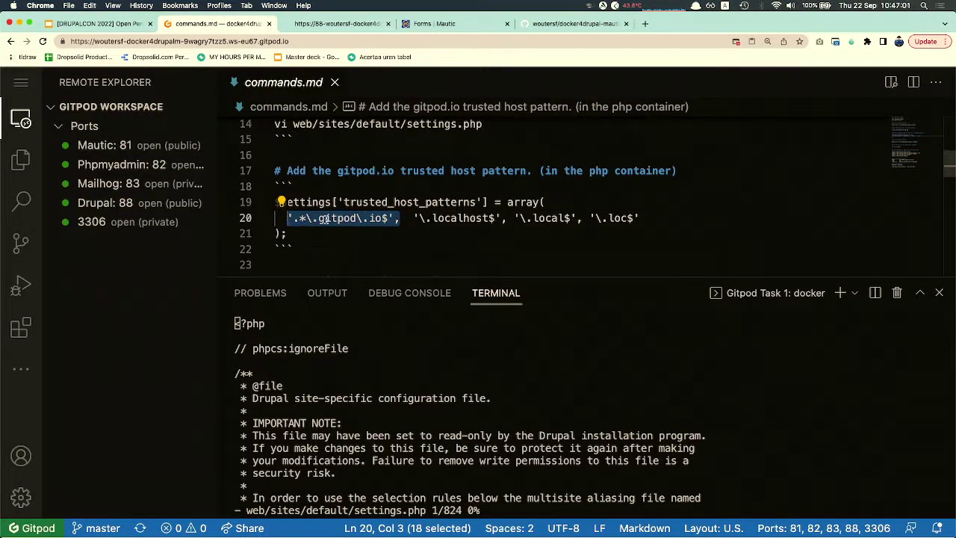
- Insert '.*\.gitpod\.io$' into trusted_host_patterns, save with :w, and reload the Drupal site
{"action": "left_click", "coordinate": [462, 409]}
{"action": "type", "text": ":999"}
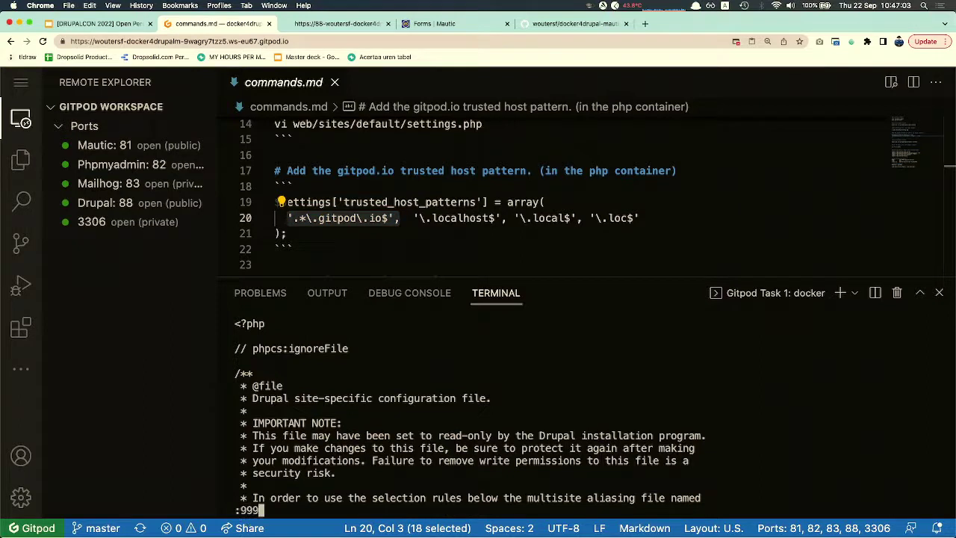
{"action": "key", "text": "Return"}
{"action": "key", "text": "Up"}
{"action": "key", "text": "Up"}
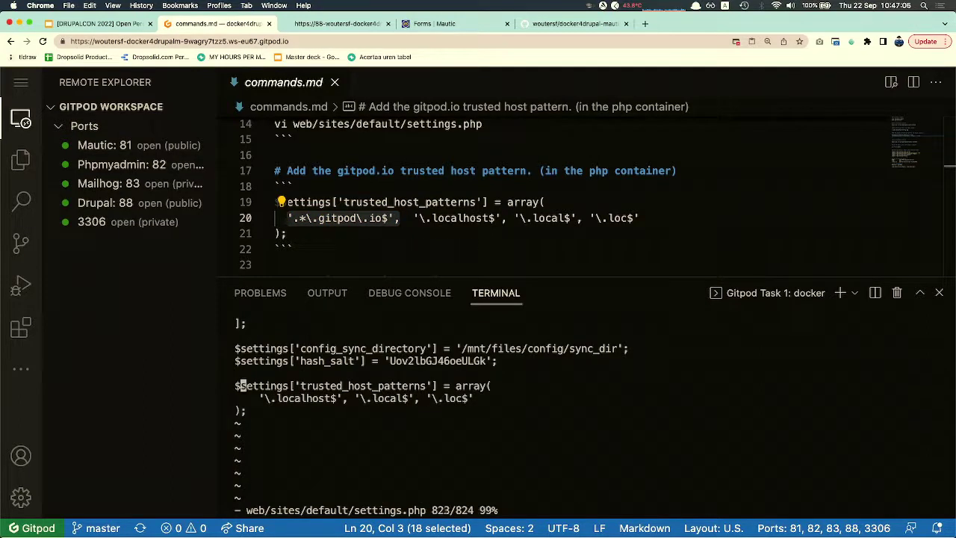
{"action": "key", "text": "Down"}
{"action": "key", "text": "i"}
{"action": "key", "text": "super+v"}
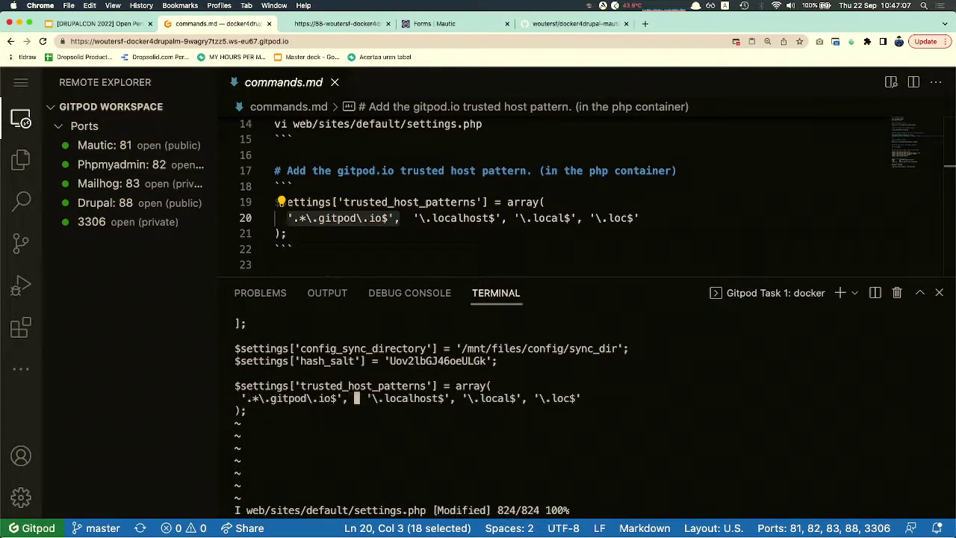
{"action": "key", "text": "Up"}
{"action": "key", "text": "Escape"}
{"action": "type", "text": ":w"}
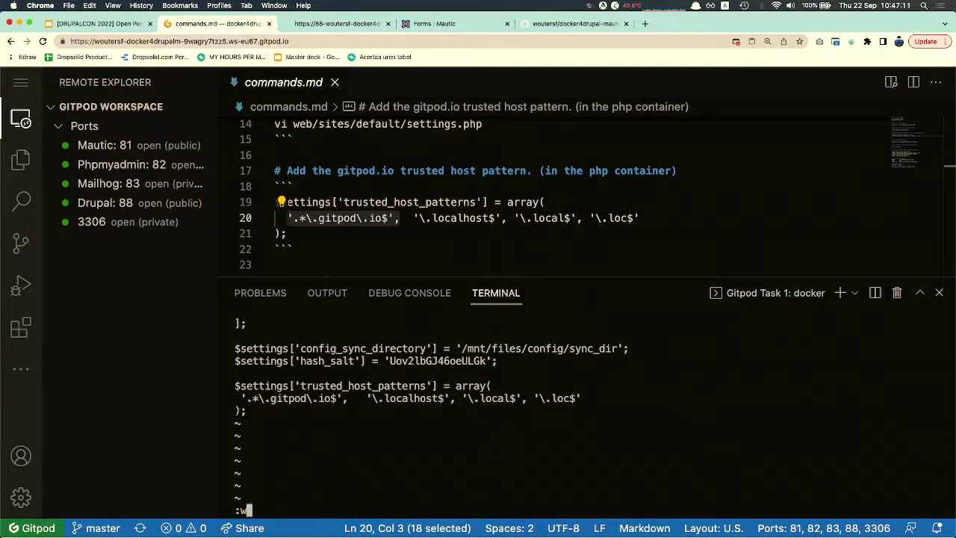
{"action": "key", "text": "Return"}
{"action": "left_click", "coordinate": [340, 23]}
{"action": "key", "text": "super+r"}
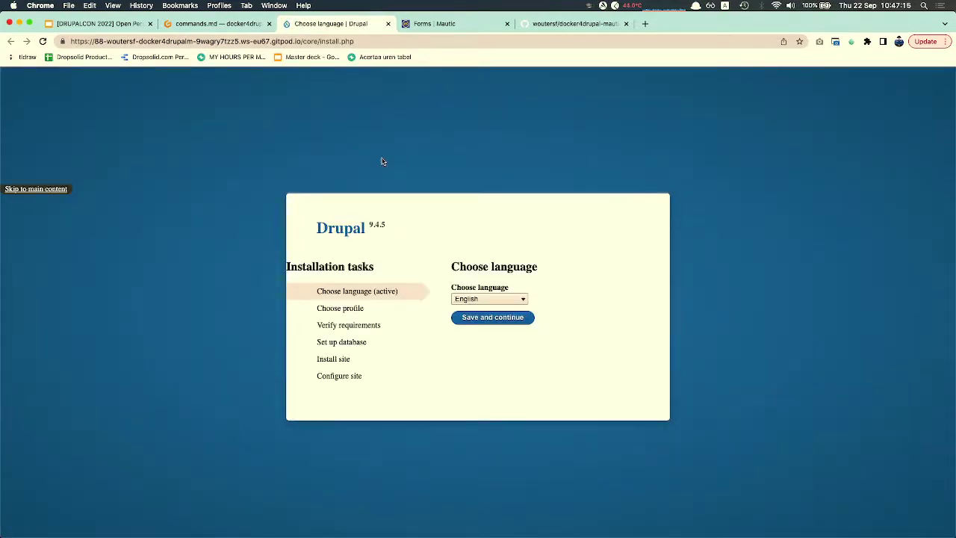
- Keep English, choose the Demo: Umami Food Magazine profile, and let the installation run
{"action": "left_click", "coordinate": [489, 318]}
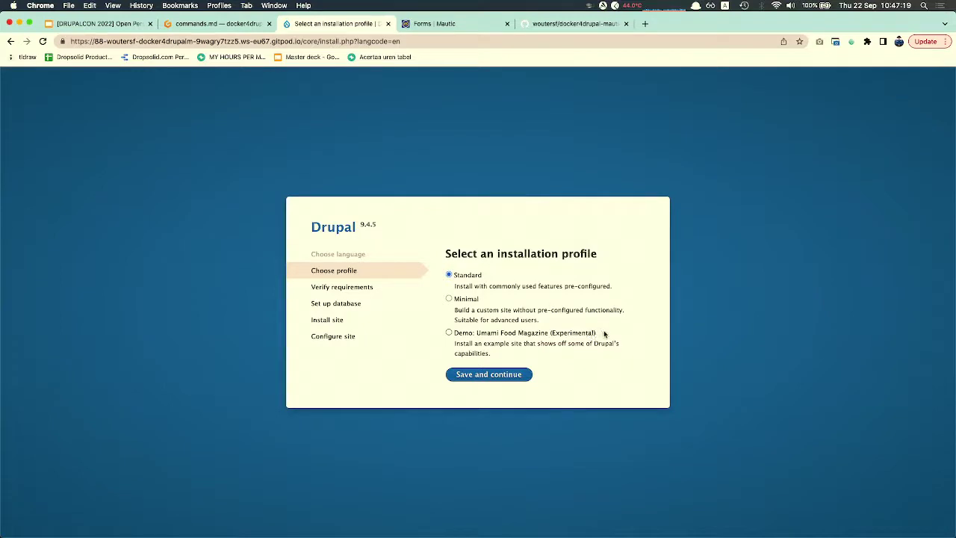
{"action": "left_click_drag", "start_coordinate": [603, 333], "coordinate": [453, 336]}
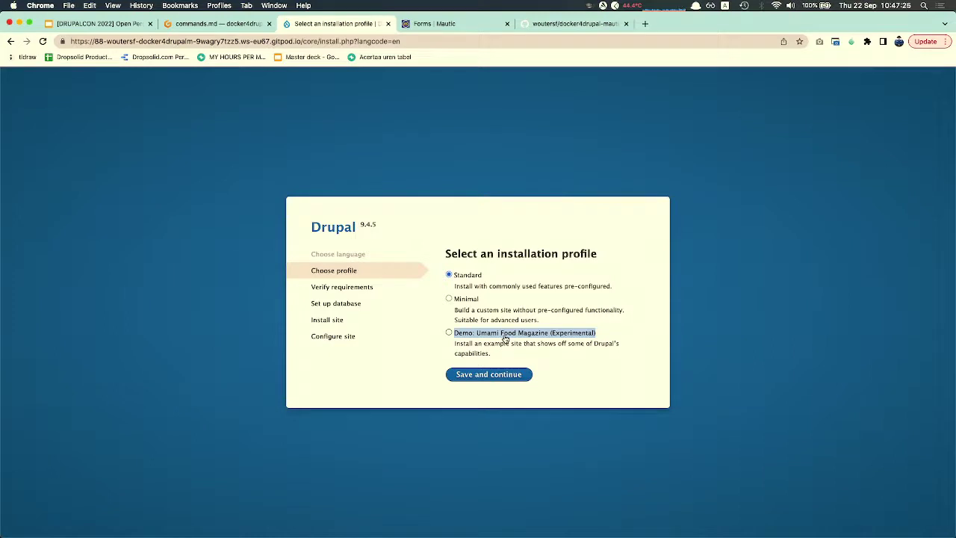
{"action": "left_click", "coordinate": [504, 339]}
{"action": "left_click", "coordinate": [489, 379]}
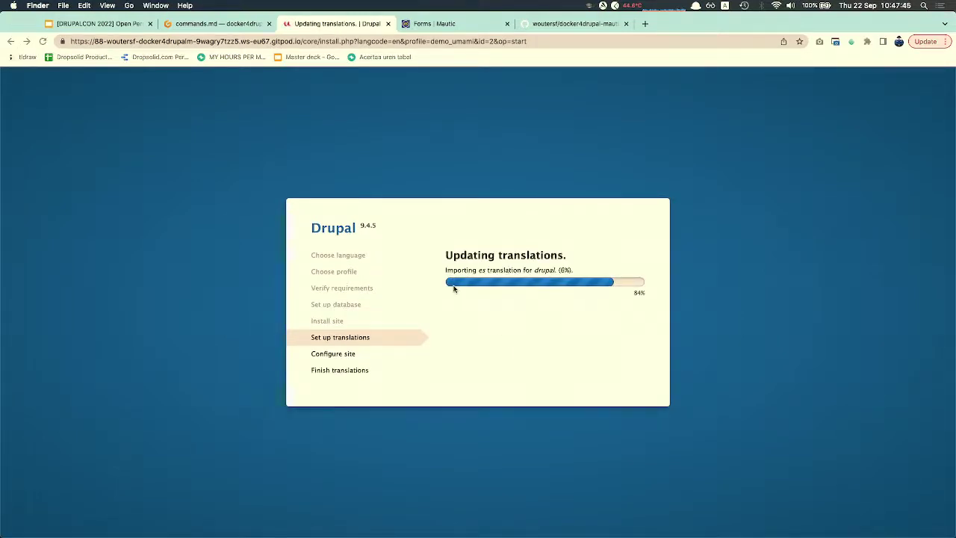
{"action": "left_click", "coordinate": [400, 237]}
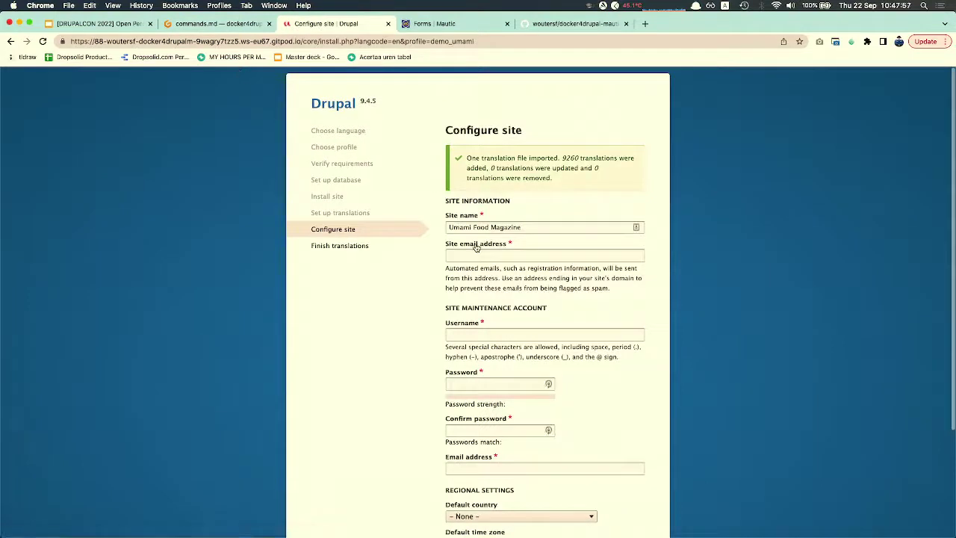
- Enter the site email address, username 'admin', and the account password with its confirmation
{"action": "left_click", "coordinate": [475, 251]}
{"action": "type", "text": "f"}
{"action": "left_click", "coordinate": [472, 290]}
{"action": "key", "text": "Tab"}
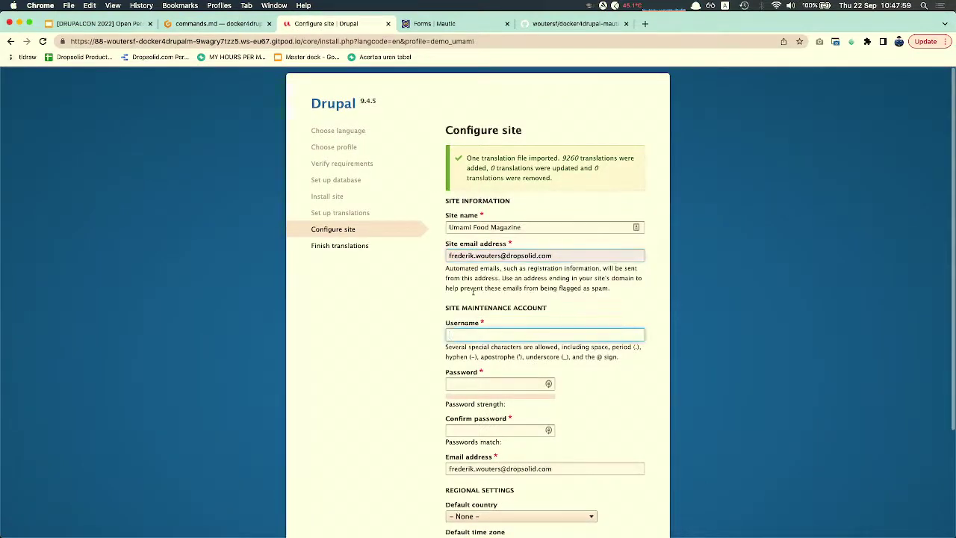
{"action": "key", "text": "Tab"}
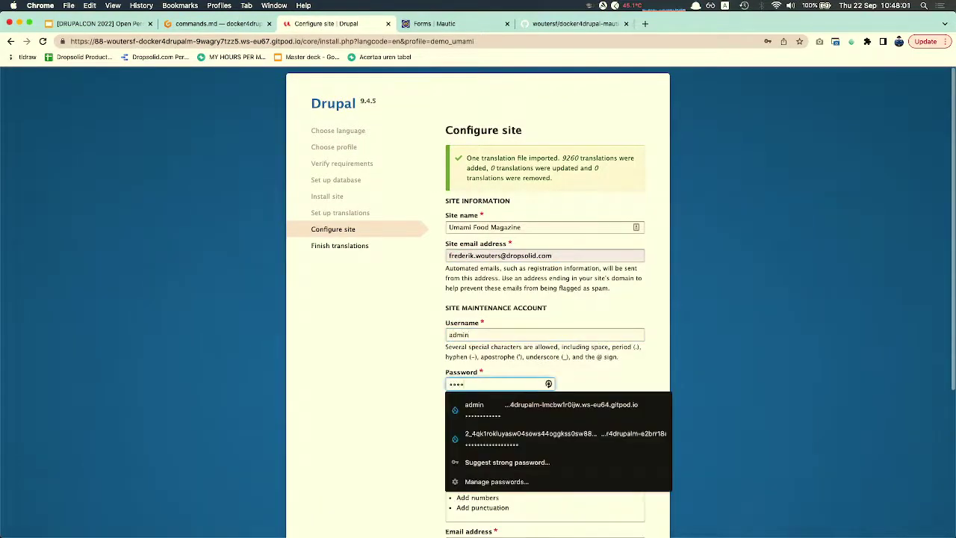
{"action": "key", "text": "Tab"}
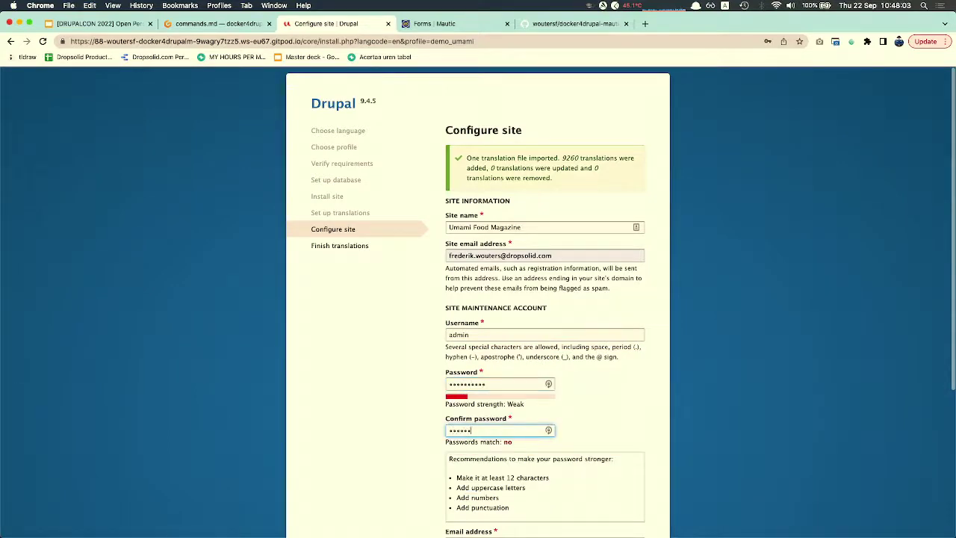
{"action": "key", "text": "super+a"}
- Set Belgium as default country, disable email notifications, and save to finish the install
{"action": "scroll", "coordinate": [472, 386], "scroll_direction": "down", "scroll_amount": 5}
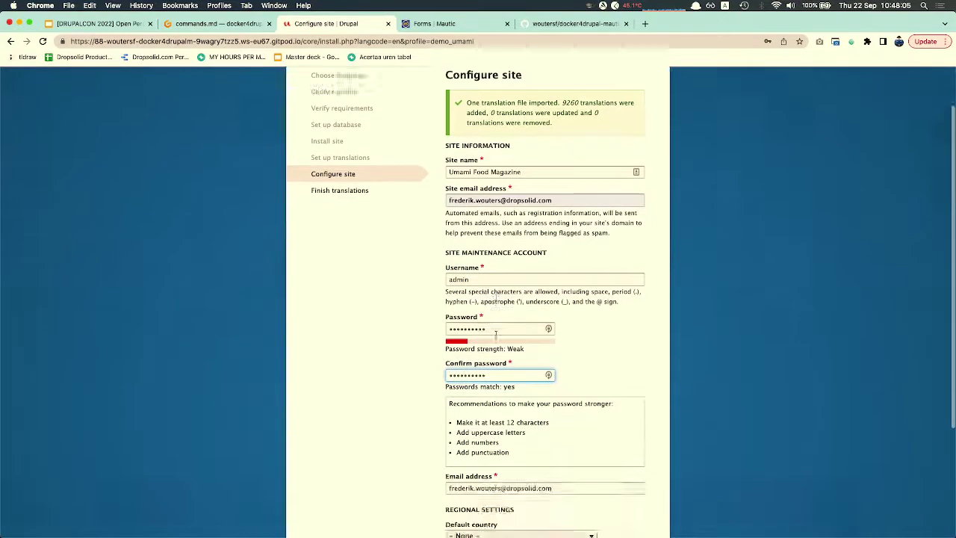
{"action": "left_click", "coordinate": [472, 378]}
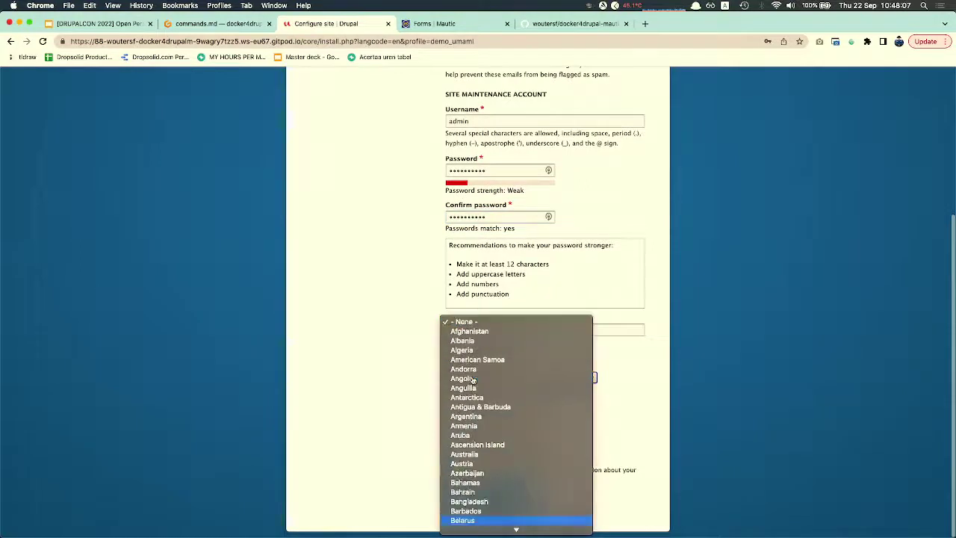
{"action": "left_click", "coordinate": [515, 518]}
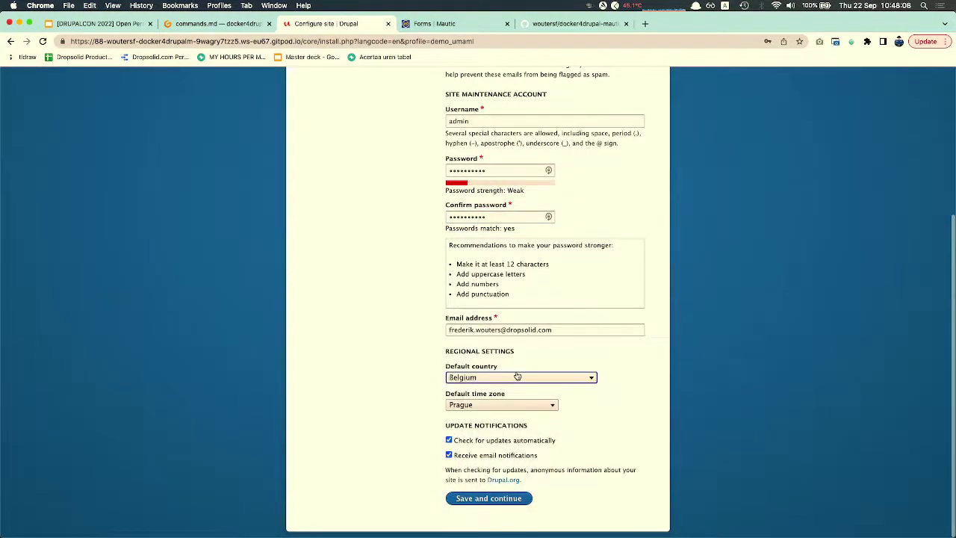
{"action": "left_click", "coordinate": [476, 456]}
{"action": "left_click", "coordinate": [480, 500]}
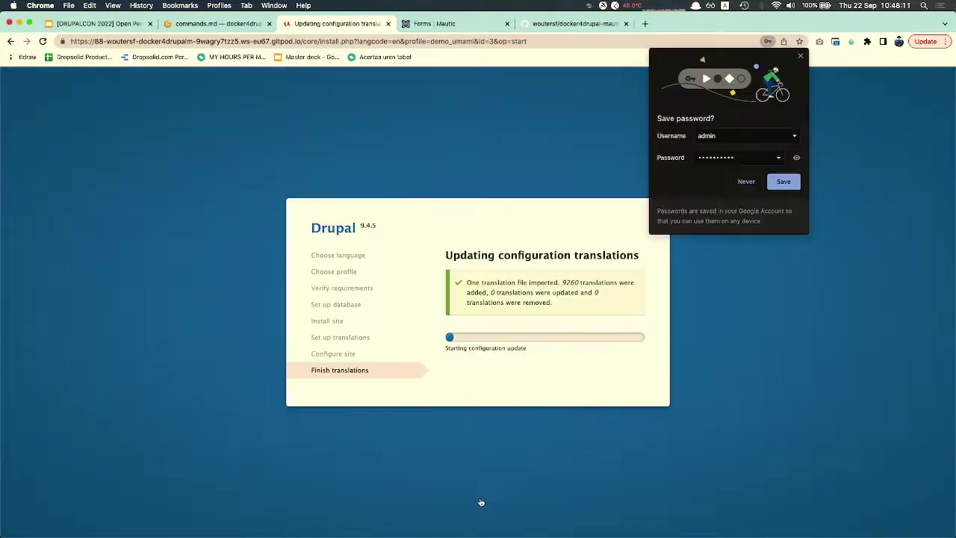
{"action": "left_click", "coordinate": [801, 56]}
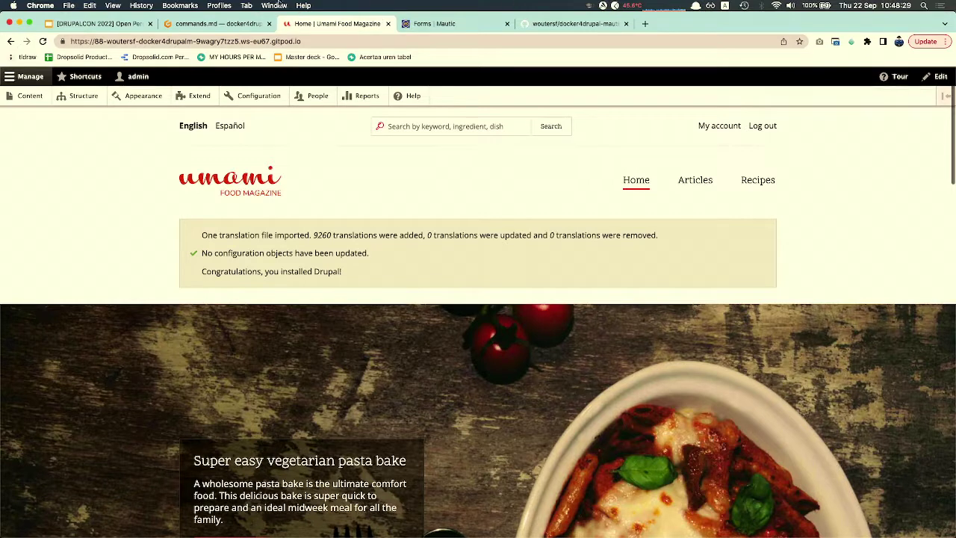
- Scroll commands.md down to the 'Installing modules in Drupal' composer require commands
{"action": "left_click", "coordinate": [216, 23]}
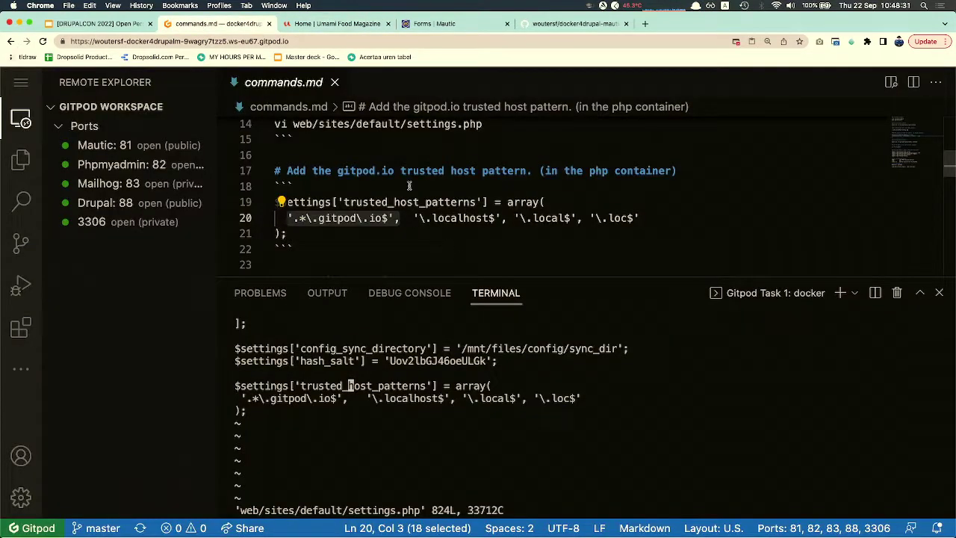
{"action": "scroll", "coordinate": [390, 189], "scroll_direction": "down", "scroll_amount": 1}
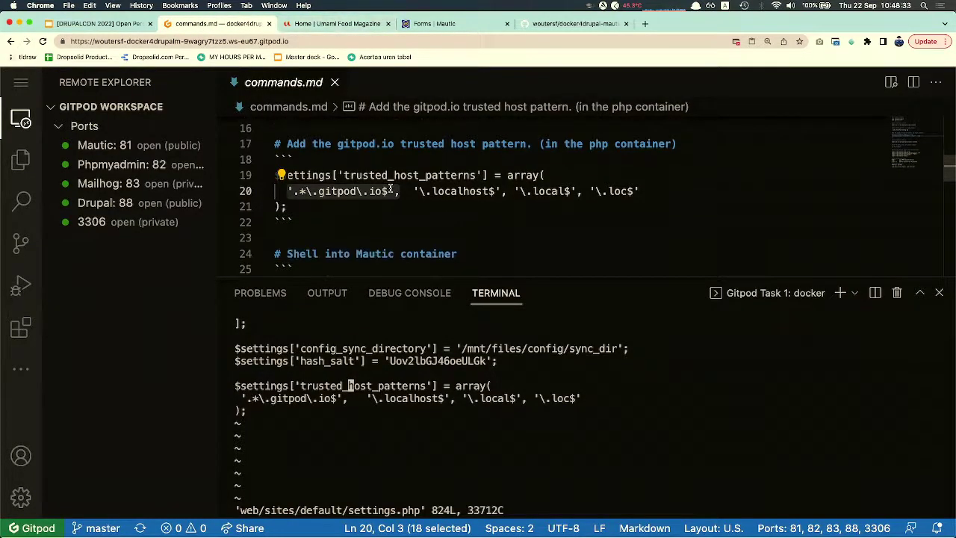
{"action": "left_click", "coordinate": [334, 25]}
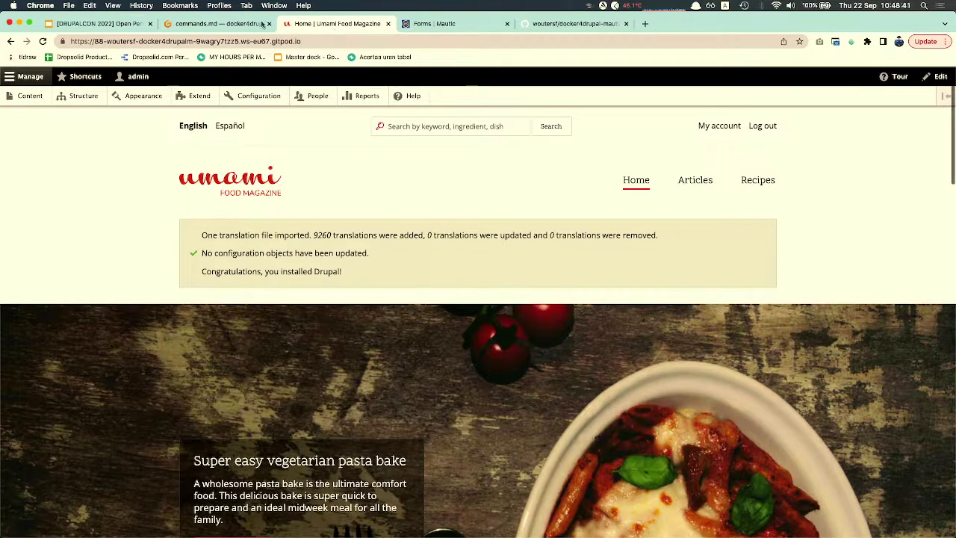
{"action": "left_click", "coordinate": [226, 27]}
{"action": "scroll", "coordinate": [394, 194], "scroll_direction": "down", "scroll_amount": 4}
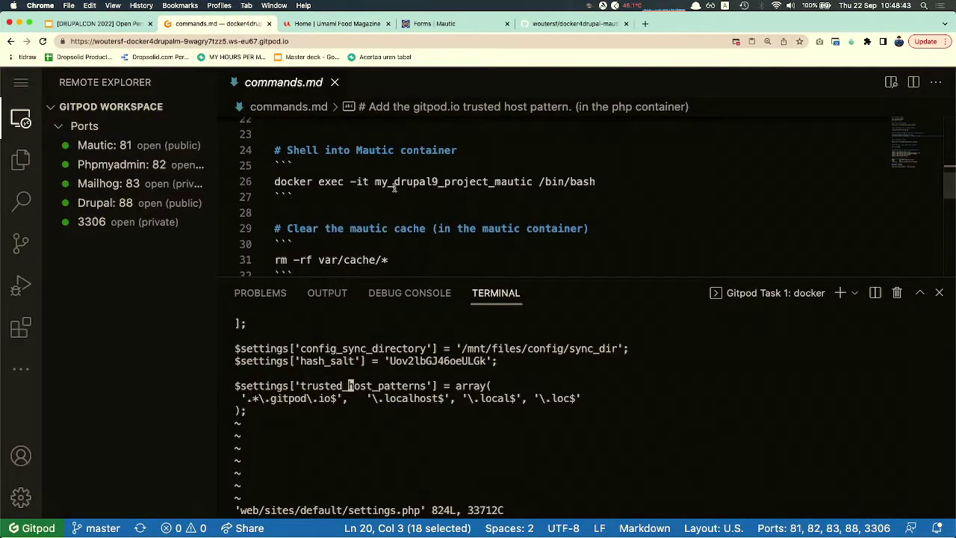
{"action": "scroll", "coordinate": [394, 187], "scroll_direction": "down", "scroll_amount": 4}
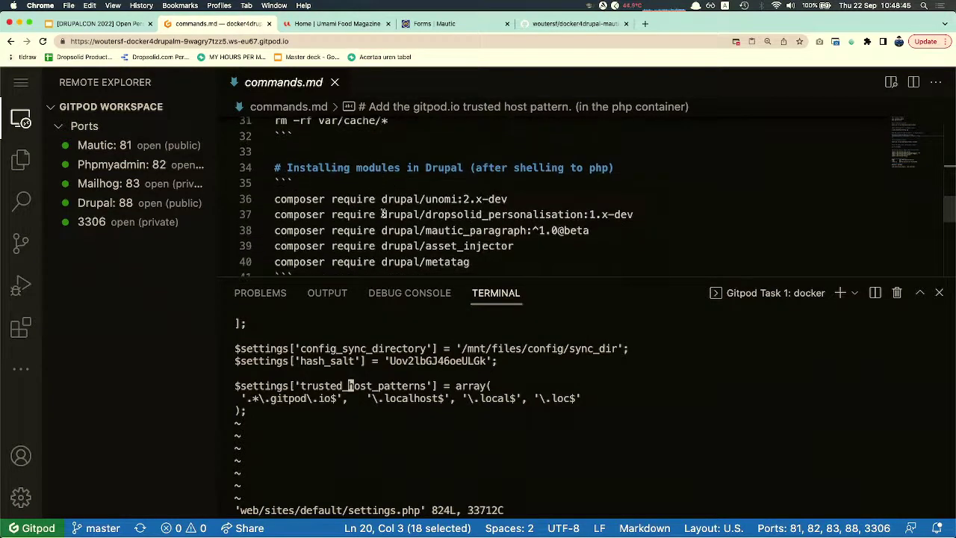
- Copy the unomi module's composer require command from commands.md
{"action": "left_click", "coordinate": [383, 199]}
{"action": "key", "text": "End"}
{"action": "key", "text": "shift+Home"}
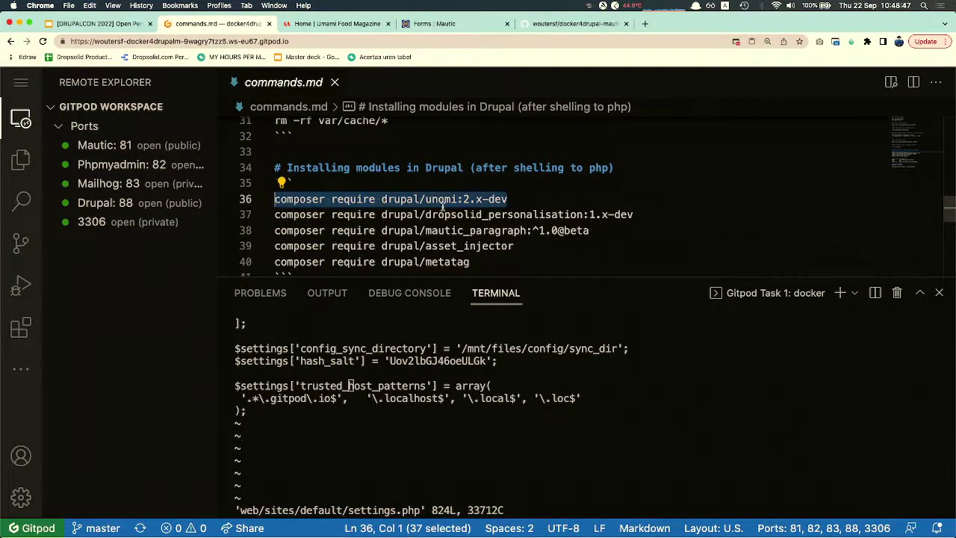
{"action": "scroll", "coordinate": [439, 197], "scroll_direction": "down", "scroll_amount": 2}
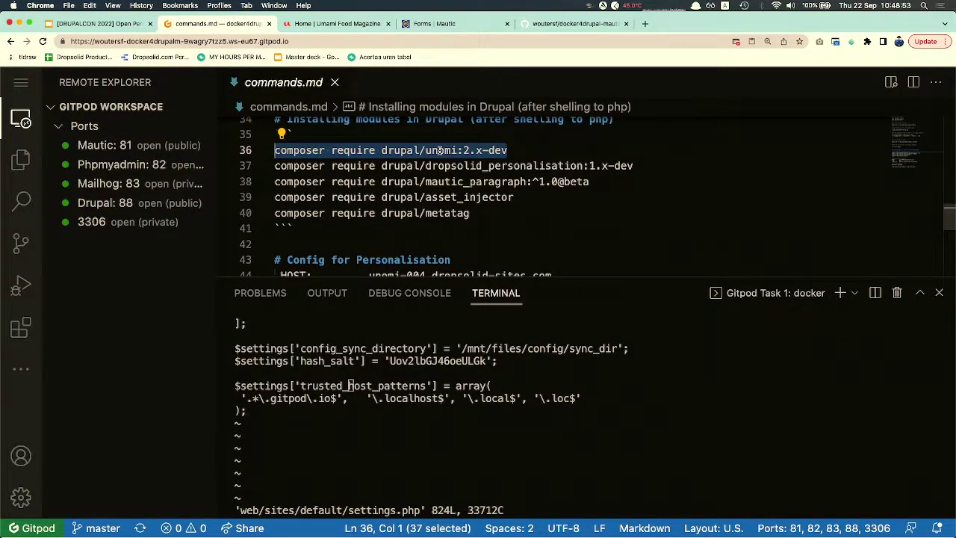
- Review the dropsolid_personalisation, mautic_paragraph and asset_injector lines, then reselect the unomi command
{"action": "left_click", "coordinate": [439, 165]}
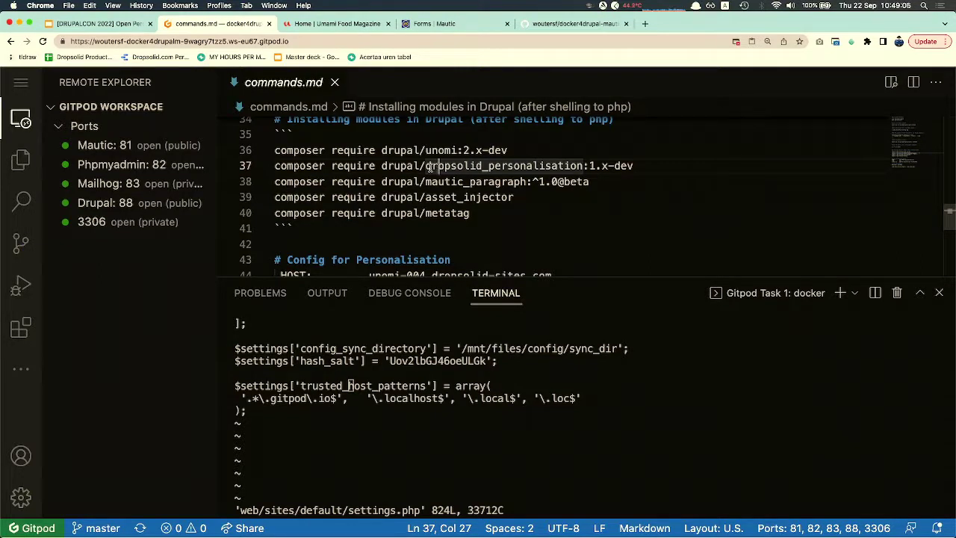
{"action": "left_click", "coordinate": [435, 182]}
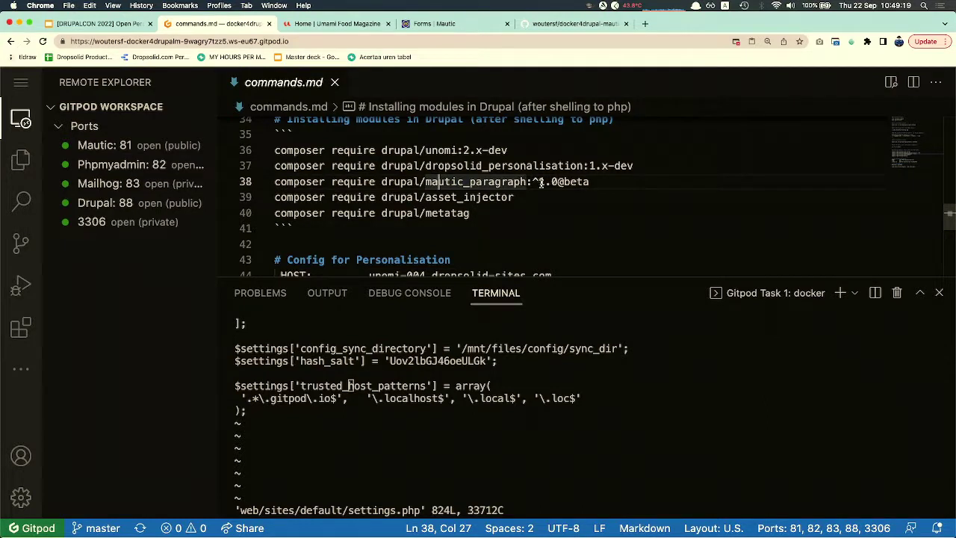
{"action": "double_click", "coordinate": [506, 197]}
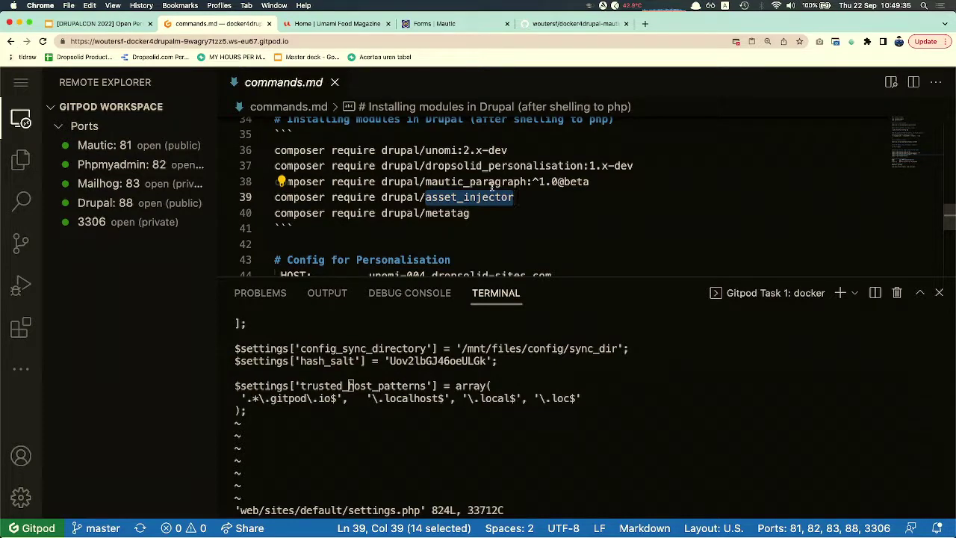
{"action": "left_click", "coordinate": [505, 150]}
{"action": "key", "text": "shift+Home"}
{"action": "key", "text": "super+c"}
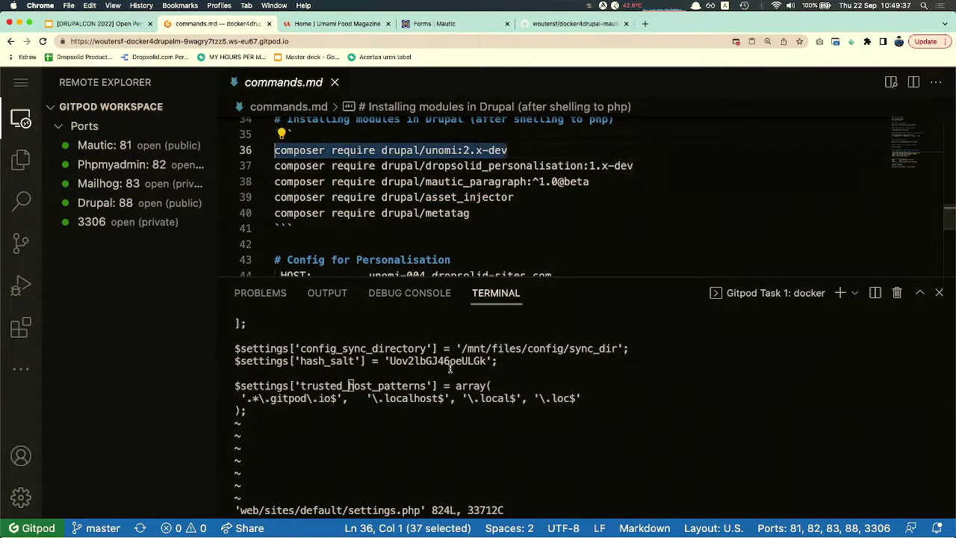
{"action": "left_click", "coordinate": [451, 367]}
- Quit vi and run the composer require command for the unomi package
{"action": "type", "text": ":q"}
{"action": "key", "text": "Return"}
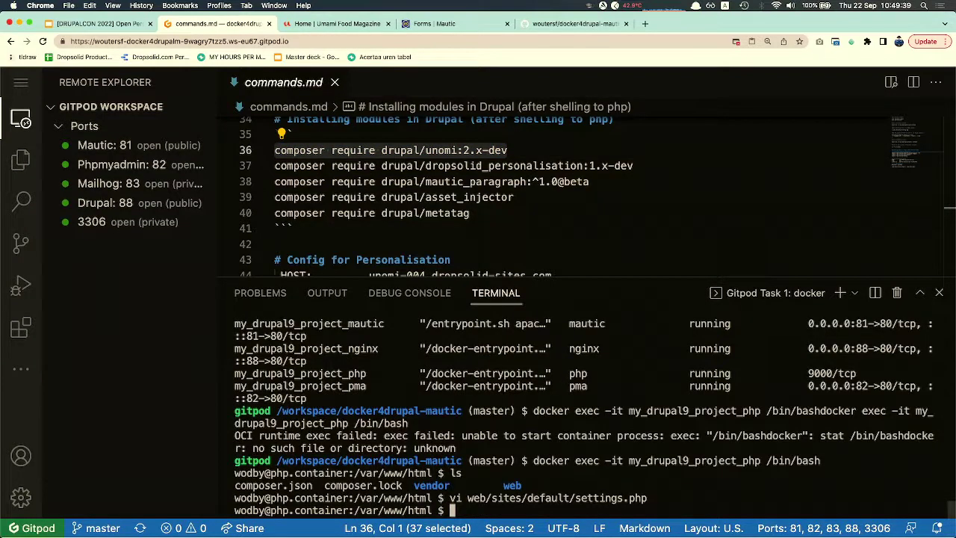
{"action": "key", "text": "super+v"}
{"action": "key", "text": "Return"}
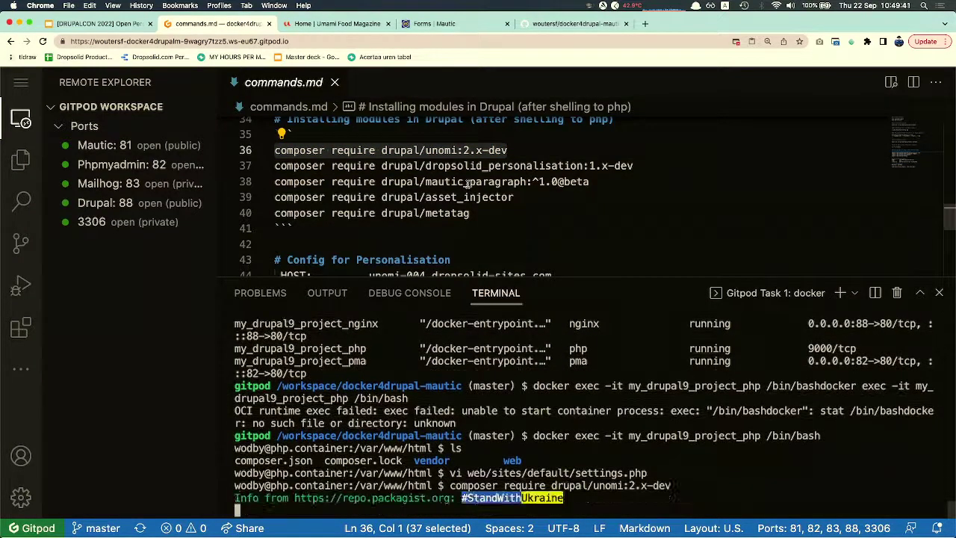
- Copy the dropsolid_personalisation composer require line from commands.md and run it
{"action": "left_click", "coordinate": [490, 169]}
{"action": "key", "text": "End"}
{"action": "key", "text": "shift+Home"}
{"action": "key", "text": "super+c"}
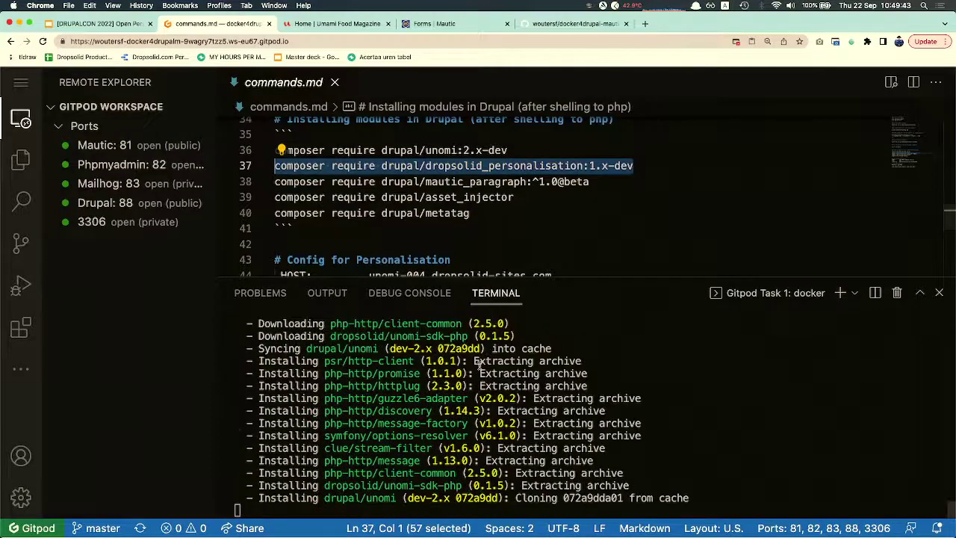
{"action": "left_click", "coordinate": [479, 366]}
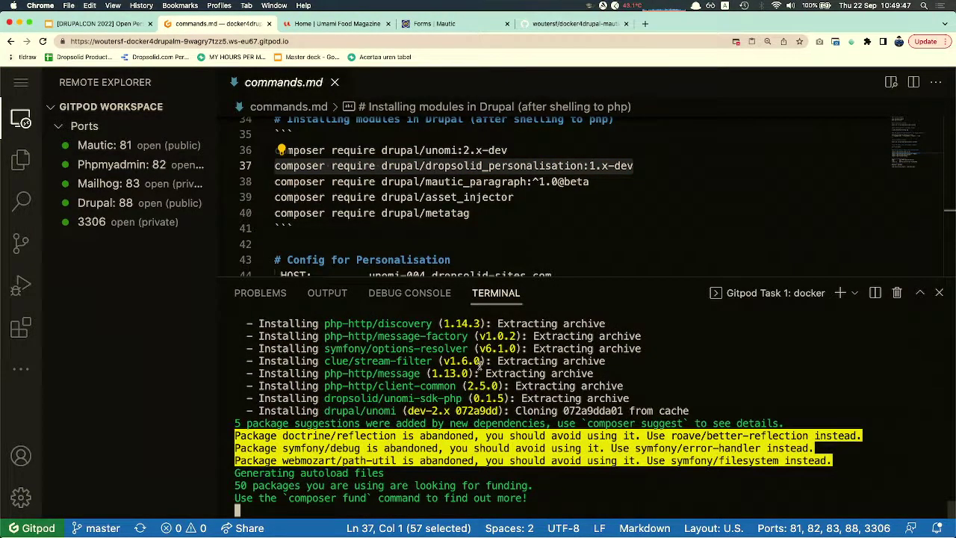
{"action": "key", "text": "super+v"}
{"action": "key", "text": "Return"}
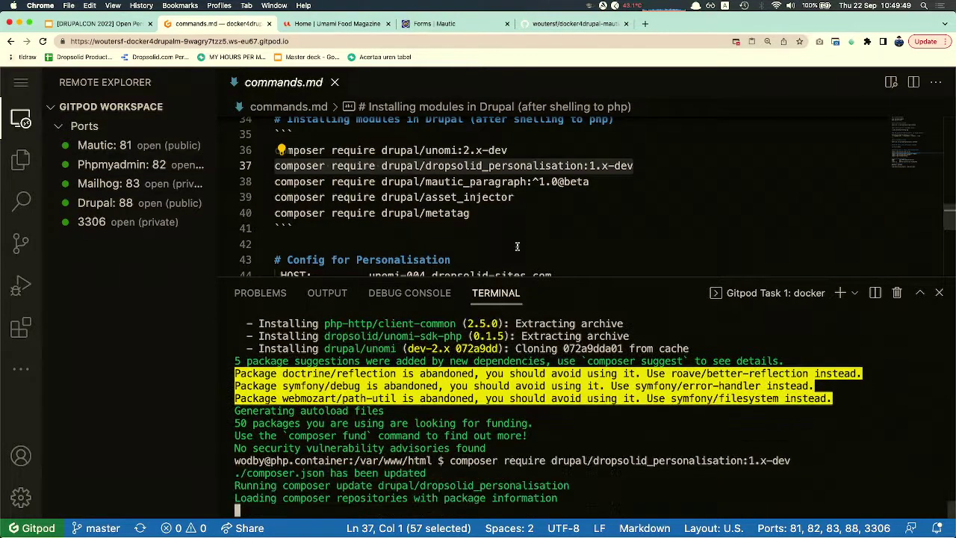
- Restore the mautic_paragraph line in commands.md, then copy and run its composer require
{"action": "left_click_drag", "start_coordinate": [590, 182], "coordinate": [274, 181]}
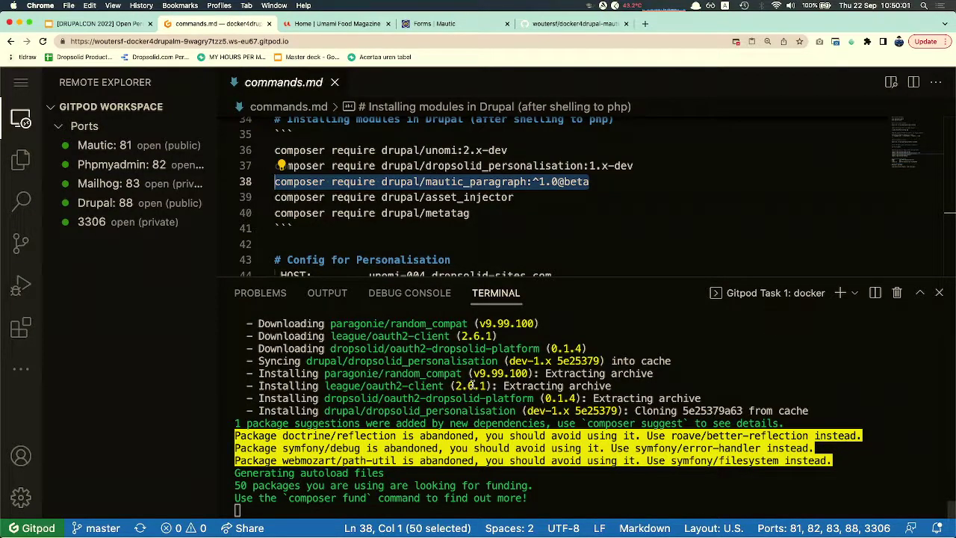
{"action": "key", "text": "Return"}
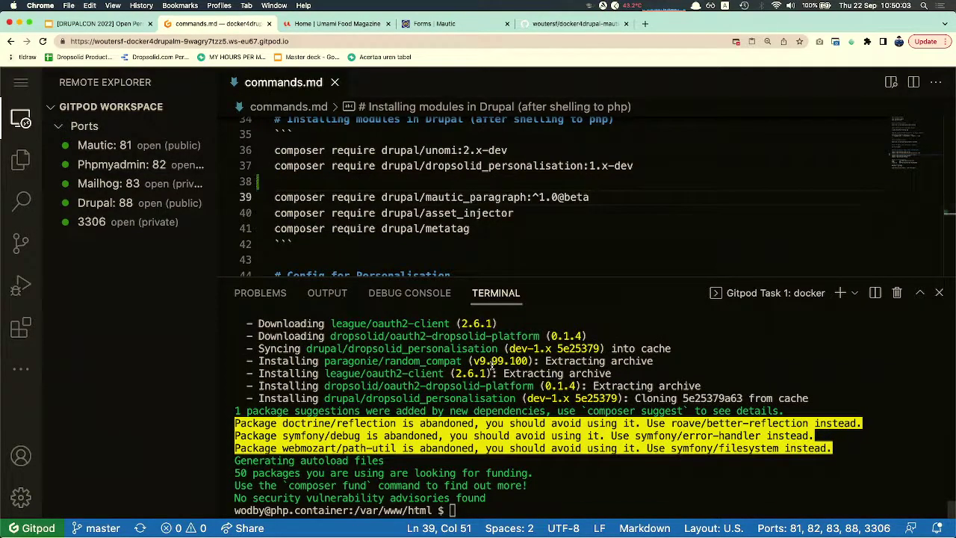
{"action": "key", "text": "super+z"}
{"action": "key", "text": "super+c"}
{"action": "left_click", "coordinate": [560, 475]}
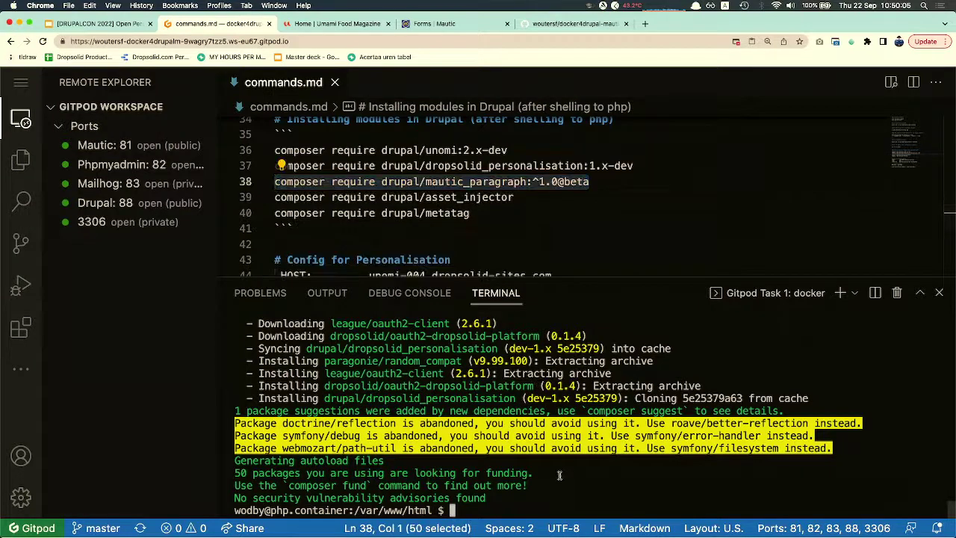
{"action": "key", "text": "super+v"}
{"action": "key", "text": "Return"}
- Copy and run the composer require lines for asset_injector and metatag
{"action": "left_click_drag", "start_coordinate": [515, 197], "coordinate": [274, 197]}
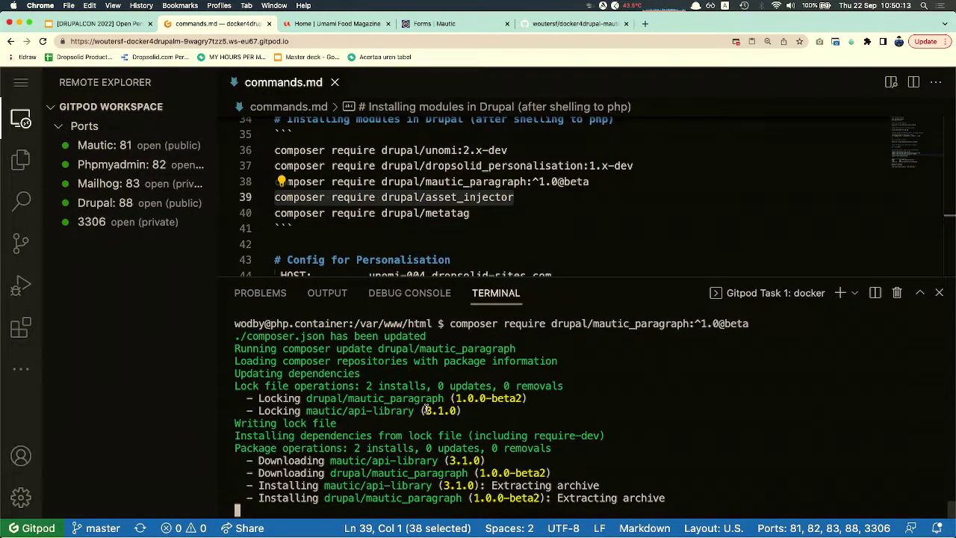
{"action": "key", "text": "super+c"}
{"action": "left_click", "coordinate": [425, 407]}
{"action": "key", "text": "super+v"}
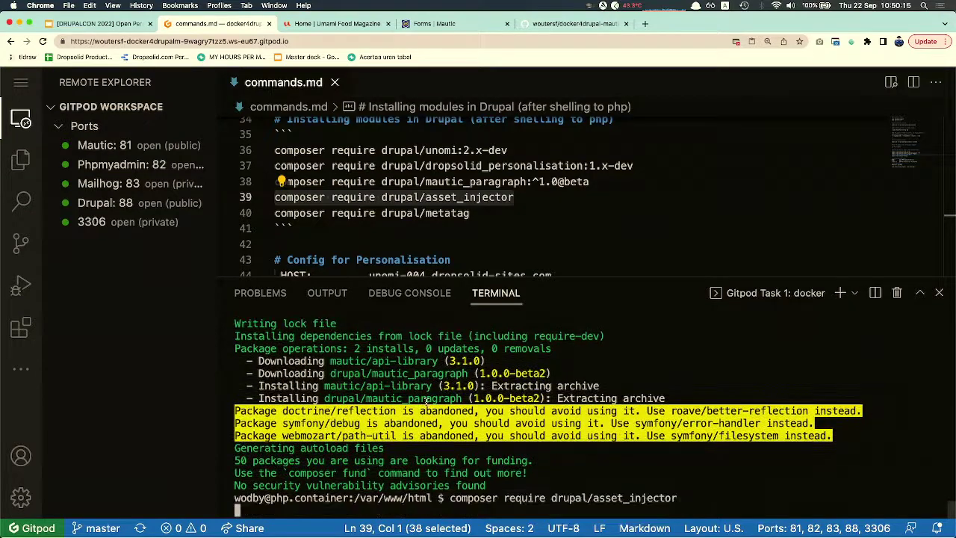
{"action": "left_click_drag", "start_coordinate": [469, 212], "coordinate": [274, 213]}
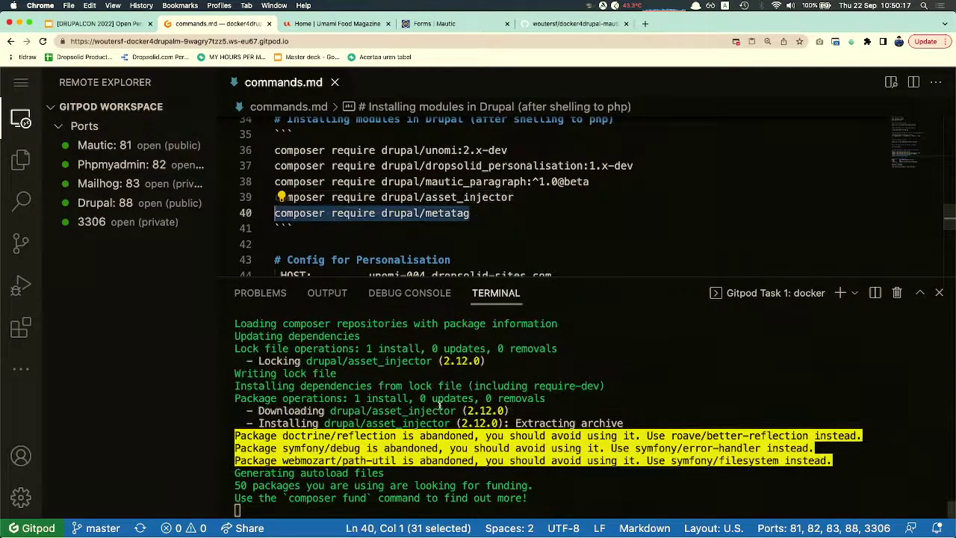
{"action": "key", "text": "super+c"}
{"action": "left_click", "coordinate": [441, 405]}
{"action": "key", "text": "super+v"}
{"action": "key", "text": "Return"}
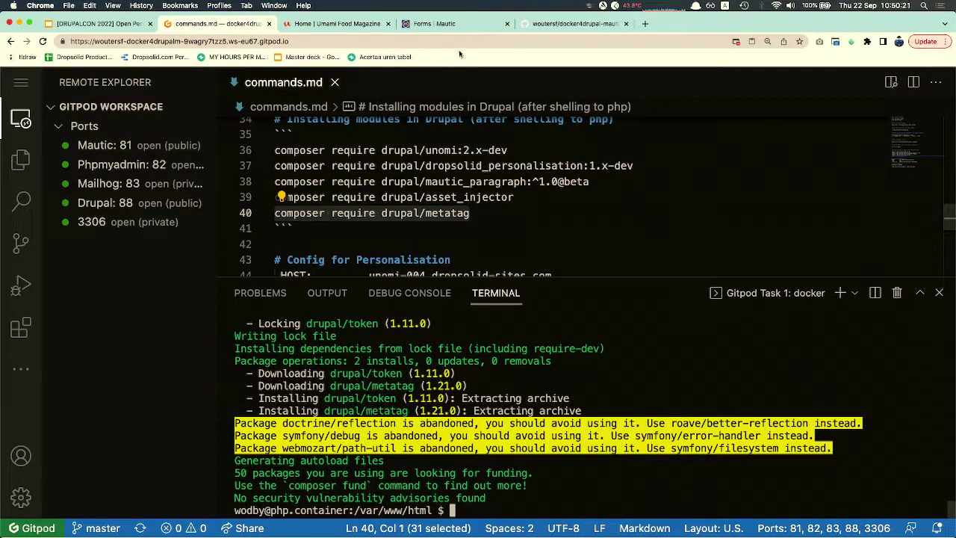
{"action": "left_click", "coordinate": [338, 27]}
- On Extend, filter and tick Unomi Integration and Dropsolid Personalisation Integration
{"action": "left_click", "coordinate": [201, 97]}
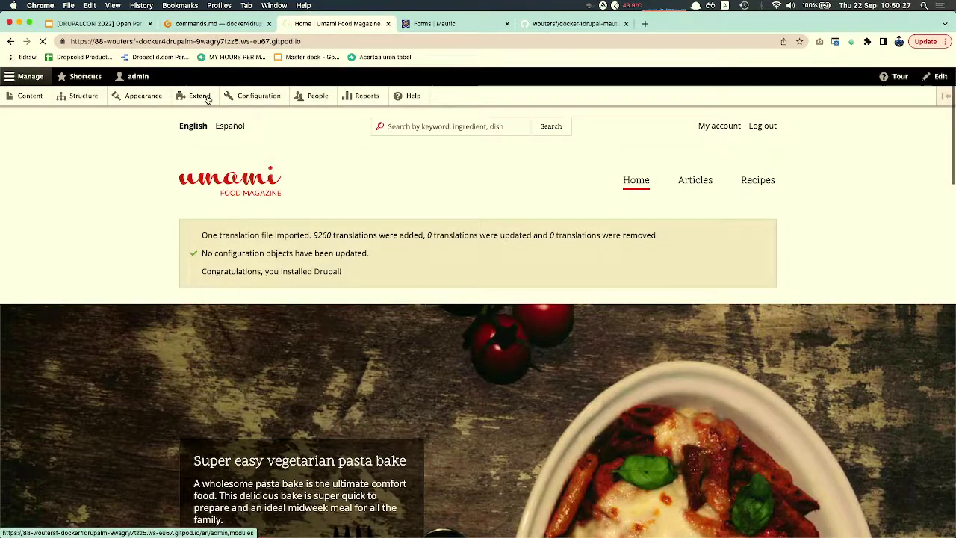
{"action": "scroll", "coordinate": [239, 226], "scroll_direction": "down", "scroll_amount": 3}
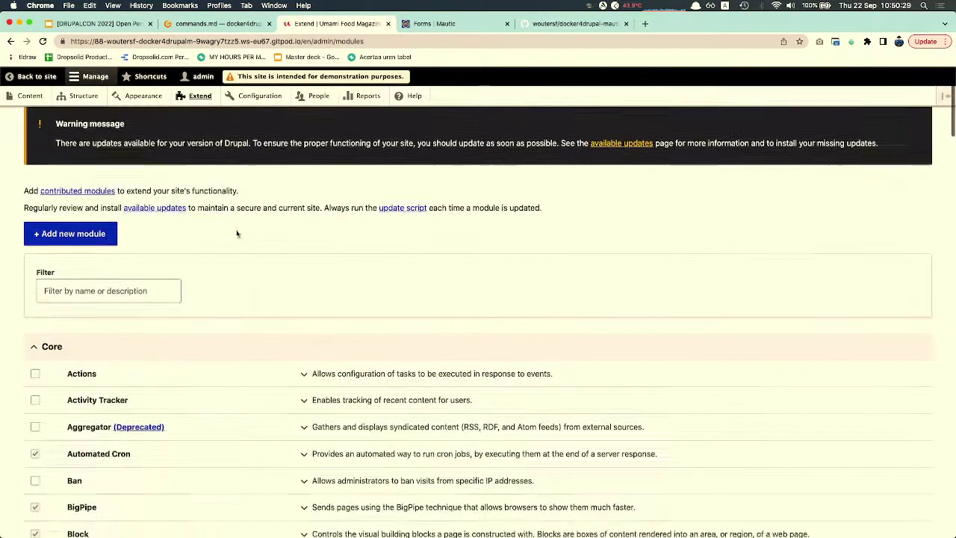
{"action": "left_click", "coordinate": [107, 291]}
{"action": "type", "text": "un"}
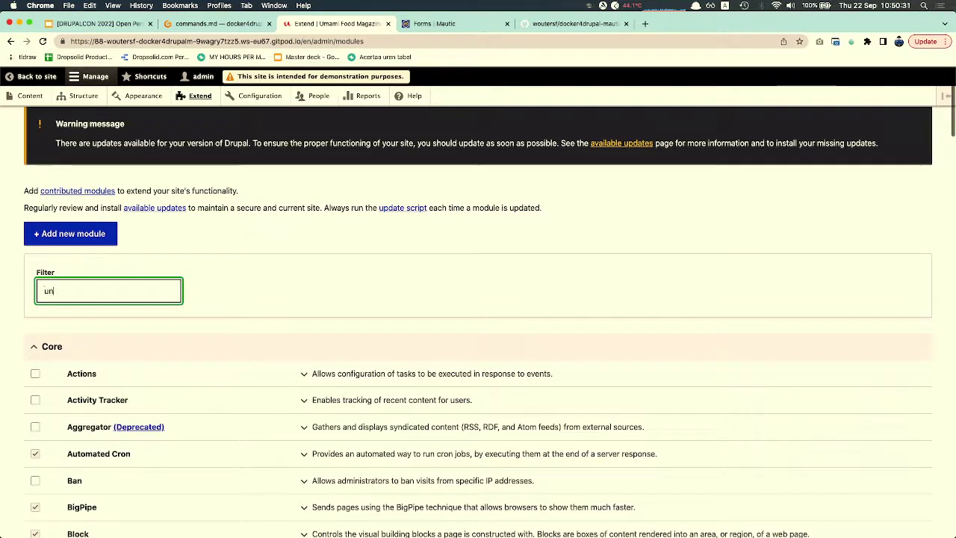
{"action": "type", "text": "o"}
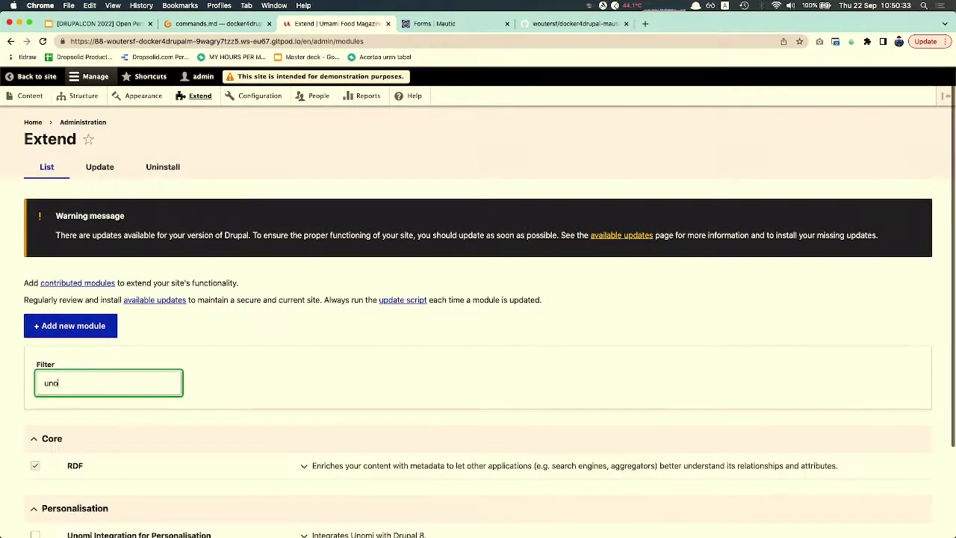
{"action": "scroll", "coordinate": [90, 418], "scroll_direction": "down", "scroll_amount": 1}
{"action": "left_click", "coordinate": [35, 466]}
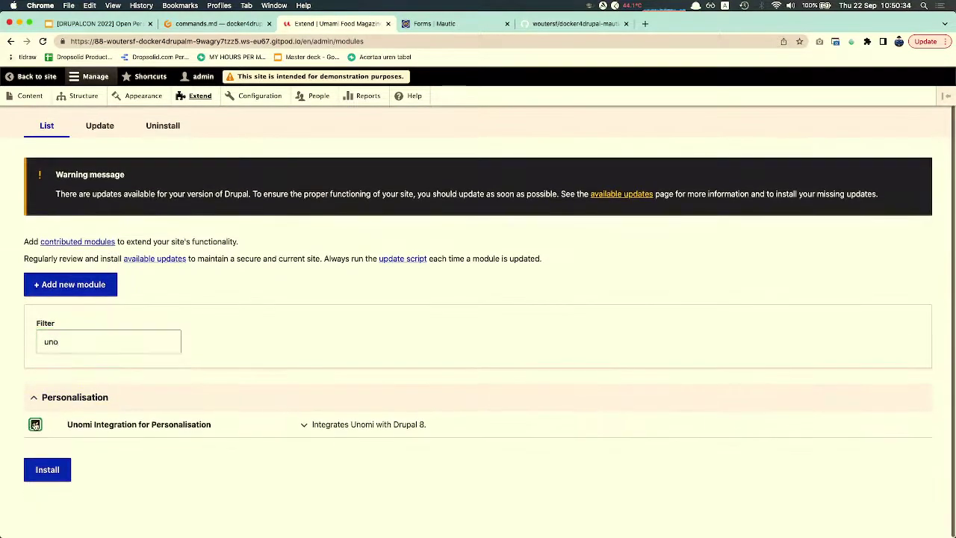
{"action": "double_click", "coordinate": [52, 347]}
{"action": "type", "text": "pers"}
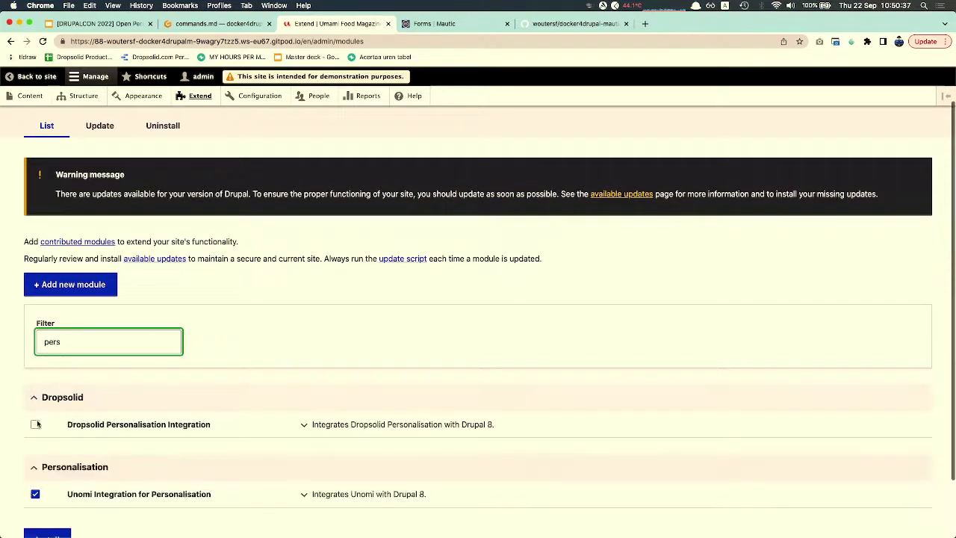
{"action": "left_click", "coordinate": [35, 424]}
- Filter for and tick the Mautic paragraph and Asset Injector modules
{"action": "double_click", "coordinate": [68, 343]}
{"action": "type", "text": "maut"}
{"action": "left_click", "coordinate": [35, 424]}
{"action": "double_click", "coordinate": [78, 341]}
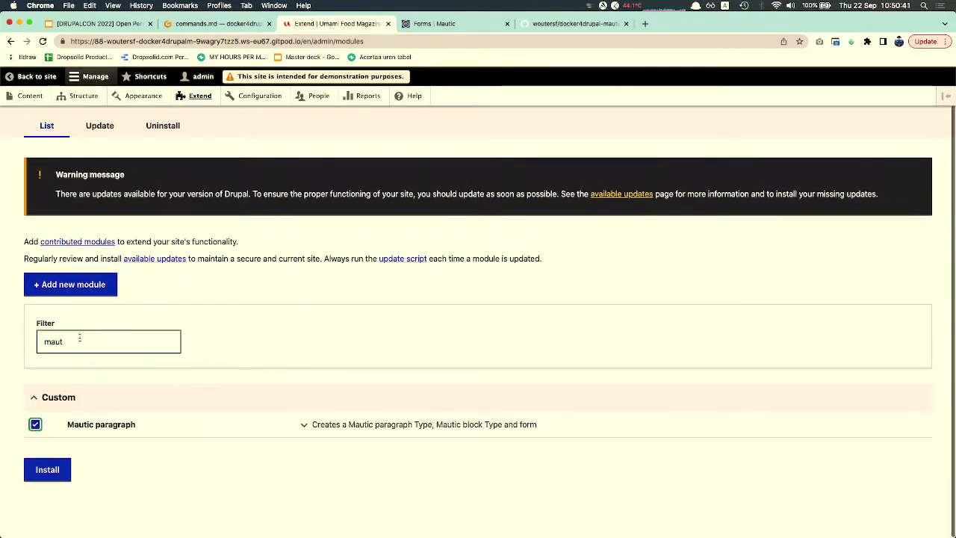
{"action": "type", "text": "ass"}
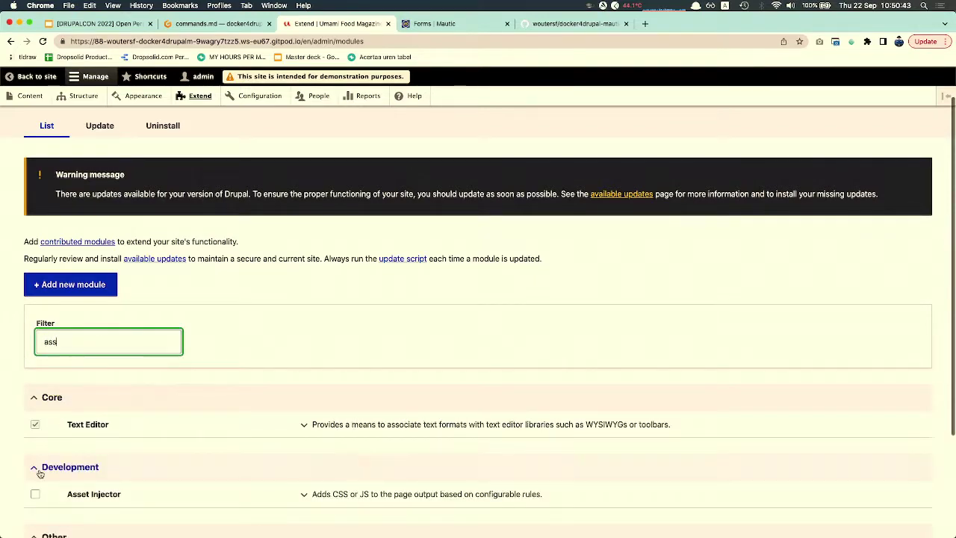
{"action": "scroll", "coordinate": [45, 448], "scroll_direction": "down", "scroll_amount": 2}
{"action": "left_click", "coordinate": [35, 373]}
{"action": "left_click", "coordinate": [35, 444]}
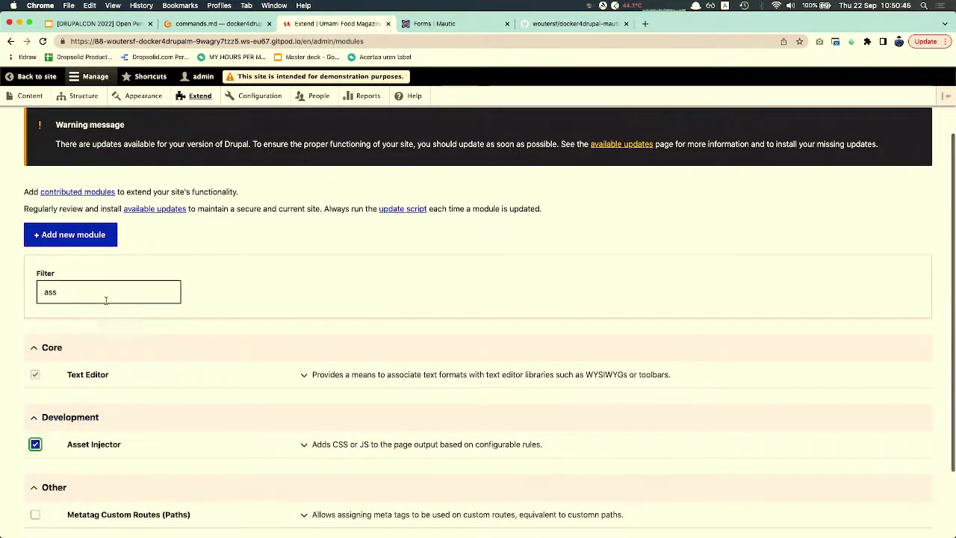
- Tick the Metatag module and submit the ticked modules for installation
{"action": "double_click", "coordinate": [106, 295]}
{"action": "key", "text": "BackSpace"}
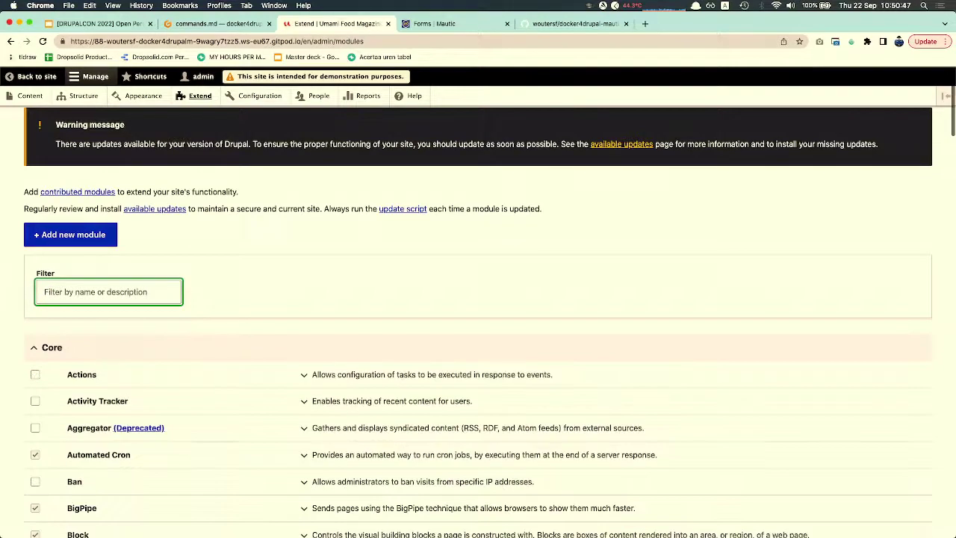
{"action": "type", "text": "meta"}
{"action": "scroll", "coordinate": [46, 441], "scroll_direction": "down", "scroll_amount": 2}
{"action": "left_click", "coordinate": [35, 467]}
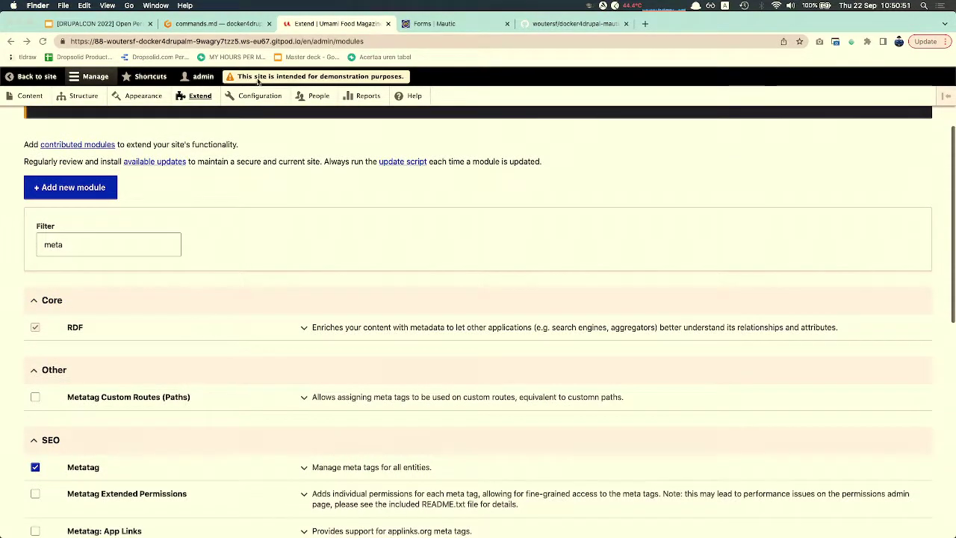
{"action": "left_click", "coordinate": [222, 25]}
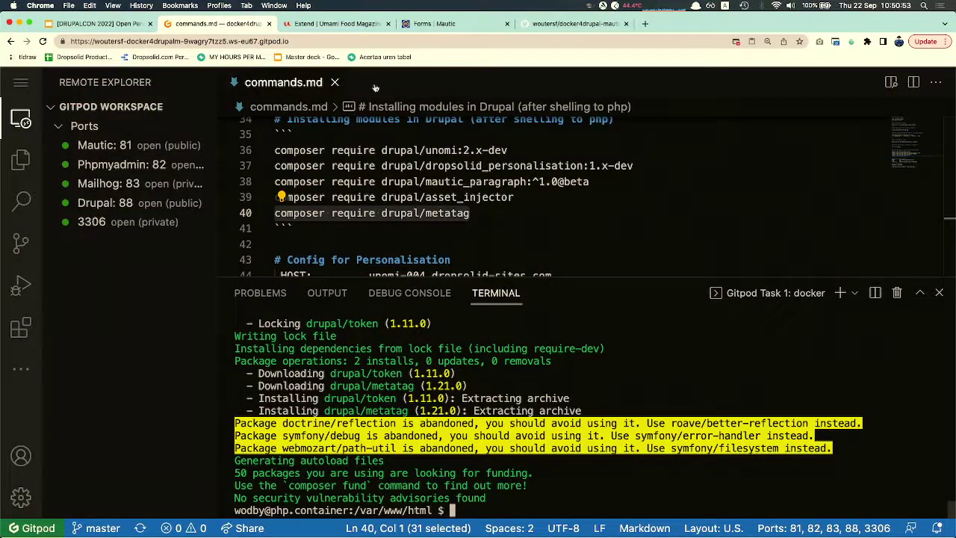
{"action": "left_click", "coordinate": [323, 25]}
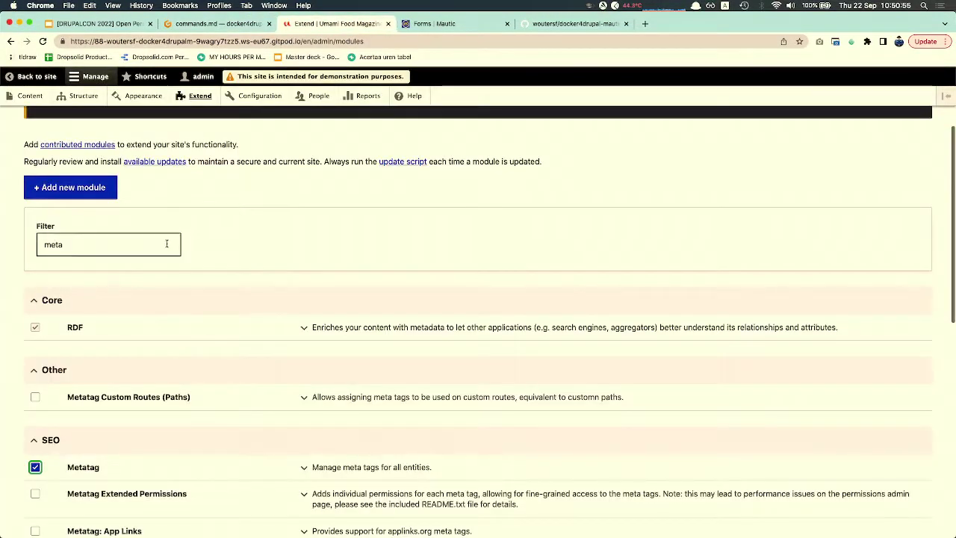
{"action": "scroll", "coordinate": [167, 244], "scroll_direction": "down", "scroll_amount": 10}
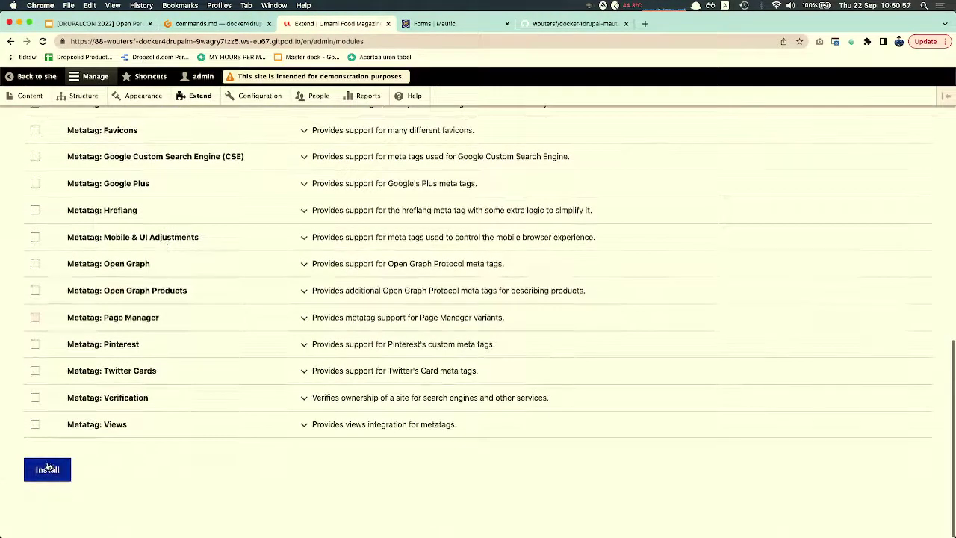
{"action": "left_click", "coordinate": [47, 468]}
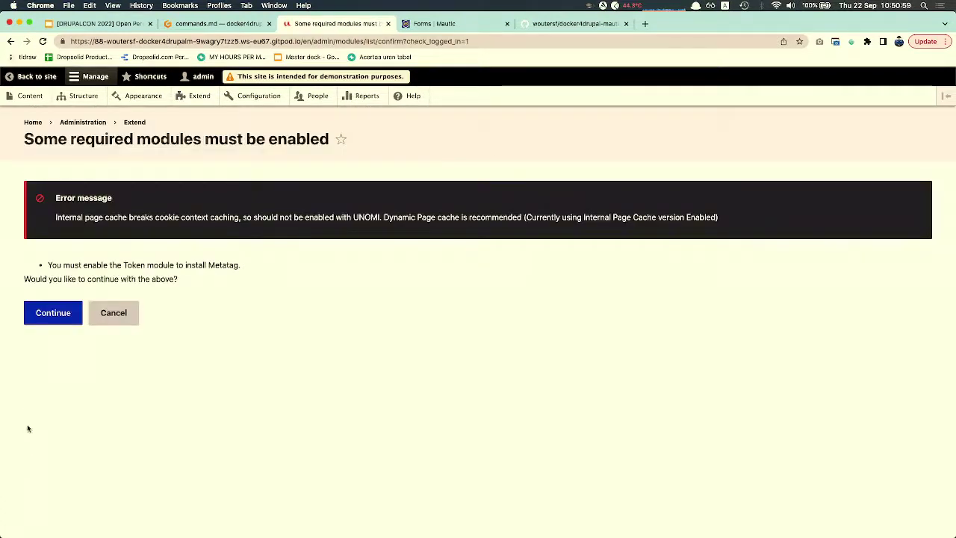
- Confirm installation including the required Token module, then go to the Uninstall list
{"action": "left_click", "coordinate": [55, 319]}
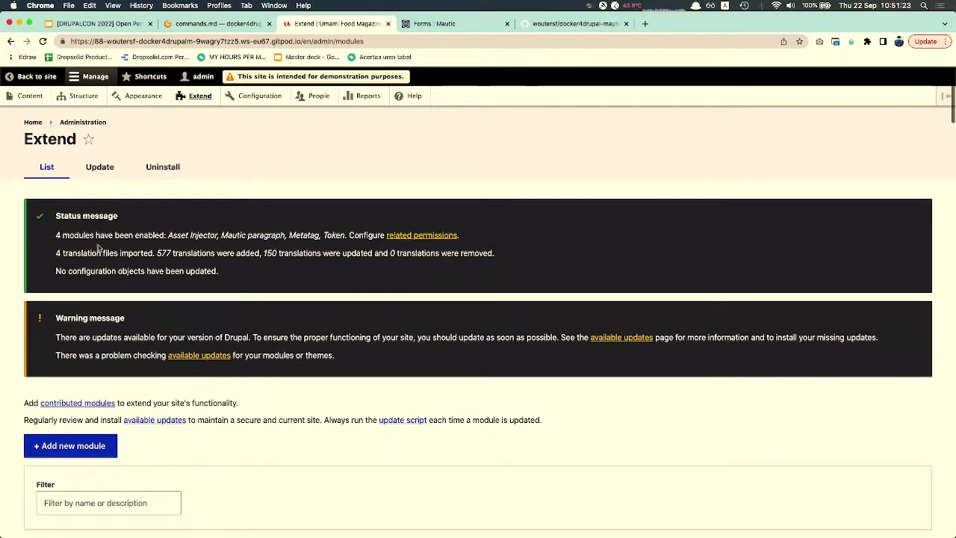
{"action": "left_click", "coordinate": [163, 166]}
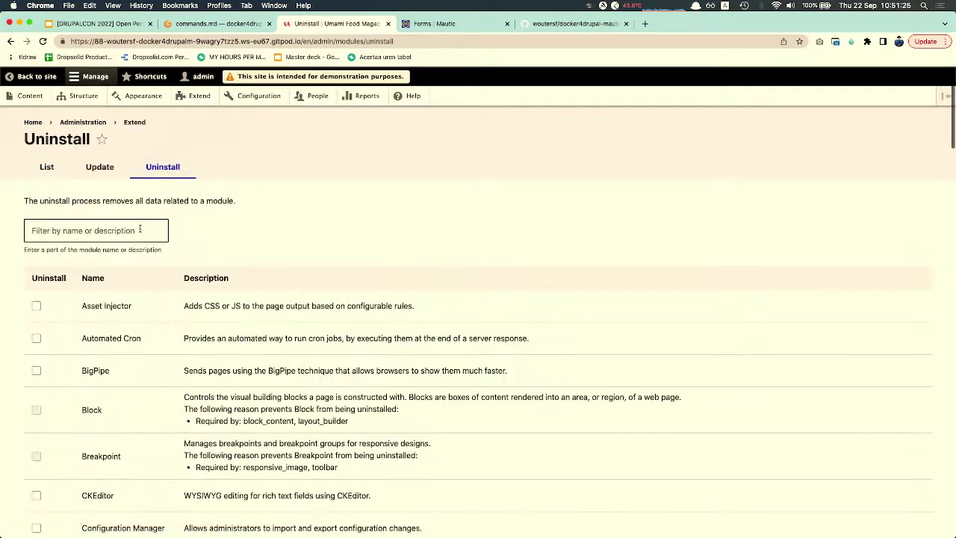
- Filter for 'internal', then select and confirm uninstalling the Internal Page Cache module
{"action": "left_click", "coordinate": [133, 231]}
{"action": "type", "text": "internal"}
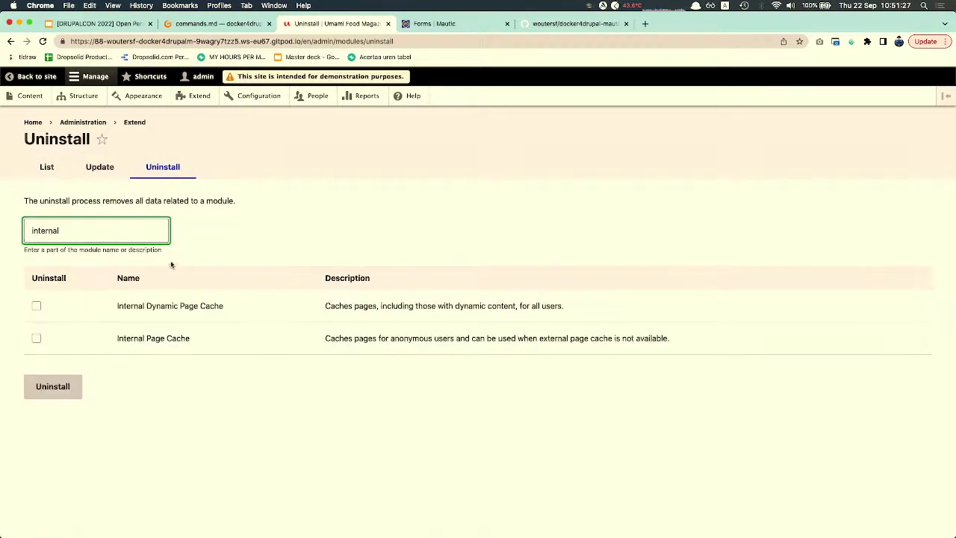
{"action": "left_click", "coordinate": [36, 337]}
{"action": "left_click", "coordinate": [51, 386]}
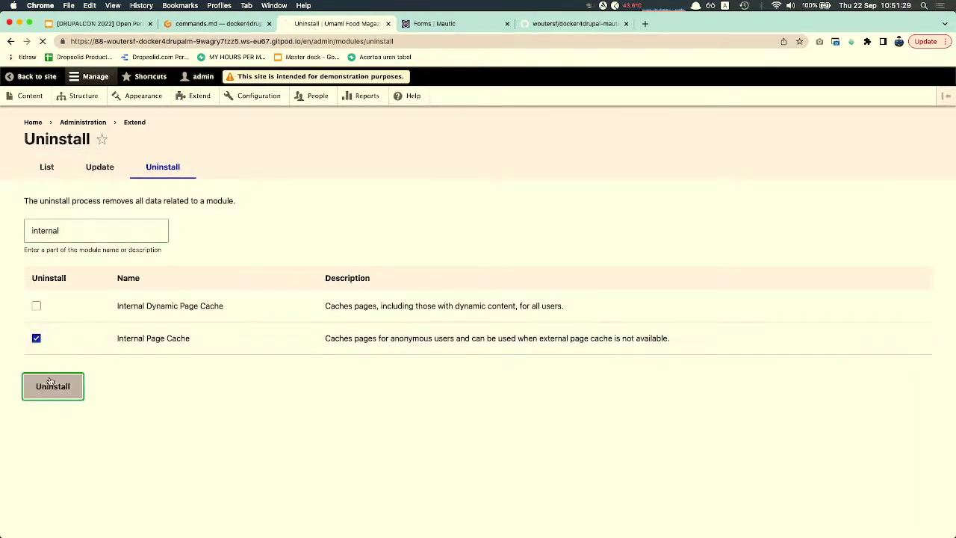
{"action": "left_click", "coordinate": [52, 251]}
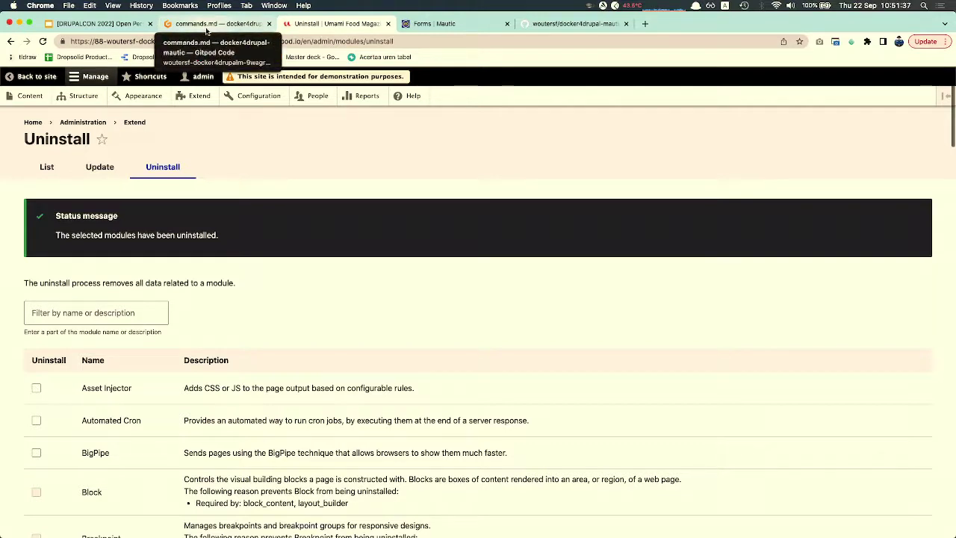
{"action": "left_click", "coordinate": [259, 95]}
- In the Mautic integration settings, choose the OAuth connector with https protocol
{"action": "key", "text": "super+f"}
{"action": "type", "text": "mautic"}
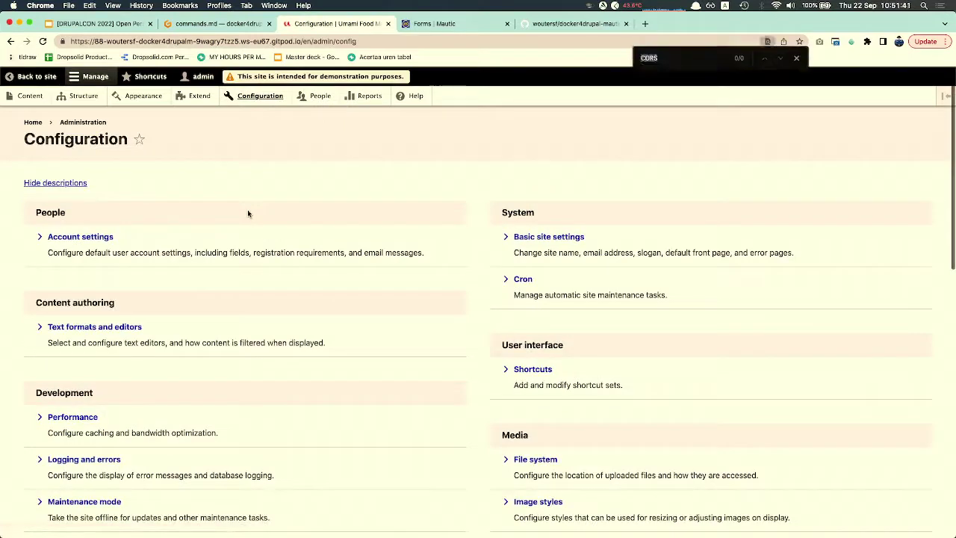
{"action": "left_click", "coordinate": [97, 321]}
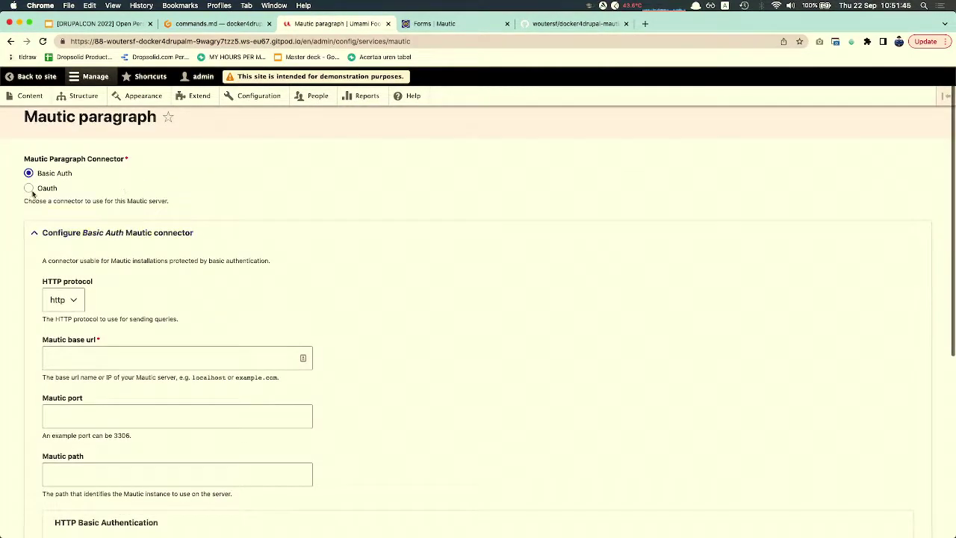
{"action": "left_click", "coordinate": [28, 188]}
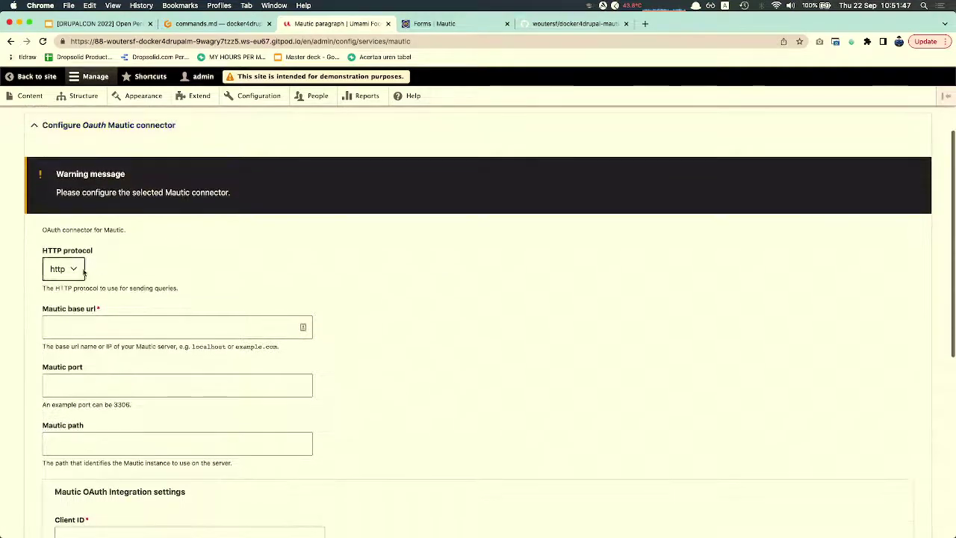
{"action": "left_click", "coordinate": [63, 269]}
{"action": "left_click", "coordinate": [56, 281]}
{"action": "scroll", "coordinate": [250, 255], "scroll_direction": "down", "scroll_amount": 2}
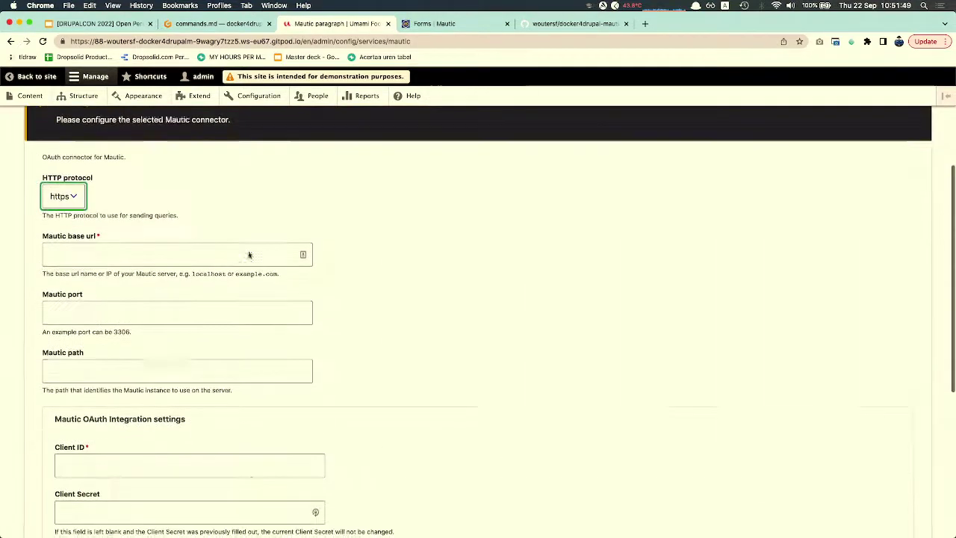
{"action": "left_click", "coordinate": [437, 23]}
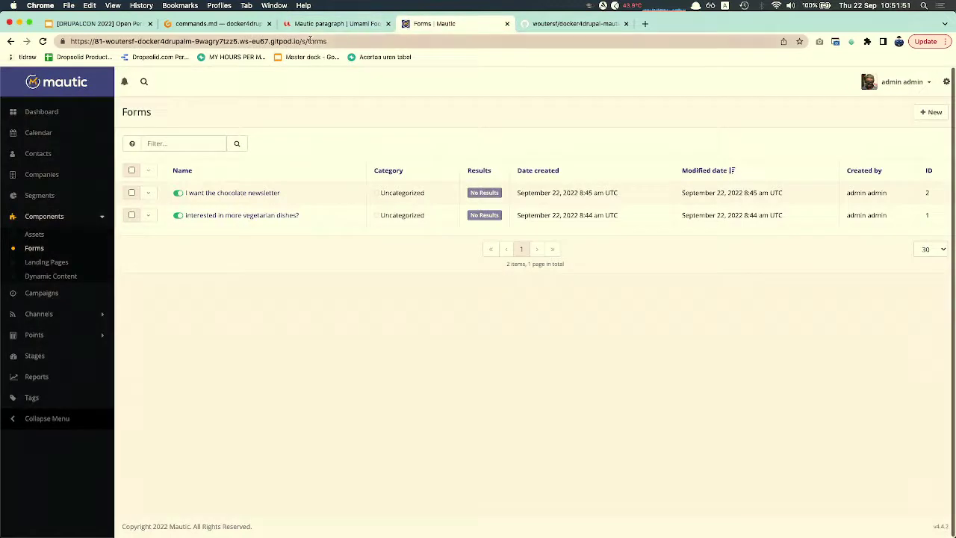
{"action": "left_click", "coordinate": [946, 81]}
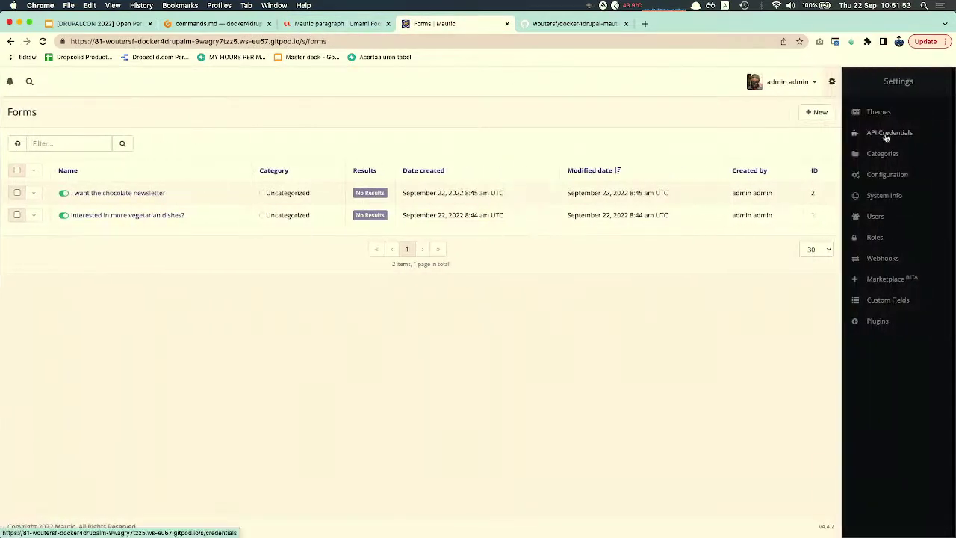
{"action": "left_click", "coordinate": [888, 133]}
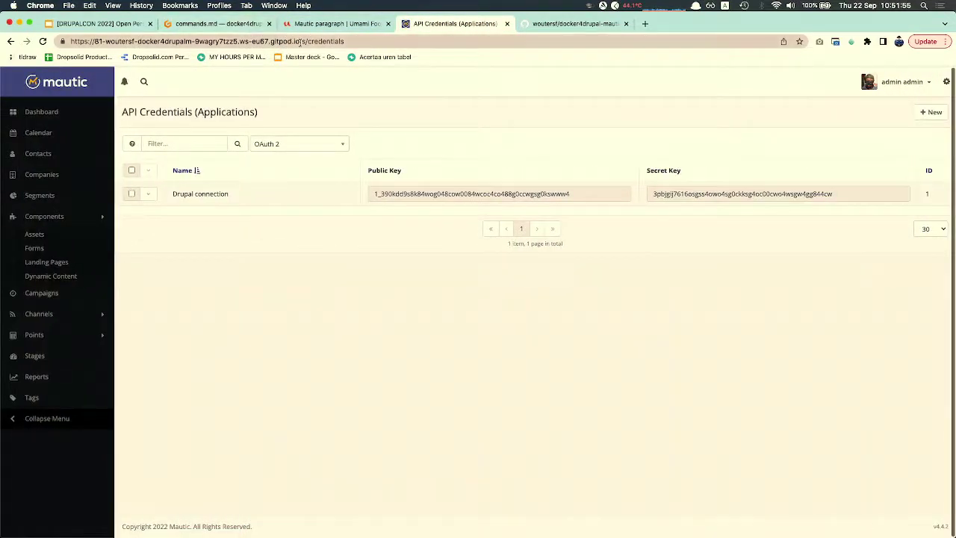
{"action": "left_click_drag", "start_coordinate": [301, 41], "coordinate": [70, 41]}
{"action": "key", "text": "super+c"}
{"action": "left_click", "coordinate": [292, 25]}
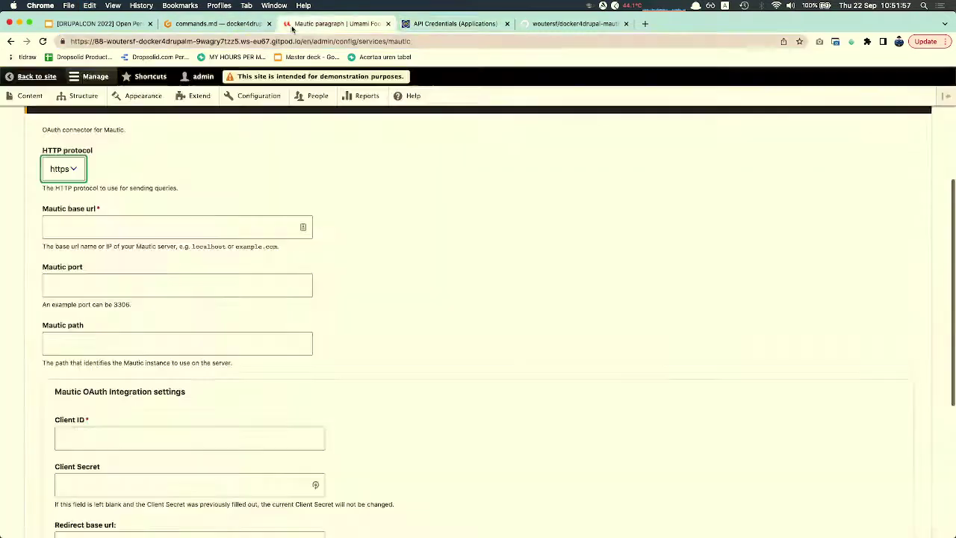
{"action": "left_click", "coordinate": [115, 229]}
{"action": "key", "text": "super+v"}
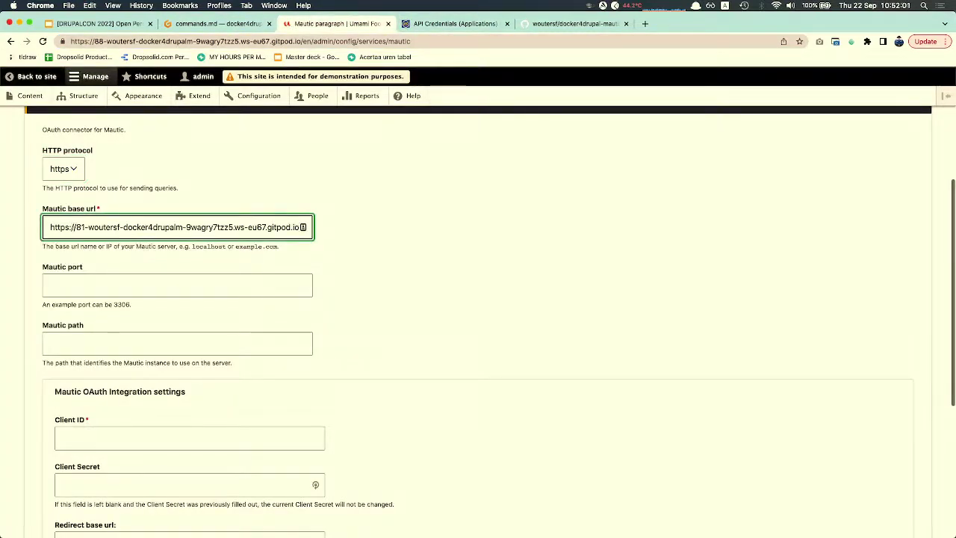
{"action": "left_click_drag", "start_coordinate": [76, 227], "coordinate": [49, 227]}
{"action": "key", "text": "BackSpace"}
{"action": "scroll", "coordinate": [115, 318], "scroll_direction": "down", "scroll_amount": 2}
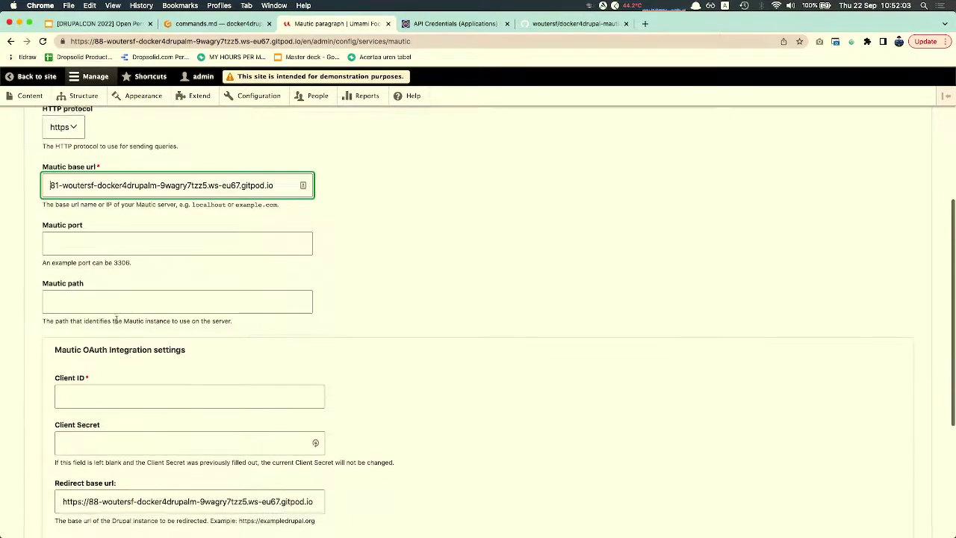
{"action": "scroll", "coordinate": [116, 319], "scroll_direction": "down", "scroll_amount": 1}
- Paste the Drupal credential's public key from Mautic API Credentials as the Client ID
{"action": "left_click", "coordinate": [456, 25]}
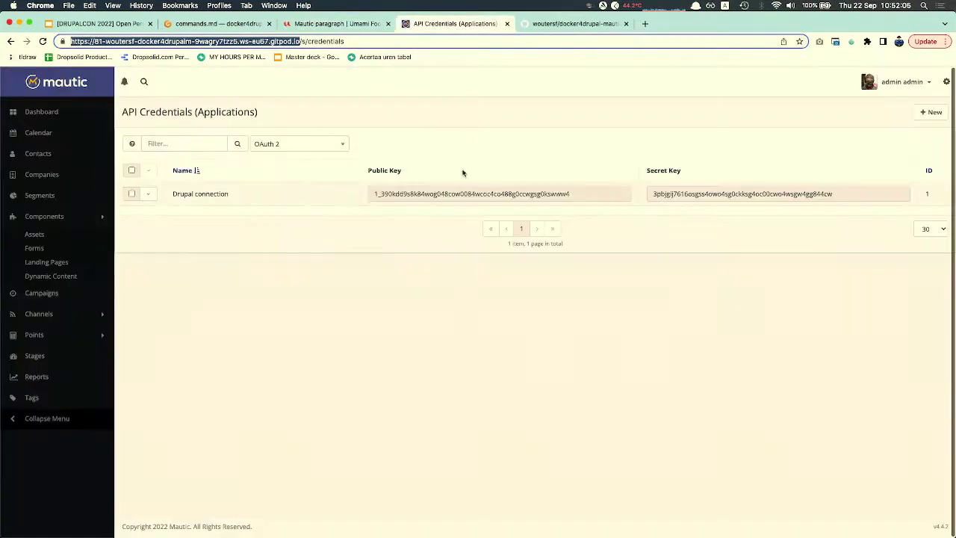
{"action": "double_click", "coordinate": [470, 193]}
{"action": "key", "text": "super+c"}
{"action": "left_click", "coordinate": [336, 23]}
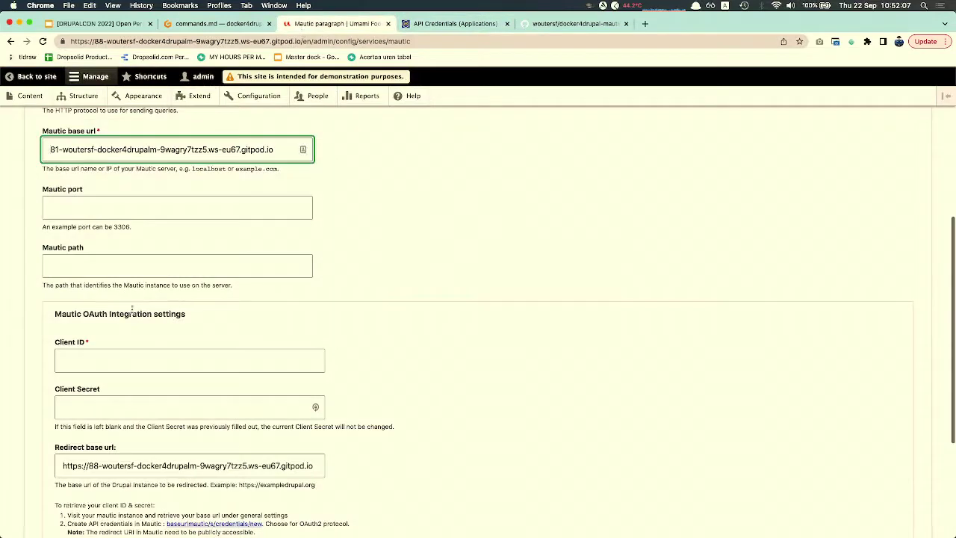
{"action": "left_click", "coordinate": [120, 361]}
{"action": "key", "text": "super+v"}
{"action": "scroll", "coordinate": [448, 298], "scroll_direction": "down", "scroll_amount": 2}
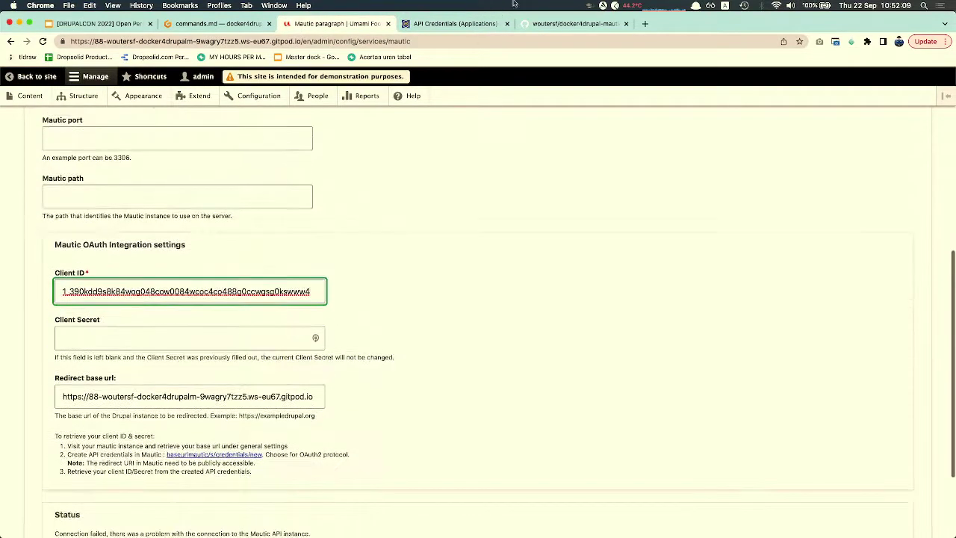
- Paste the credential's secret key as the Client Secret and save the configuration
{"action": "left_click", "coordinate": [456, 23]}
{"action": "left_click", "coordinate": [681, 194]}
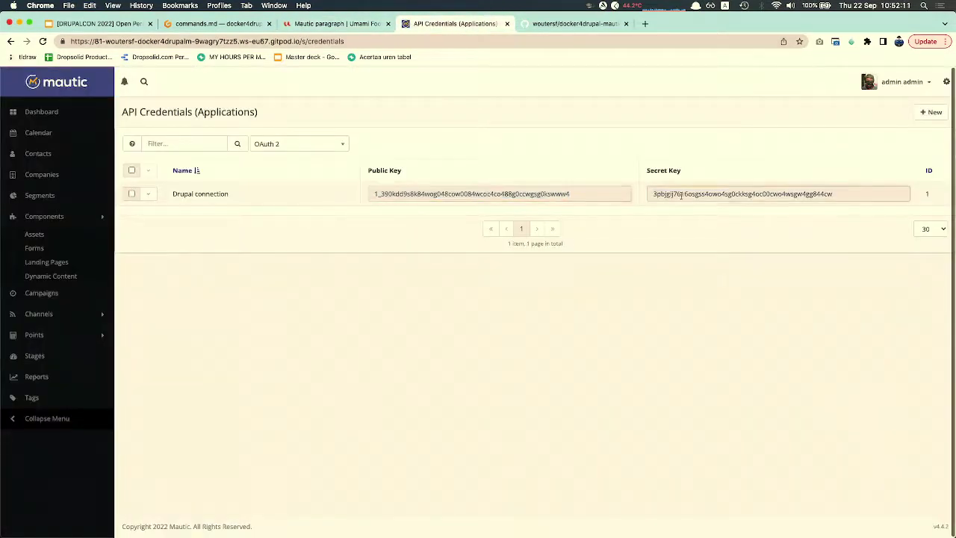
{"action": "double_click", "coordinate": [680, 194]}
{"action": "left_click", "coordinate": [336, 23]}
{"action": "left_click", "coordinate": [199, 338]}
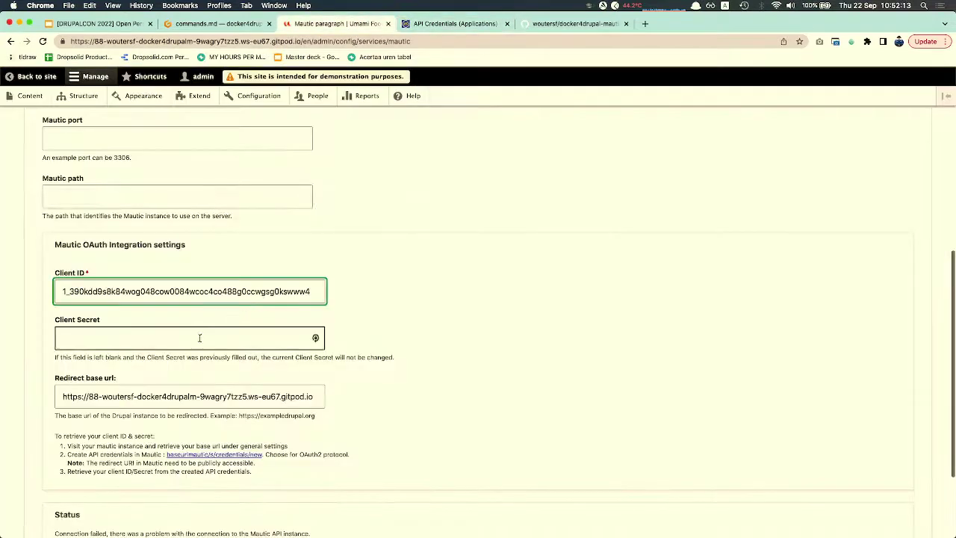
{"action": "key", "text": "super+v"}
{"action": "scroll", "coordinate": [451, 277], "scroll_direction": "down", "scroll_amount": 4}
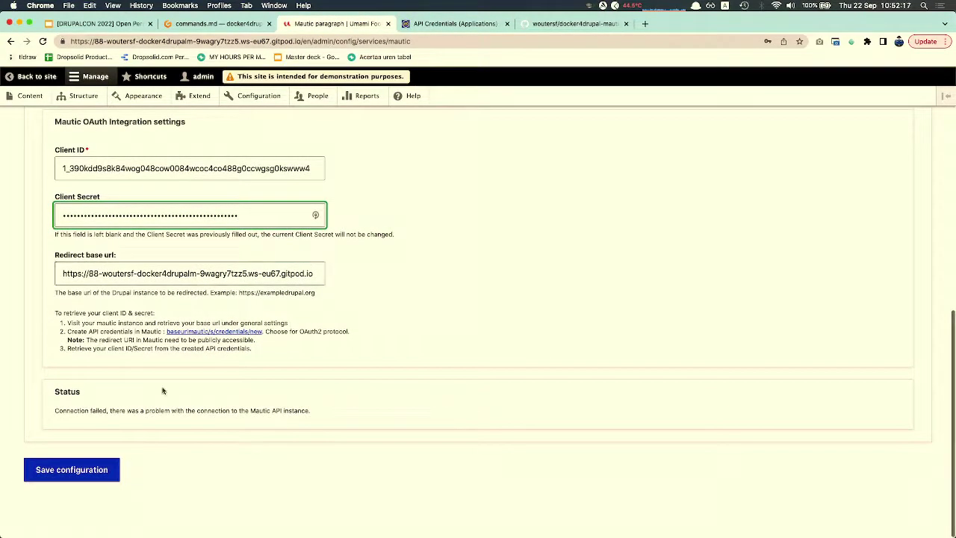
{"action": "left_click", "coordinate": [82, 475]}
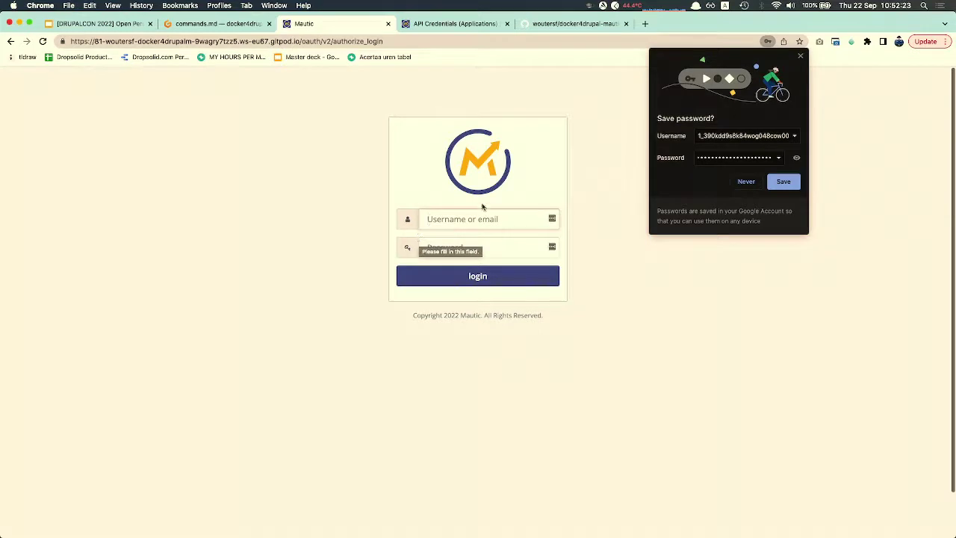
- Enter username 'admin' on the Mautic authorization login
{"action": "left_click", "coordinate": [426, 218]}
{"action": "type", "text": "admin"}
{"action": "key", "text": "Tab"}
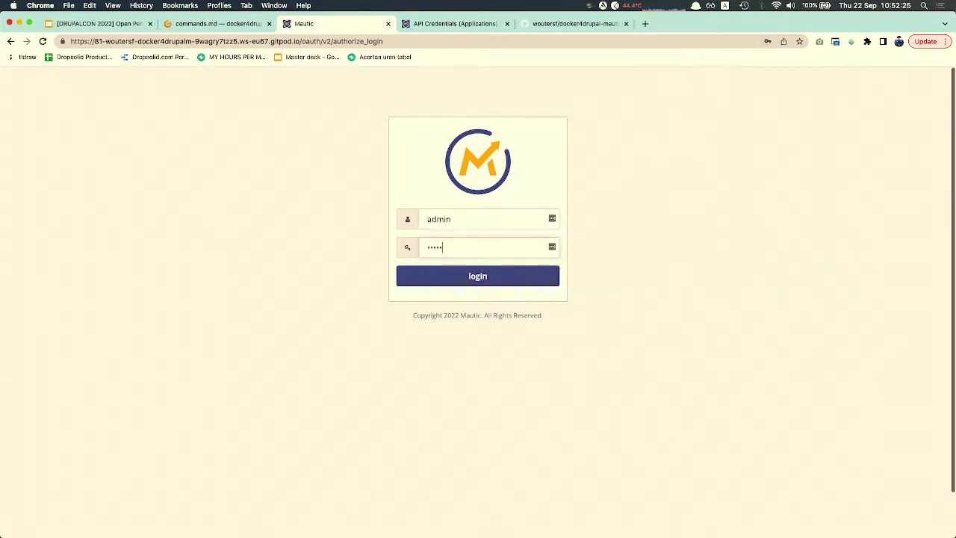
- Enter the Mautic password, log in, and accept the Drupal connection authorization
{"action": "left_click", "coordinate": [478, 275]}
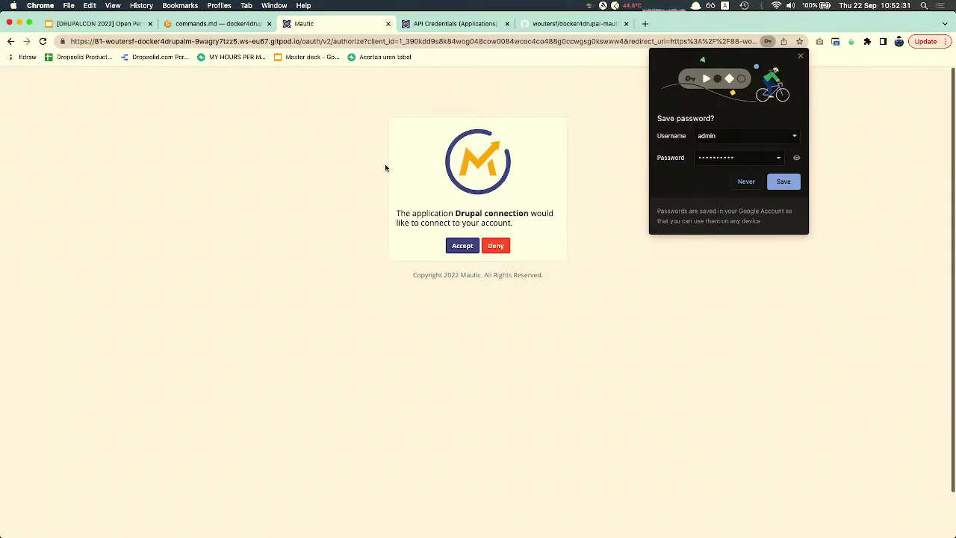
{"action": "left_click", "coordinate": [462, 244]}
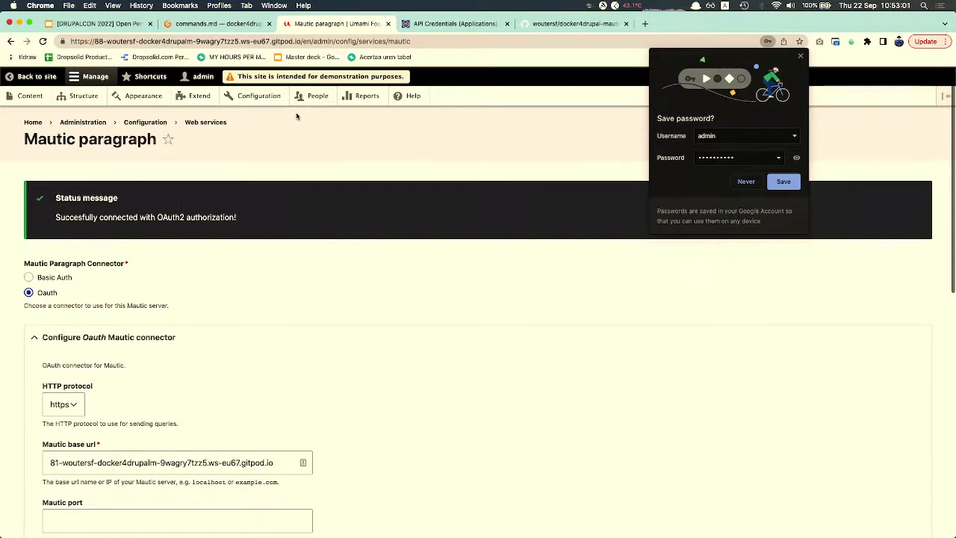
- Search the Configuration page for Unomi settings, dismissing the save-password prompt
{"action": "left_click", "coordinate": [256, 96]}
{"action": "key", "text": "super+f"}
{"action": "type", "text": "uno"}
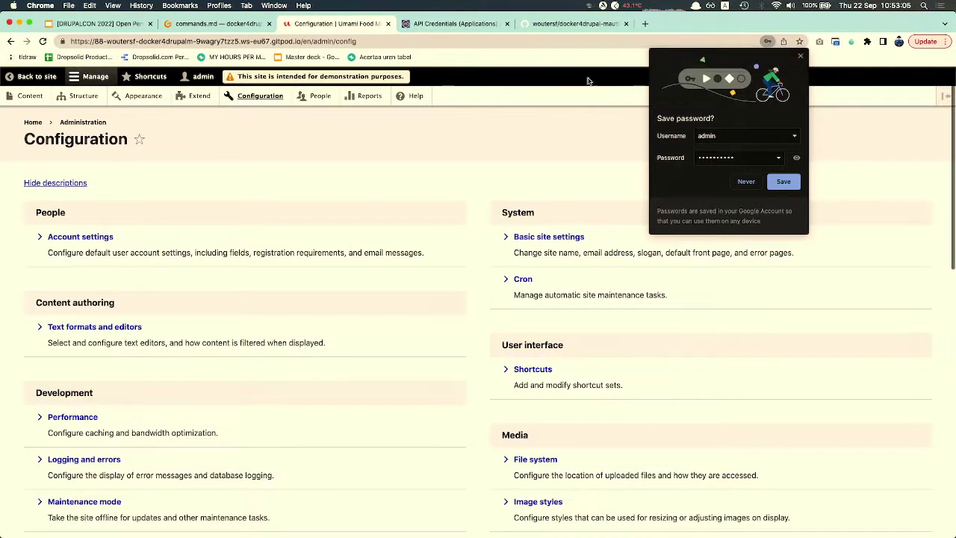
{"action": "left_click", "coordinate": [797, 60]}
{"action": "type", "text": "unio"}
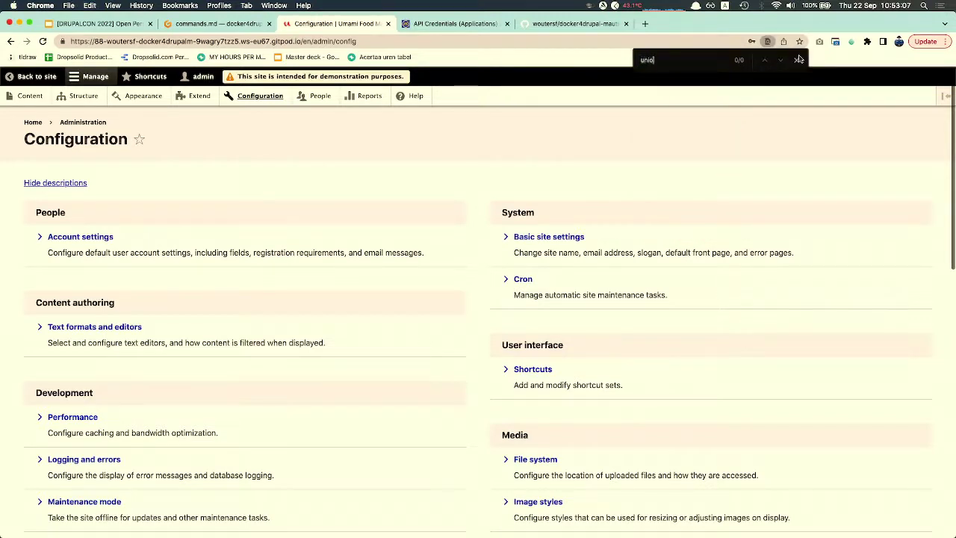
{"action": "left_click", "coordinate": [797, 60]}
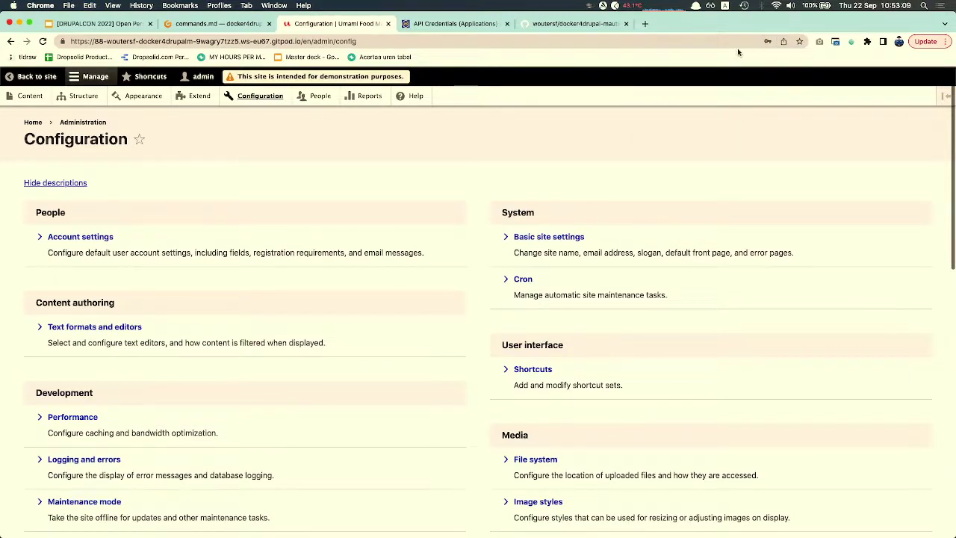
- In a new tab, tick Unomi Integration and Dropsolid Personalisation Integration and install them
{"action": "left_click", "coordinate": [442, 23]}
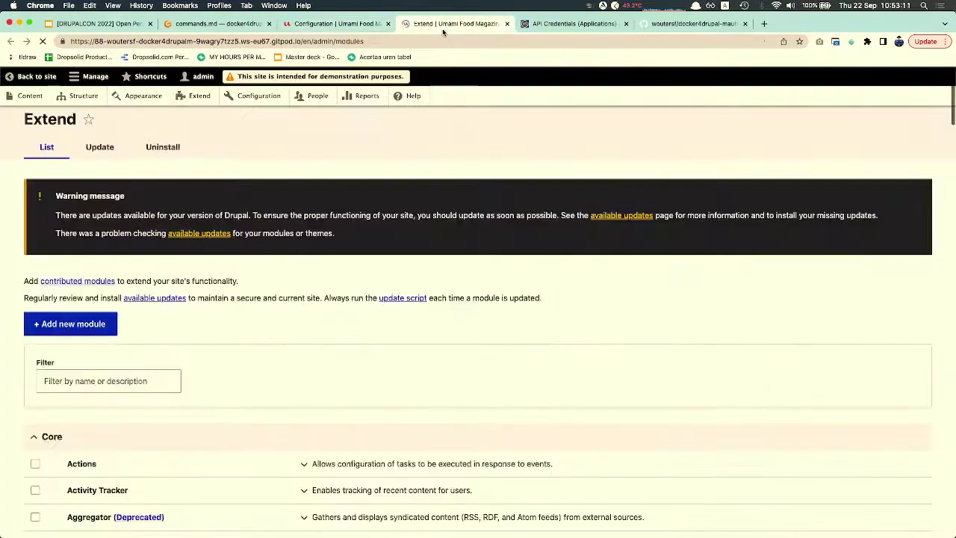
{"action": "left_click", "coordinate": [108, 401]}
{"action": "type", "text": "unom"}
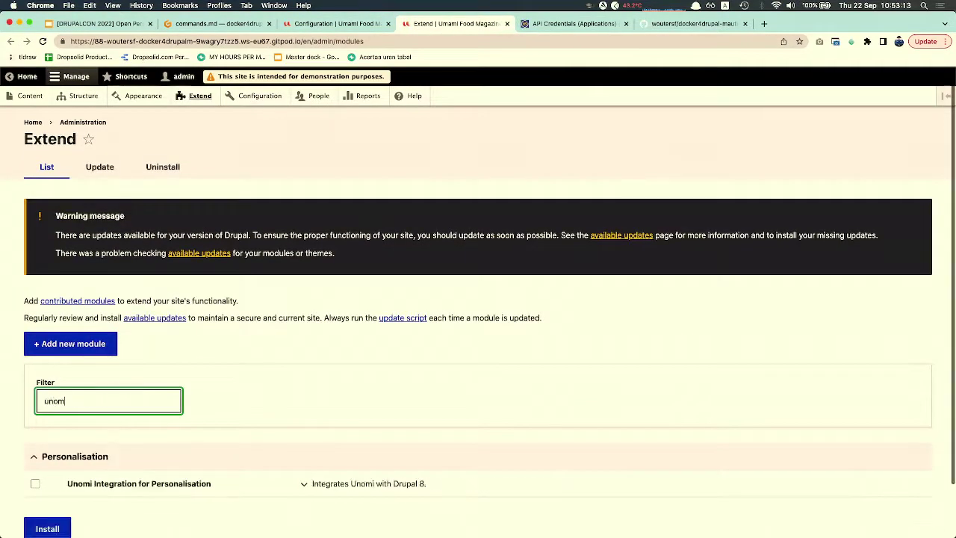
{"action": "scroll", "coordinate": [478, 299], "scroll_direction": "down", "scroll_amount": 2}
{"action": "left_click", "coordinate": [35, 424]}
{"action": "left_click_drag", "start_coordinate": [44, 341], "coordinate": [66, 341]}
{"action": "type", "text": "pers"}
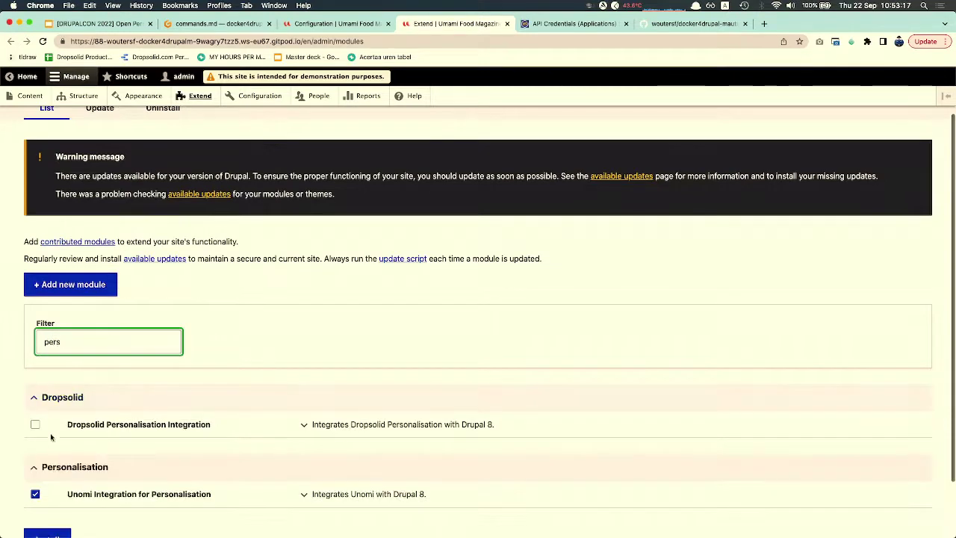
{"action": "left_click", "coordinate": [35, 424]}
{"action": "scroll", "coordinate": [64, 448], "scroll_direction": "down", "scroll_amount": 1}
{"action": "left_click", "coordinate": [48, 469]}
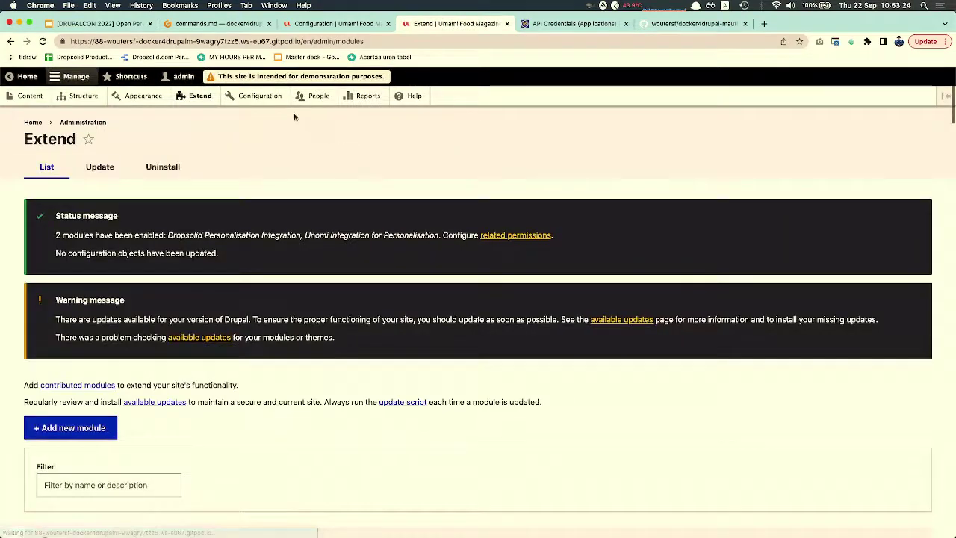
- Search the Configuration page again for the Unomi settings
{"action": "left_click", "coordinate": [267, 96]}
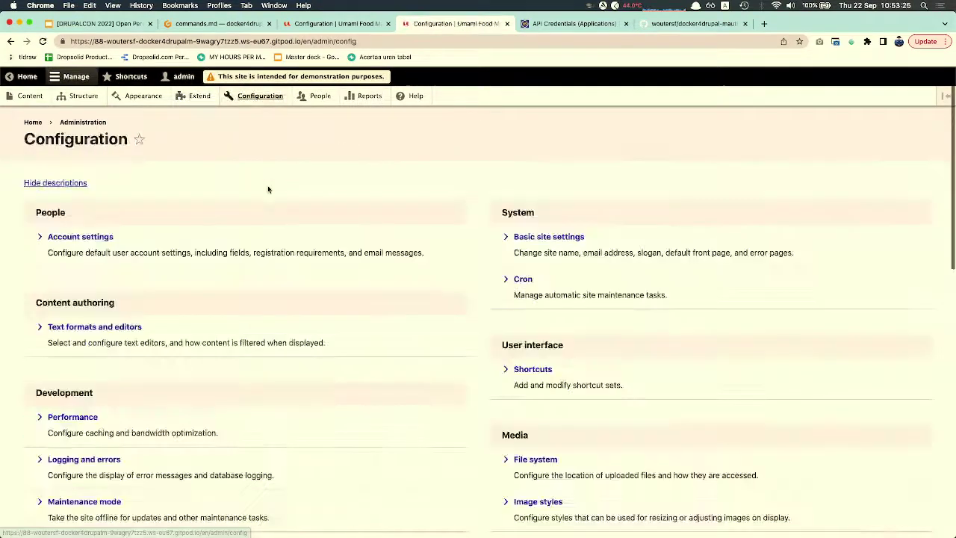
{"action": "key", "text": "super+f"}
{"action": "type", "text": "pers"}
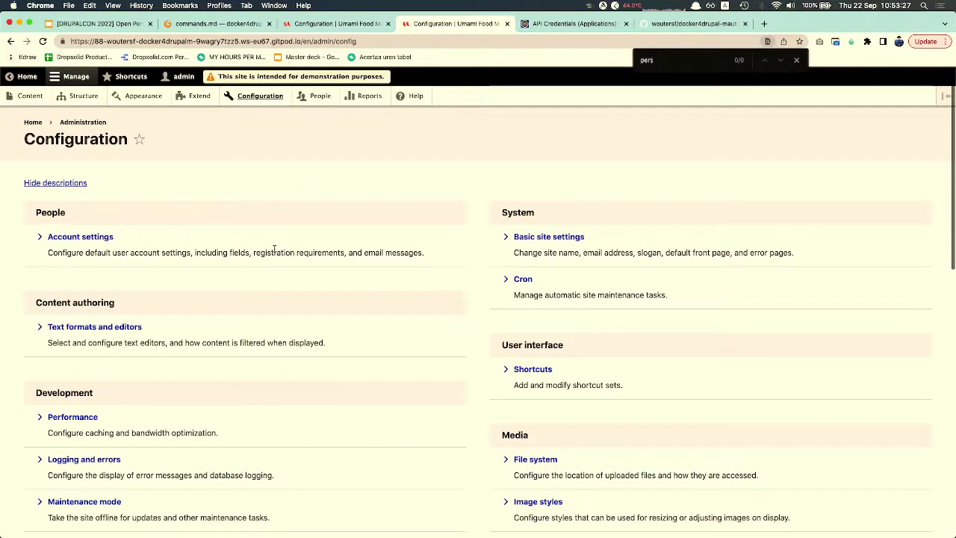
{"action": "type", "text": "umami"}
{"action": "key", "text": "Left"}
{"action": "key", "text": "Left"}
{"action": "key", "text": "BackSpace"}
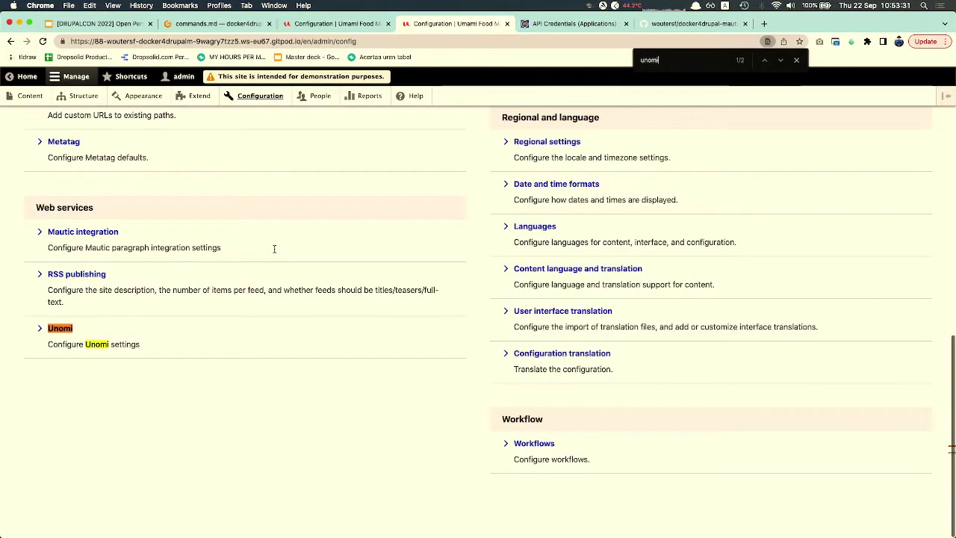
- In Unomi Integration settings, select the Dropsolid Platform connector with https as HTTP protocol
{"action": "left_click", "coordinate": [61, 331]}
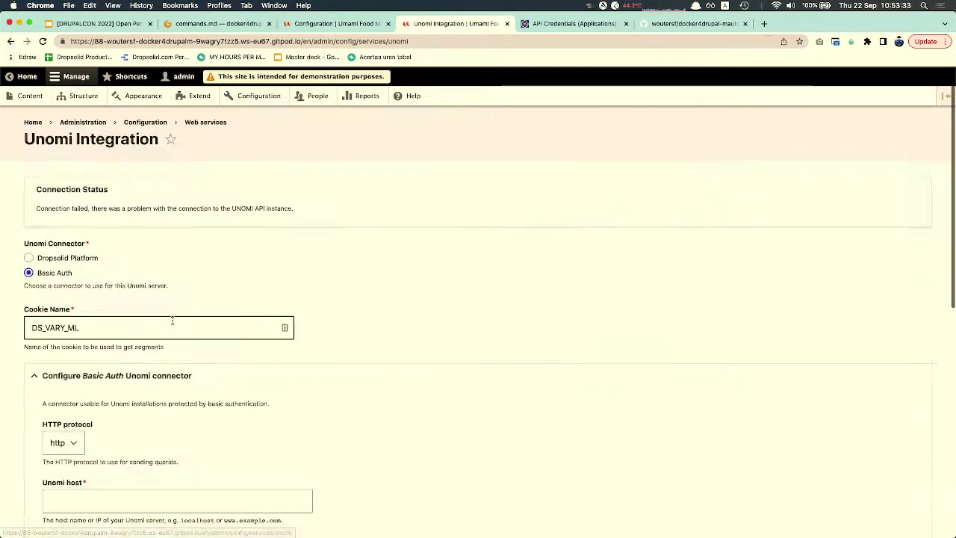
{"action": "left_click", "coordinate": [71, 258]}
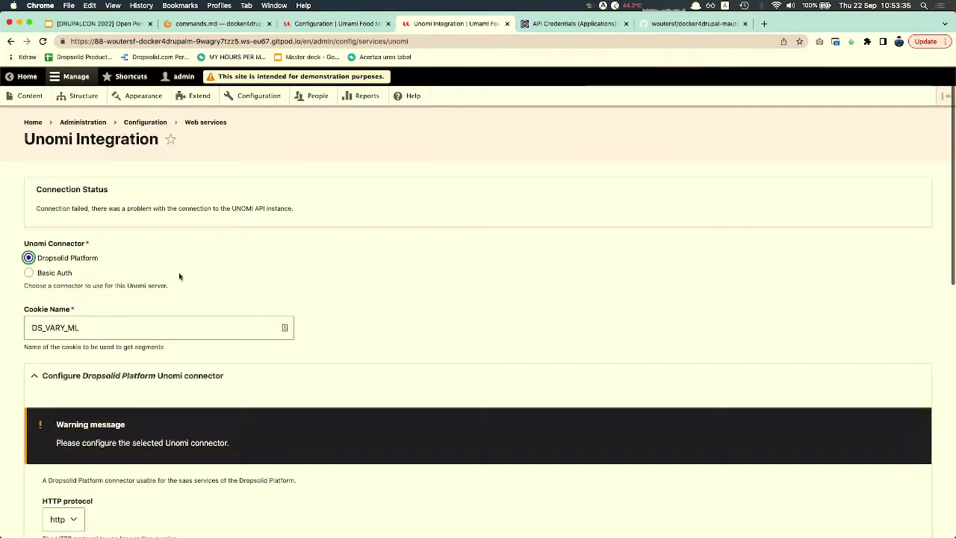
{"action": "scroll", "coordinate": [179, 272], "scroll_direction": "down", "scroll_amount": 3}
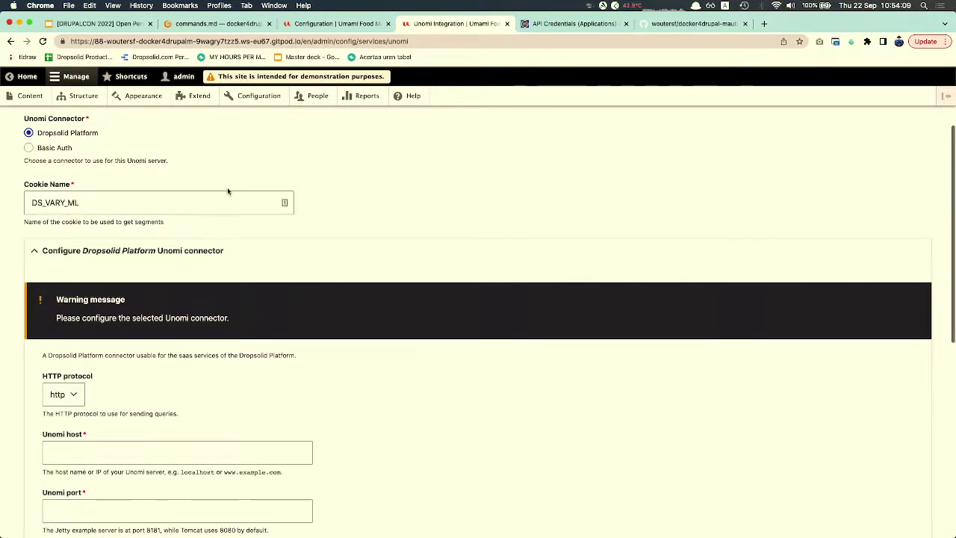
{"action": "scroll", "coordinate": [229, 192], "scroll_direction": "up", "scroll_amount": 1}
{"action": "scroll", "coordinate": [90, 299], "scroll_direction": "down", "scroll_amount": 5}
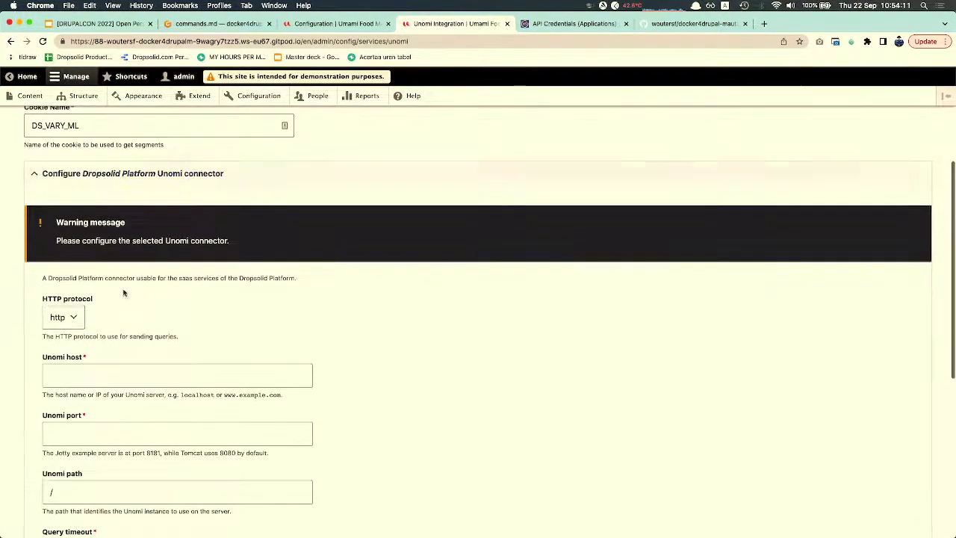
{"action": "left_click", "coordinate": [62, 319]}
{"action": "left_click", "coordinate": [66, 328]}
{"action": "scroll", "coordinate": [74, 314], "scroll_direction": "down", "scroll_amount": 3}
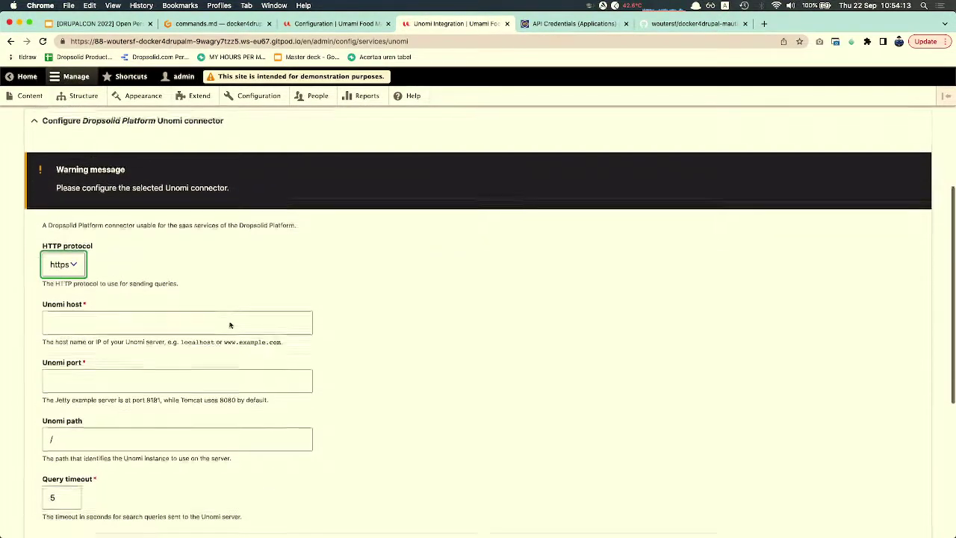
- Open the Florista project's connection info on platform.dropsolid.com and copy its Unomi host
{"action": "left_click", "coordinate": [763, 23]}
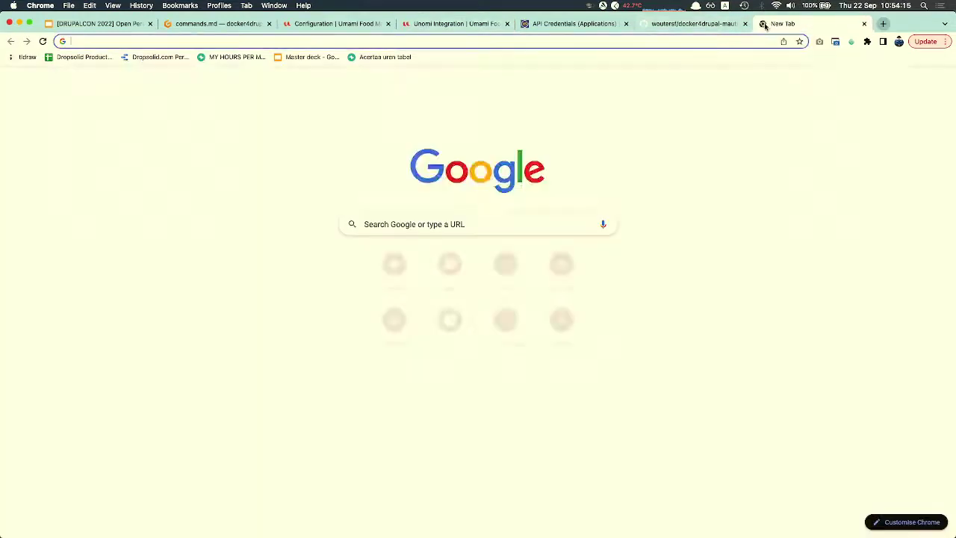
{"action": "type", "text": "pla"}
{"action": "key", "text": "Return"}
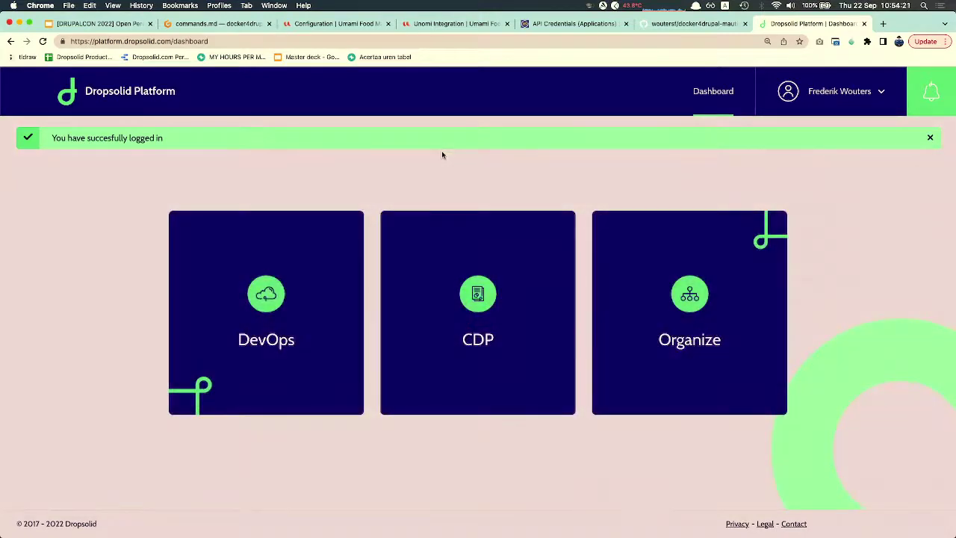
{"action": "left_click", "coordinate": [450, 323]}
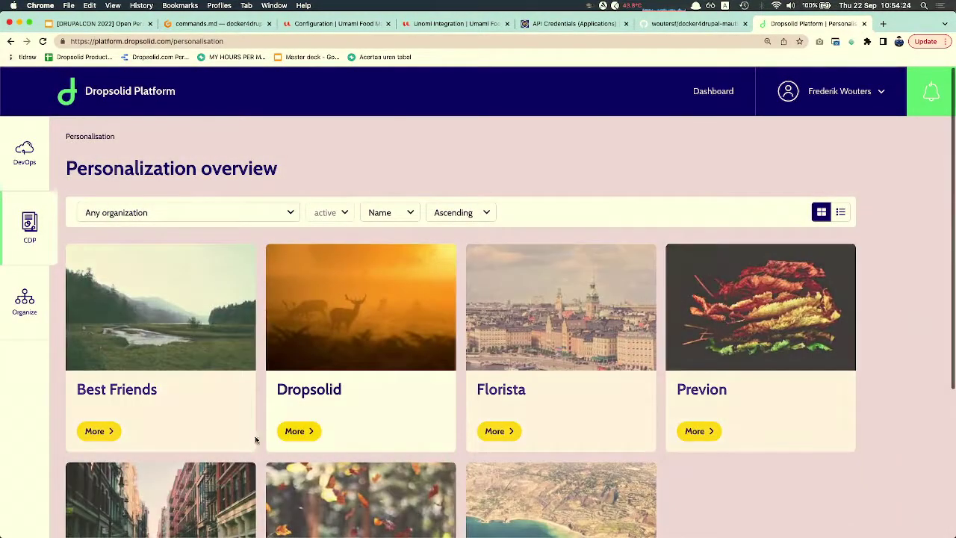
{"action": "left_click", "coordinate": [489, 432]}
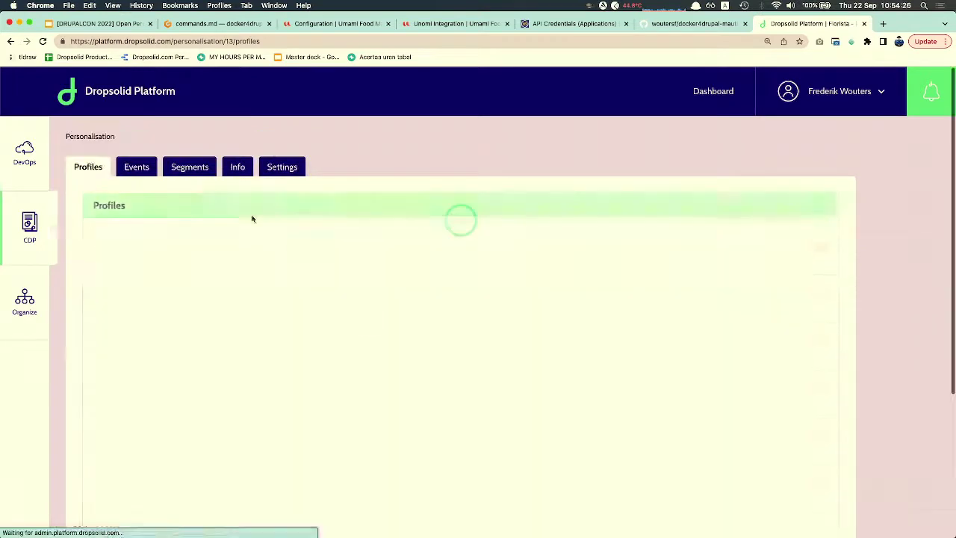
{"action": "left_click", "coordinate": [236, 208]}
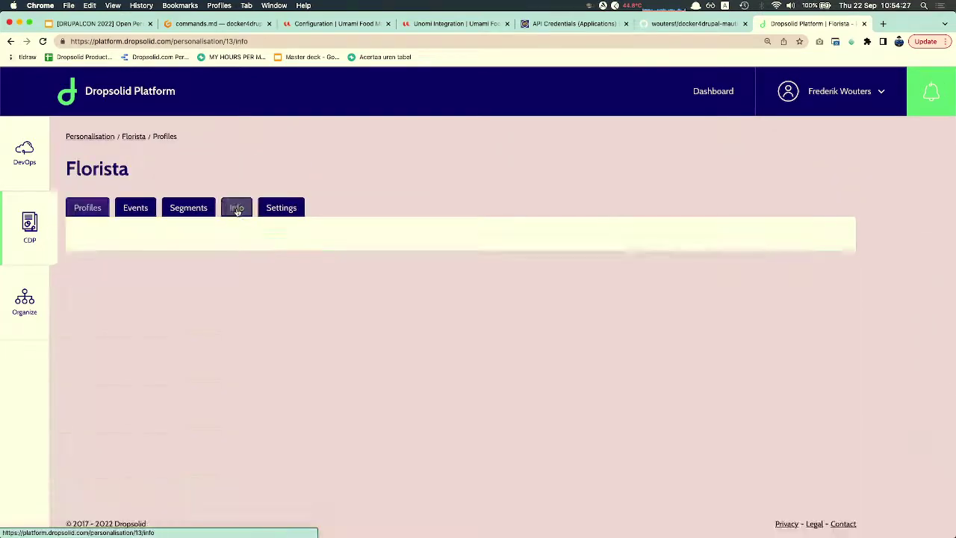
{"action": "scroll", "coordinate": [427, 161], "scroll_direction": "down", "scroll_amount": 3}
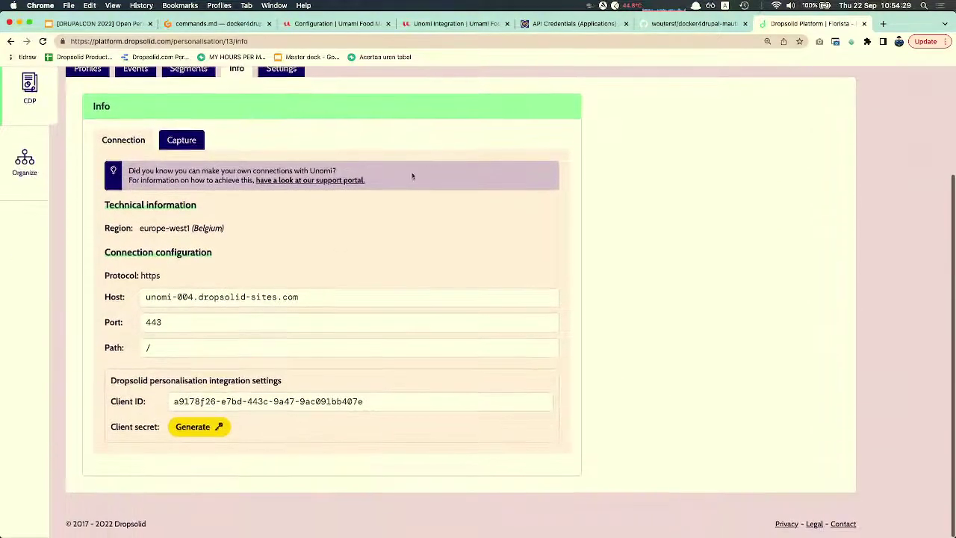
{"action": "mouse_move", "coordinate": [311, 304]}
{"action": "left_mouse_down"}
{"action": "mouse_move", "coordinate": [265, 291]}
{"action": "mouse_move", "coordinate": [292, 302]}
{"action": "left_mouse_up"}
{"action": "key", "text": "super+c"}
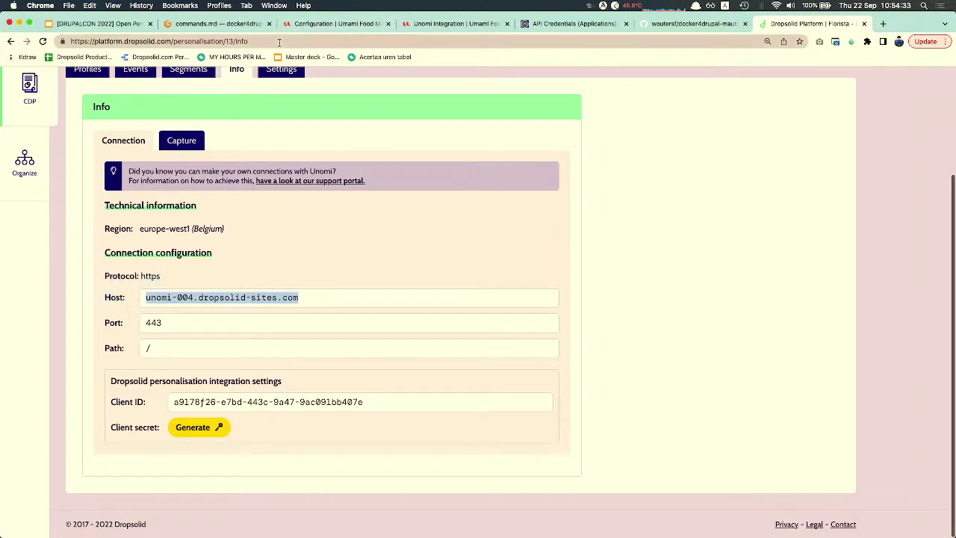
- Paste unomi-004.dropsolid-sites.com into Drupal's Unomi host field
{"action": "left_click", "coordinate": [458, 25]}
{"action": "left_click", "coordinate": [208, 322]}
{"action": "key", "text": "super+v"}
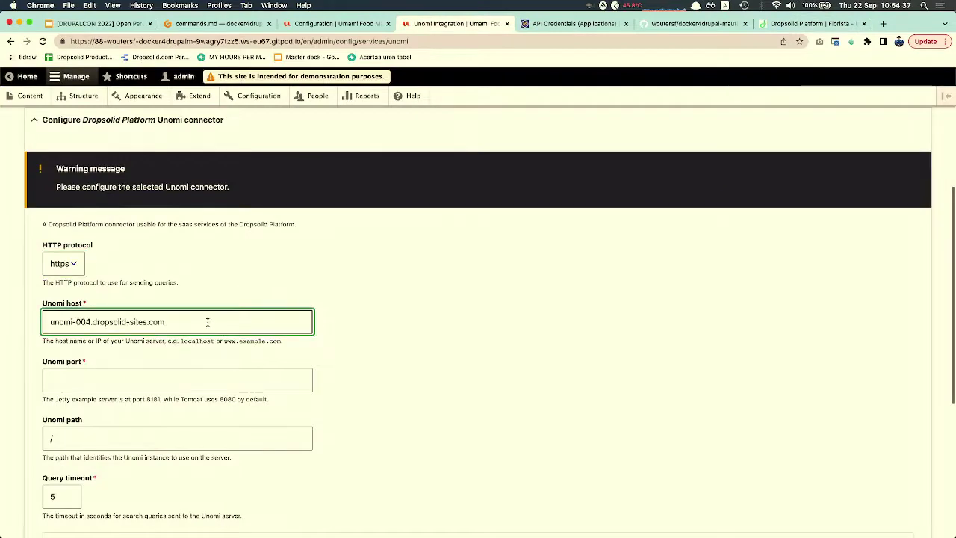
- Pick out the port 443 and Client ID from Florista's info, ready for the Unomi port field
{"action": "left_click", "coordinate": [774, 24]}
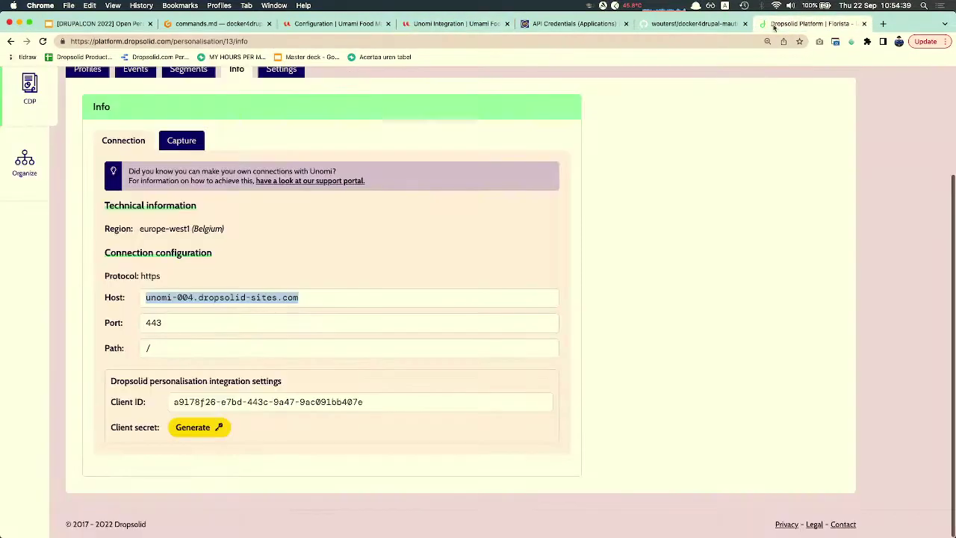
{"action": "double_click", "coordinate": [226, 328]}
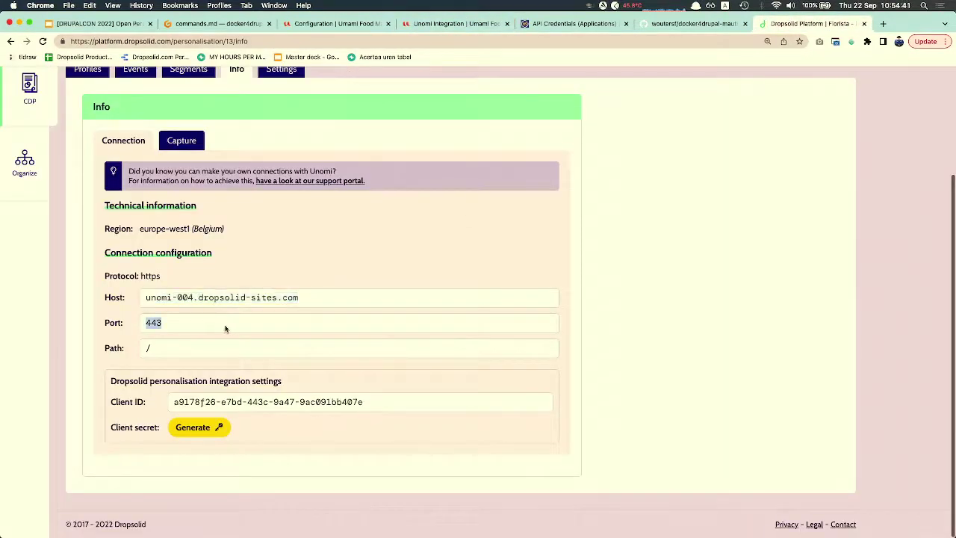
{"action": "triple_click", "coordinate": [353, 404]}
{"action": "key", "text": "super+c"}
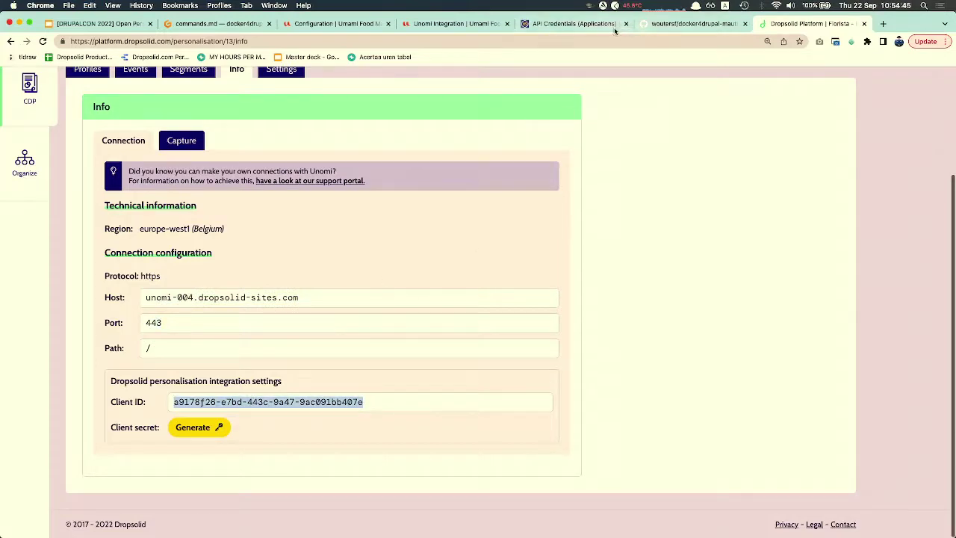
{"action": "left_click", "coordinate": [646, 24]}
{"action": "left_click", "coordinate": [596, 29]}
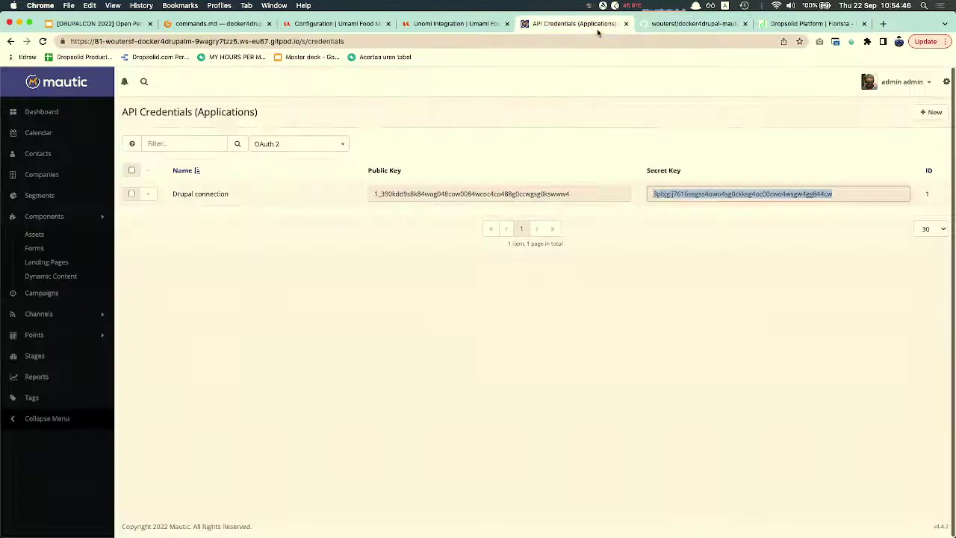
{"action": "left_click", "coordinate": [456, 23]}
{"action": "left_click", "coordinate": [152, 385]}
- Set the Unomi port to 443 and paste the Florista Client ID
{"action": "type", "text": "443"}
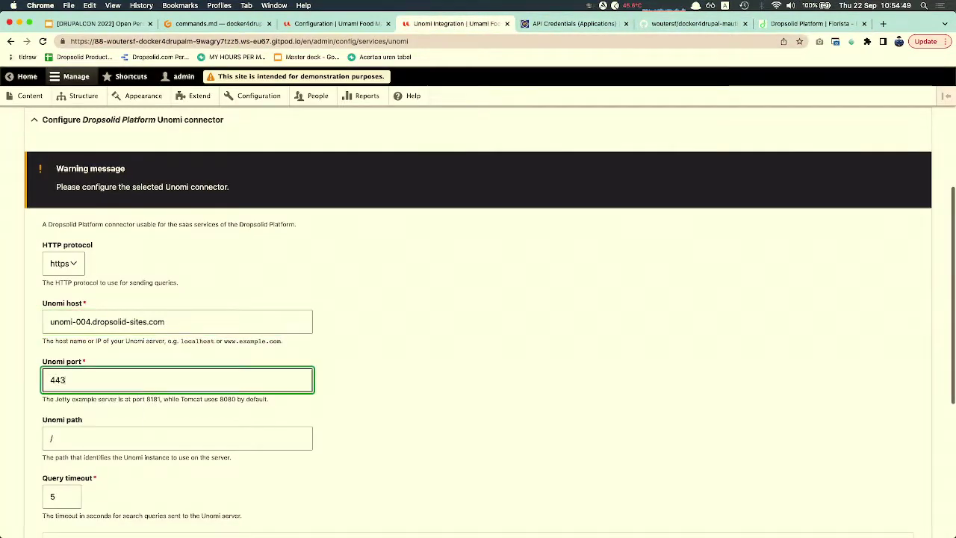
{"action": "scroll", "coordinate": [152, 394], "scroll_direction": "down", "scroll_amount": 5}
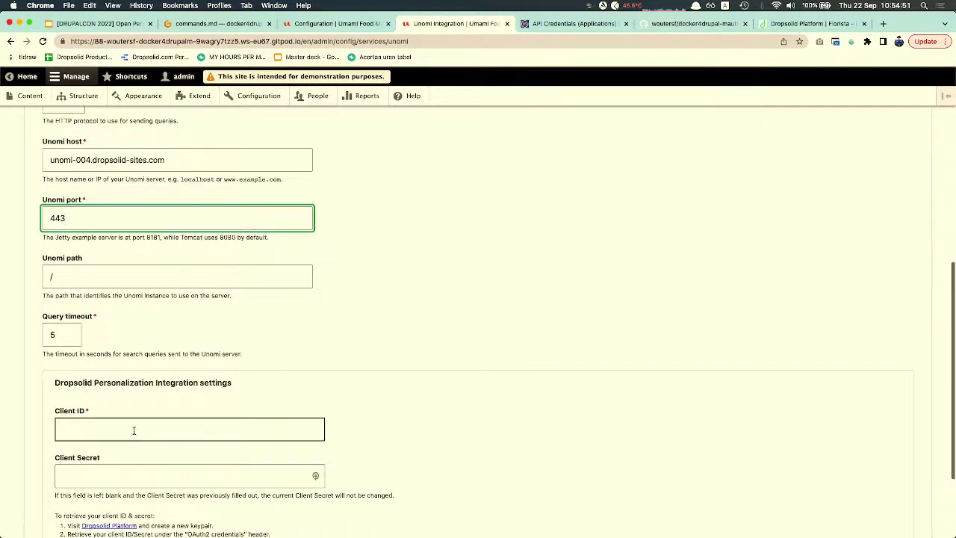
{"action": "left_click", "coordinate": [132, 431]}
{"action": "key", "text": "super+v"}
{"action": "scroll", "coordinate": [224, 373], "scroll_direction": "down", "scroll_amount": 2}
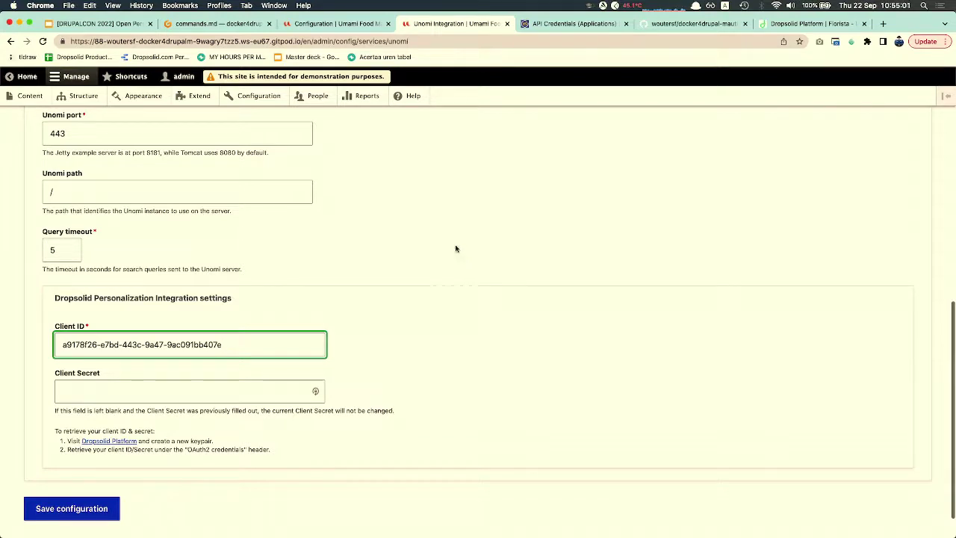
- Copy the client secret from slide 24 into Drupal's Client Secret field, ending on the slide deck
{"action": "left_click", "coordinate": [95, 24]}
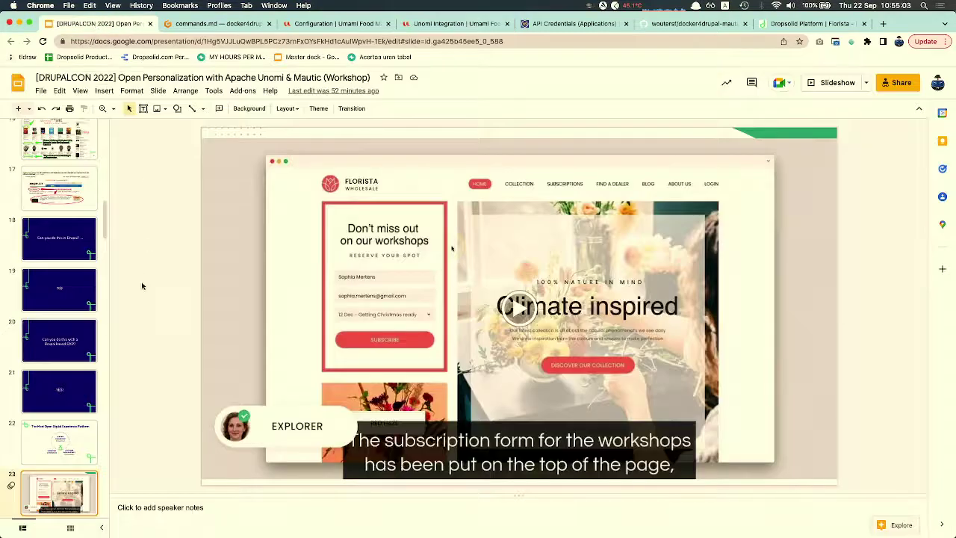
{"action": "scroll", "coordinate": [75, 344], "scroll_direction": "up", "scroll_amount": 5}
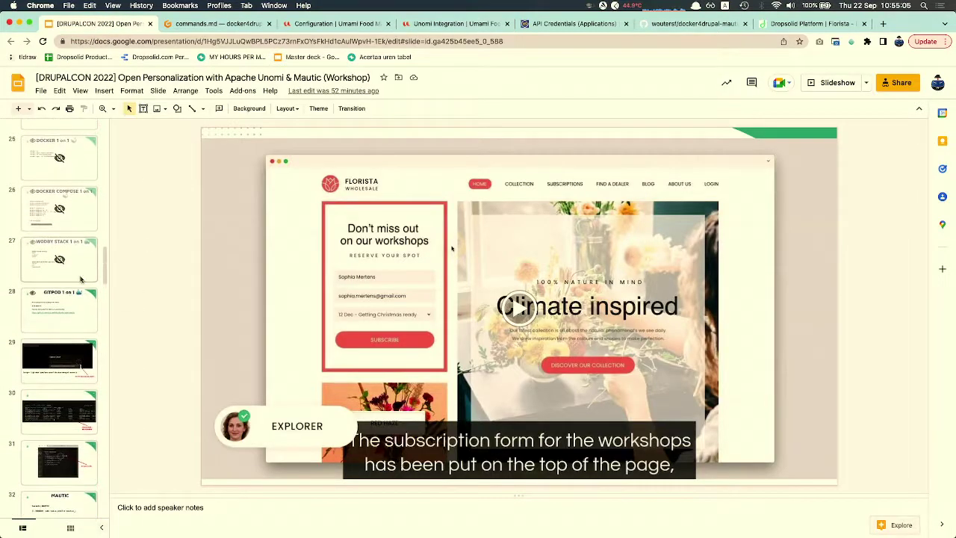
{"action": "scroll", "coordinate": [75, 269], "scroll_direction": "up", "scroll_amount": 4}
{"action": "left_click", "coordinate": [75, 254]}
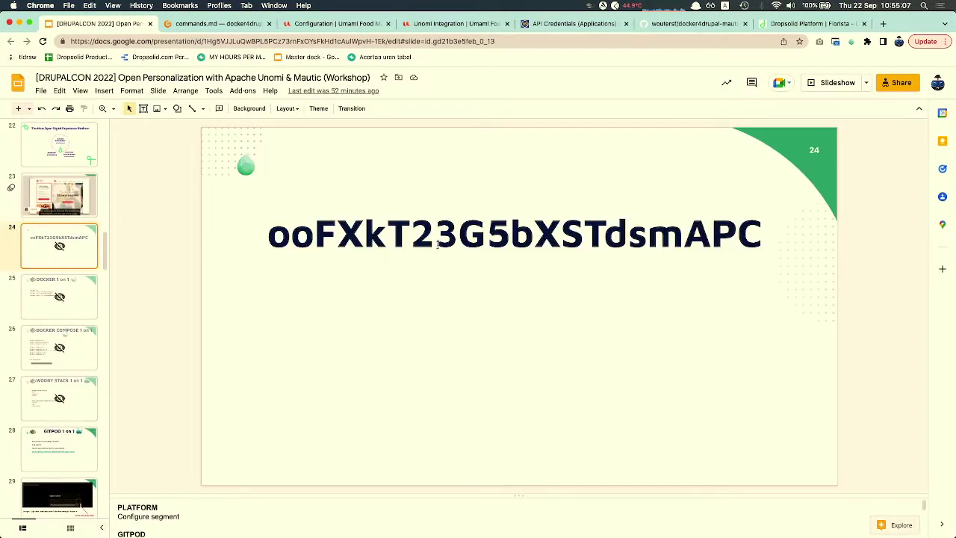
{"action": "left_click", "coordinate": [436, 233]}
{"action": "double_click", "coordinate": [448, 231]}
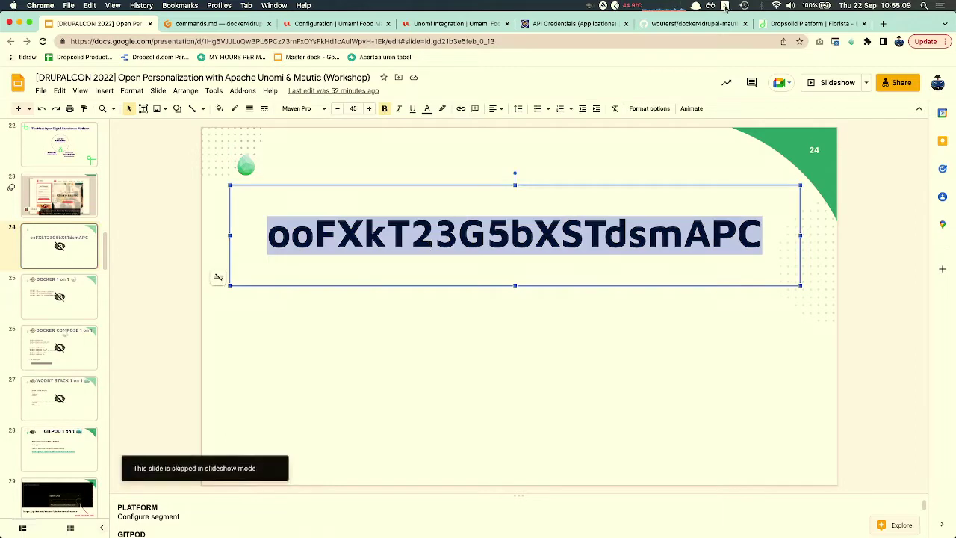
{"action": "left_click", "coordinate": [452, 23]}
{"action": "left_click", "coordinate": [219, 388]}
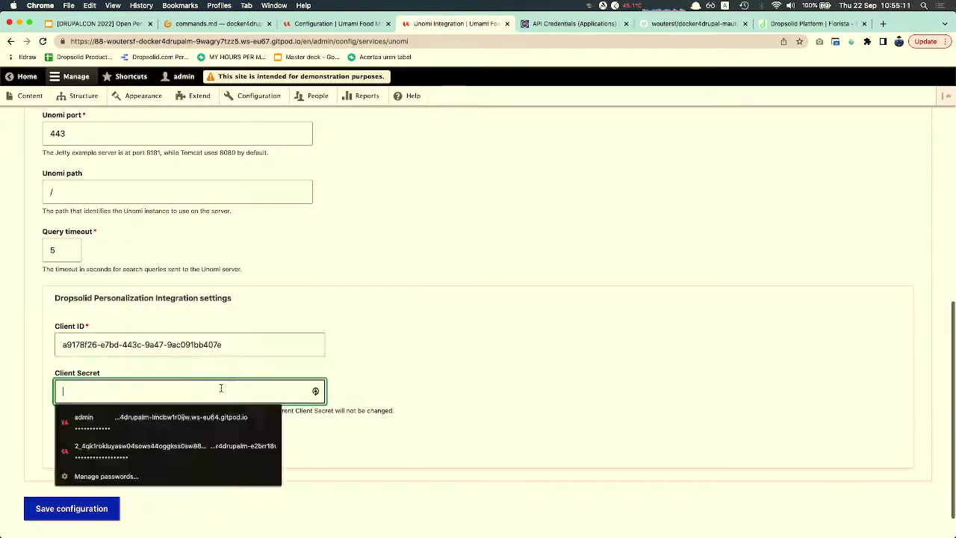
{"action": "key", "text": "ctrl+v"}
{"action": "left_click", "coordinate": [410, 365]}
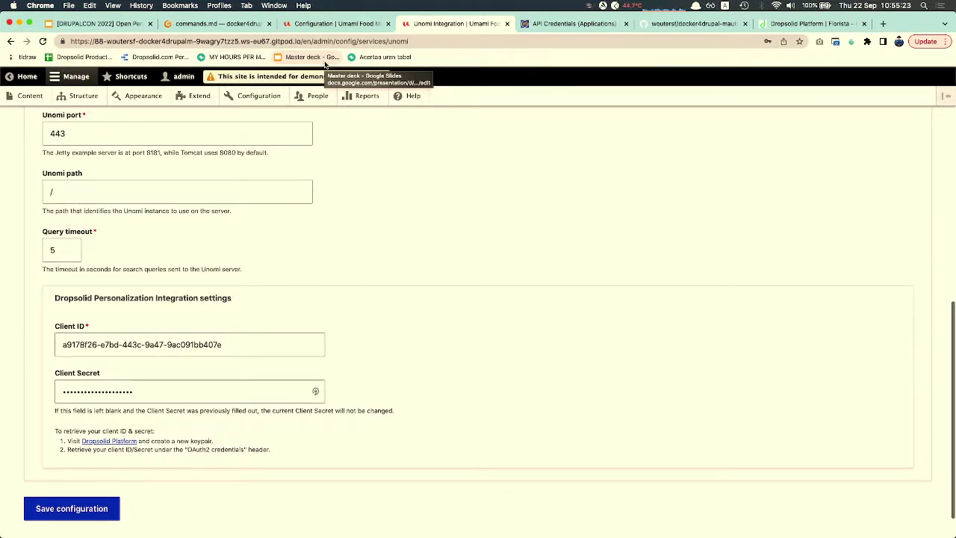
{"action": "left_click", "coordinate": [228, 29]}
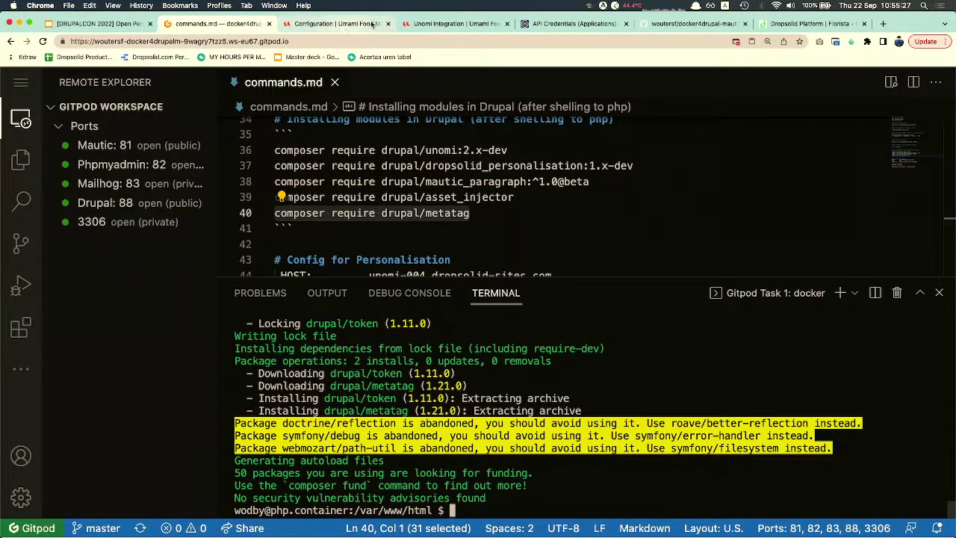
{"action": "left_click", "coordinate": [93, 28]}
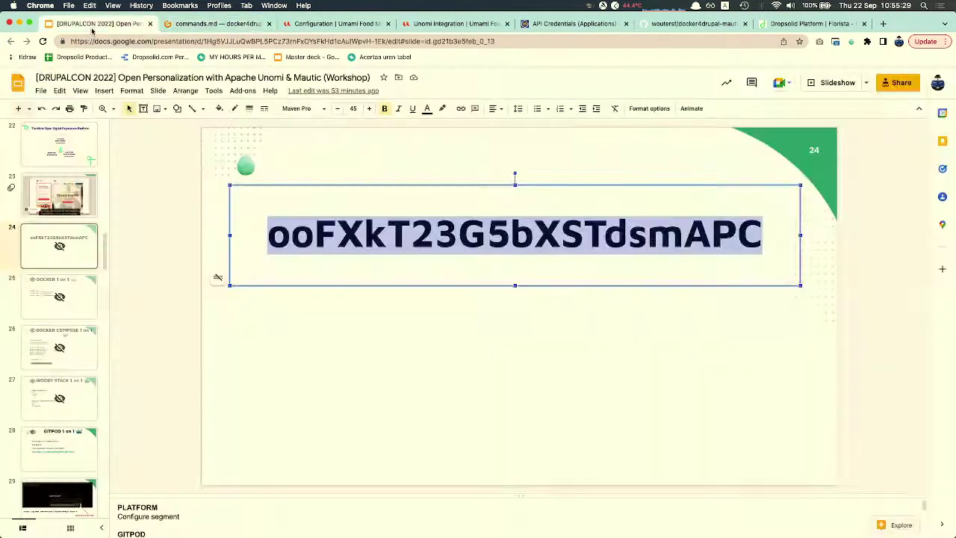
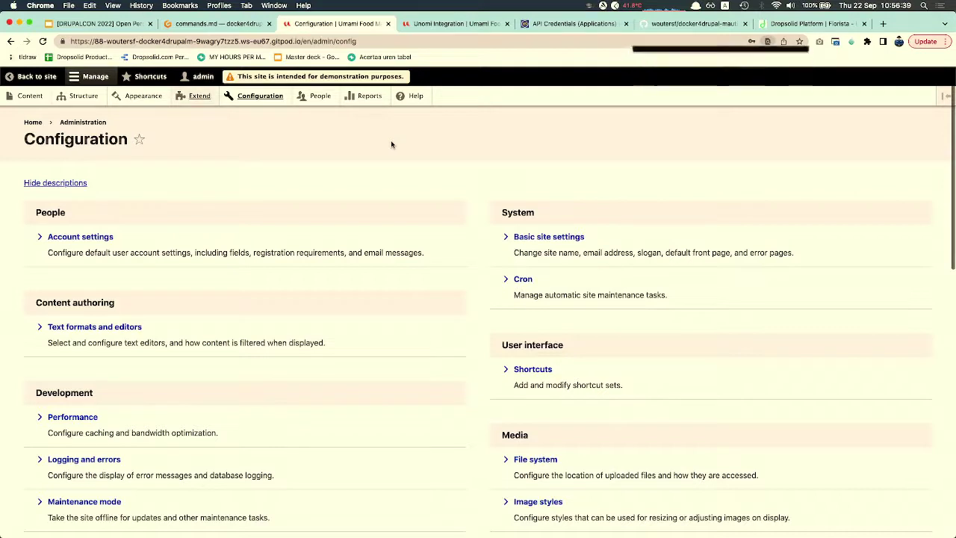
- Save the Unomi Integration configuration settings
{"action": "key", "text": "ctrl+f"}
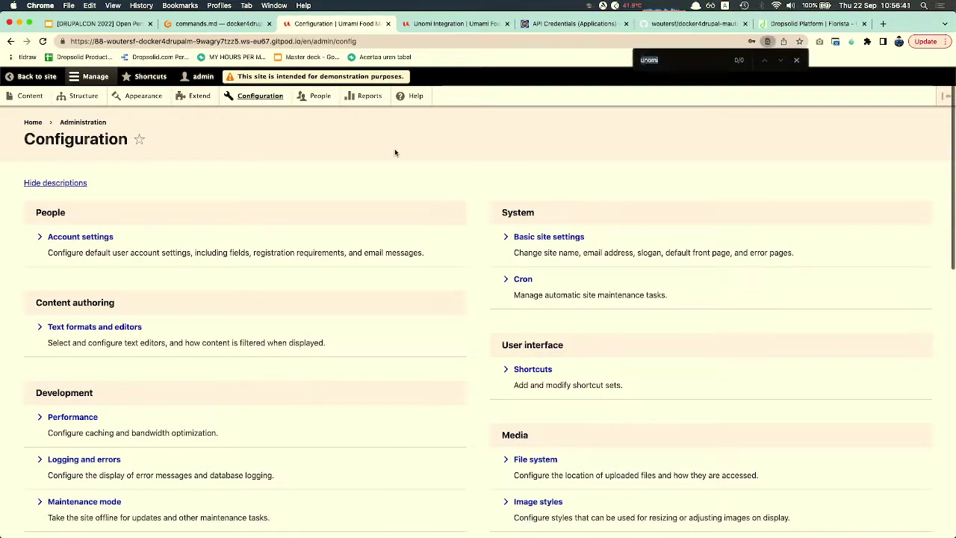
{"action": "key", "text": "Escape"}
{"action": "left_click", "coordinate": [453, 23]}
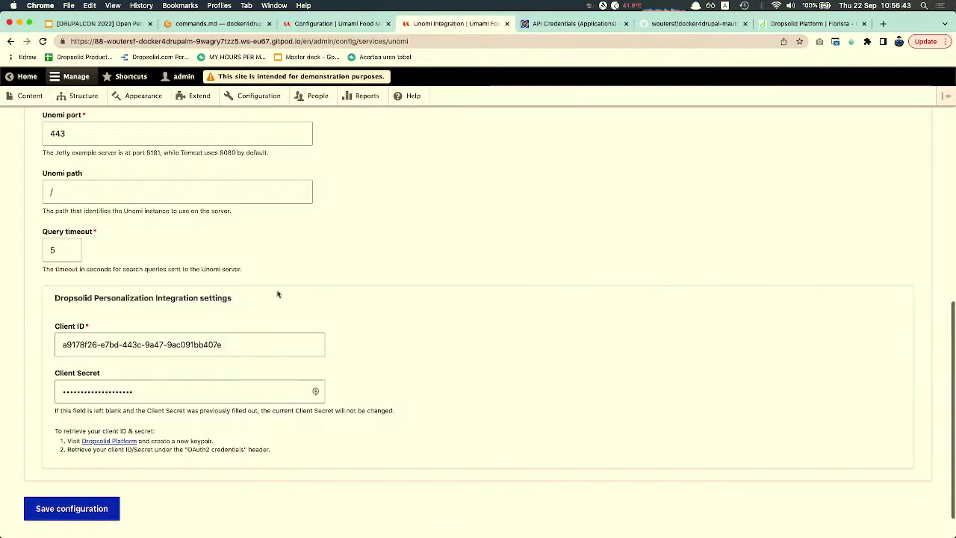
{"action": "key", "text": "Tab"}
{"action": "key", "text": "Tab"}
{"action": "key", "text": "Return"}
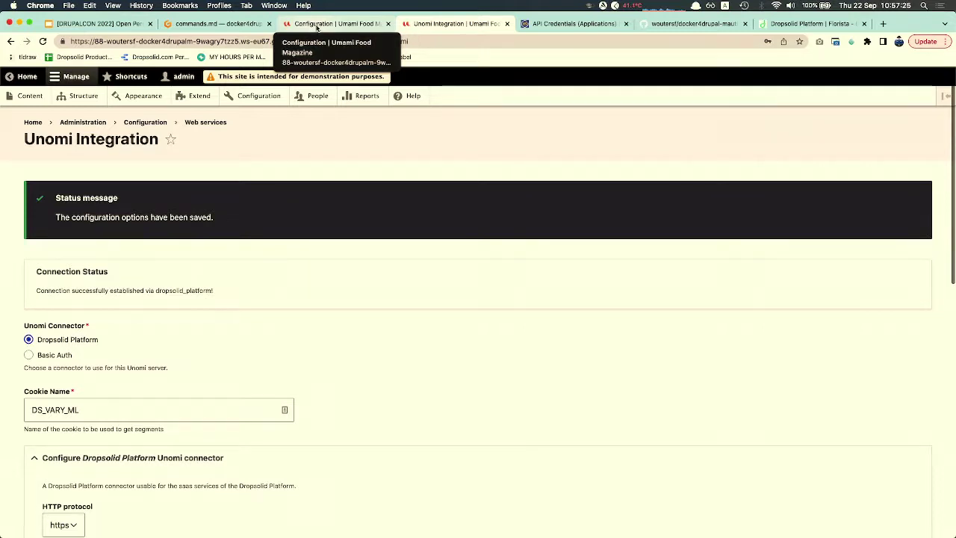
- Go to Asset Injector's JS injectors and start a new Js Injector
{"action": "left_click", "coordinate": [316, 28]}
{"action": "key", "text": "super+f"}
{"action": "type", "text": "ass"}
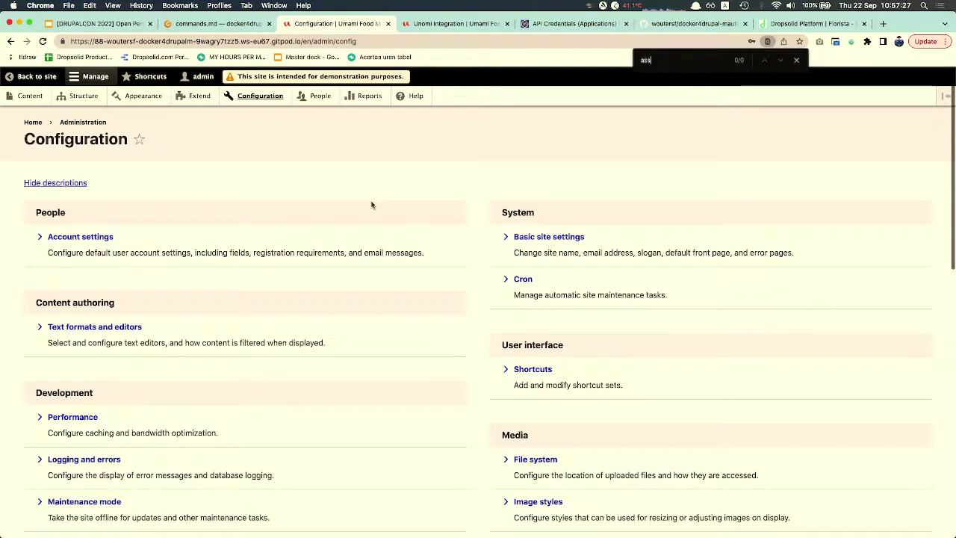
{"action": "left_click", "coordinate": [78, 322]}
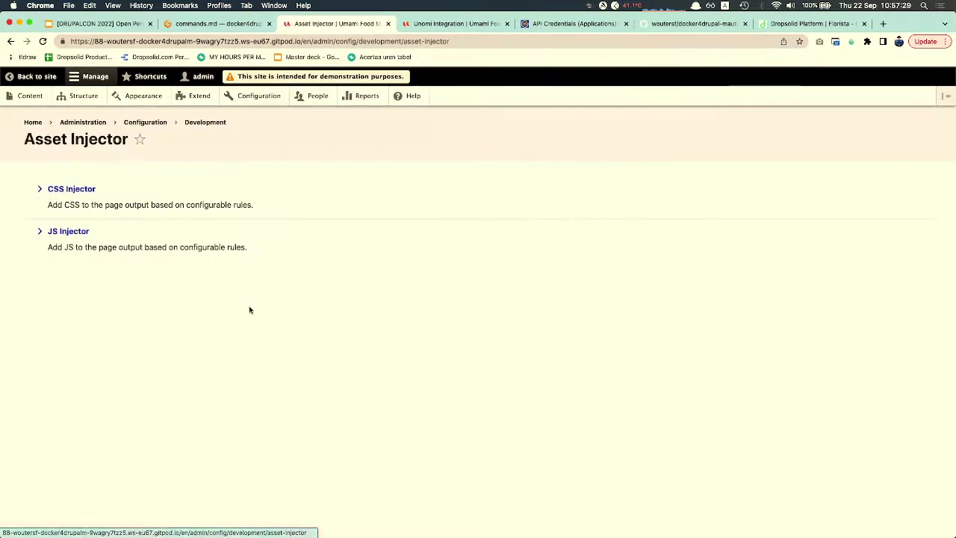
{"action": "left_click", "coordinate": [73, 229]}
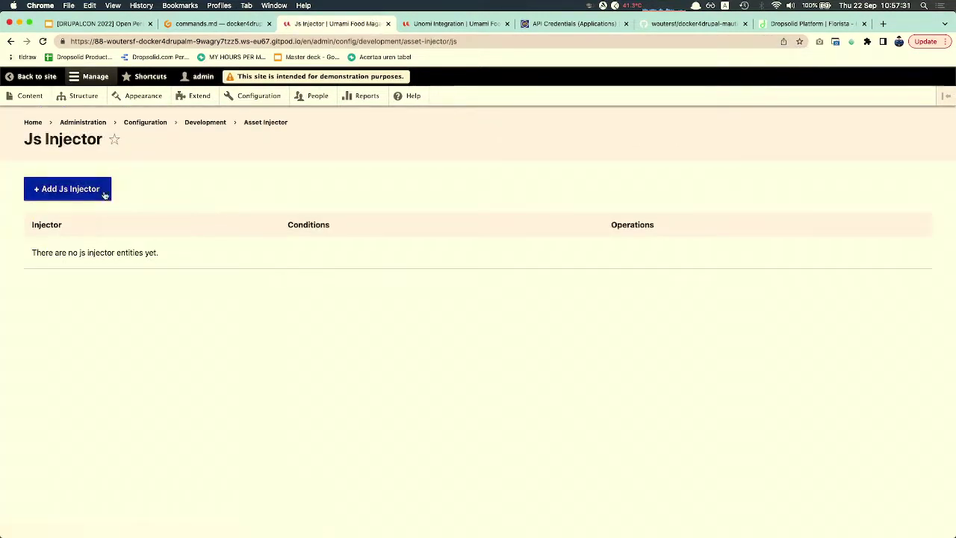
{"action": "left_click", "coordinate": [102, 192]}
- Open scoring.js in the Gitpod editor and select the whole script
{"action": "left_click", "coordinate": [260, 25]}
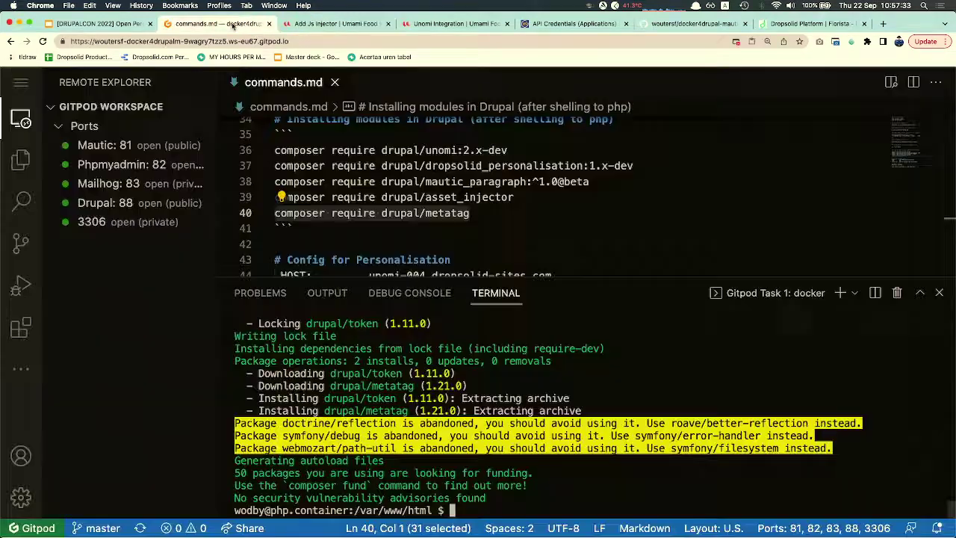
{"action": "left_click", "coordinate": [21, 160]}
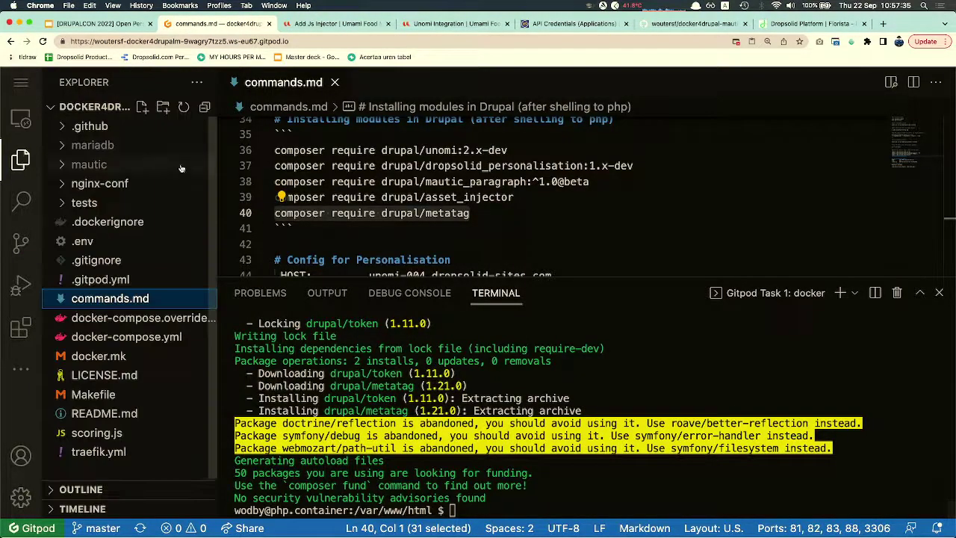
{"action": "left_click", "coordinate": [112, 432]}
{"action": "left_click", "coordinate": [377, 173]}
{"action": "key", "text": "super+a"}
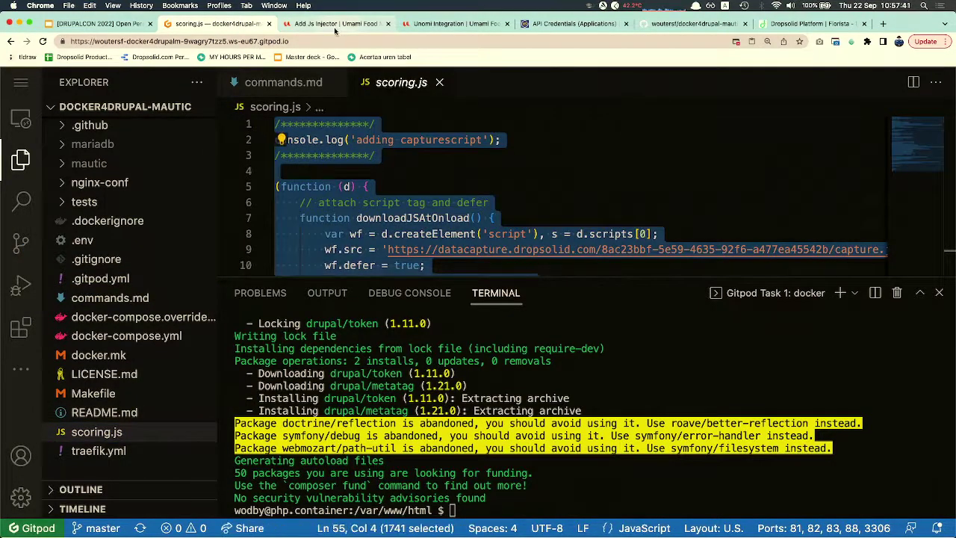
{"action": "left_click_drag", "start_coordinate": [544, 278], "coordinate": [544, 423]}
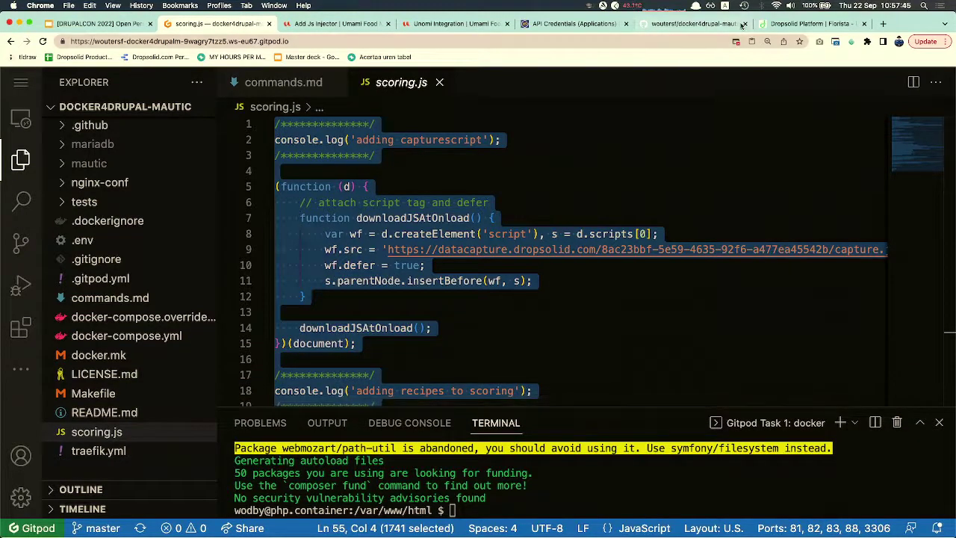
- Compare the script with the Dropsolid Platform capture script integration snippets
{"action": "left_click", "coordinate": [777, 23]}
{"action": "scroll", "coordinate": [361, 107], "scroll_direction": "up", "scroll_amount": 1}
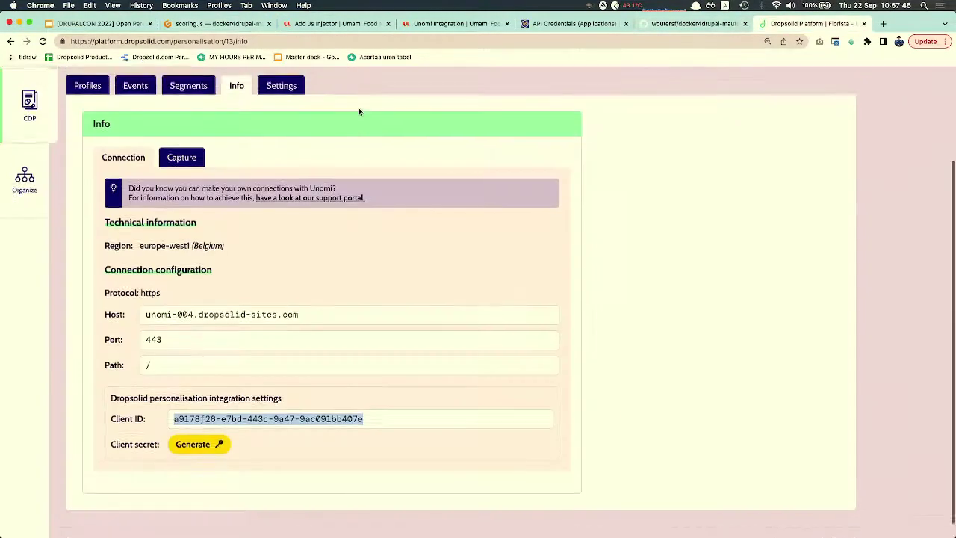
{"action": "left_click", "coordinate": [181, 157]}
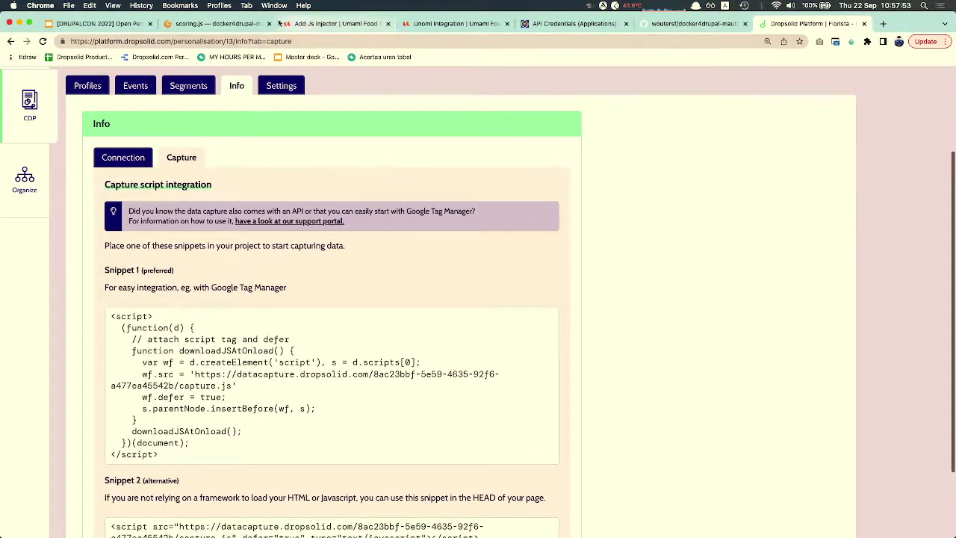
{"action": "left_click", "coordinate": [234, 24]}
{"action": "scroll", "coordinate": [396, 133], "scroll_direction": "down", "scroll_amount": 10}
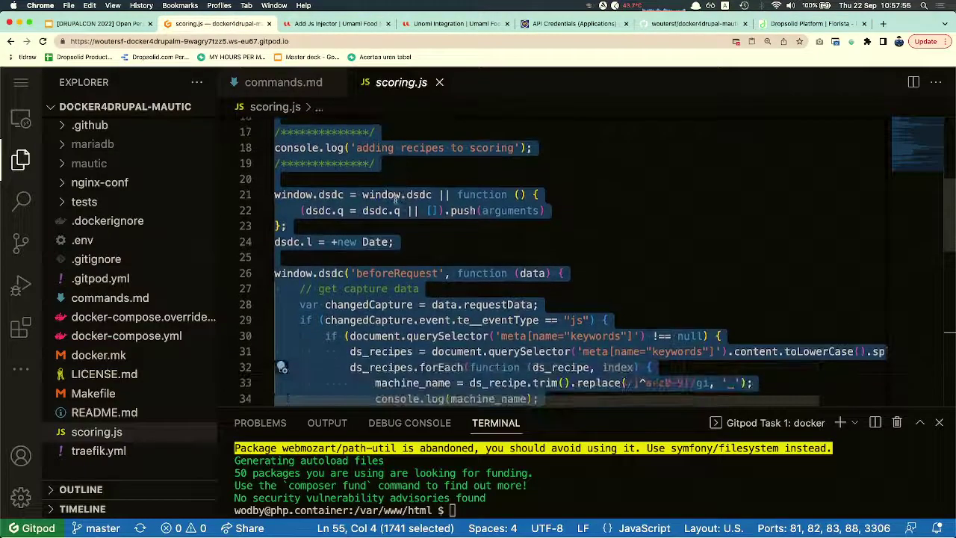
{"action": "scroll", "coordinate": [403, 157], "scroll_direction": "up", "scroll_amount": 3}
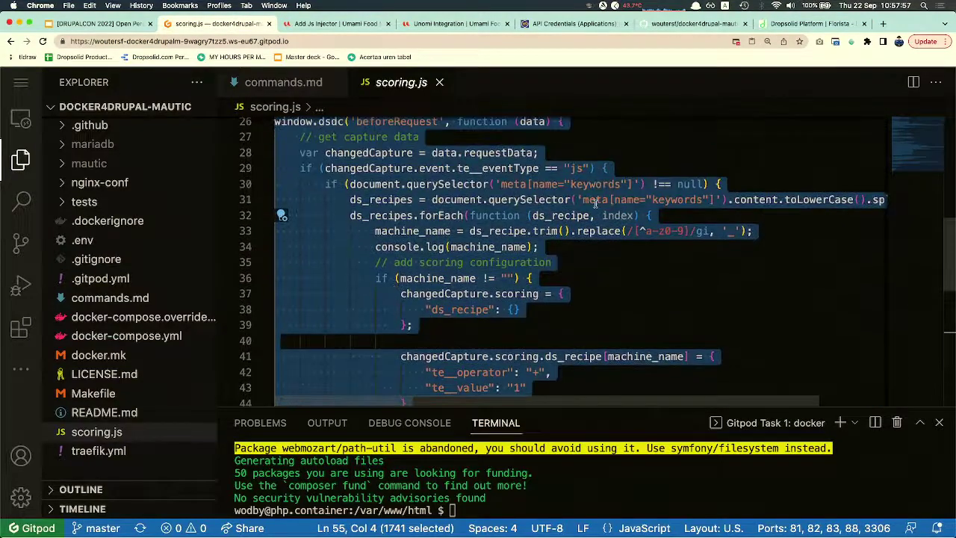
- Point out the keywords meta tag name and the ds_recipe occurrences in scoring.js
{"action": "double_click", "coordinate": [580, 184]}
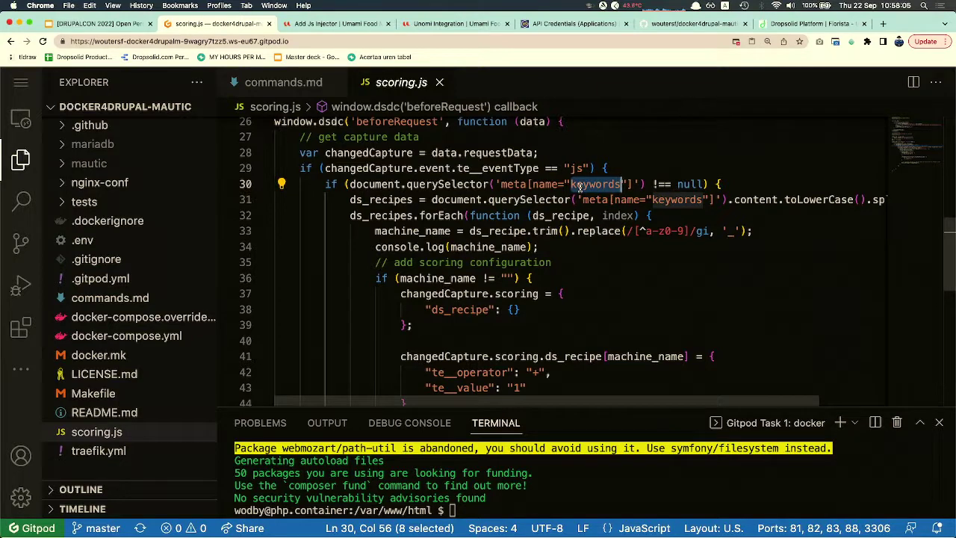
{"action": "scroll", "coordinate": [581, 187], "scroll_direction": "down", "scroll_amount": 2}
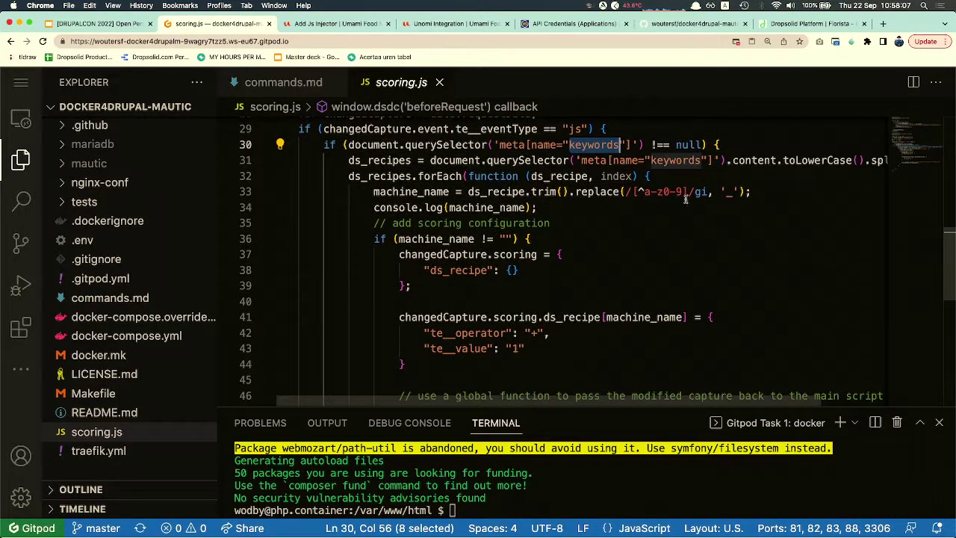
{"action": "scroll", "coordinate": [508, 209], "scroll_direction": "down", "scroll_amount": 4}
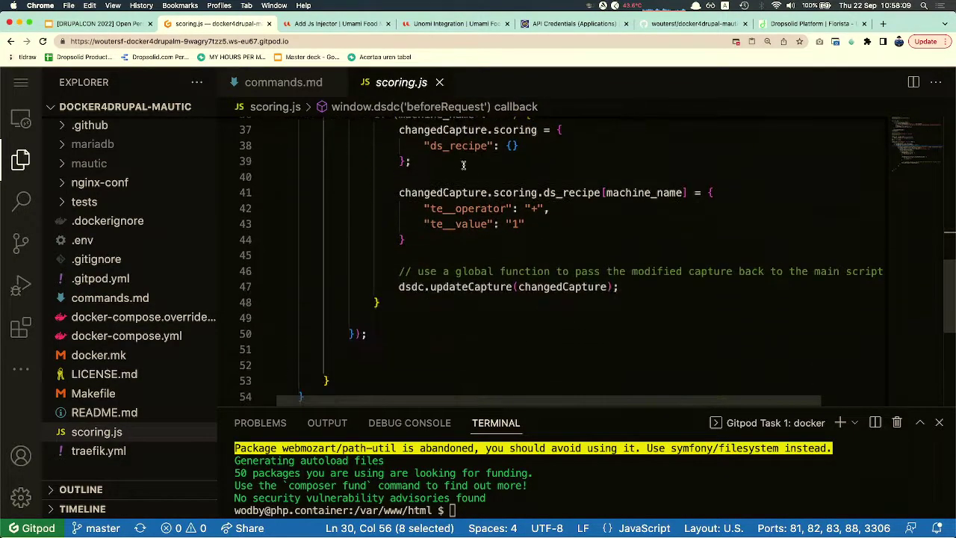
{"action": "scroll", "coordinate": [454, 161], "scroll_direction": "up", "scroll_amount": 2}
{"action": "double_click", "coordinate": [452, 182]}
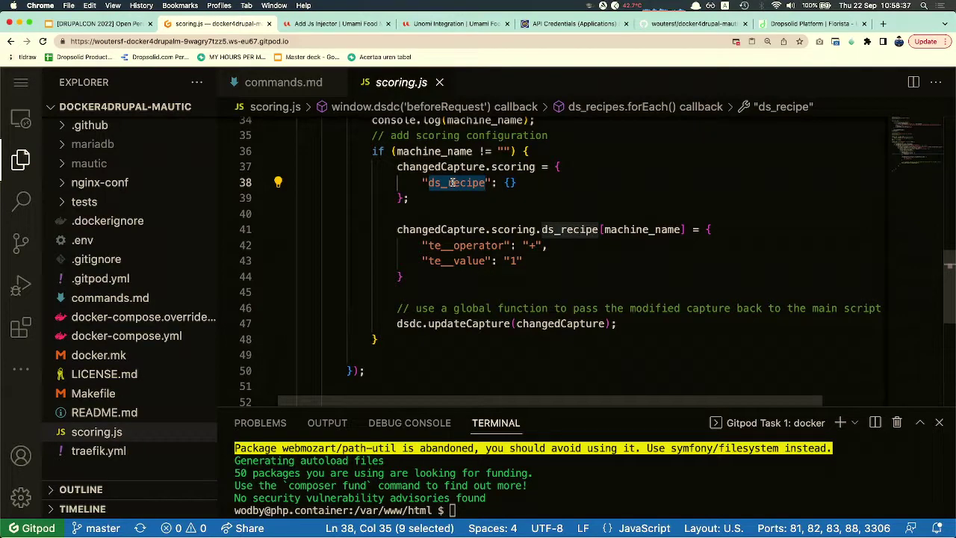
{"action": "scroll", "coordinate": [452, 182], "scroll_direction": "up", "scroll_amount": 2}
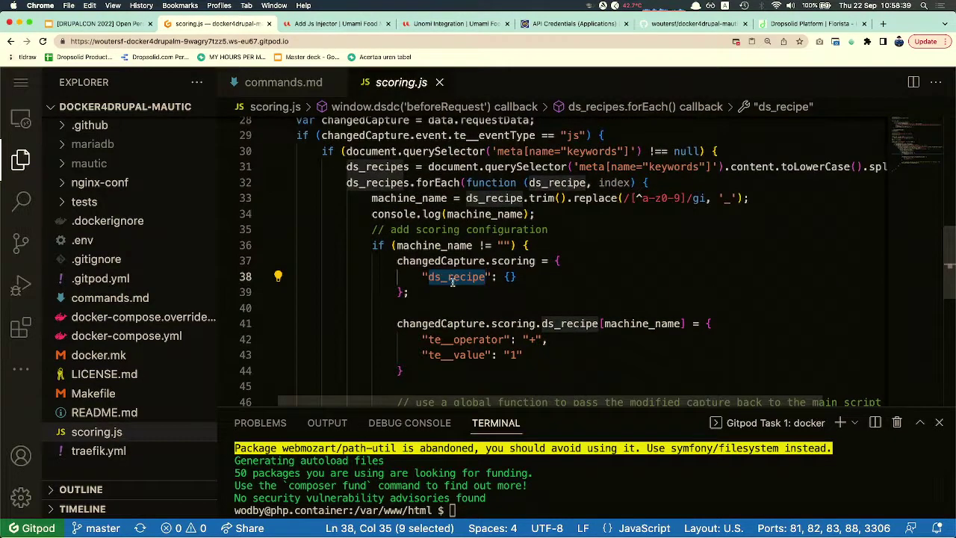
{"action": "scroll", "coordinate": [452, 282], "scroll_direction": "down", "scroll_amount": 2}
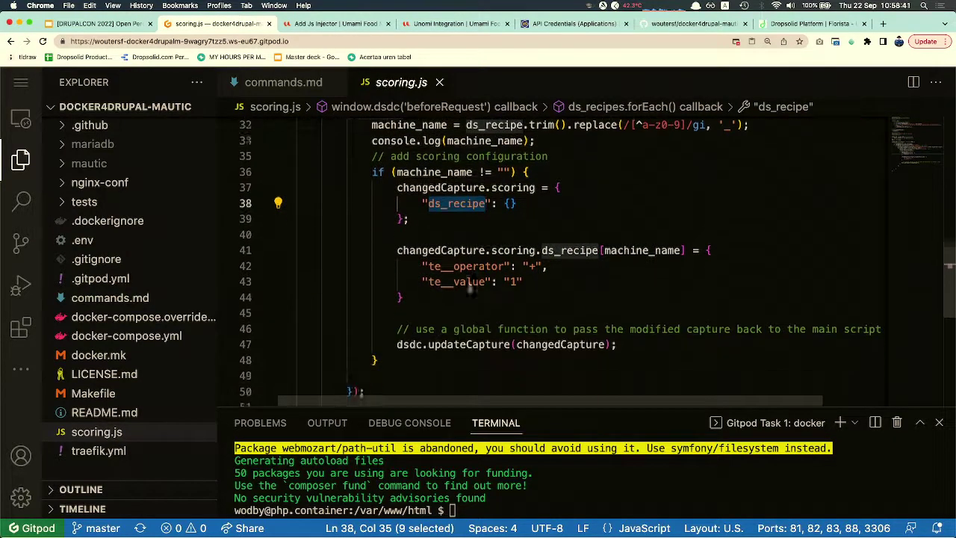
{"action": "scroll", "coordinate": [472, 289], "scroll_direction": "down", "scroll_amount": 1}
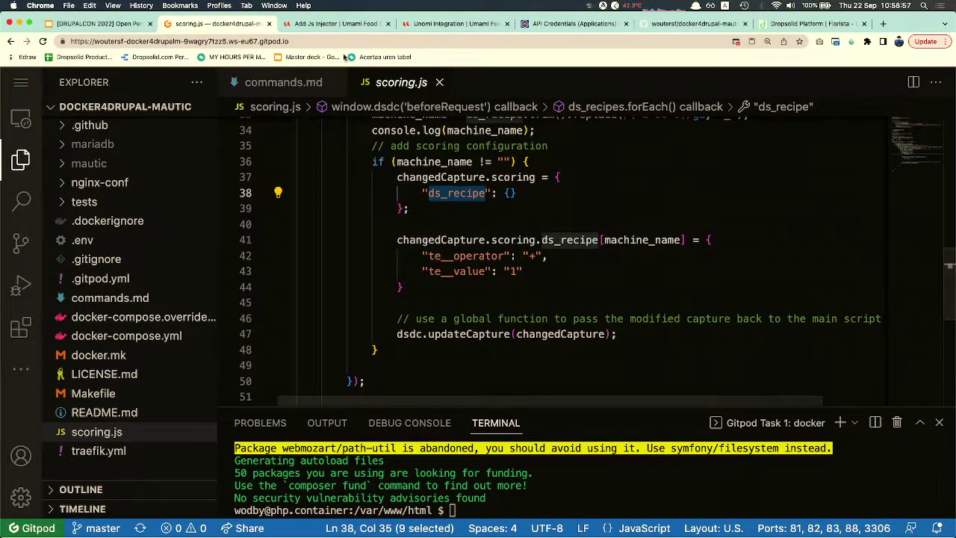
{"action": "left_click", "coordinate": [345, 24]}
- Paste the scoring script, label the injector unomi, disable Preprocess JS, load in header, and save
{"action": "left_click", "coordinate": [159, 324]}
{"action": "key", "text": "super+v"}
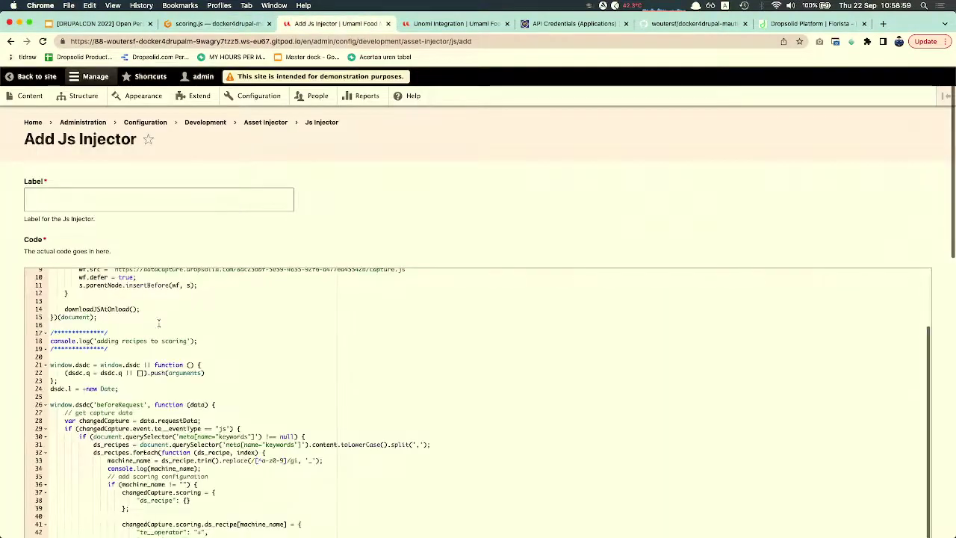
{"action": "left_click", "coordinate": [105, 194]}
{"action": "type", "text": "unomi sc"}
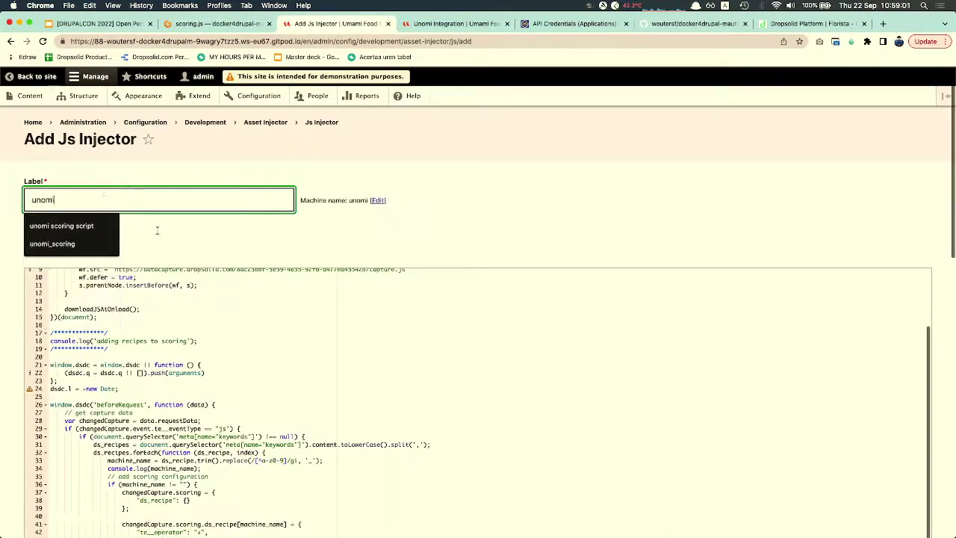
{"action": "scroll", "coordinate": [171, 265], "scroll_direction": "down", "scroll_amount": 5}
{"action": "left_click", "coordinate": [40, 313]}
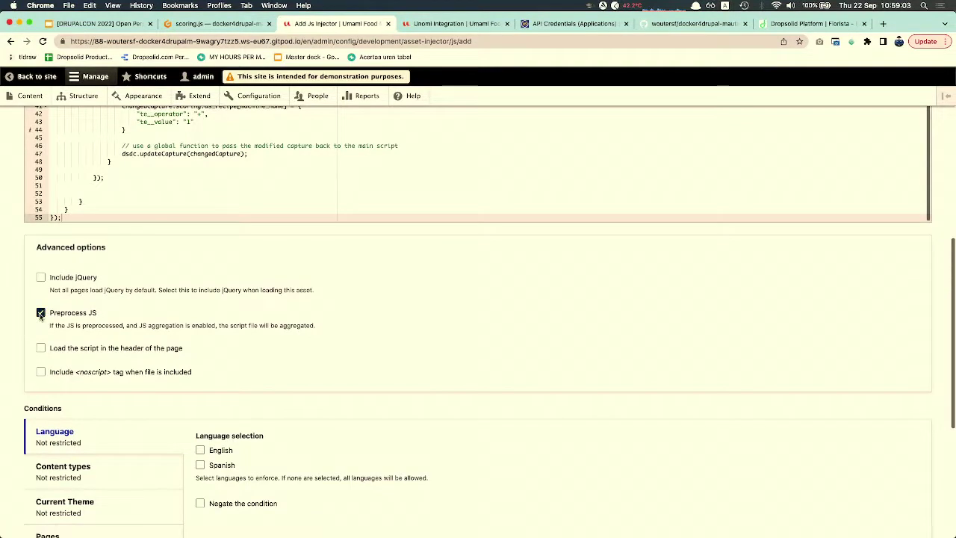
{"action": "left_click", "coordinate": [41, 349]}
{"action": "scroll", "coordinate": [42, 373], "scroll_direction": "down", "scroll_amount": 5}
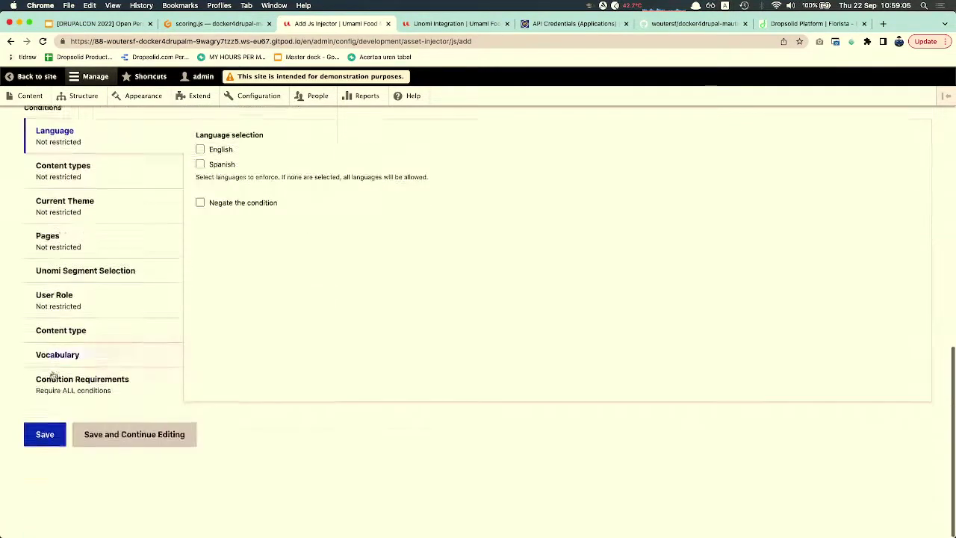
{"action": "left_click", "coordinate": [43, 470]}
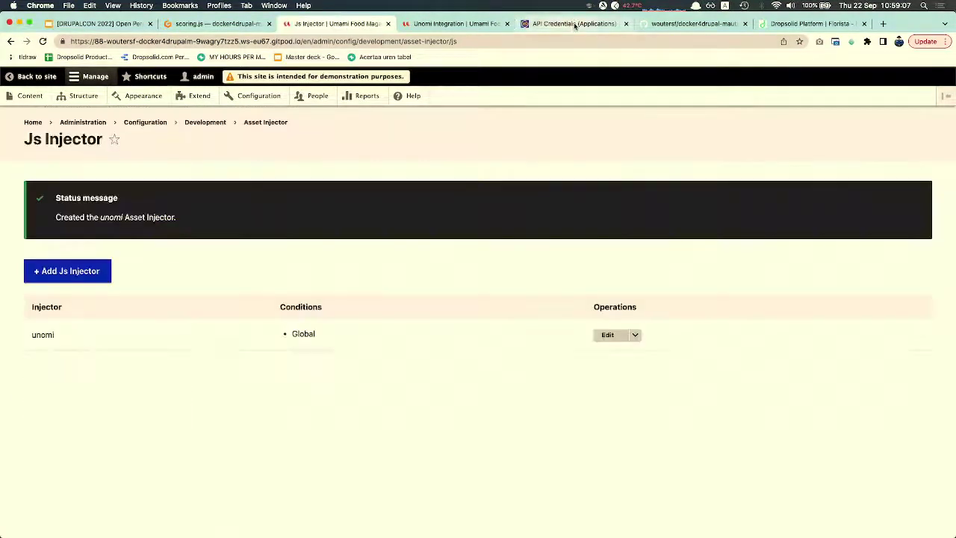
{"action": "left_click", "coordinate": [574, 24]}
- Select the JavaScript tracking script under Mautic's Configuration > Tracking Settings
{"action": "left_click", "coordinate": [946, 82]}
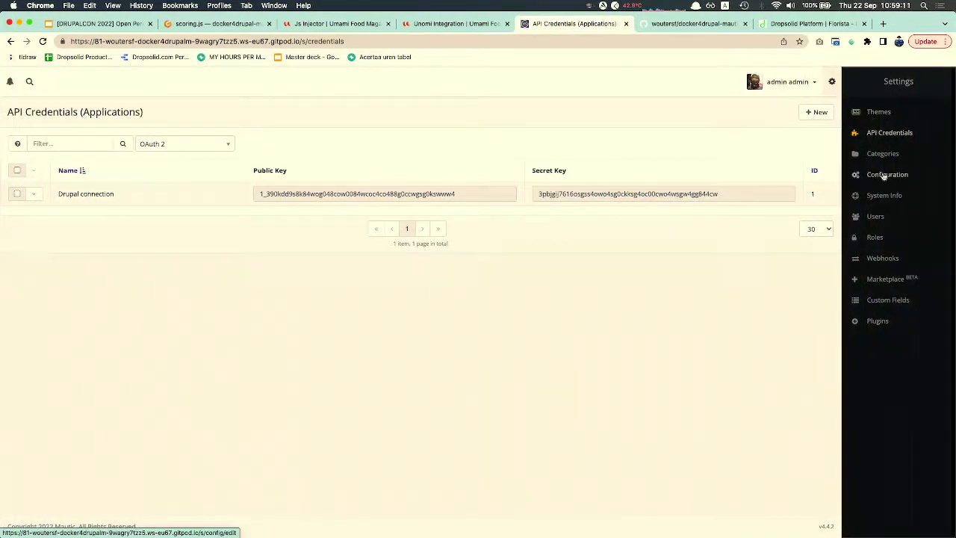
{"action": "left_click", "coordinate": [687, 172]}
{"action": "key", "text": "super+f"}
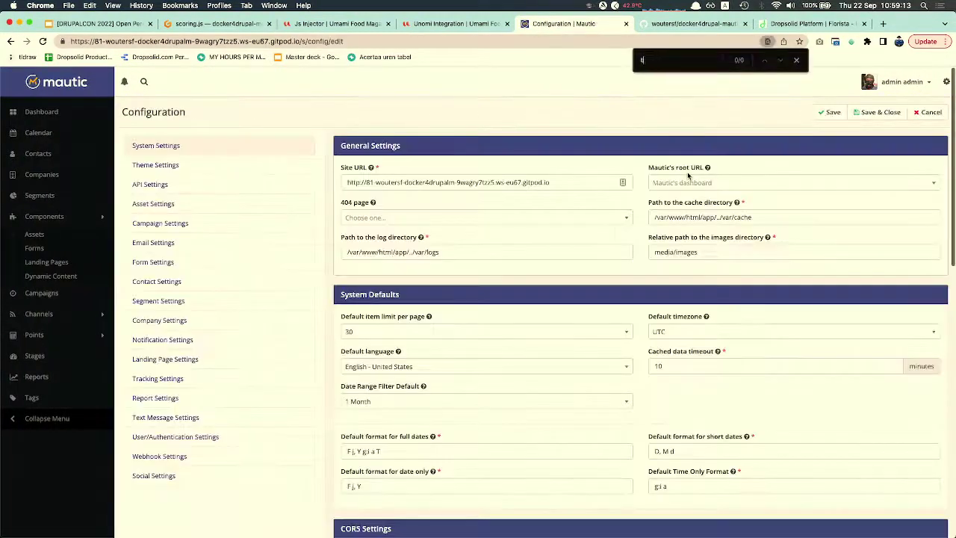
{"action": "type", "text": "trackin"}
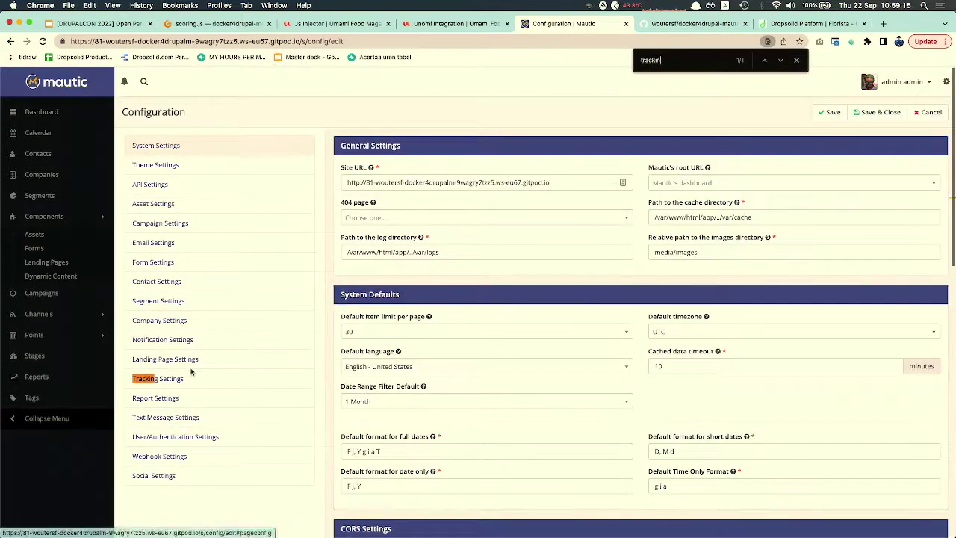
{"action": "left_click", "coordinate": [165, 379]}
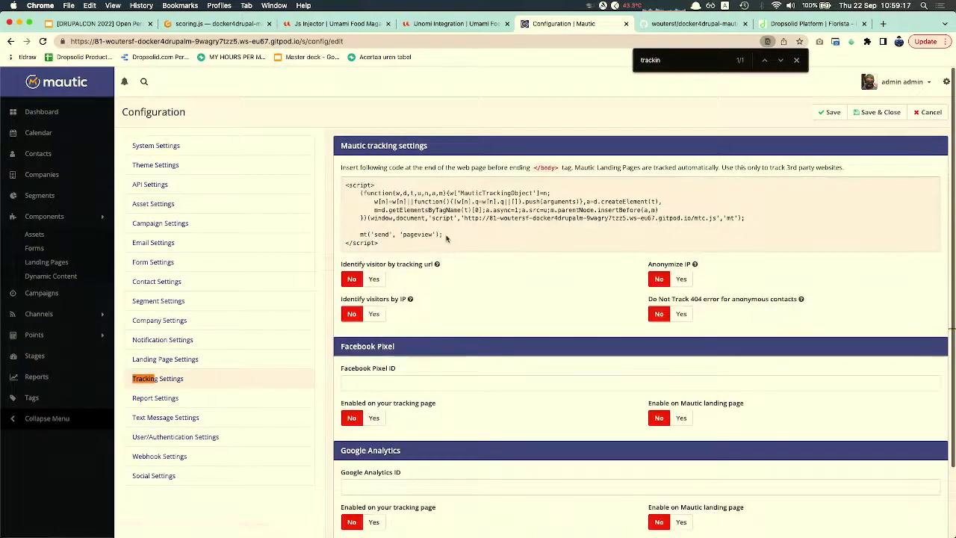
{"action": "left_click_drag", "start_coordinate": [443, 235], "coordinate": [336, 199]}
{"action": "key", "text": "super+c"}
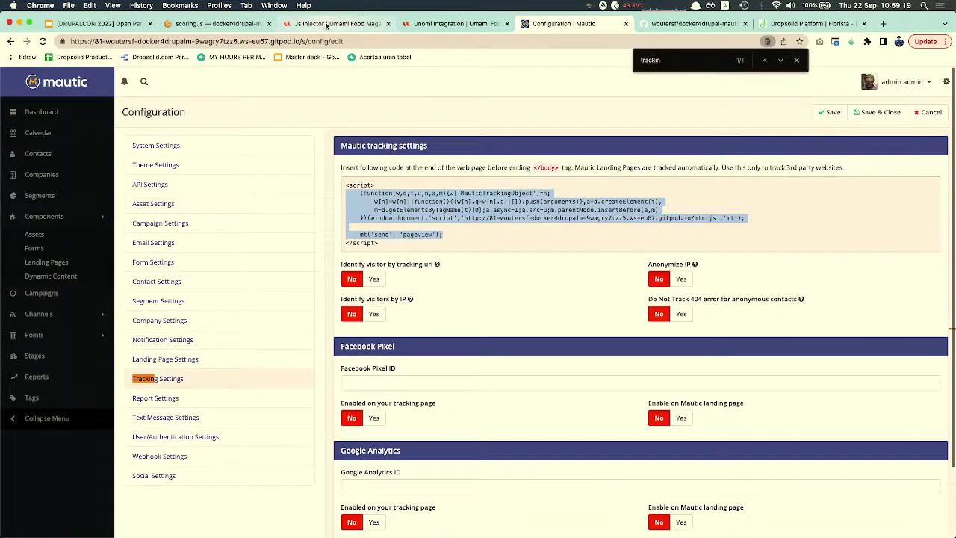
{"action": "left_click", "coordinate": [332, 23]}
{"action": "left_click", "coordinate": [70, 272]}
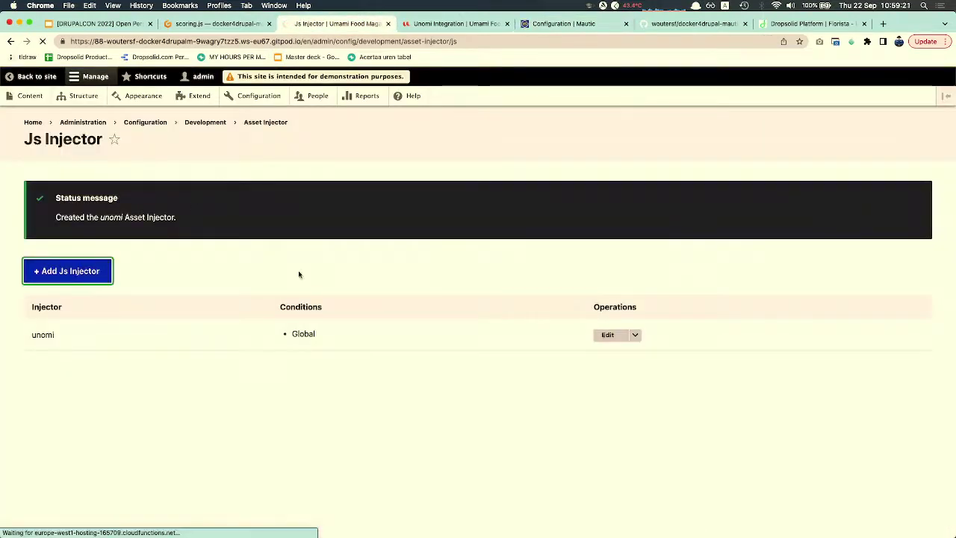
- Paste the Mautic tracking code, change its http to https, and label the injector mautic
{"action": "left_click", "coordinate": [112, 292]}
{"action": "key", "text": "super+v"}
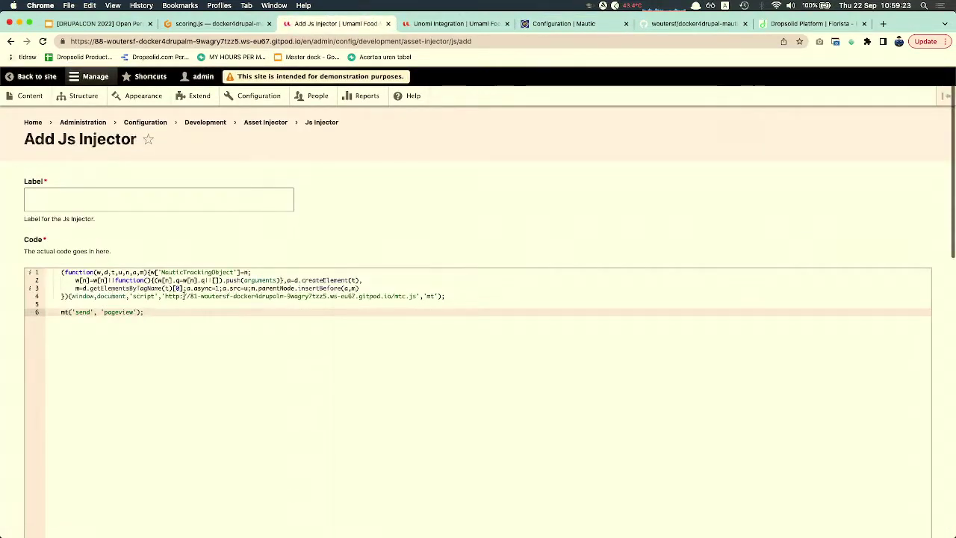
{"action": "left_click", "coordinate": [182, 298]}
{"action": "type", "text": "s"}
{"action": "left_click", "coordinate": [89, 198]}
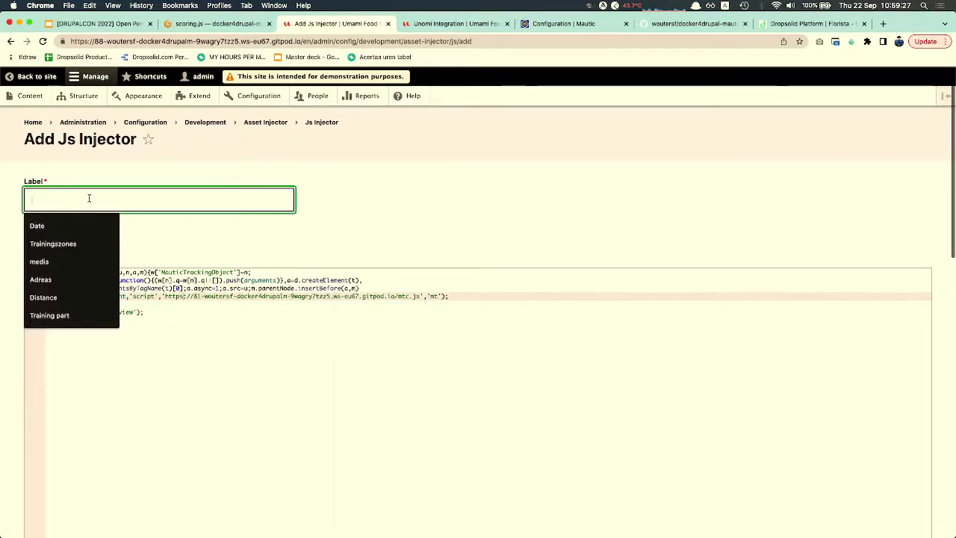
{"action": "type", "text": "mautic"}
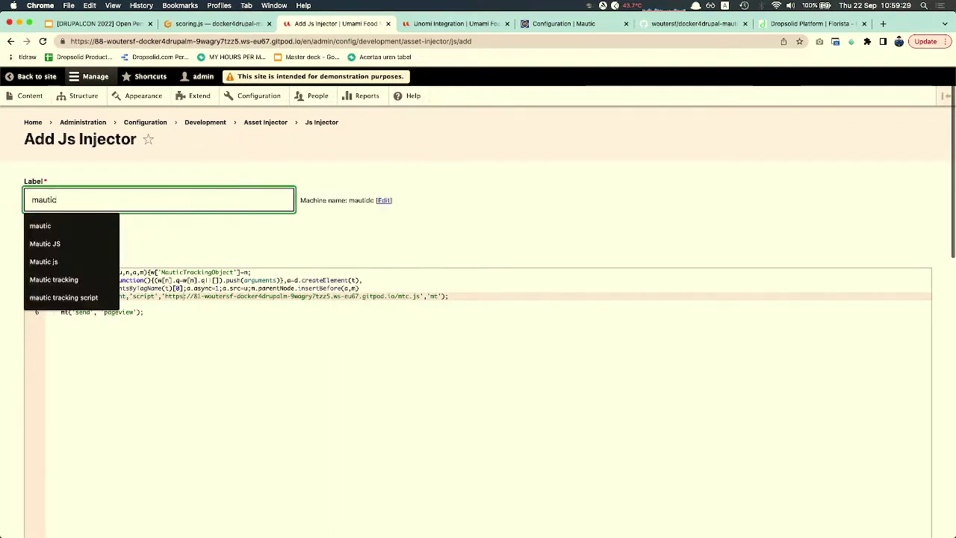
{"action": "left_click", "coordinate": [363, 235]}
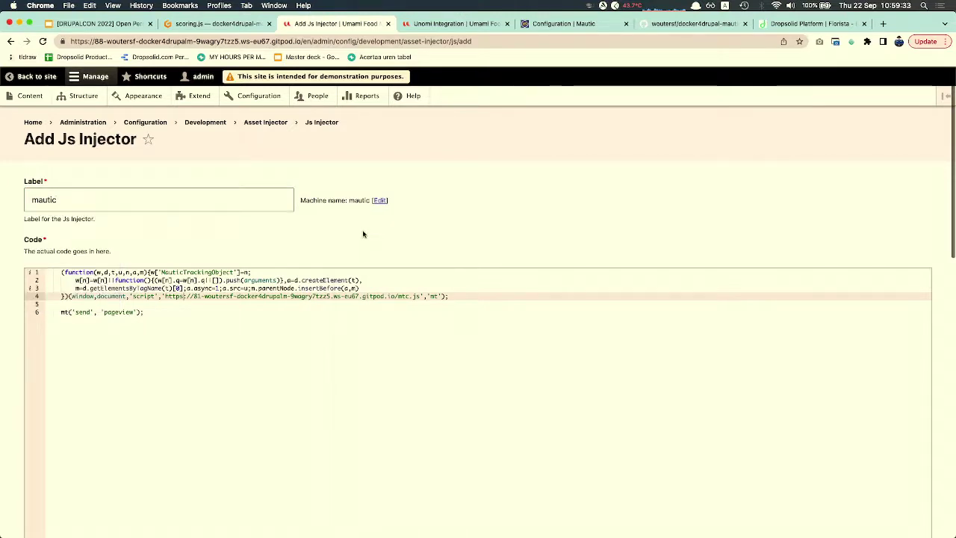
- Turn off Preprocess JS, load the script in the page header, and save the mautic injector
{"action": "scroll", "coordinate": [363, 235], "scroll_direction": "down", "scroll_amount": 10}
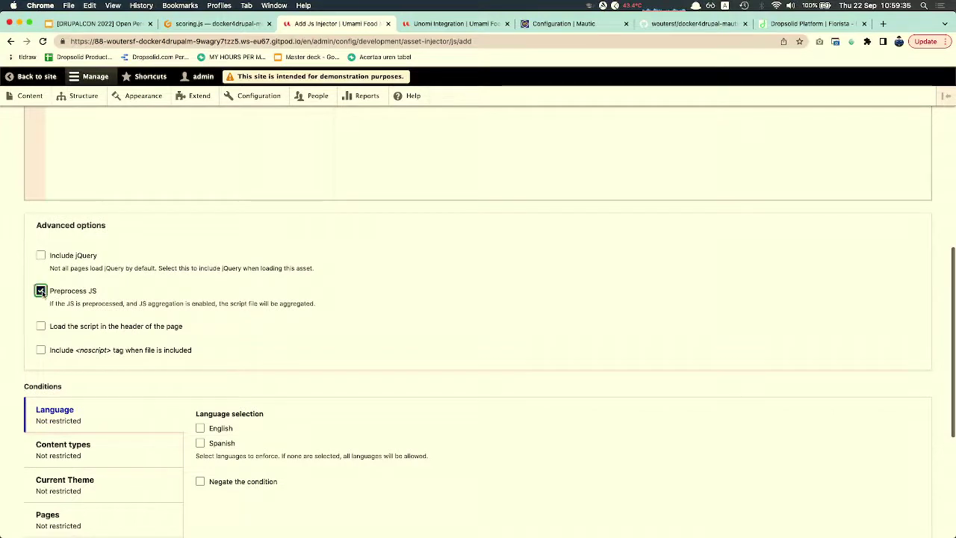
{"action": "left_click", "coordinate": [41, 290]}
{"action": "left_click", "coordinate": [41, 327]}
{"action": "scroll", "coordinate": [180, 374], "scroll_direction": "down", "scroll_amount": 5}
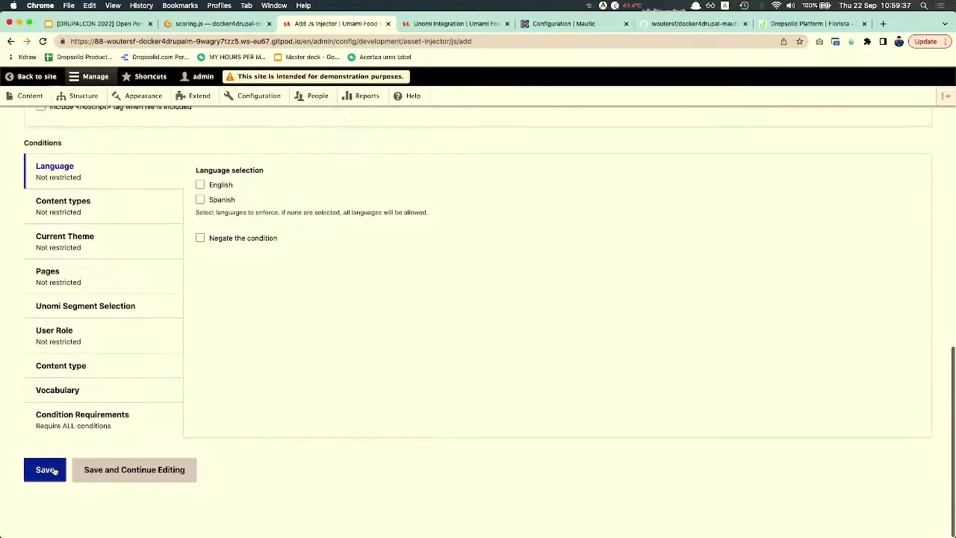
{"action": "left_click", "coordinate": [52, 470]}
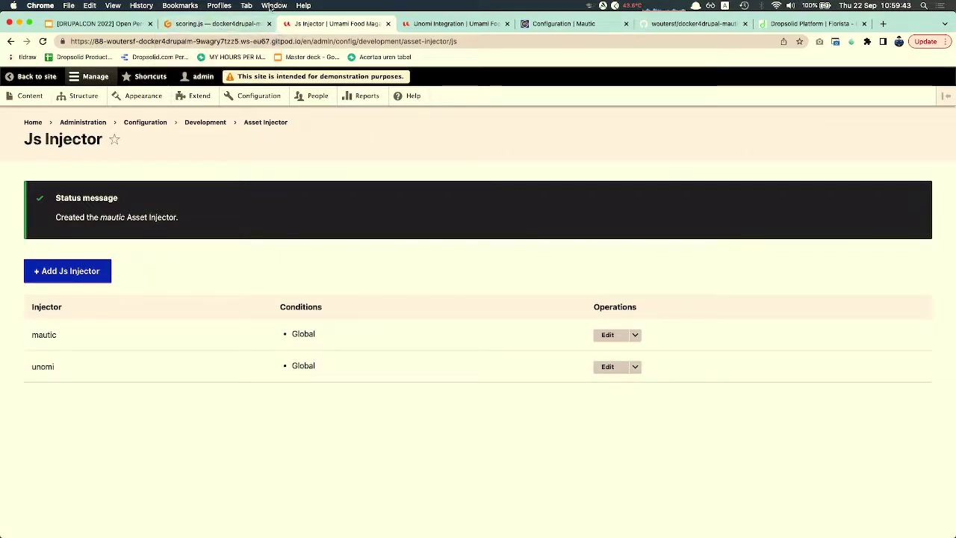
{"action": "left_click", "coordinate": [219, 28]}
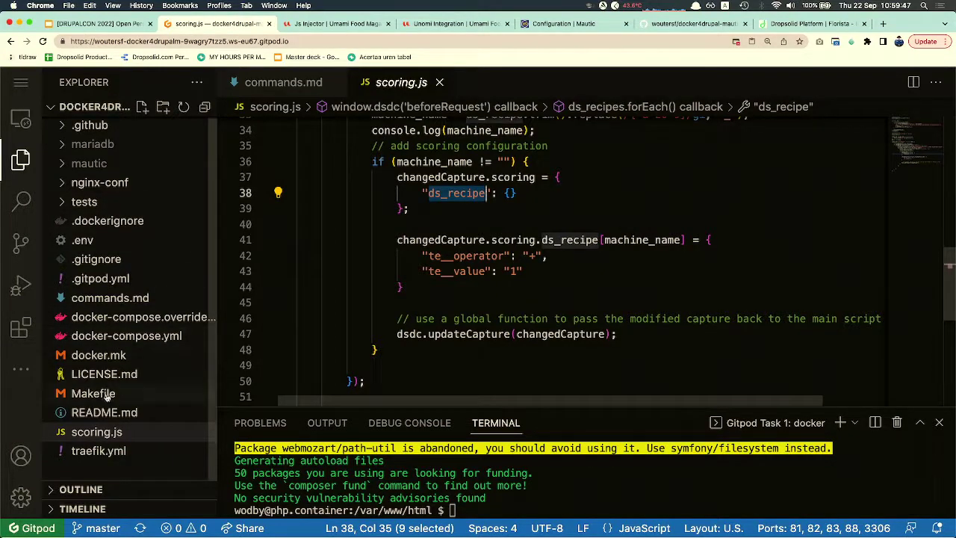
- Copy the metatag keyword tokens line at line 51 of commands.md
{"action": "left_click", "coordinate": [109, 298]}
{"action": "scroll", "coordinate": [280, 287], "scroll_direction": "down", "scroll_amount": 3}
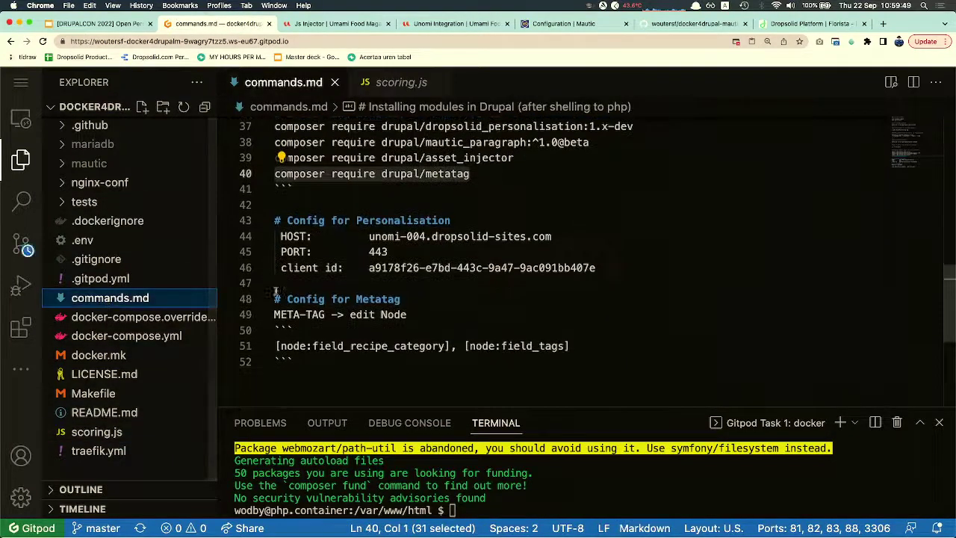
{"action": "left_click", "coordinate": [276, 300]}
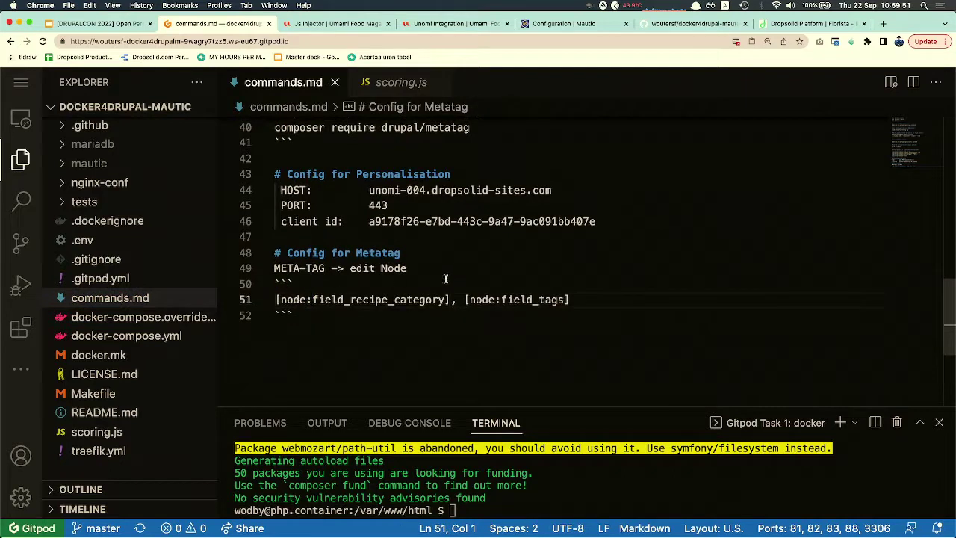
{"action": "key", "text": "super+Right"}
{"action": "key", "text": "super+shift+Left"}
{"action": "key", "text": "super+c"}
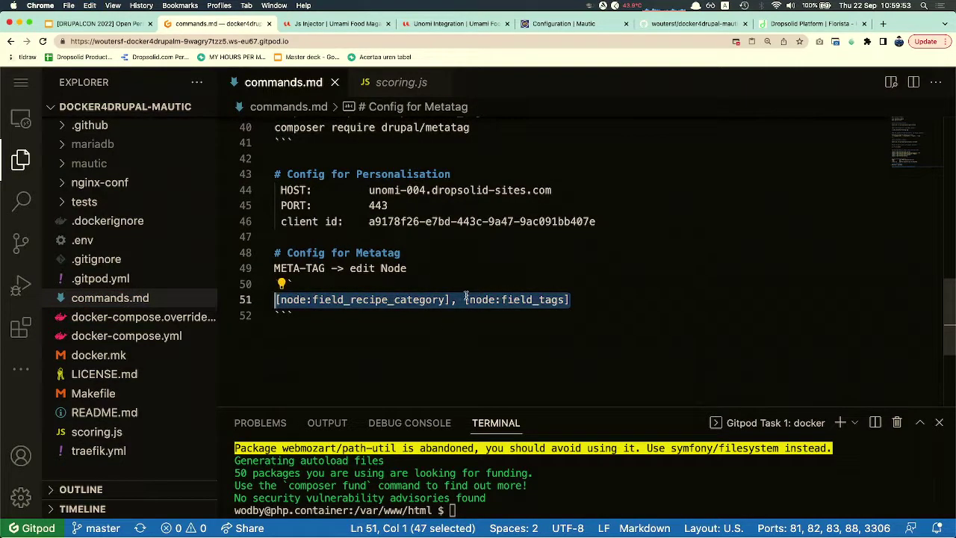
{"action": "left_click", "coordinate": [345, 24]}
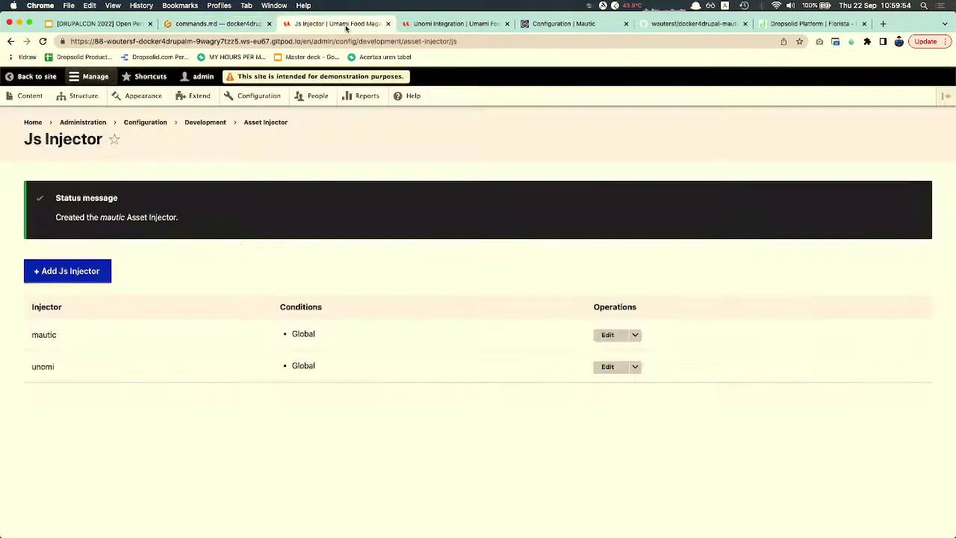
- Paste the recipe category and tags tokens into the Content metatag defaults' Keywords field
{"action": "left_click", "coordinate": [260, 97]}
{"action": "type", "text": "tata"}
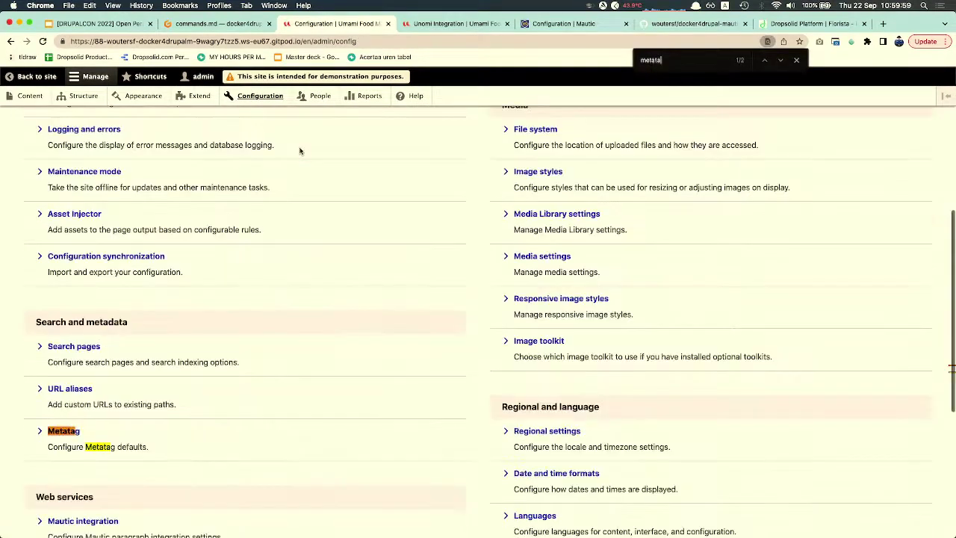
{"action": "left_click", "coordinate": [63, 432]}
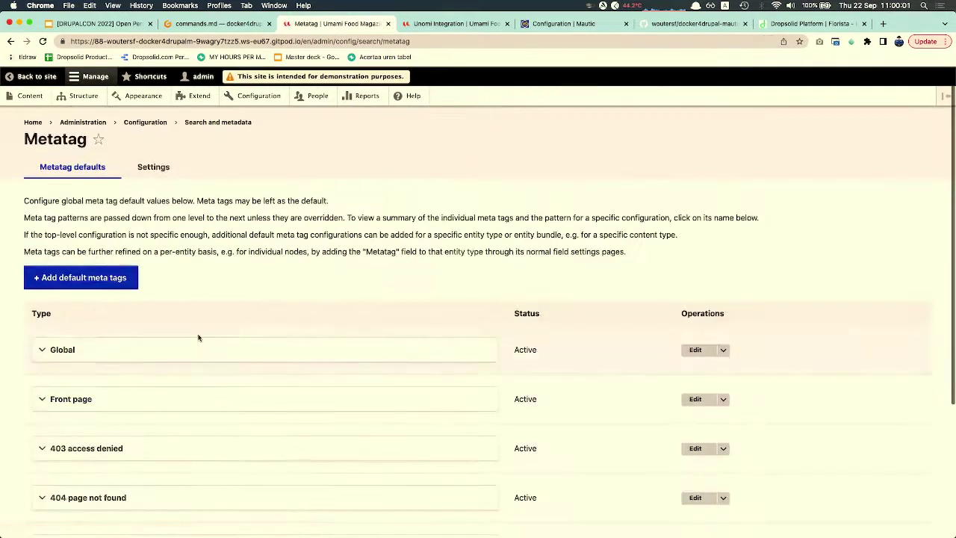
{"action": "scroll", "coordinate": [198, 338], "scroll_direction": "down", "scroll_amount": 2}
{"action": "left_click", "coordinate": [690, 451]}
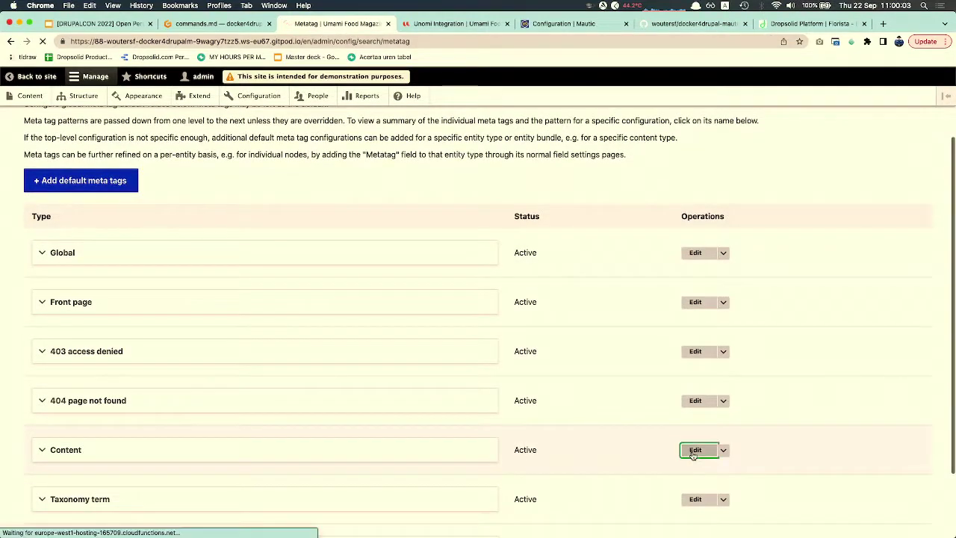
{"action": "scroll", "coordinate": [258, 277], "scroll_direction": "down", "scroll_amount": 5}
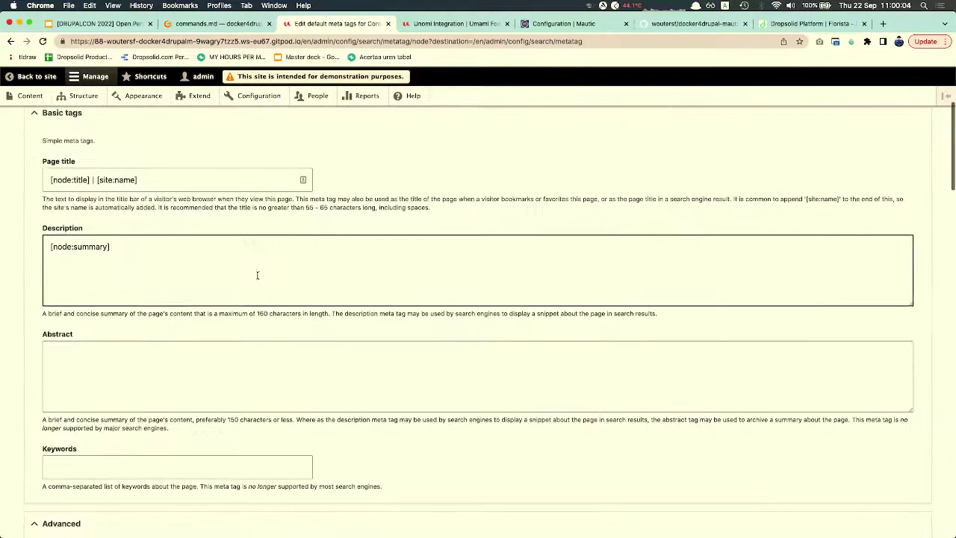
{"action": "left_click", "coordinate": [88, 463]}
{"action": "key", "text": "super+v"}
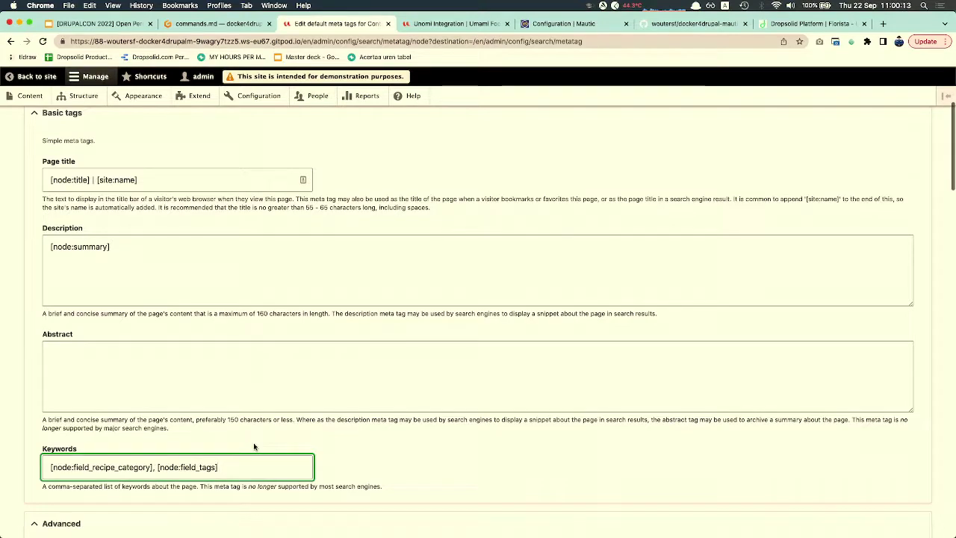
- Save the Content metatag defaults and check the commands.md notes
{"action": "scroll", "coordinate": [253, 446], "scroll_direction": "down", "scroll_amount": 10}
{"action": "scroll", "coordinate": [309, 464], "scroll_direction": "down", "scroll_amount": 10}
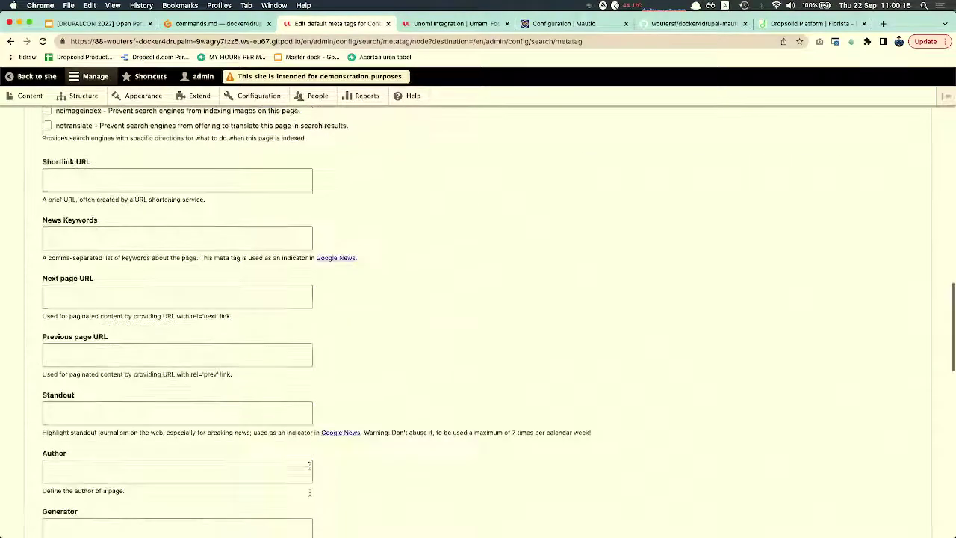
{"action": "right_click", "coordinate": [403, 357]}
{"action": "key", "text": "Escape"}
{"action": "scroll", "coordinate": [403, 329], "scroll_direction": "down", "scroll_amount": 15}
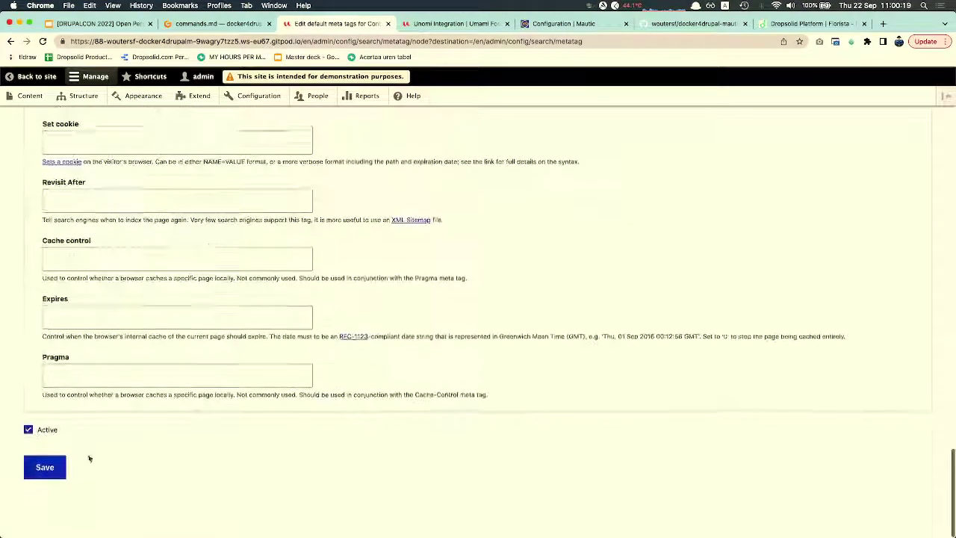
{"action": "left_click", "coordinate": [45, 467]}
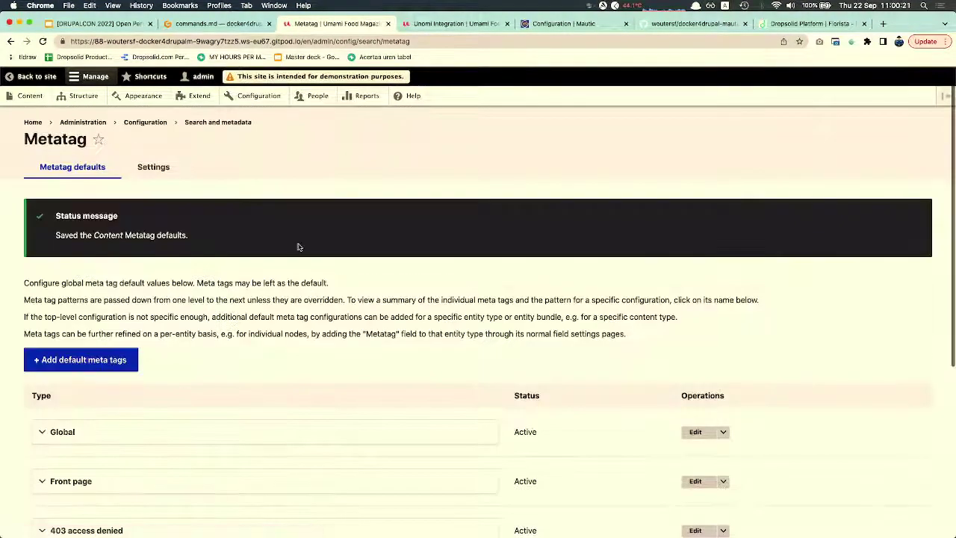
{"action": "left_click", "coordinate": [237, 27]}
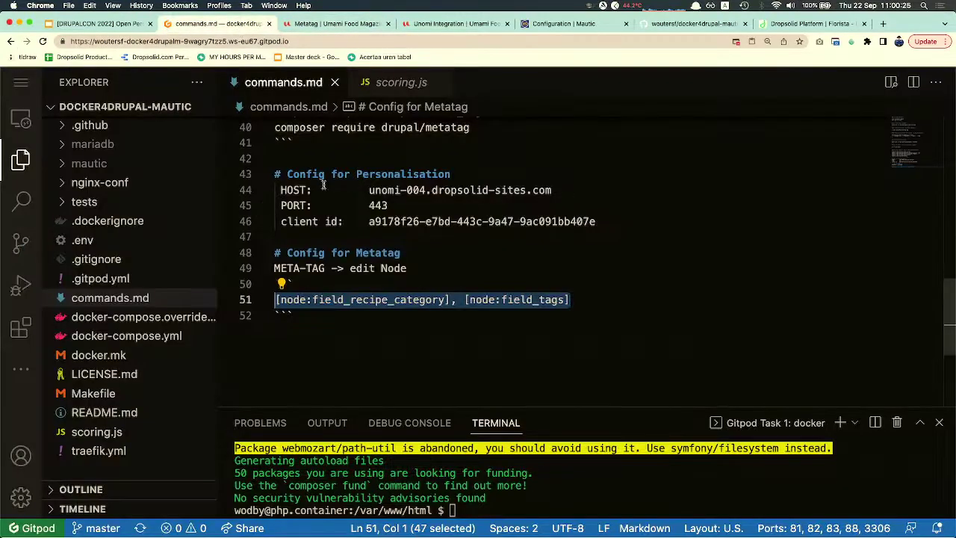
{"action": "scroll", "coordinate": [321, 185], "scroll_direction": "up", "scroll_amount": 10}
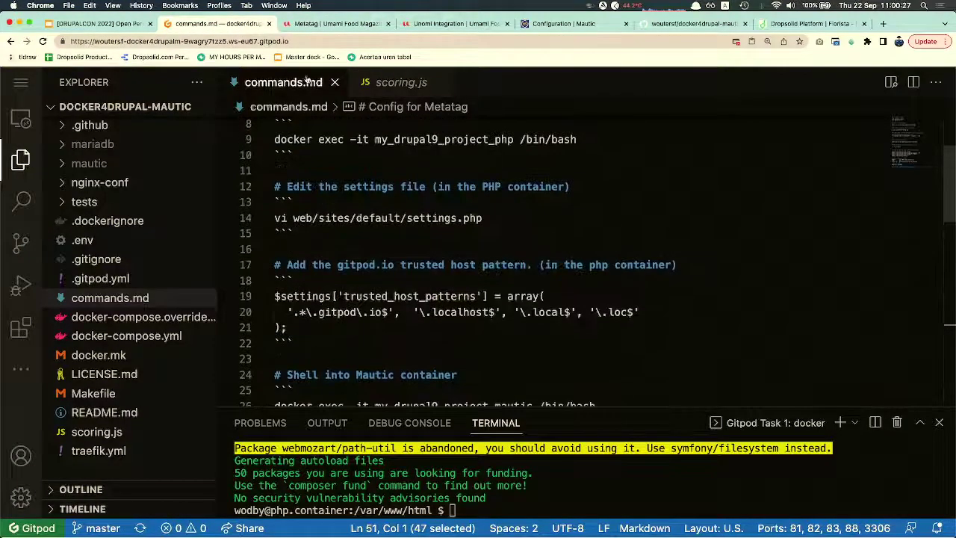
{"action": "left_click", "coordinate": [328, 24]}
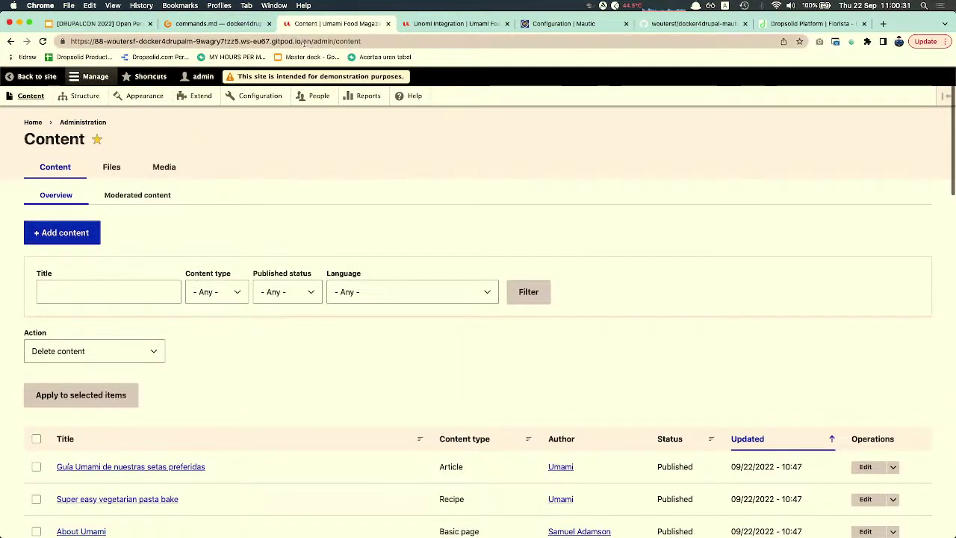
- Load the Umami home page in a private window with the developer tools open
{"action": "left_click_drag", "start_coordinate": [303, 42], "coordinate": [380, 68]}
{"action": "key", "text": "BackSpace"}
{"action": "key", "text": "super+a"}
{"action": "key", "text": "super+c"}
{"action": "key", "text": "super+shift+n"}
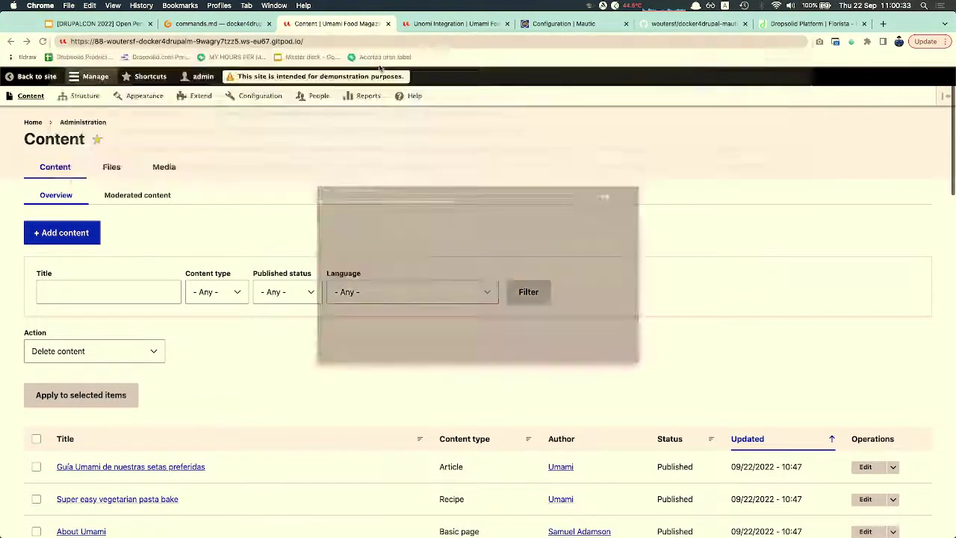
{"action": "key", "text": "super+v"}
{"action": "key", "text": "Return"}
{"action": "key", "text": "super+alt+u"}
{"action": "key", "text": "super+alt+i"}
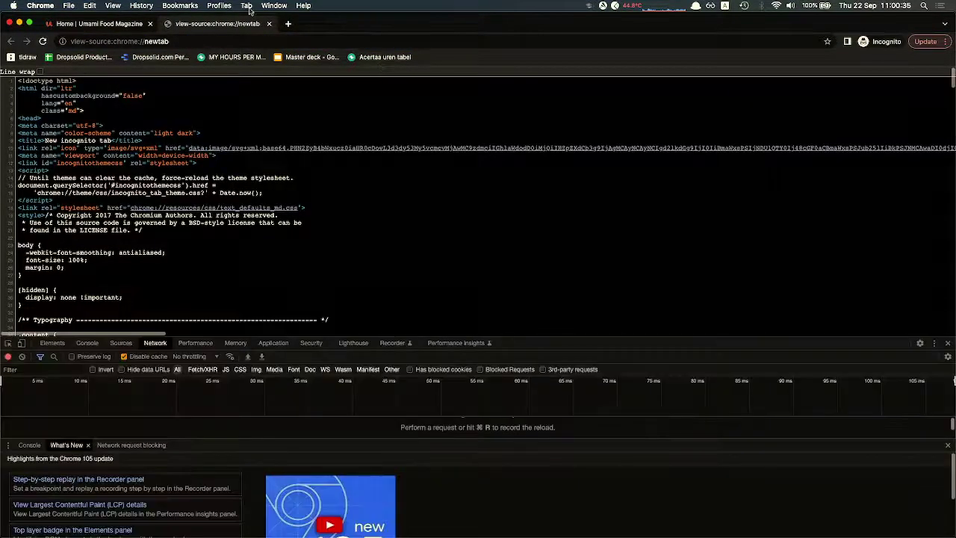
{"action": "left_click", "coordinate": [269, 24]}
{"action": "key", "text": "super+r"}
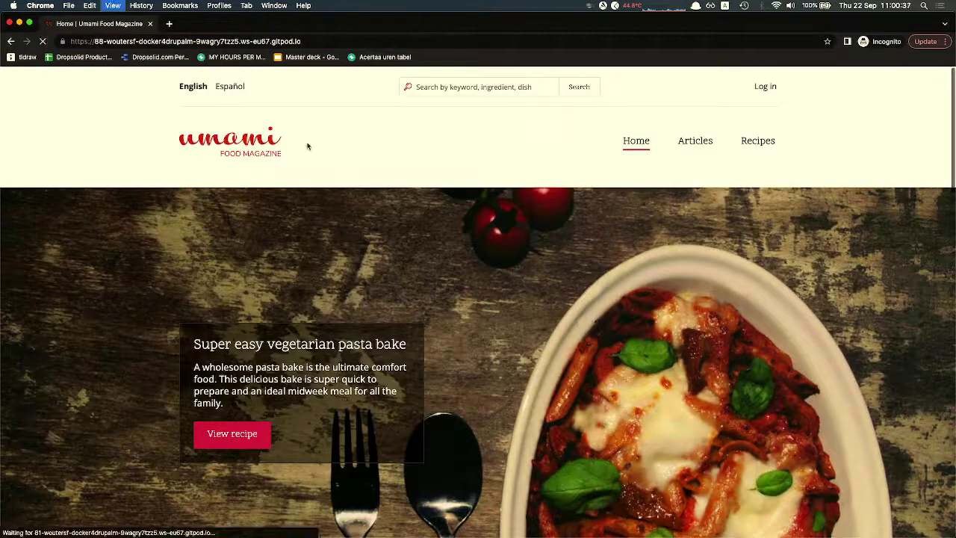
{"action": "key", "text": "super+alt+i"}
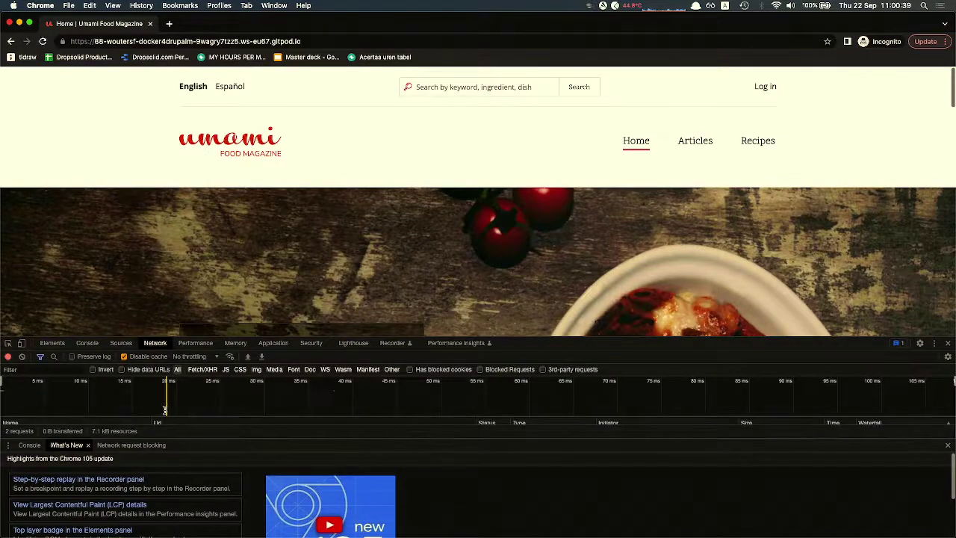
{"action": "key", "text": "Escape"}
- View the vegetarian pasta bake recipe and check its tags in the console log
{"action": "scroll", "coordinate": [536, 299], "scroll_direction": "down", "scroll_amount": 5}
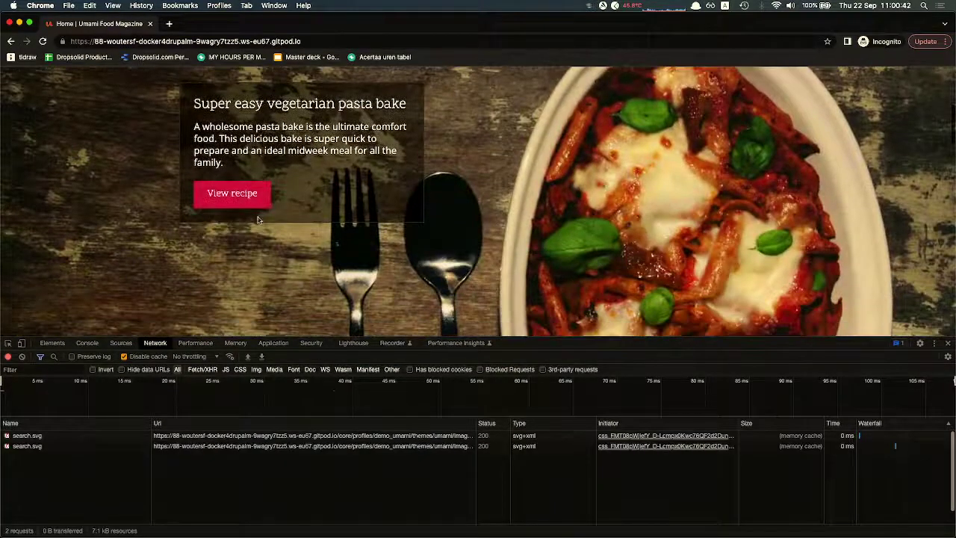
{"action": "left_click", "coordinate": [231, 192]}
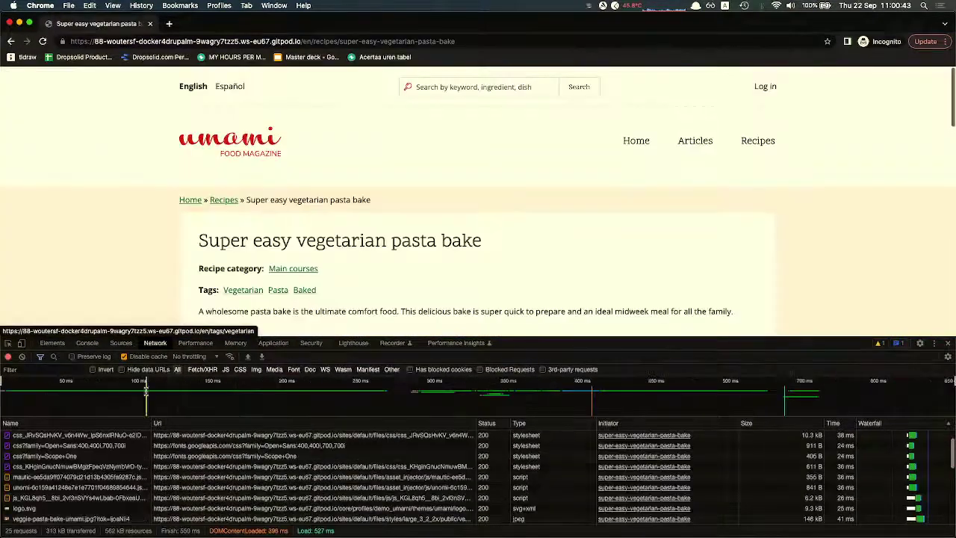
{"action": "left_click", "coordinate": [87, 343]}
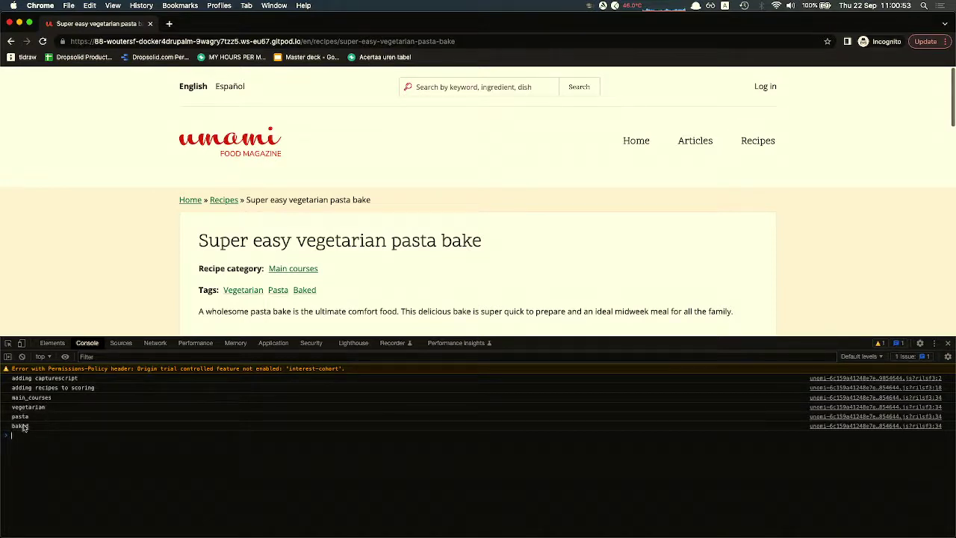
{"action": "scroll", "coordinate": [438, 233], "scroll_direction": "down", "scroll_amount": 2}
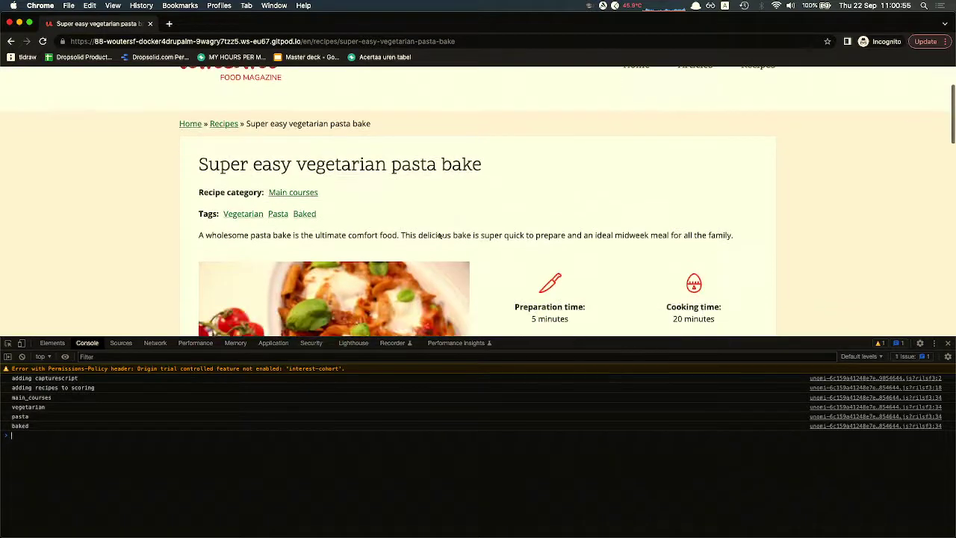
{"action": "scroll", "coordinate": [317, 196], "scroll_direction": "up", "scroll_amount": 1}
{"action": "left_click_drag", "start_coordinate": [316, 188], "coordinate": [306, 188]}
- View the vegan chocolate and nut brownies recipe, then close the private window
{"action": "key", "text": "shift+Tab"}
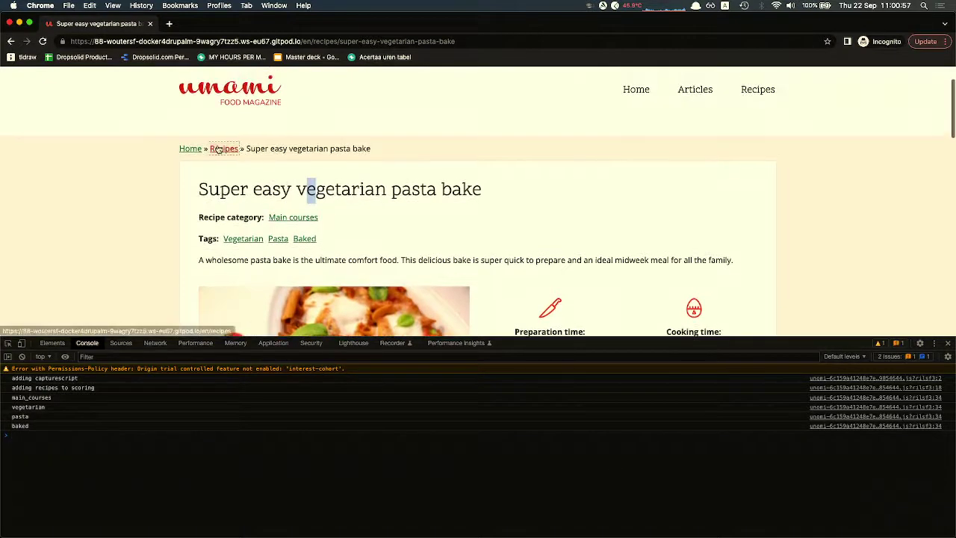
{"action": "key", "text": "Return"}
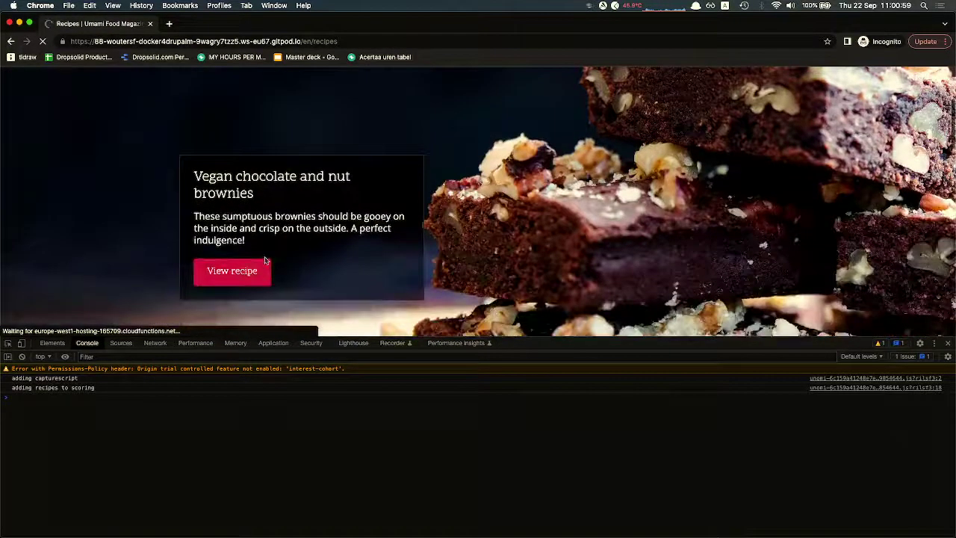
{"action": "left_click", "coordinate": [243, 274]}
{"action": "scroll", "coordinate": [224, 254], "scroll_direction": "down", "scroll_amount": 1}
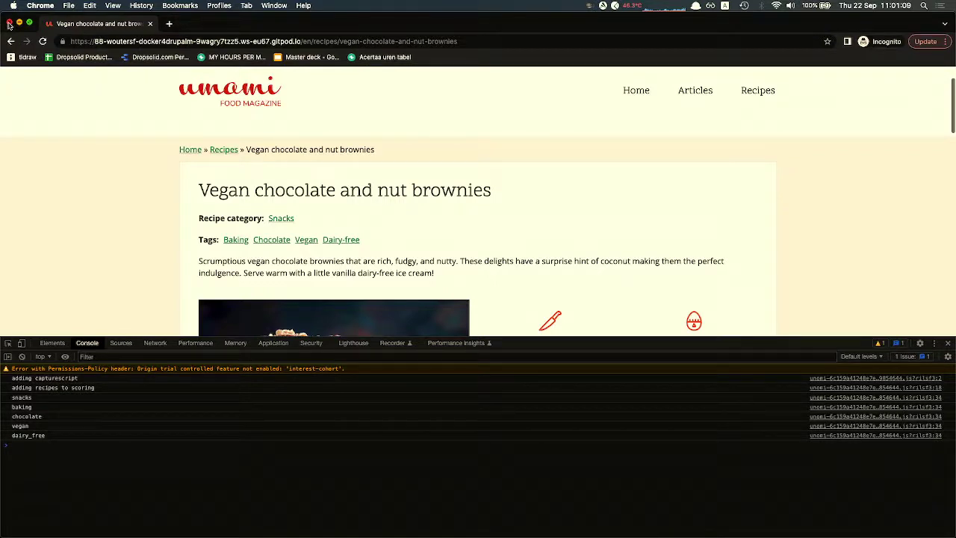
{"action": "left_click", "coordinate": [9, 24]}
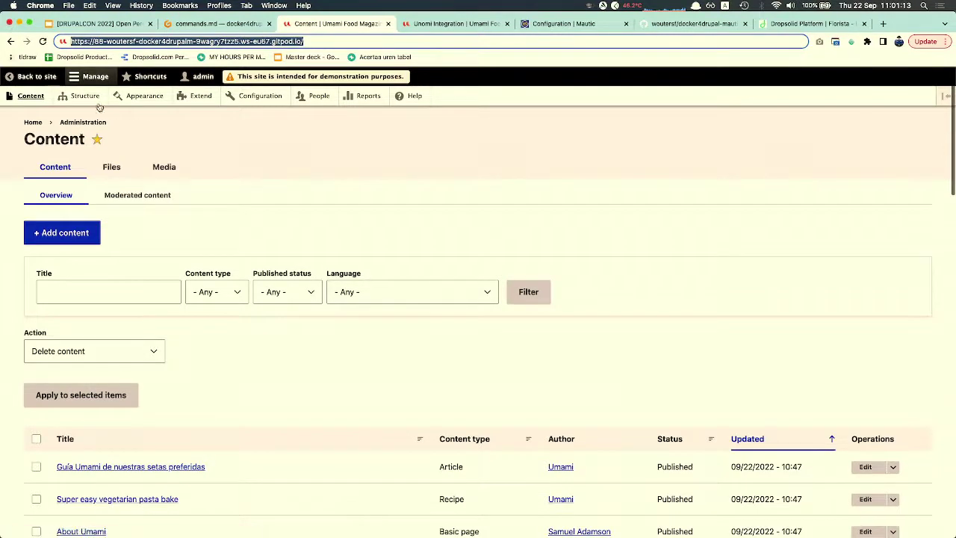
- Place a new block in the Umami Content region and choose to add a custom block
{"action": "left_click", "coordinate": [88, 102]}
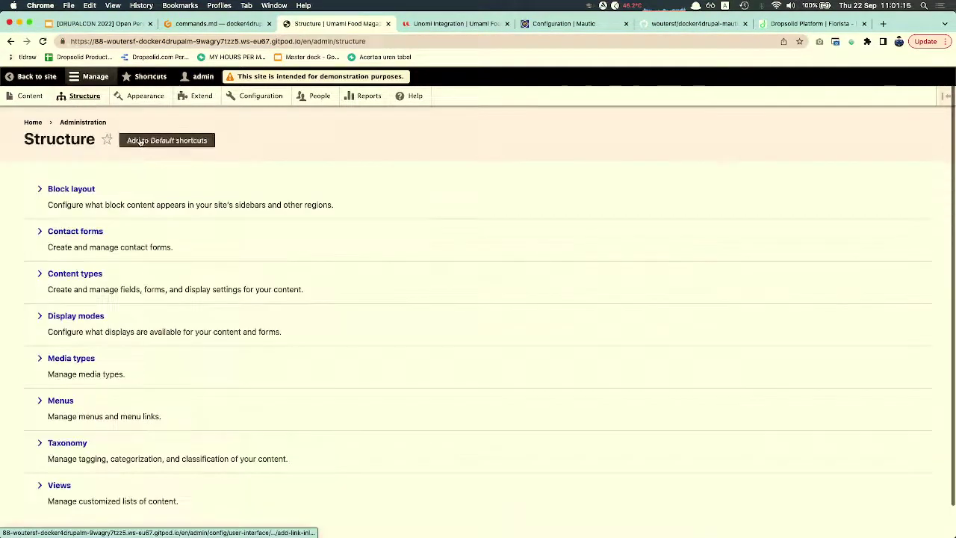
{"action": "left_click", "coordinate": [61, 188]}
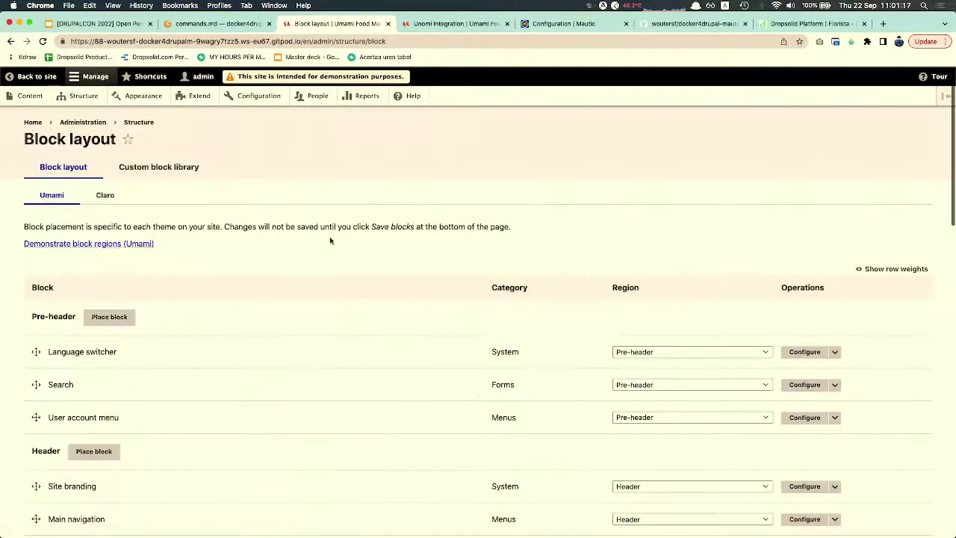
{"action": "scroll", "coordinate": [172, 306], "scroll_direction": "down", "scroll_amount": 5}
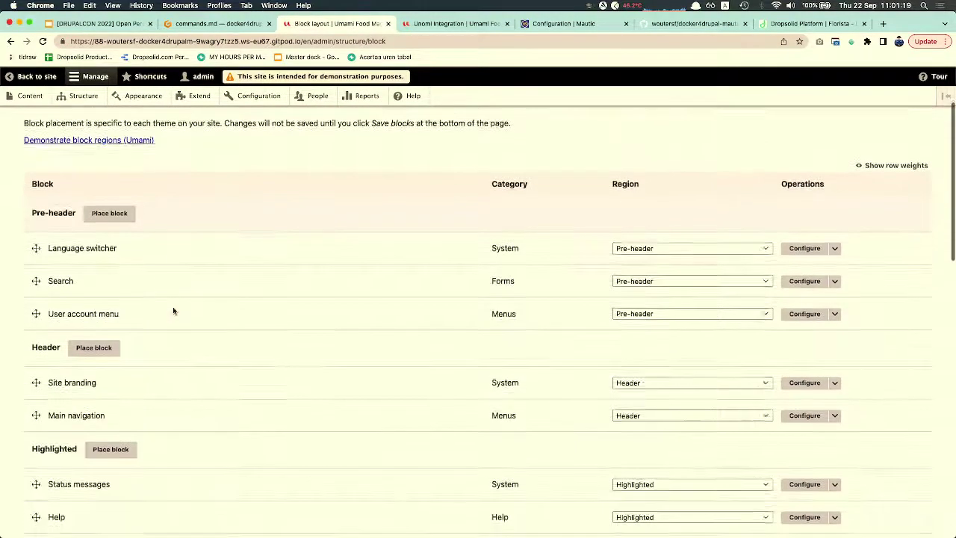
{"action": "scroll", "coordinate": [173, 311], "scroll_direction": "down", "scroll_amount": 4}
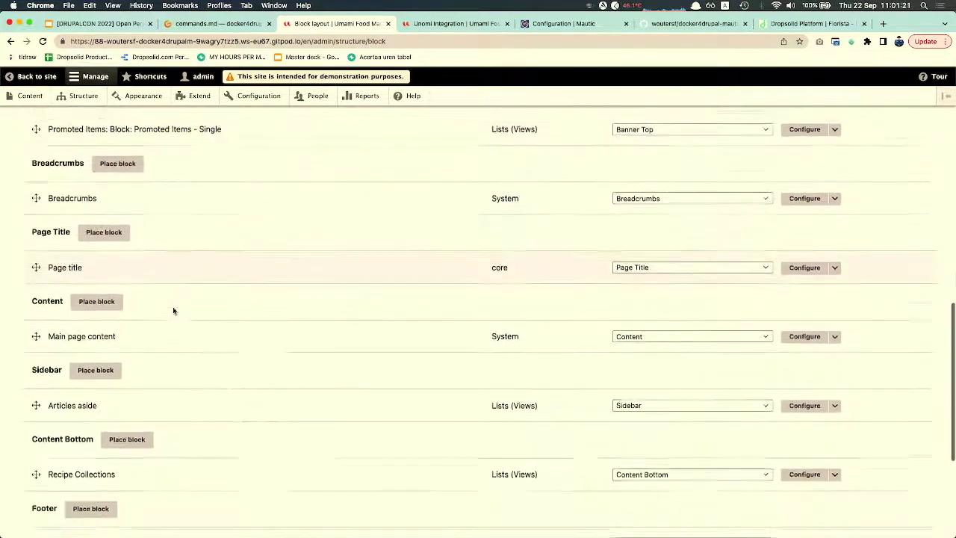
{"action": "left_click", "coordinate": [105, 288]}
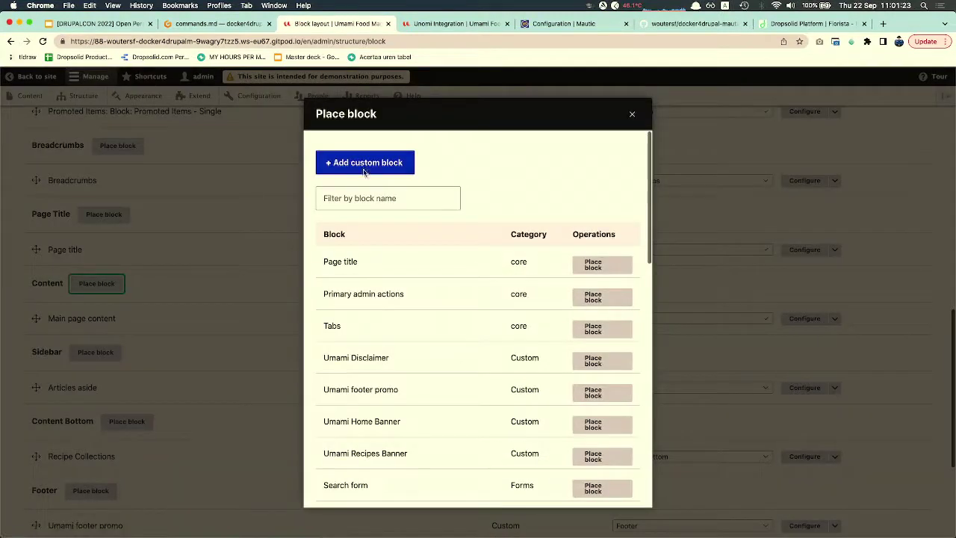
{"action": "left_click", "coordinate": [367, 162]}
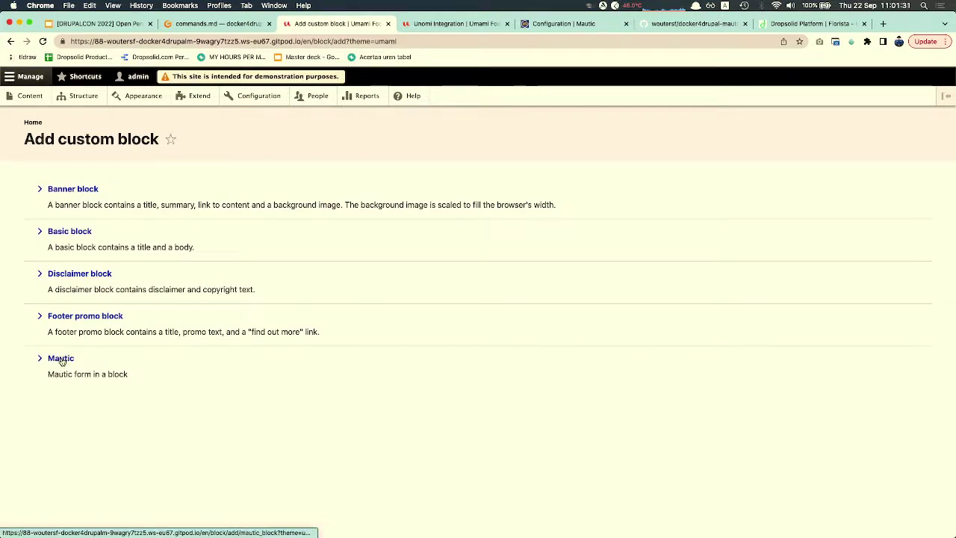
- Create a Mautic block described as 'chocolate subscription block'
{"action": "left_click", "coordinate": [60, 358]}
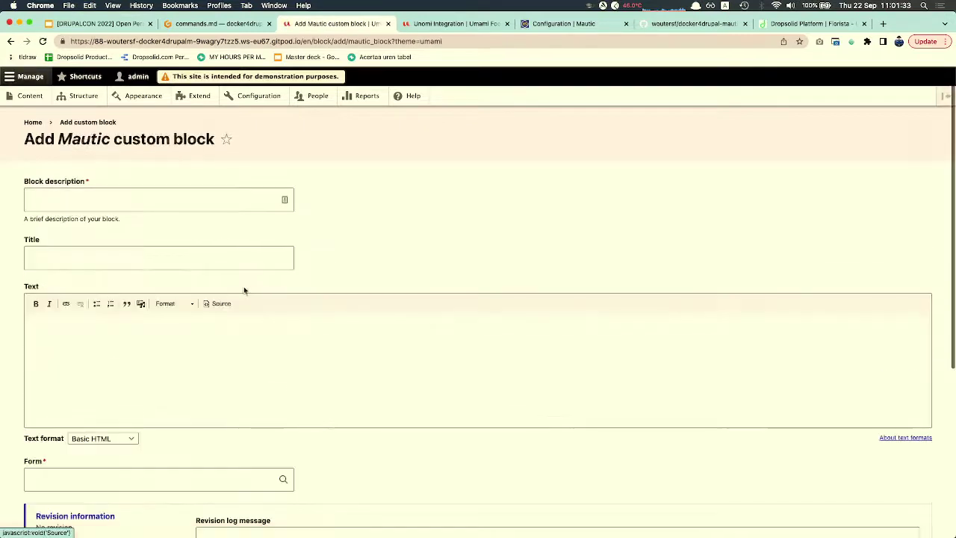
{"action": "left_click", "coordinate": [142, 199]}
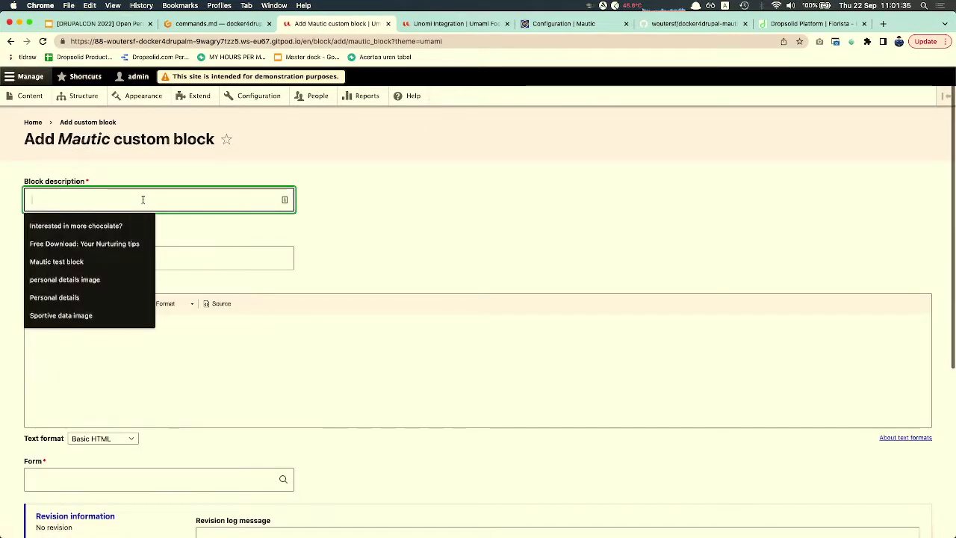
{"action": "type", "text": "choco"}
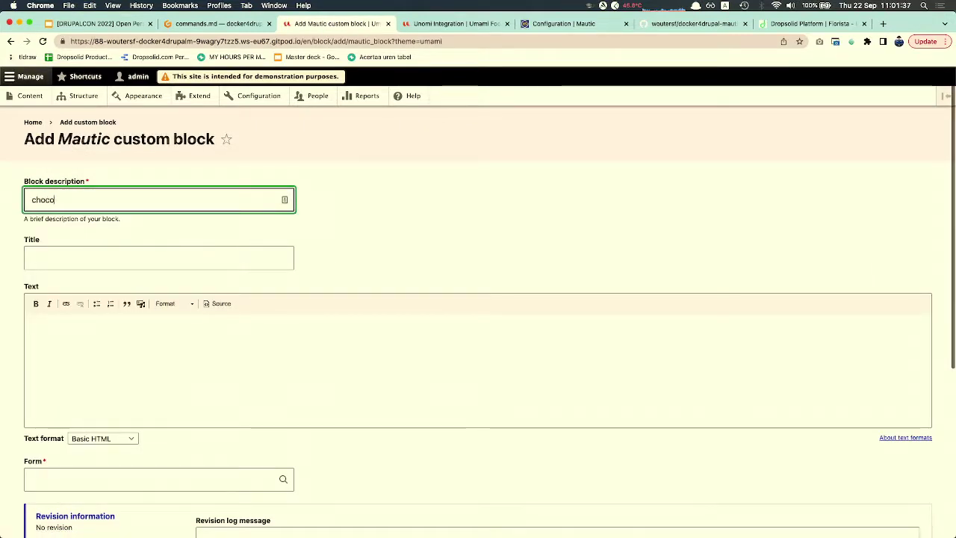
{"action": "type", "text": "late subu"}
{"action": "key", "text": "BackSpace"}
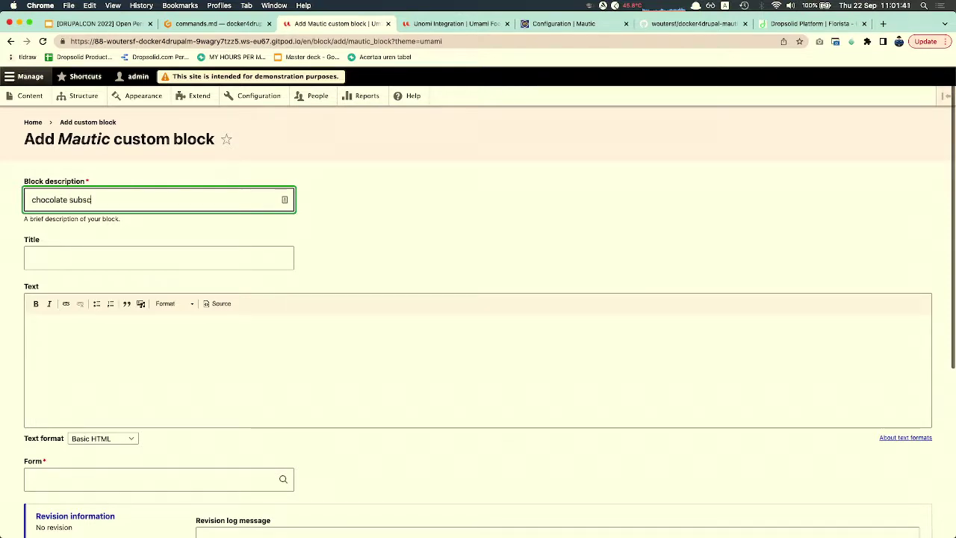
{"action": "type", "text": "scriptiono block"}
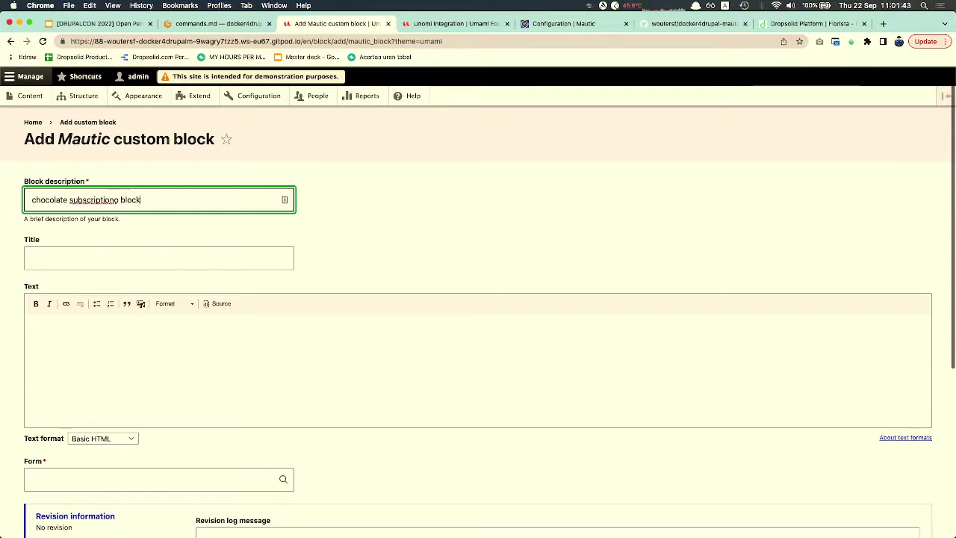
{"action": "key", "text": "BackSpace"}
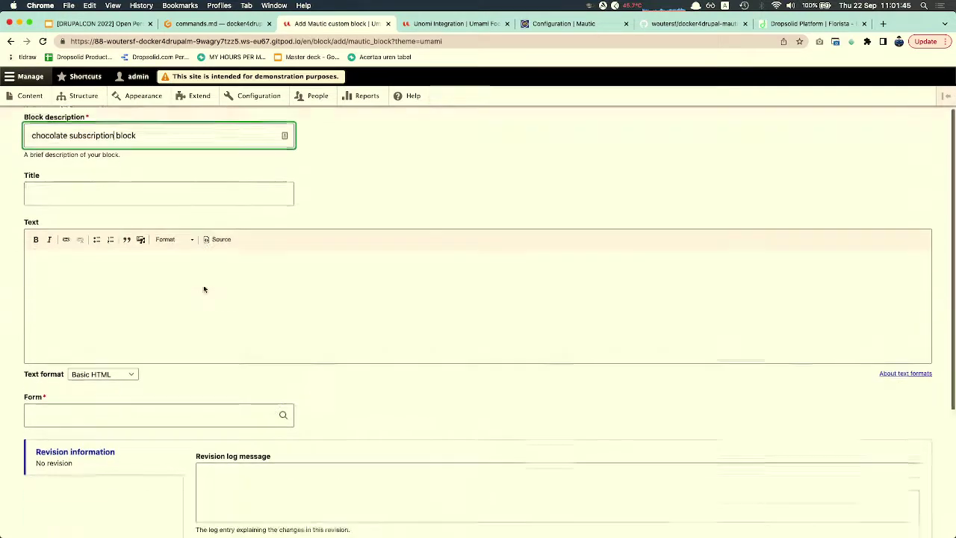
- Embed the 'I want the chocolate newsletter (2)' Mautic form in the block
{"action": "scroll", "coordinate": [203, 284], "scroll_direction": "down", "scroll_amount": 5}
{"action": "left_click", "coordinate": [149, 298]}
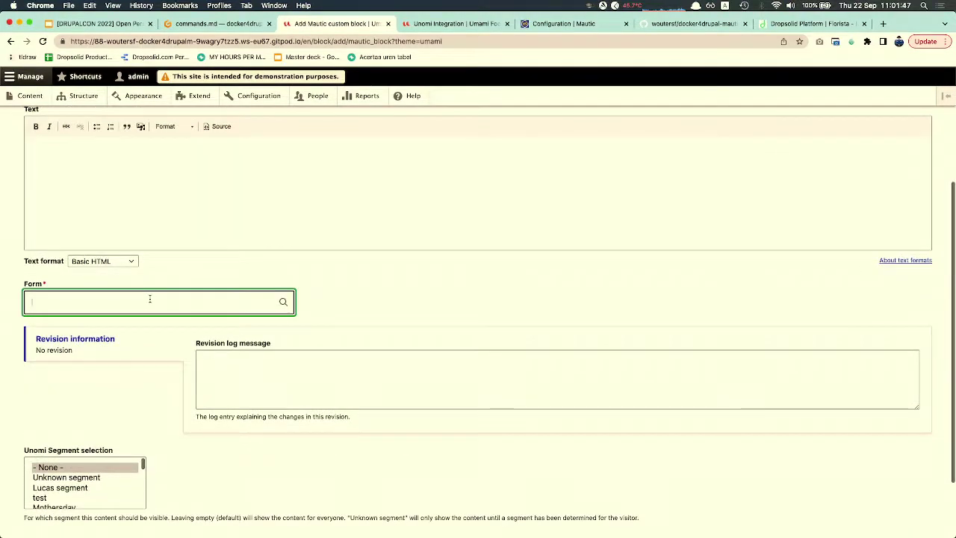
{"action": "key", "text": "BackSpace"}
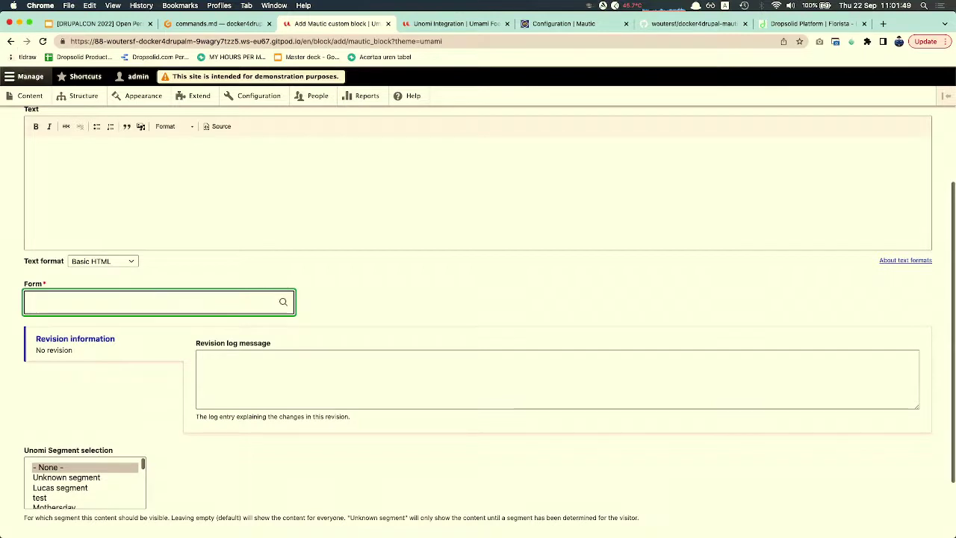
{"action": "key", "text": "Down"}
{"action": "key", "text": "Return"}
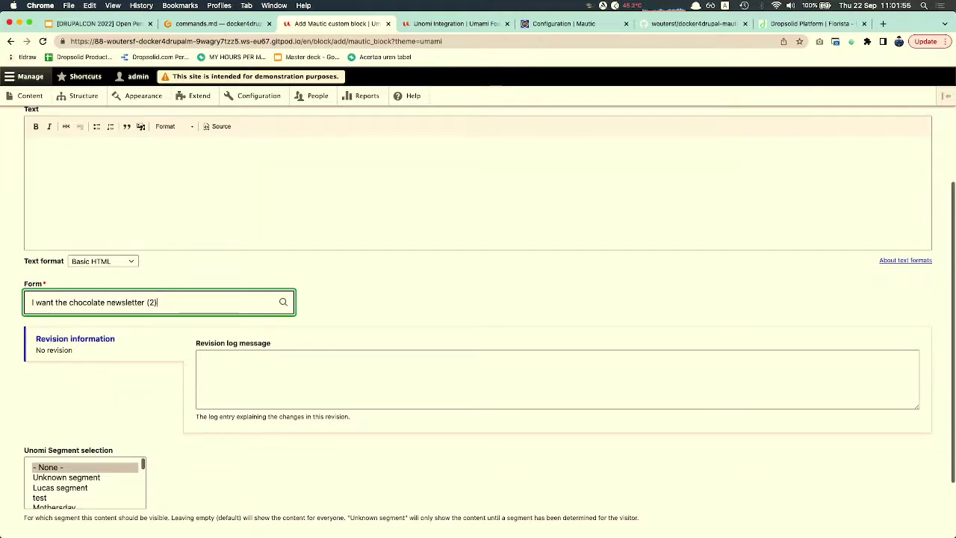
- Target the block to the people liking chocolate Unomi segment and save it
{"action": "scroll", "coordinate": [172, 324], "scroll_direction": "down", "scroll_amount": 2}
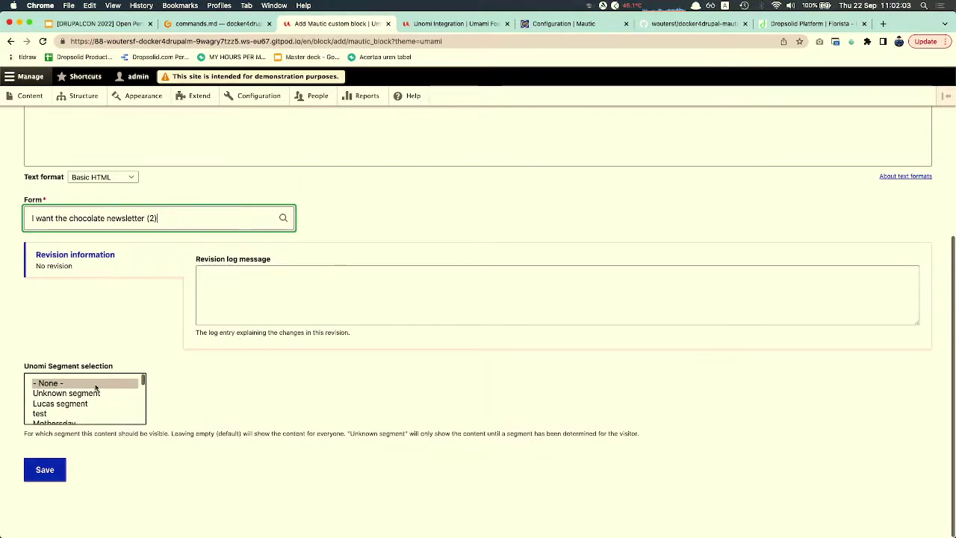
{"action": "scroll", "coordinate": [96, 387], "scroll_direction": "down", "scroll_amount": 5}
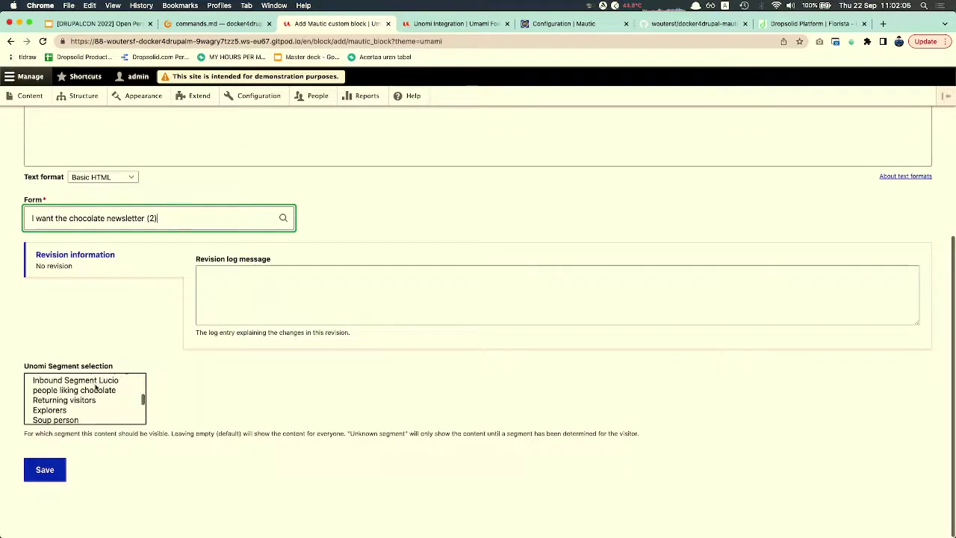
{"action": "scroll", "coordinate": [96, 386], "scroll_direction": "down", "scroll_amount": 5}
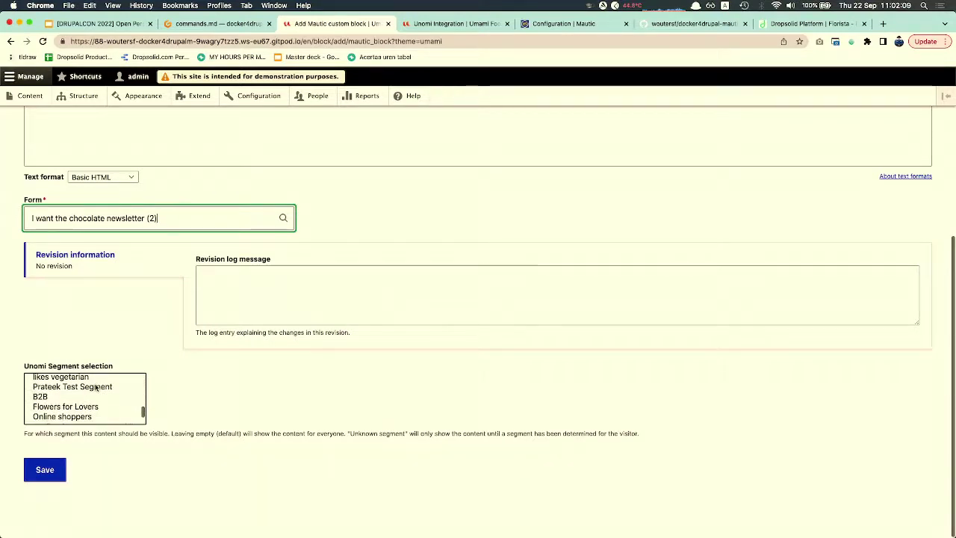
{"action": "scroll", "coordinate": [95, 387], "scroll_direction": "down", "scroll_amount": 2}
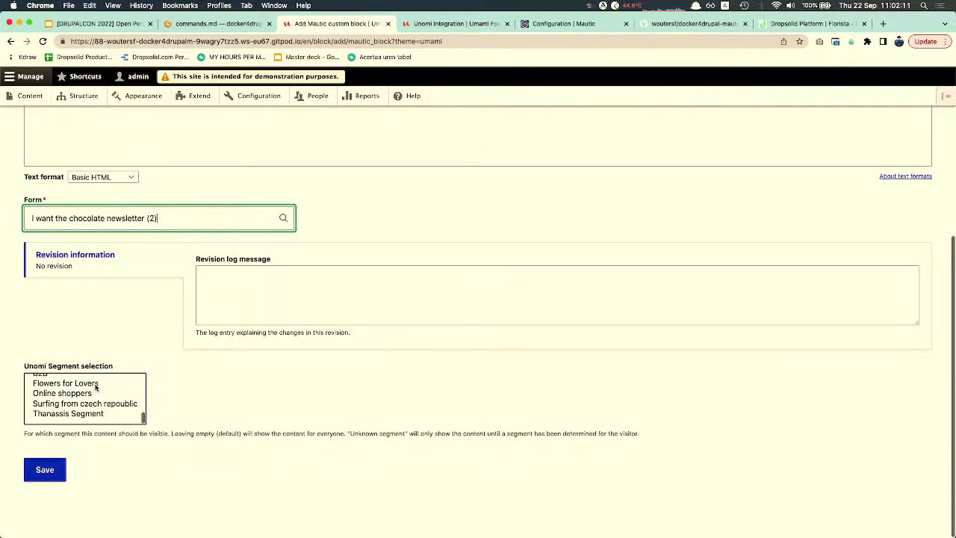
{"action": "scroll", "coordinate": [75, 408], "scroll_direction": "up", "scroll_amount": 3}
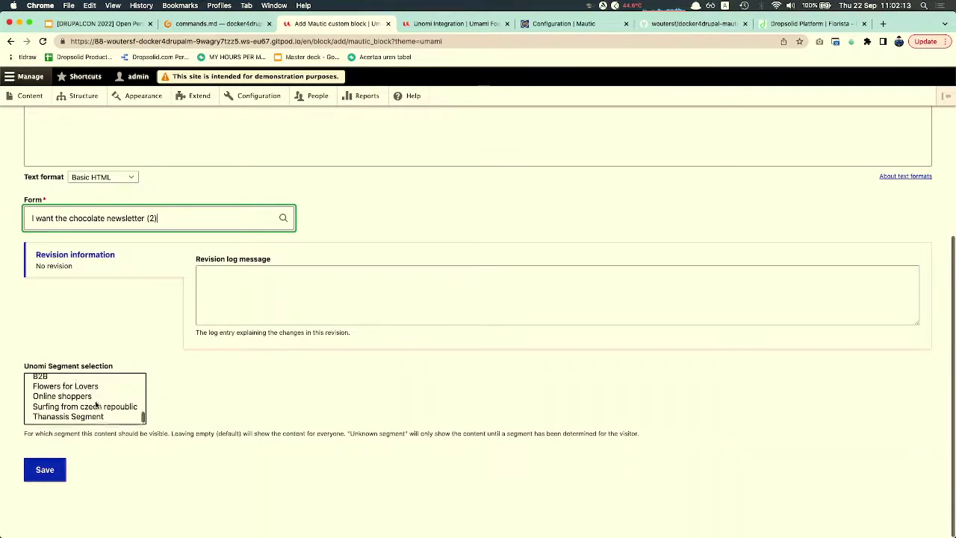
{"action": "left_click", "coordinate": [75, 404]}
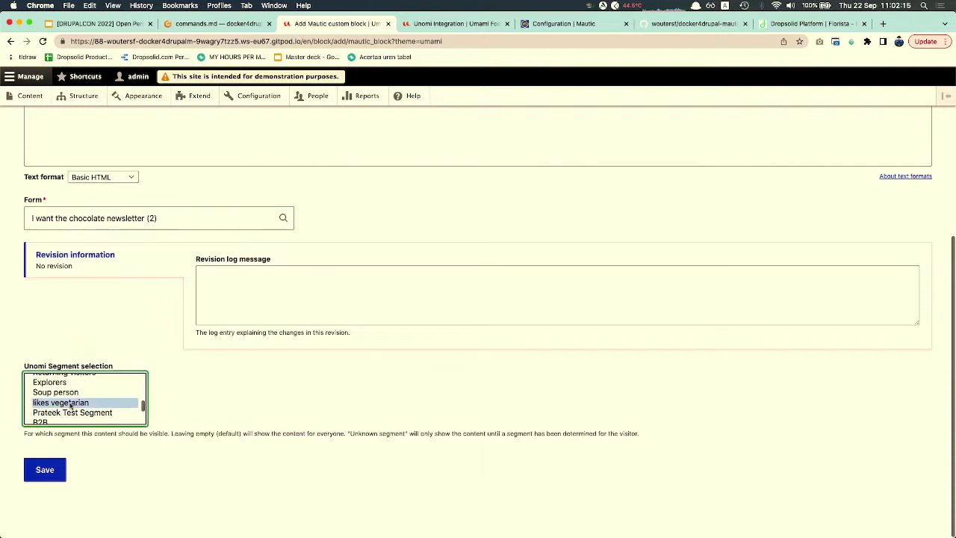
{"action": "left_click", "coordinate": [81, 393]}
{"action": "scroll", "coordinate": [79, 400], "scroll_direction": "up", "scroll_amount": 3}
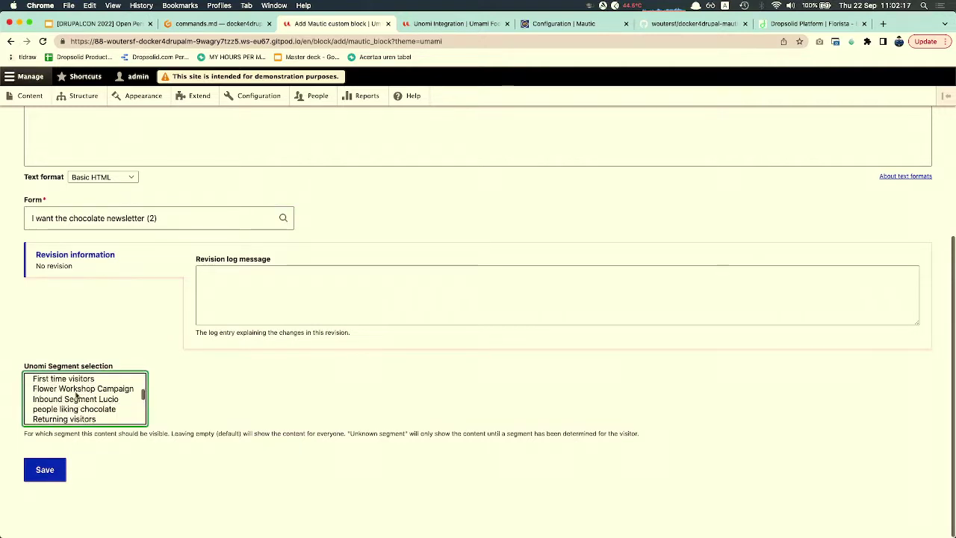
{"action": "left_click", "coordinate": [78, 410]}
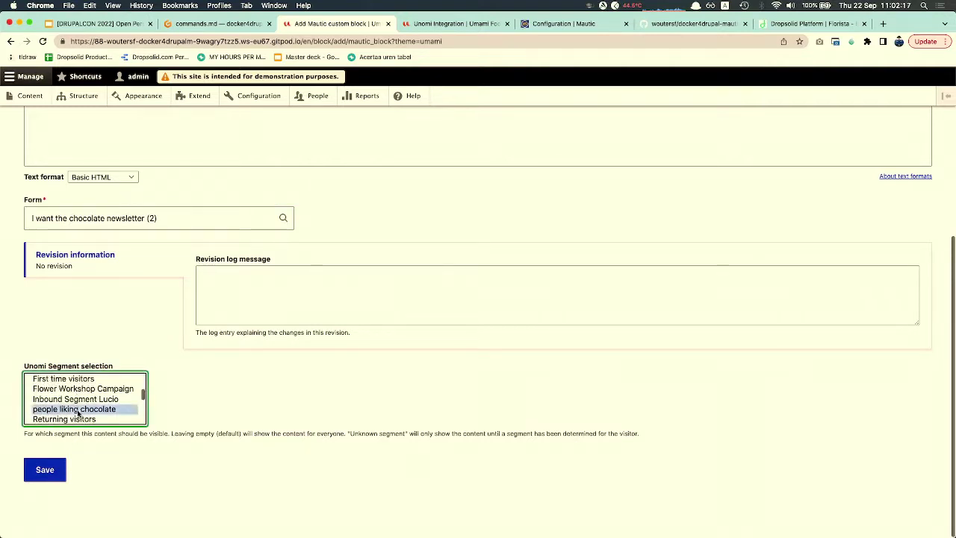
{"action": "left_click", "coordinate": [44, 470]}
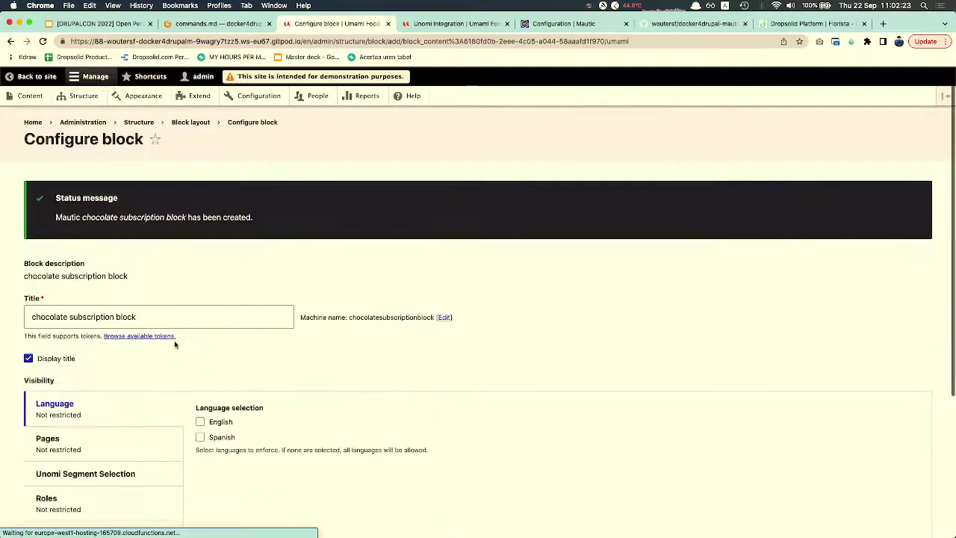
- Set the chocolate subscription block's region to Content and save the block
{"action": "scroll", "coordinate": [111, 341], "scroll_direction": "down", "scroll_amount": 3}
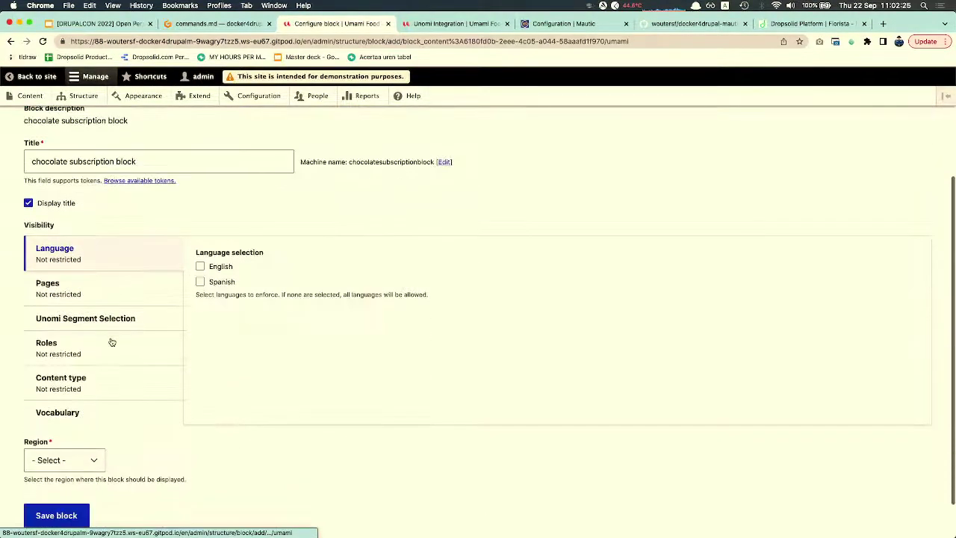
{"action": "left_click", "coordinate": [73, 458]}
{"action": "key", "text": "c"}
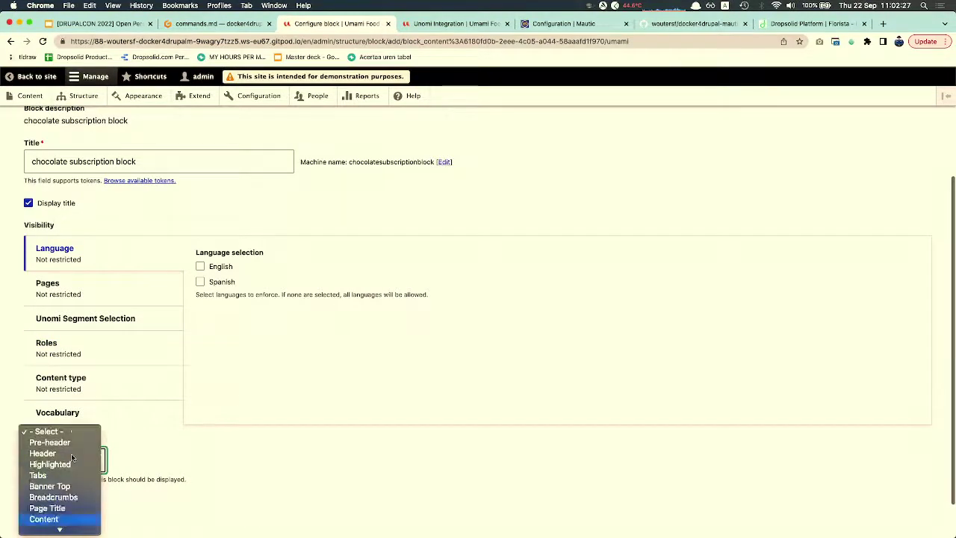
{"action": "key", "text": "Return"}
{"action": "key", "text": "Tab"}
{"action": "key", "text": "Return"}
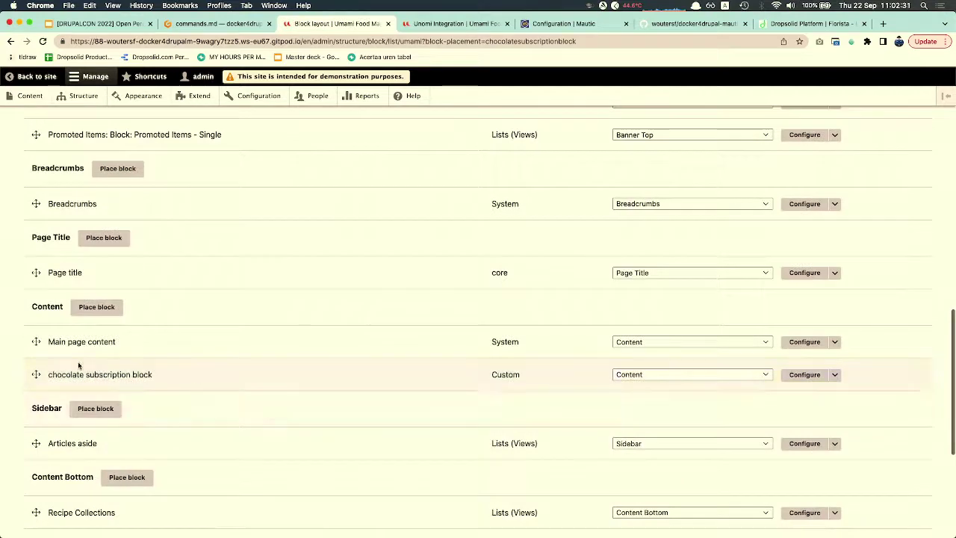
- Move the chocolate block above Main page content and save the block layout
{"action": "left_click_drag", "start_coordinate": [36, 375], "coordinate": [36, 340]}
{"action": "scroll", "coordinate": [145, 399], "scroll_direction": "up", "scroll_amount": 1}
{"action": "scroll", "coordinate": [140, 397], "scroll_direction": "down", "scroll_amount": 5}
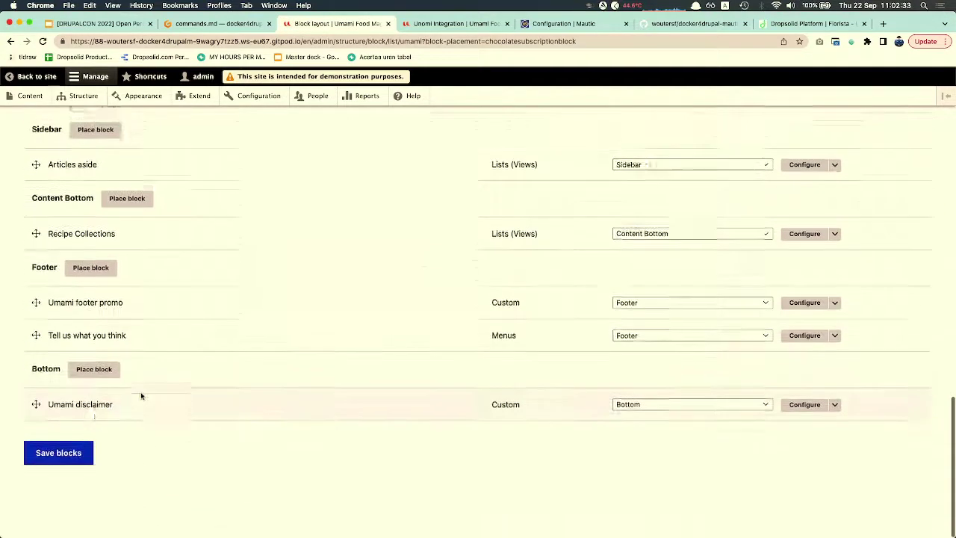
{"action": "left_click", "coordinate": [47, 477]}
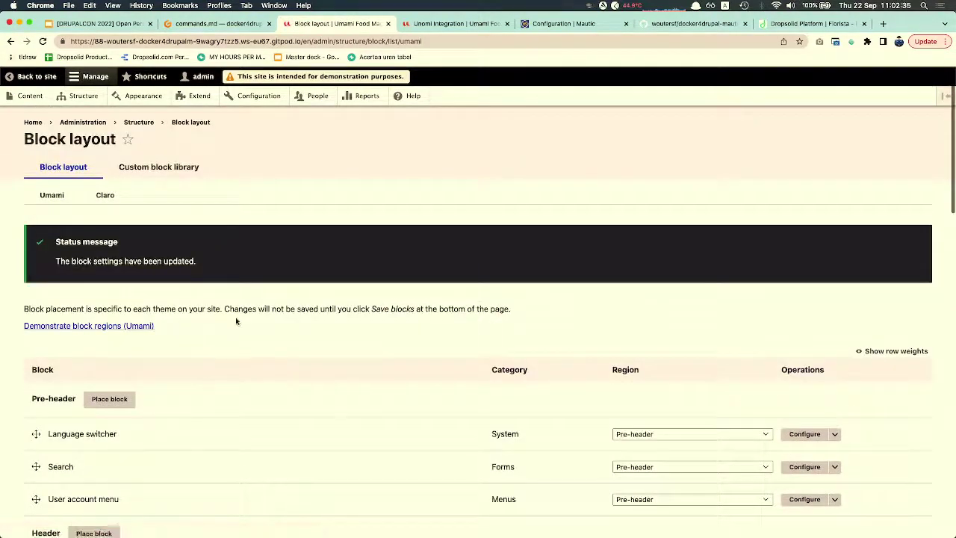
- Start a new Mautic custom block in Content, described 'I like vegetarian food!'
{"action": "scroll", "coordinate": [236, 321], "scroll_direction": "down", "scroll_amount": 2}
{"action": "key", "text": "super+f"}
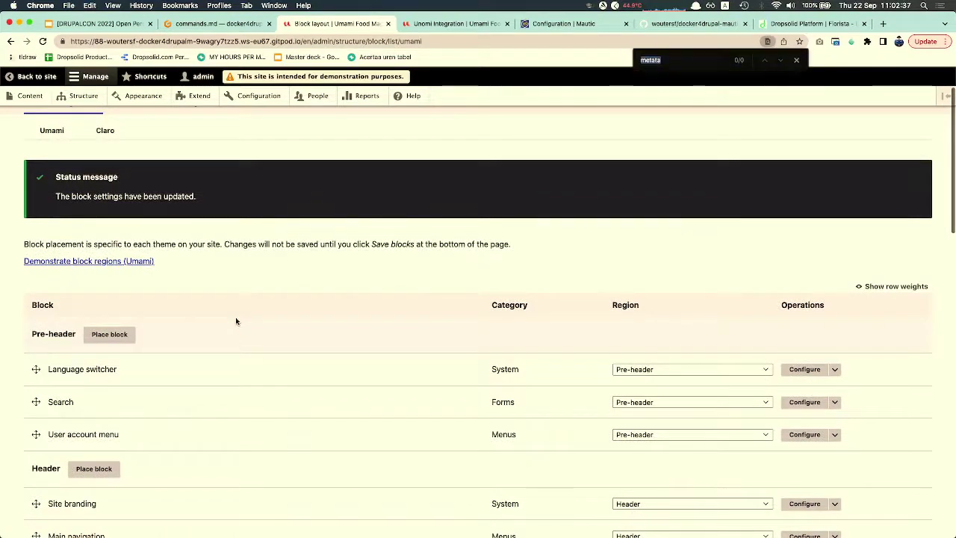
{"action": "type", "text": "chocol"}
{"action": "left_click", "coordinate": [104, 290]}
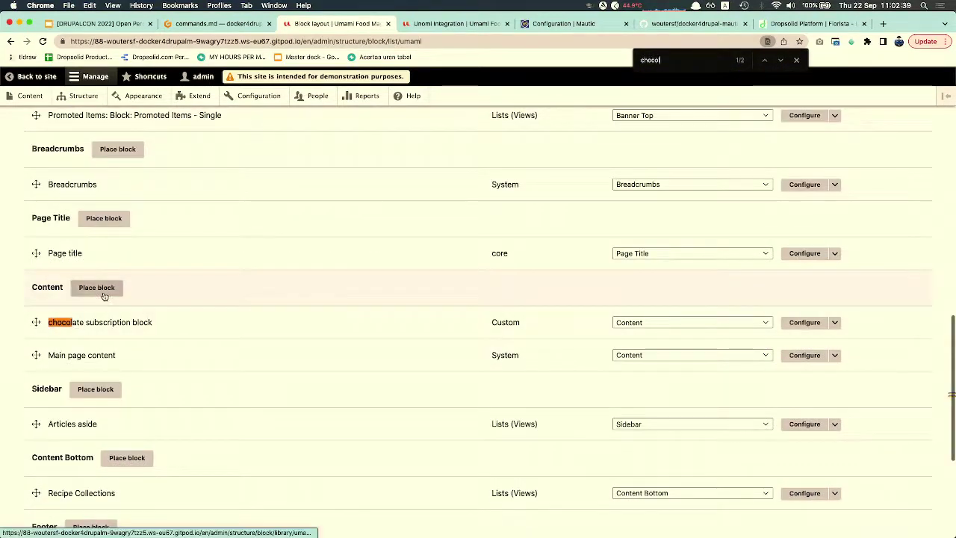
{"action": "left_click", "coordinate": [401, 165]}
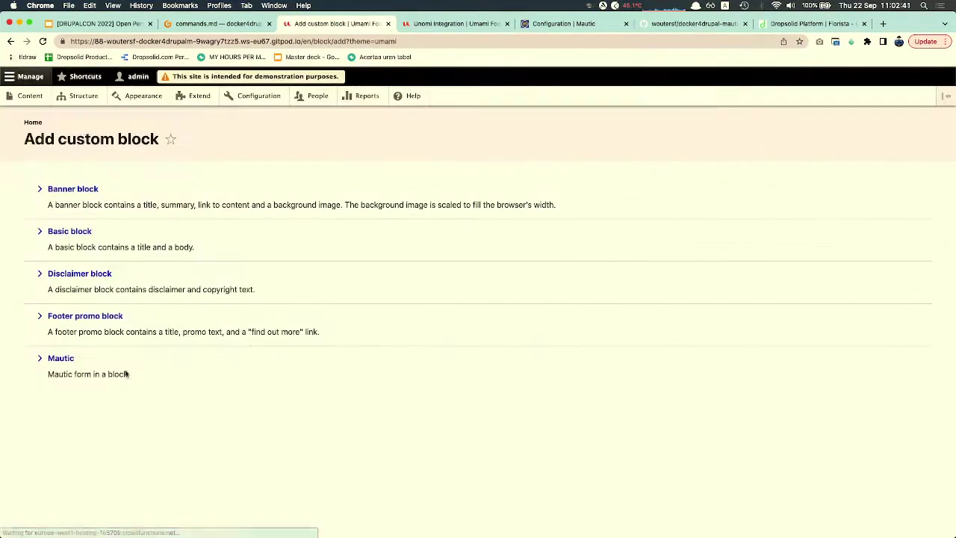
{"action": "left_click", "coordinate": [72, 359]}
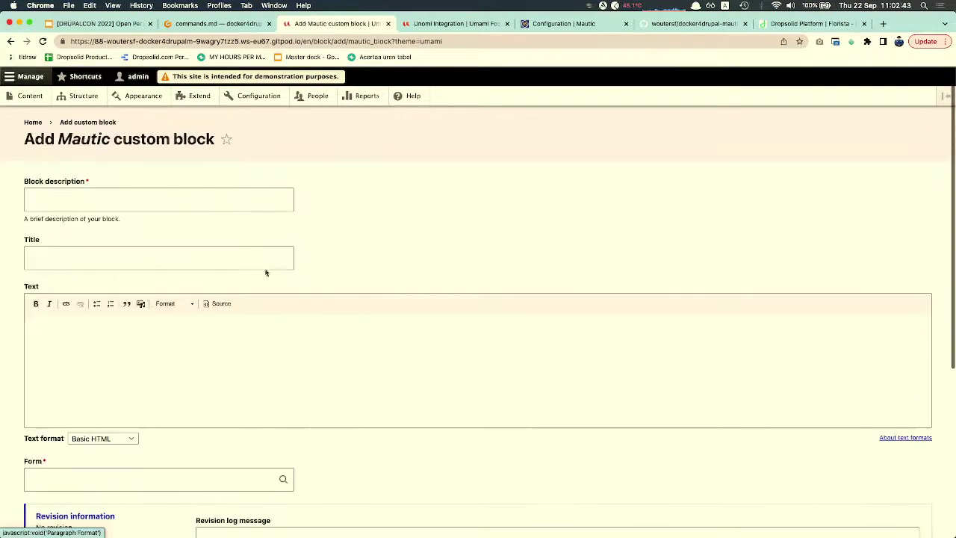
{"action": "left_click", "coordinate": [121, 197]}
{"action": "type", "text": "I lik"}
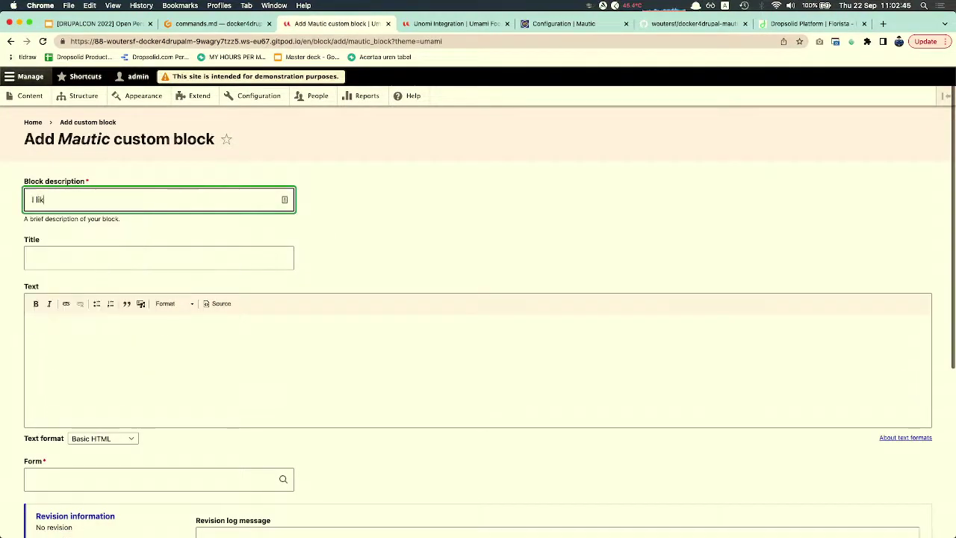
{"action": "type", "text": "e vegetarian "}
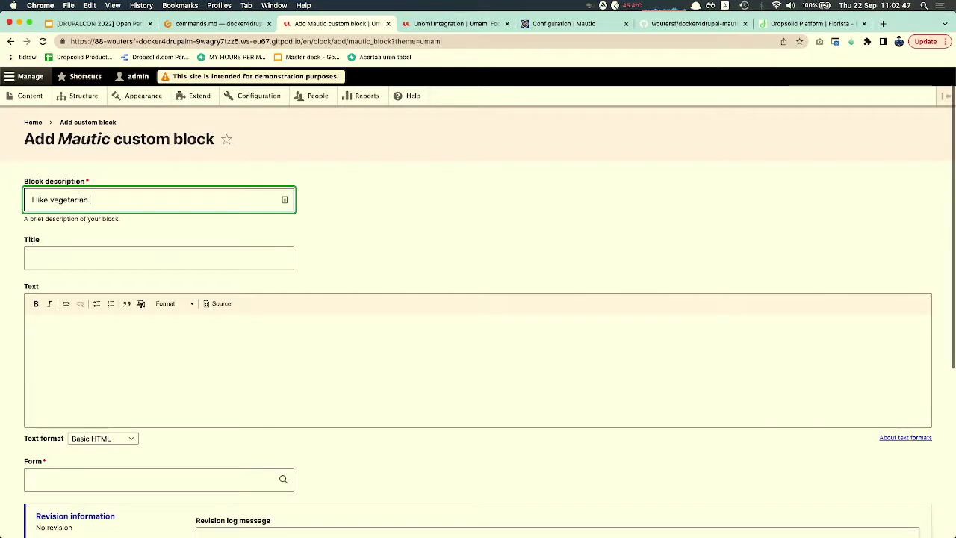
{"action": "type", "text": "food!"}
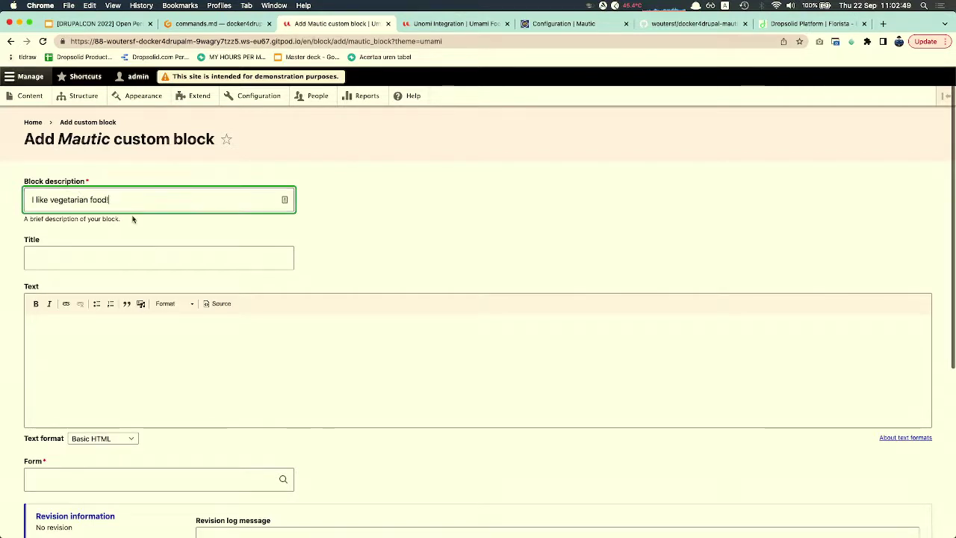
- Select the vegetarian dishes form and the likes vegetarian segment, then save the block
{"action": "scroll", "coordinate": [138, 235], "scroll_direction": "down", "scroll_amount": 1}
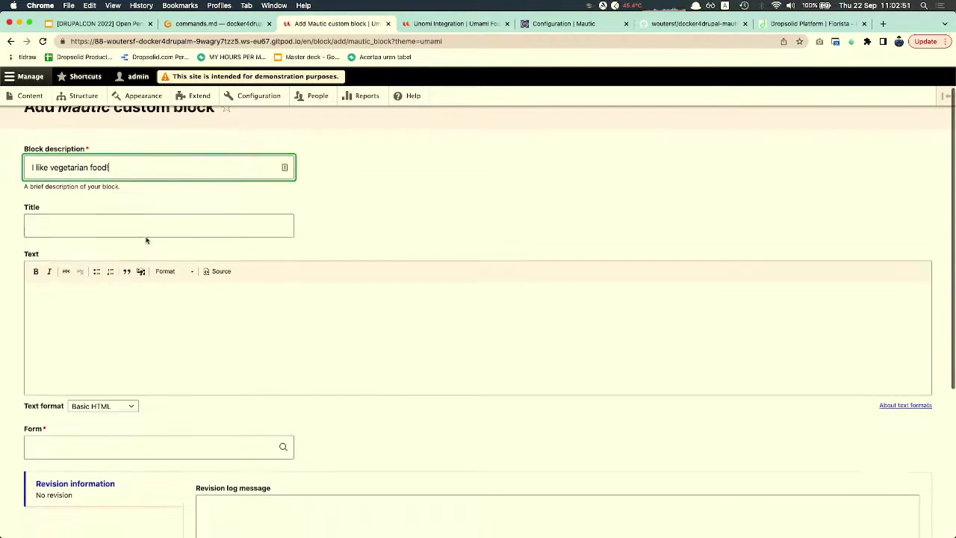
{"action": "scroll", "coordinate": [112, 317], "scroll_direction": "down", "scroll_amount": 3}
{"action": "left_click", "coordinate": [85, 333]}
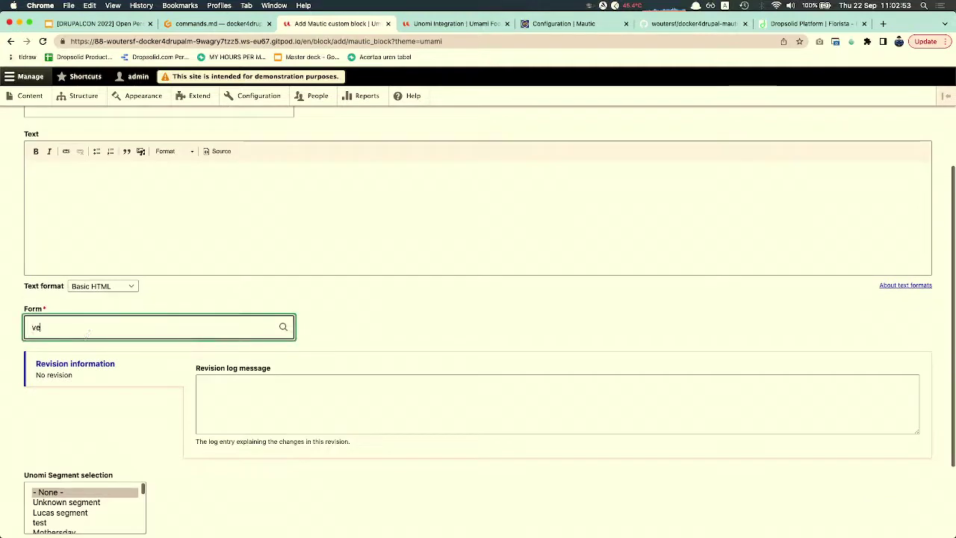
{"action": "type", "text": "ve"}
{"action": "left_click", "coordinate": [82, 351]}
{"action": "scroll", "coordinate": [173, 326], "scroll_direction": "down", "scroll_amount": 1}
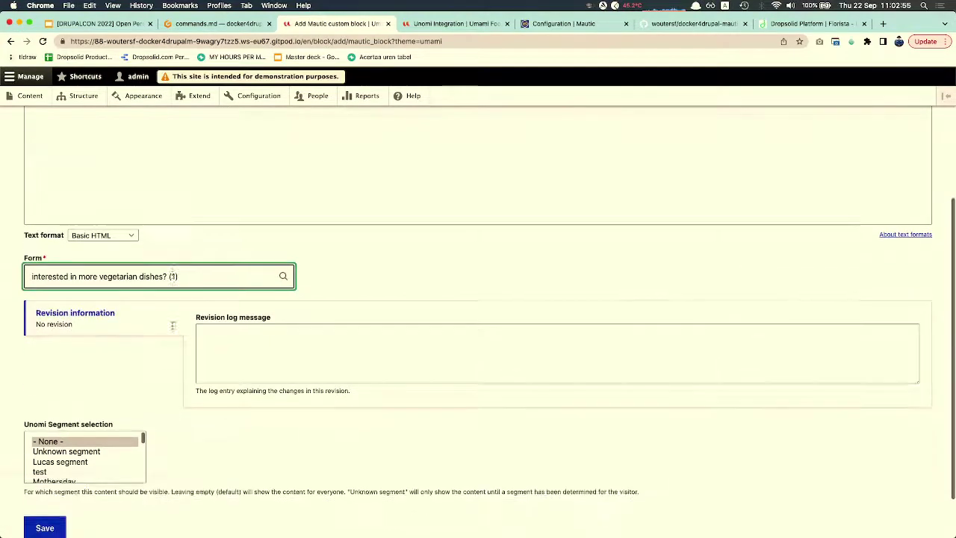
{"action": "scroll", "coordinate": [172, 325], "scroll_direction": "down", "scroll_amount": 2}
{"action": "scroll", "coordinate": [83, 396], "scroll_direction": "down", "scroll_amount": 3}
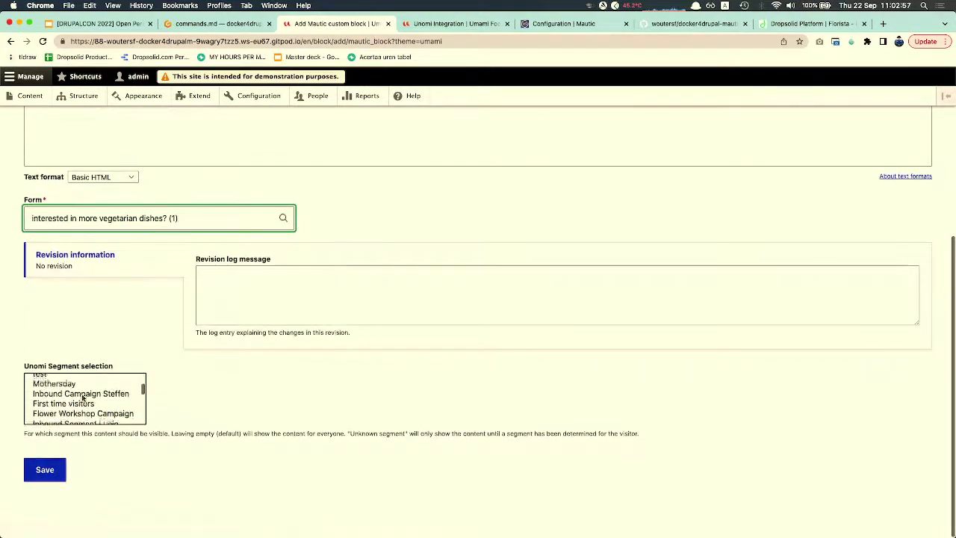
{"action": "scroll", "coordinate": [83, 398], "scroll_direction": "down", "scroll_amount": 4}
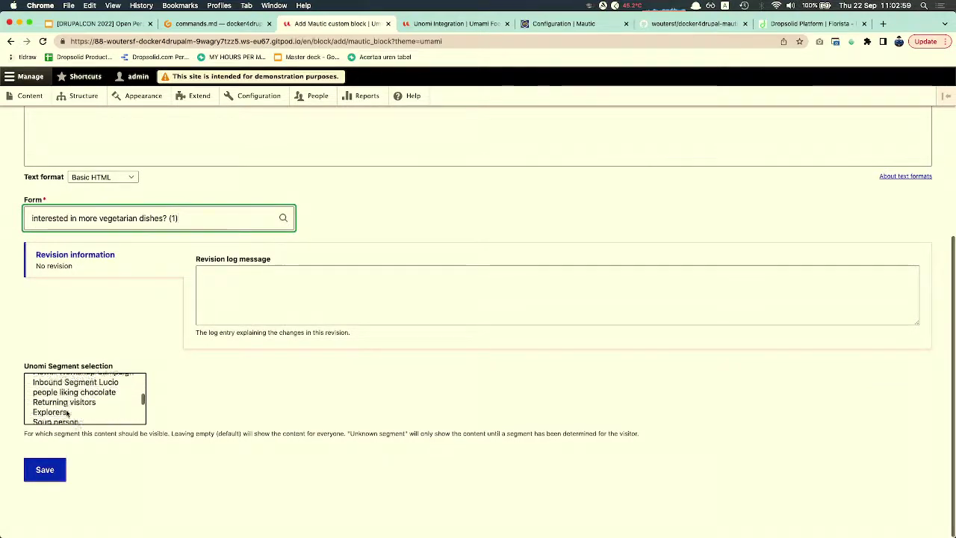
{"action": "scroll", "coordinate": [67, 411], "scroll_direction": "down", "scroll_amount": 2}
{"action": "left_click", "coordinate": [63, 406]}
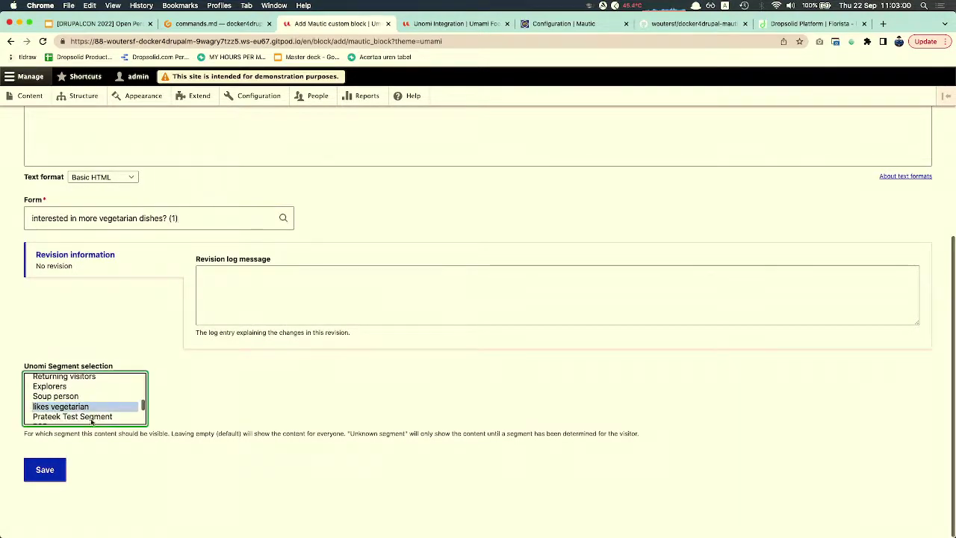
{"action": "left_click", "coordinate": [52, 470]}
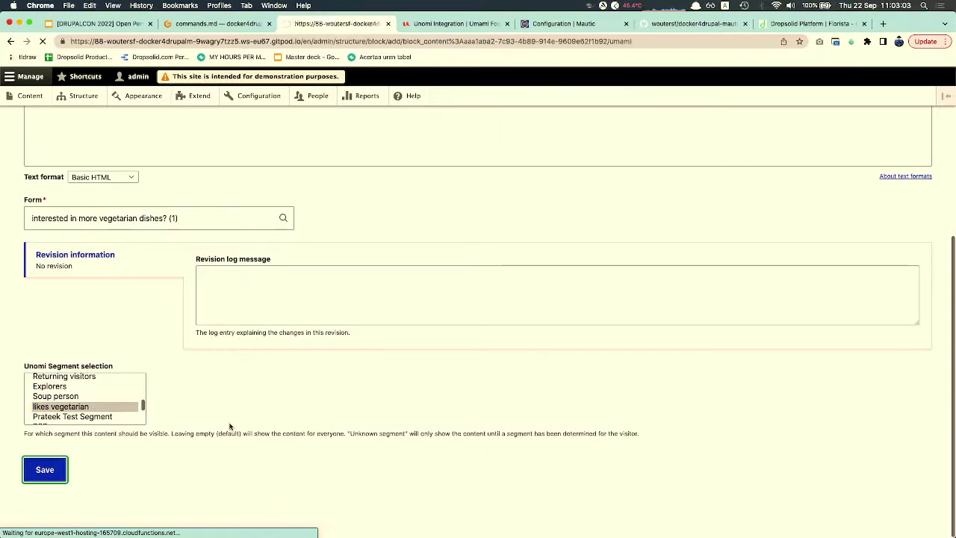
- Set the vegetarian block's region to Content and save the block
{"action": "scroll", "coordinate": [224, 373], "scroll_direction": "down", "scroll_amount": 3}
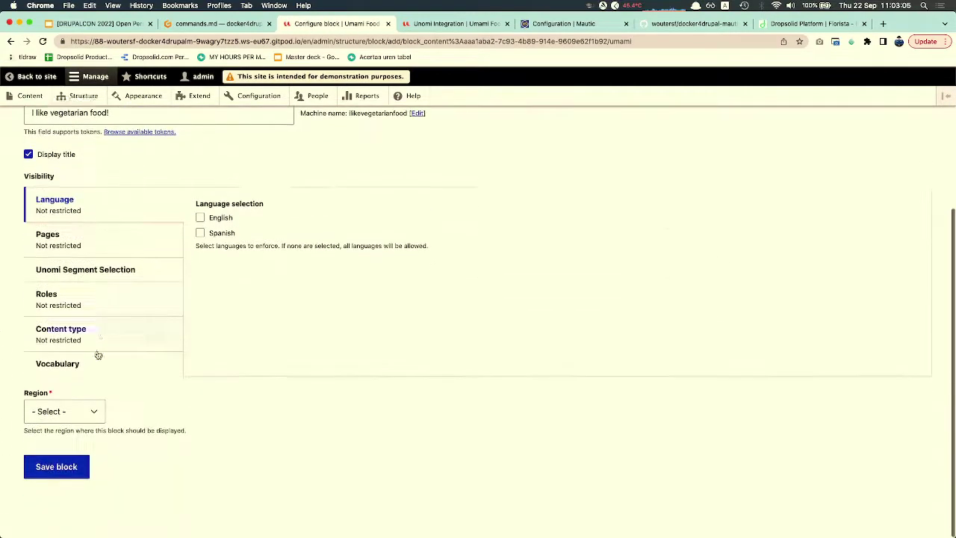
{"action": "left_click", "coordinate": [64, 416]}
{"action": "left_click", "coordinate": [43, 502]}
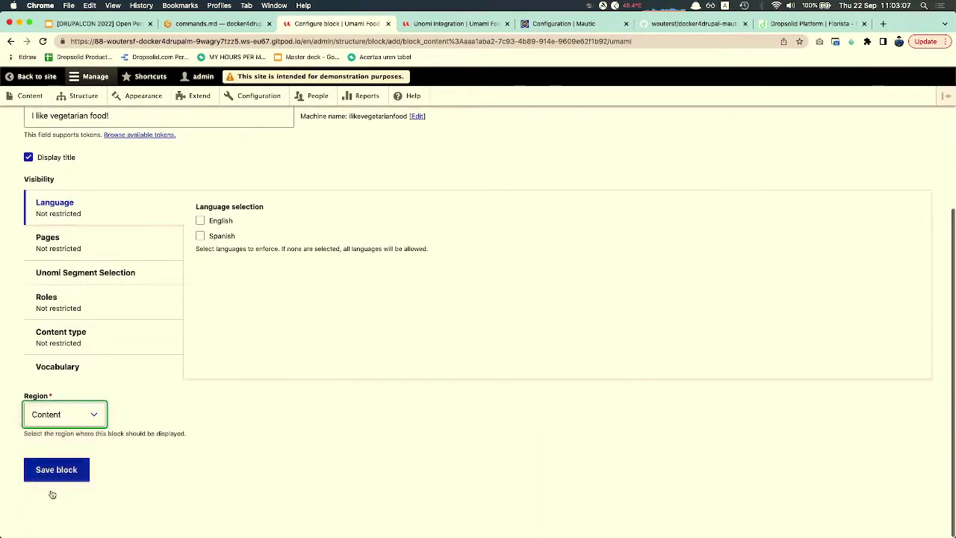
{"action": "left_click", "coordinate": [56, 469]}
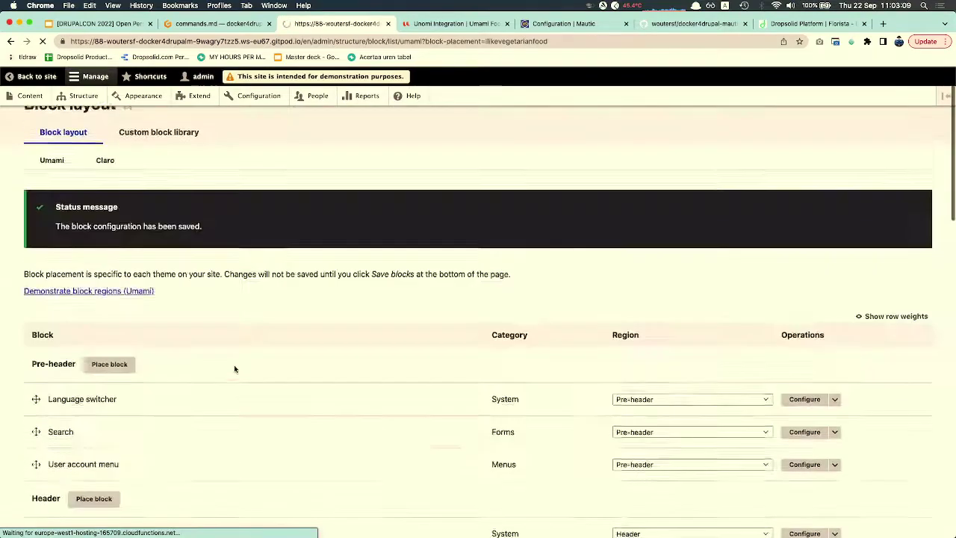
- Move the vegetarian block above Main page content, save the layout, and open Content overview
{"action": "left_click_drag", "start_coordinate": [38, 353], "coordinate": [38, 334]}
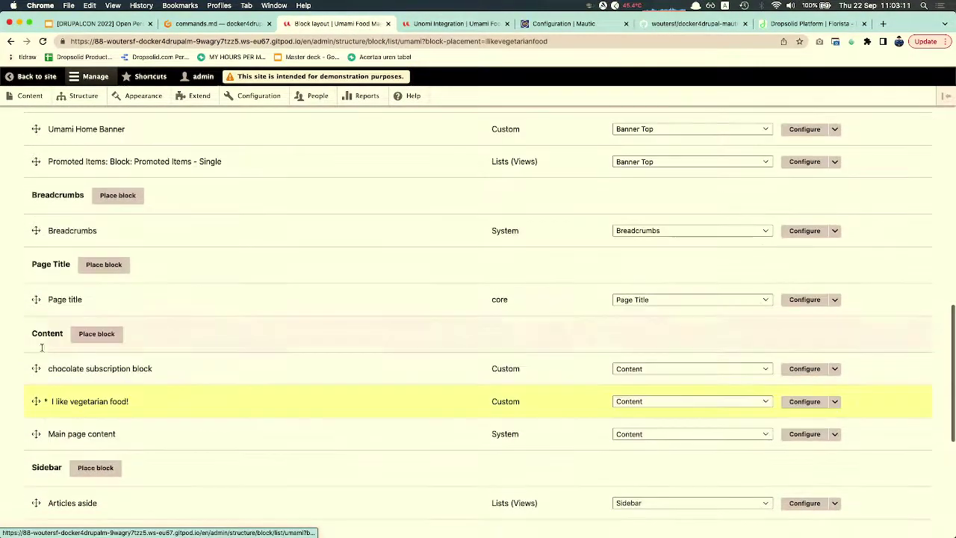
{"action": "scroll", "coordinate": [298, 336], "scroll_direction": "down", "scroll_amount": 5}
{"action": "left_click", "coordinate": [58, 469]}
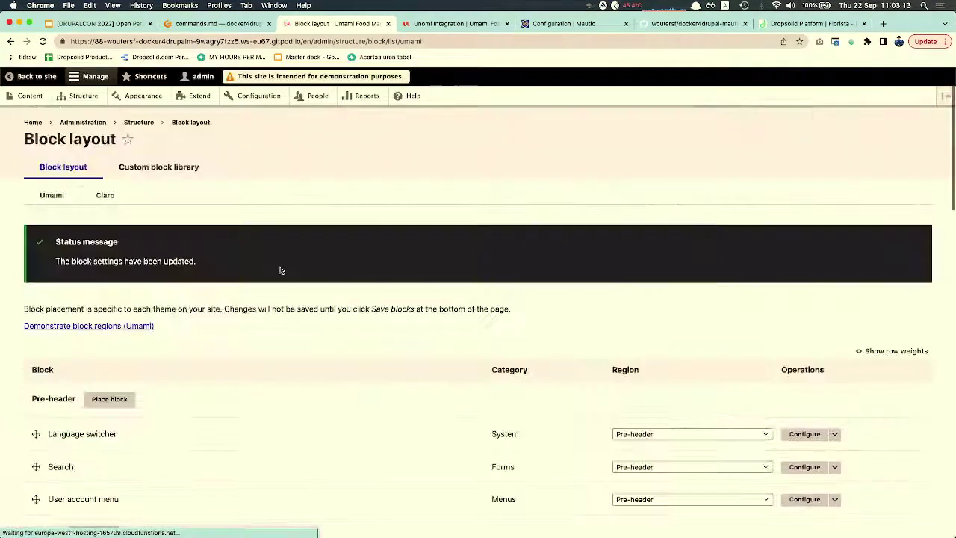
{"action": "left_click", "coordinate": [31, 97]}
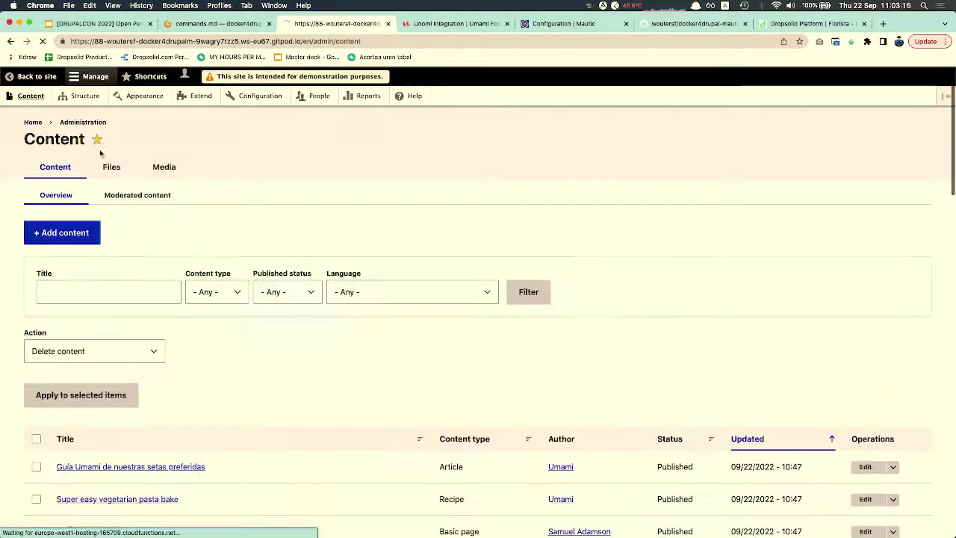
- Open the Super easy vegetarian pasta bake recipe page on the site
{"action": "left_click", "coordinate": [33, 76]}
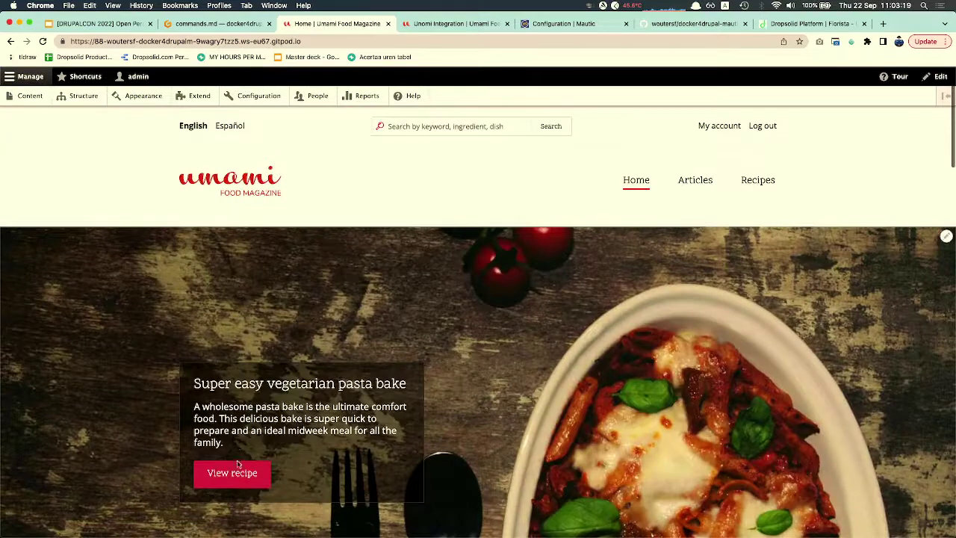
{"action": "left_click", "coordinate": [236, 471]}
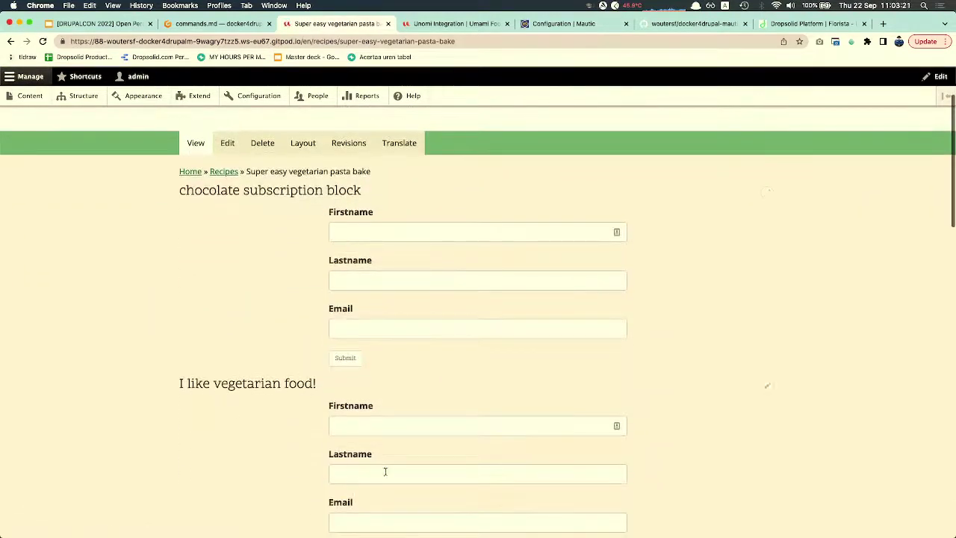
{"action": "scroll", "coordinate": [332, 345], "scroll_direction": "down", "scroll_amount": 1}
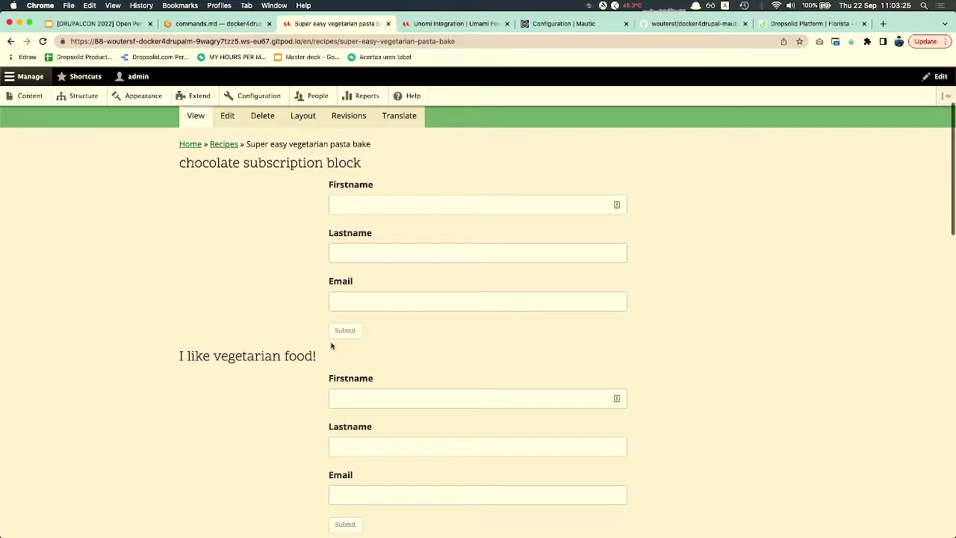
- View the recipe anonymously in a private window, then close it and go to Dropsolid Platform
{"action": "left_click", "coordinate": [467, 41]}
{"action": "key", "text": "super+c"}
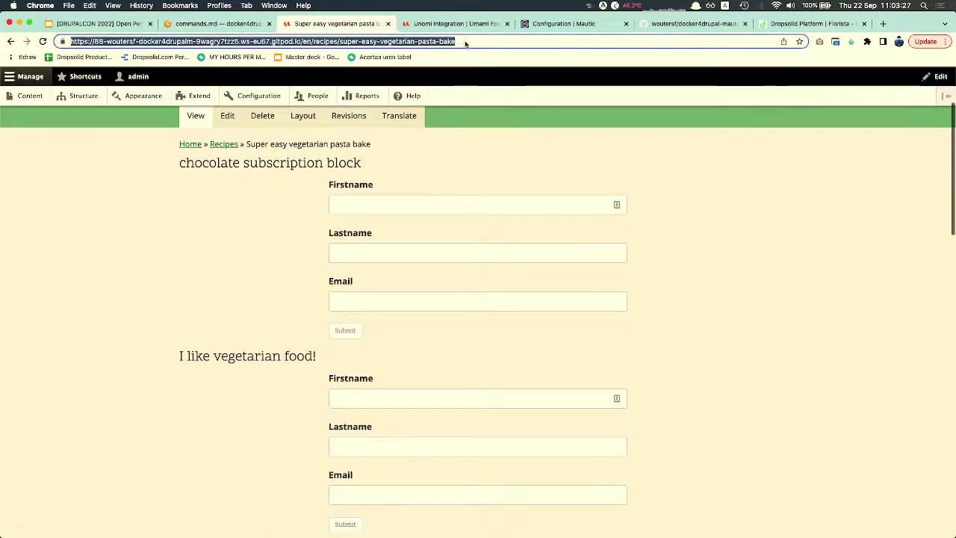
{"action": "key", "text": "super+shift+n"}
{"action": "key", "text": "super+v"}
{"action": "key", "text": "Return"}
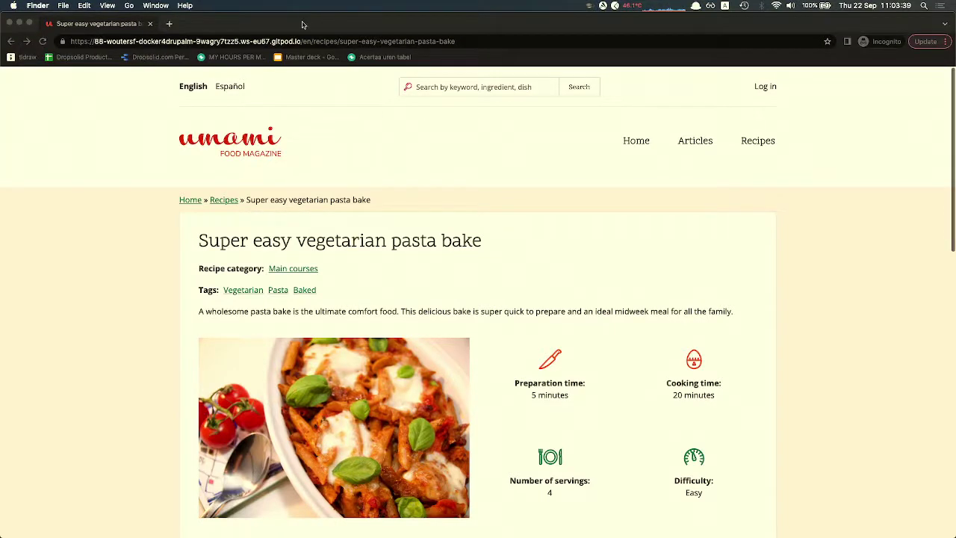
{"action": "left_click_drag", "start_coordinate": [309, 24], "coordinate": [323, 74]}
{"action": "left_click", "coordinate": [95, 73]}
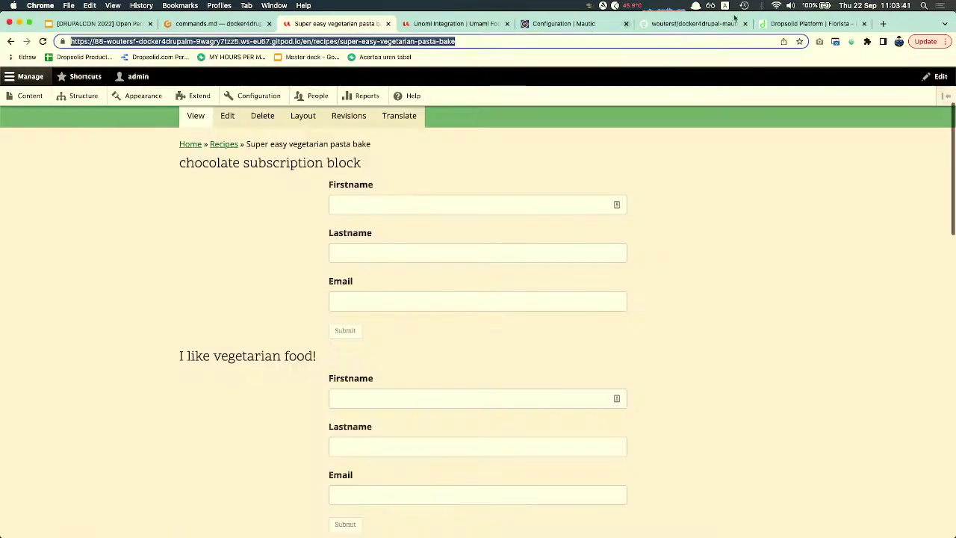
{"action": "left_click", "coordinate": [792, 28]}
- Open the likes vegetarian segment from Florista's Segments list
{"action": "scroll", "coordinate": [247, 142], "scroll_direction": "up", "scroll_amount": 3}
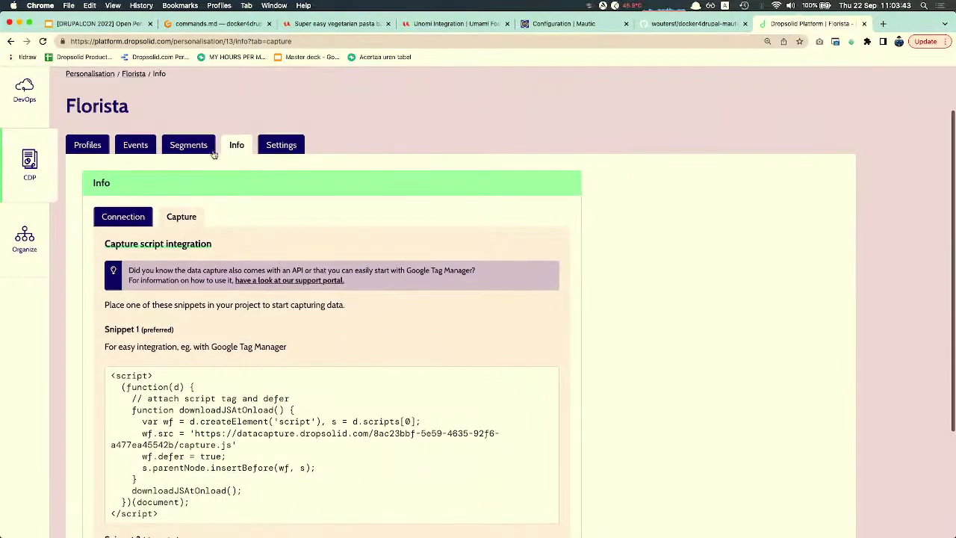
{"action": "left_click", "coordinate": [197, 148]}
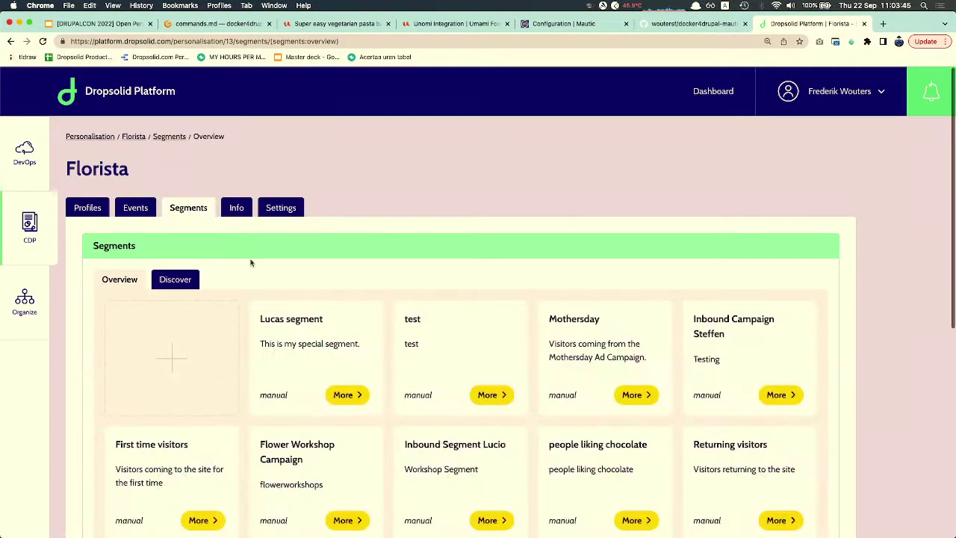
{"action": "scroll", "coordinate": [251, 262], "scroll_direction": "down", "scroll_amount": 2}
{"action": "scroll", "coordinate": [251, 262], "scroll_direction": "down", "scroll_amount": 3}
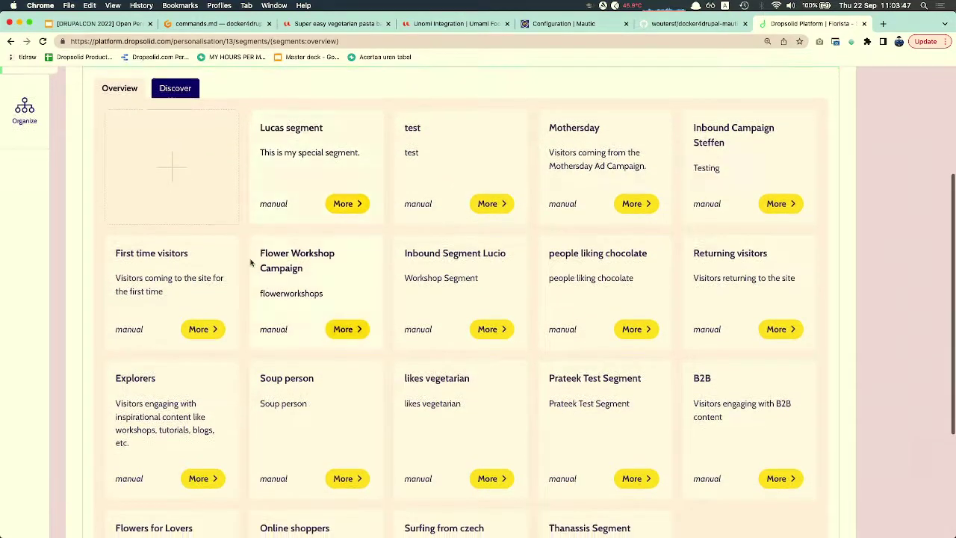
{"action": "scroll", "coordinate": [413, 375], "scroll_direction": "down", "scroll_amount": 3}
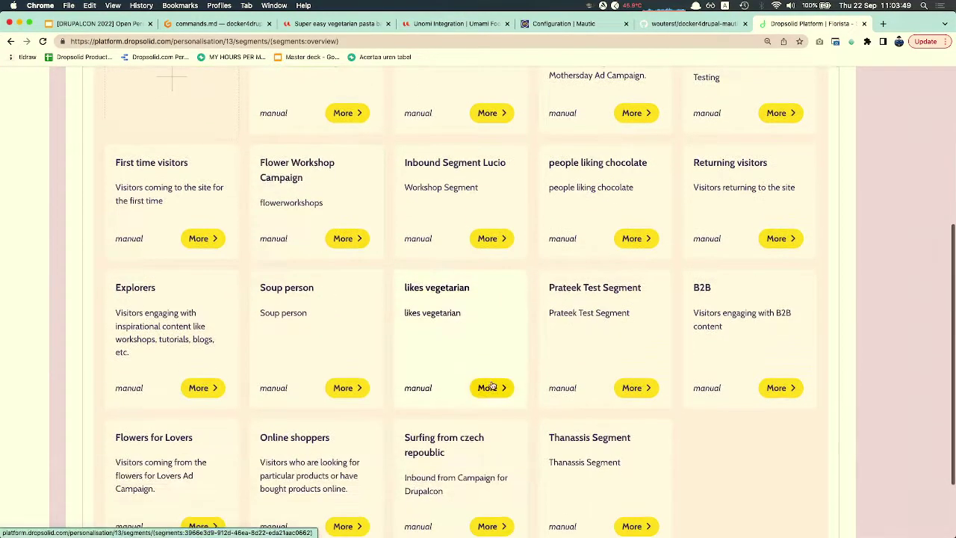
{"action": "left_click", "coordinate": [484, 388]}
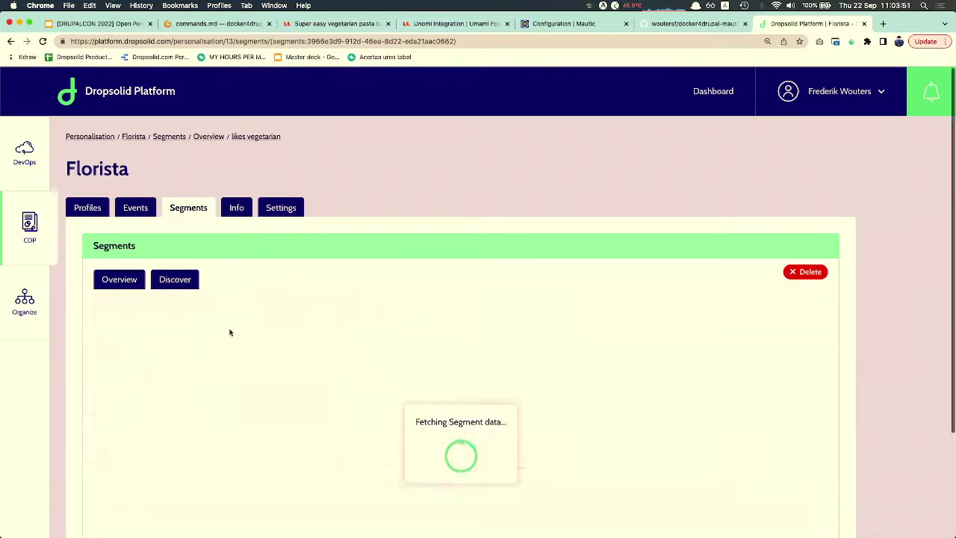
- Check the rule field and keep the ds_ vegetarian recipe score, greater than 4
{"action": "scroll", "coordinate": [230, 333], "scroll_direction": "down", "scroll_amount": 2}
{"action": "scroll", "coordinate": [230, 333], "scroll_direction": "down", "scroll_amount": 3}
{"action": "left_click", "coordinate": [226, 358]}
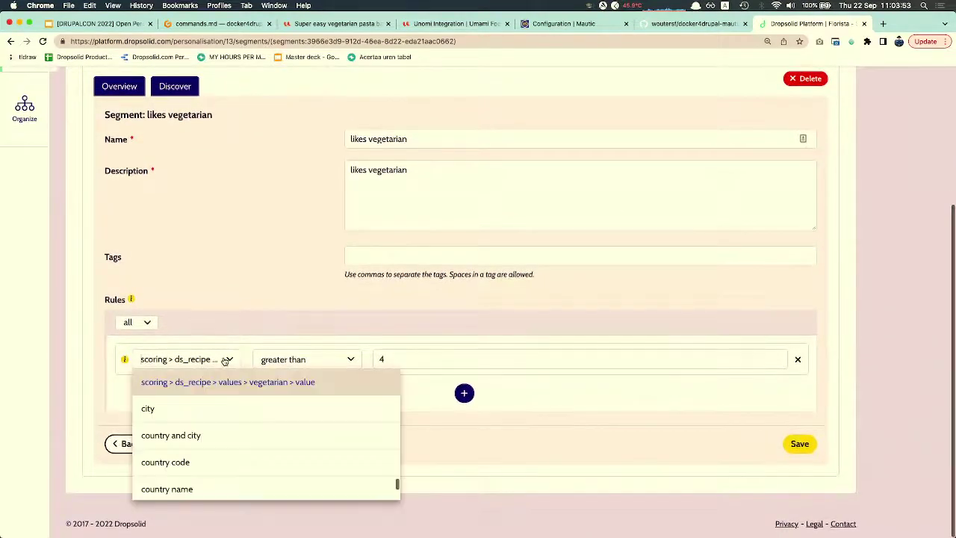
{"action": "left_click", "coordinate": [236, 319]}
{"action": "scroll", "coordinate": [231, 215], "scroll_direction": "up", "scroll_amount": 1}
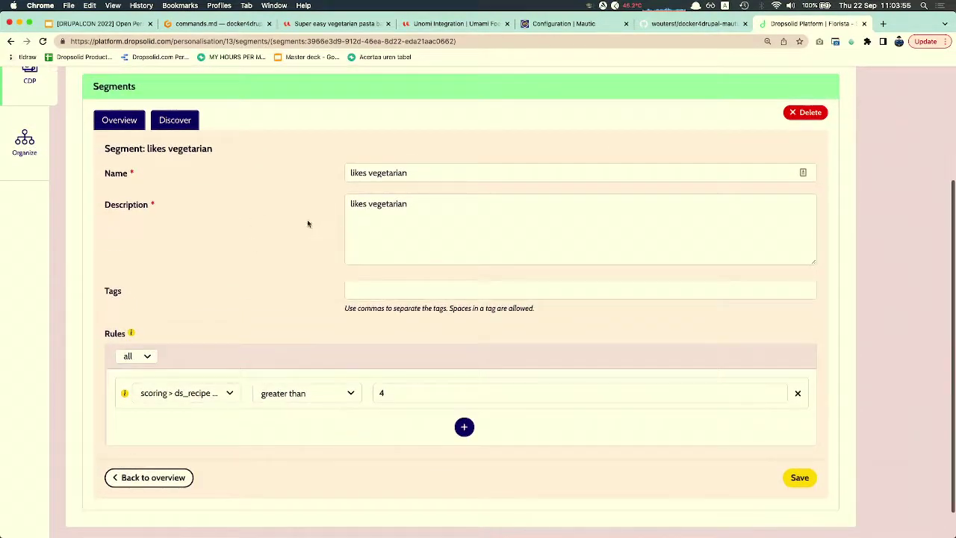
{"action": "scroll", "coordinate": [214, 298], "scroll_direction": "down", "scroll_amount": 1}
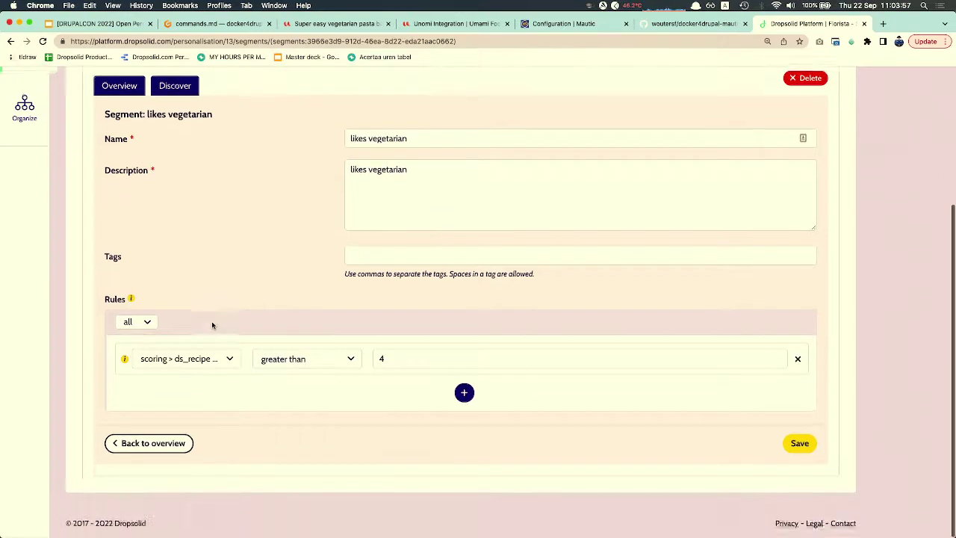
{"action": "left_click", "coordinate": [228, 360]}
{"action": "type", "text": "ds_"}
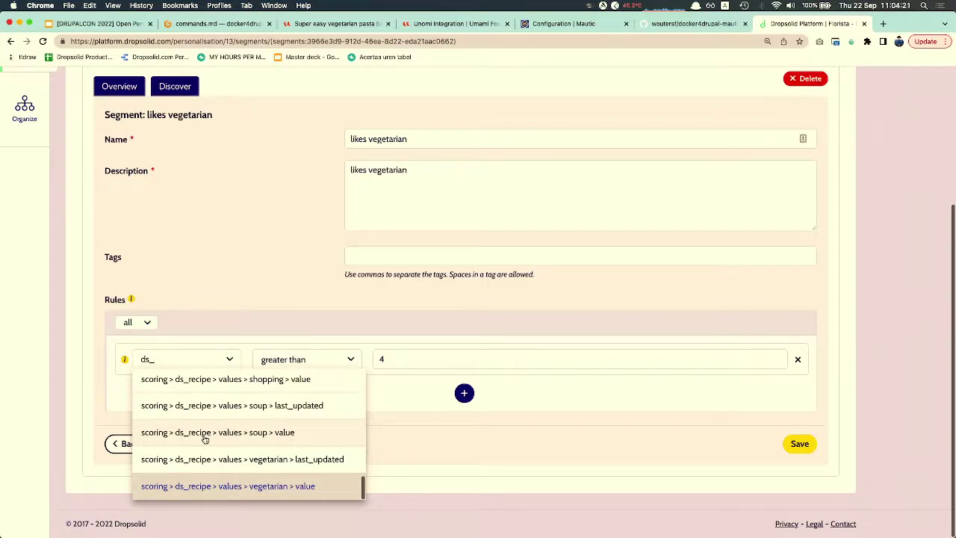
{"action": "left_click", "coordinate": [215, 252]}
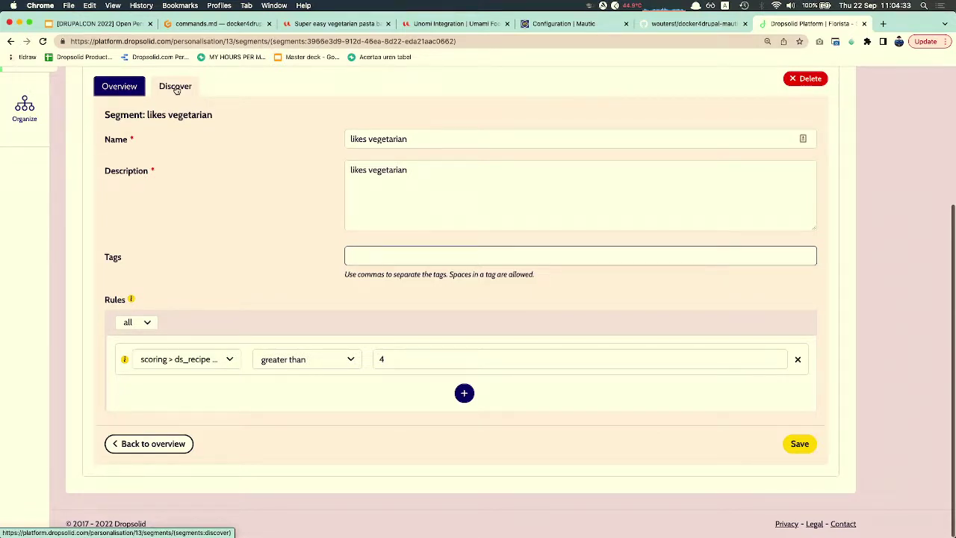
- Load discovery model 2021-10-05_14:51:52.583 and scroll through its visitor groups
{"action": "left_click", "coordinate": [176, 89]}
{"action": "left_click", "coordinate": [224, 319]}
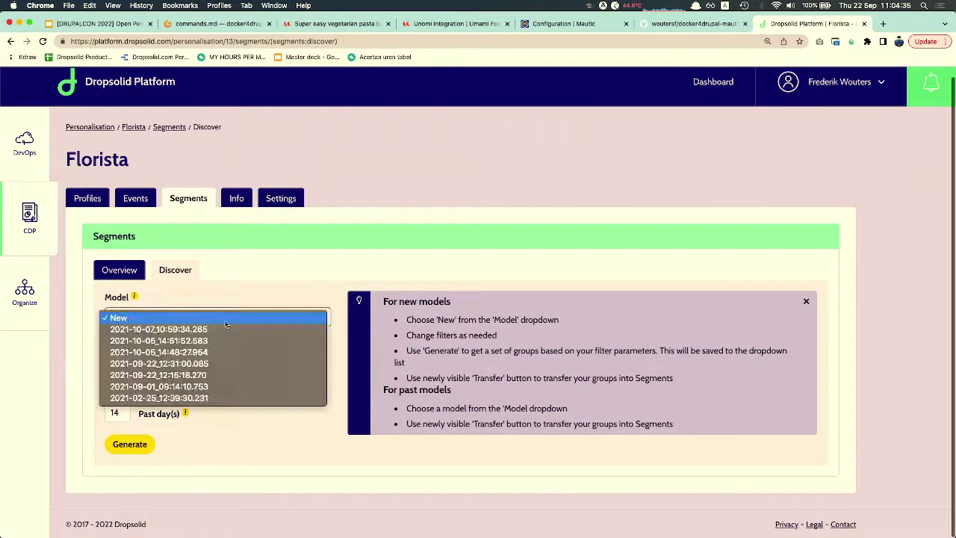
{"action": "left_click", "coordinate": [267, 341]}
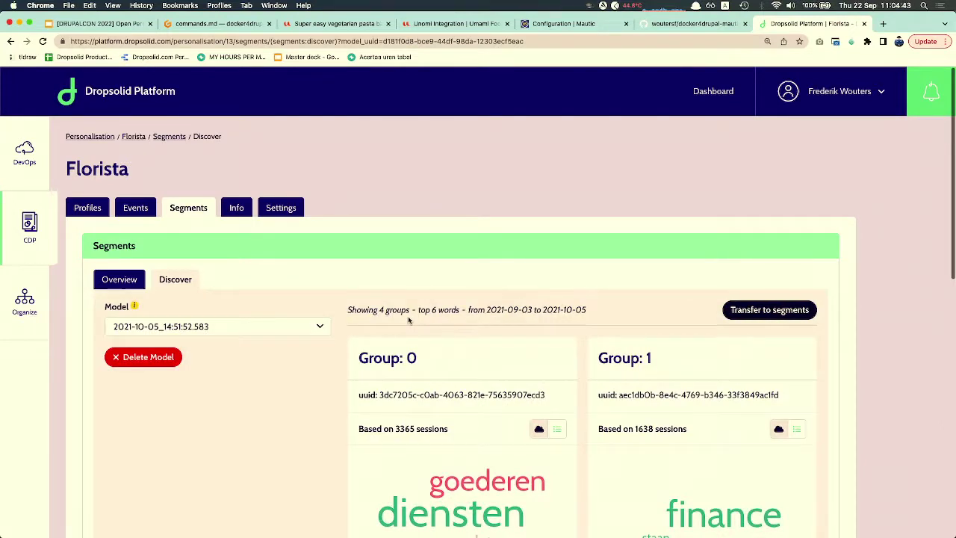
{"action": "scroll", "coordinate": [408, 320], "scroll_direction": "down", "scroll_amount": 10}
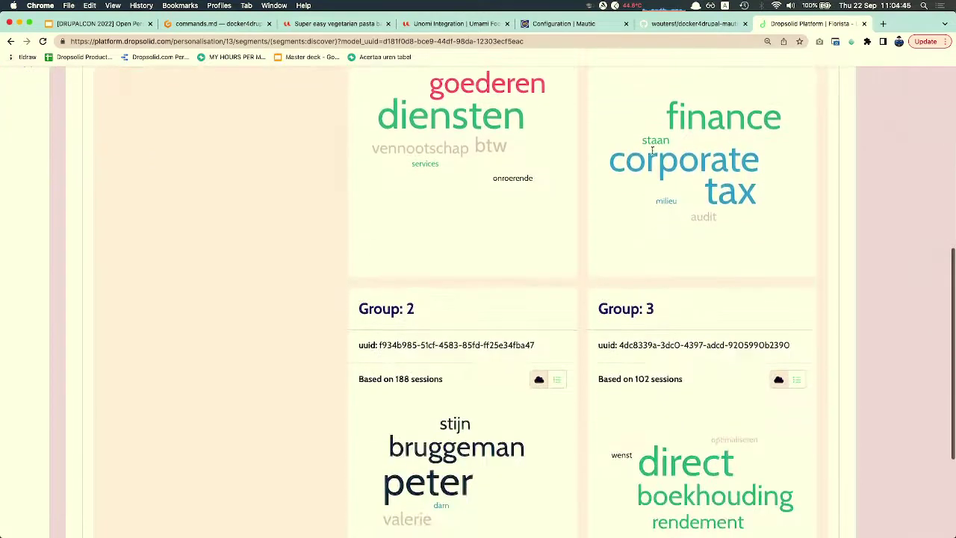
{"action": "scroll", "coordinate": [451, 361], "scroll_direction": "down", "scroll_amount": 3}
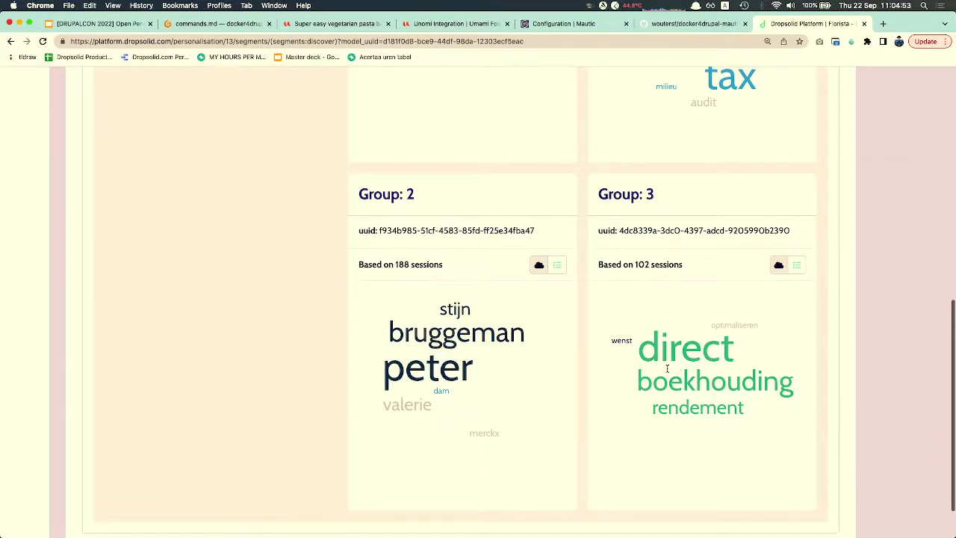
{"action": "scroll", "coordinate": [431, 322], "scroll_direction": "up", "scroll_amount": 15}
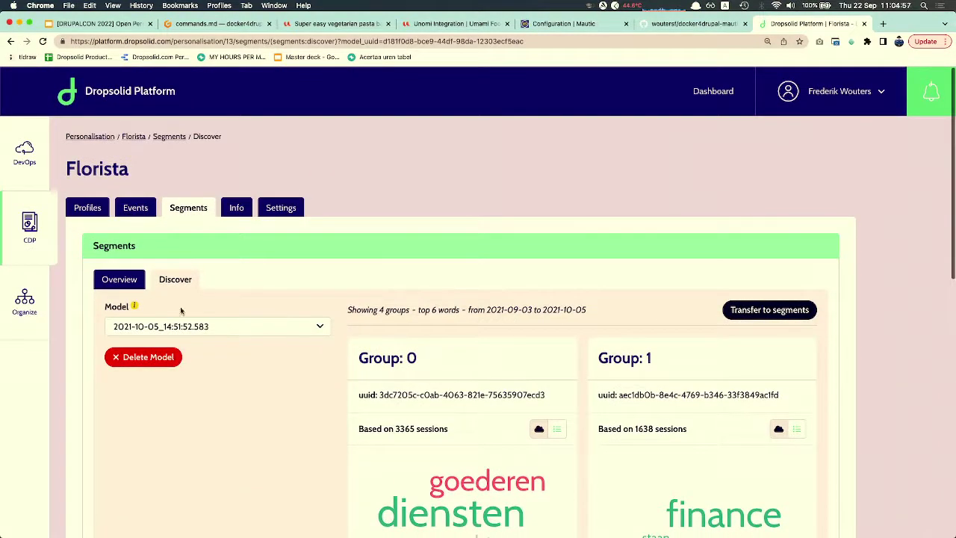
- Reset discovery, reload model 2021-10-05_14:51:52.583, then return to Florista's Segments overview
{"action": "left_click", "coordinate": [181, 282]}
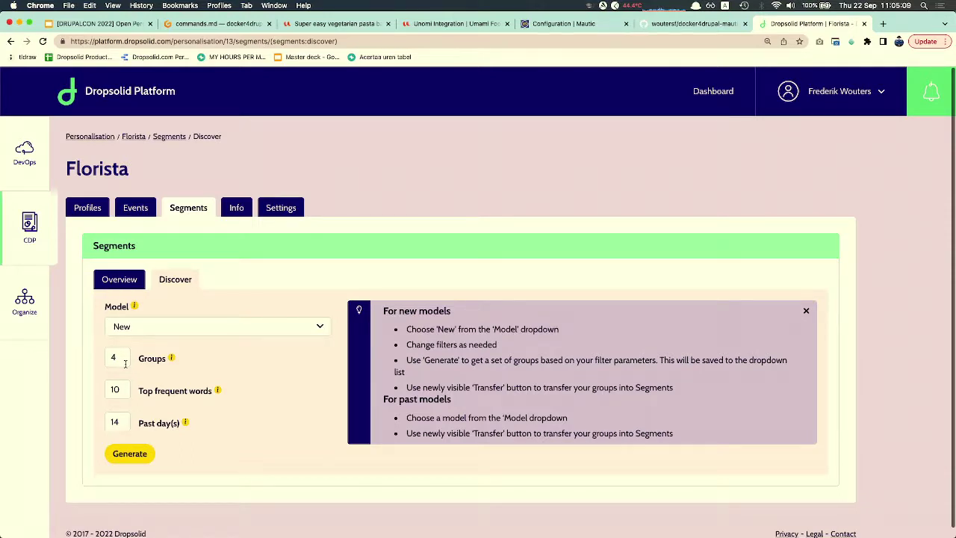
{"action": "left_click", "coordinate": [159, 329]}
{"action": "left_click", "coordinate": [157, 351]}
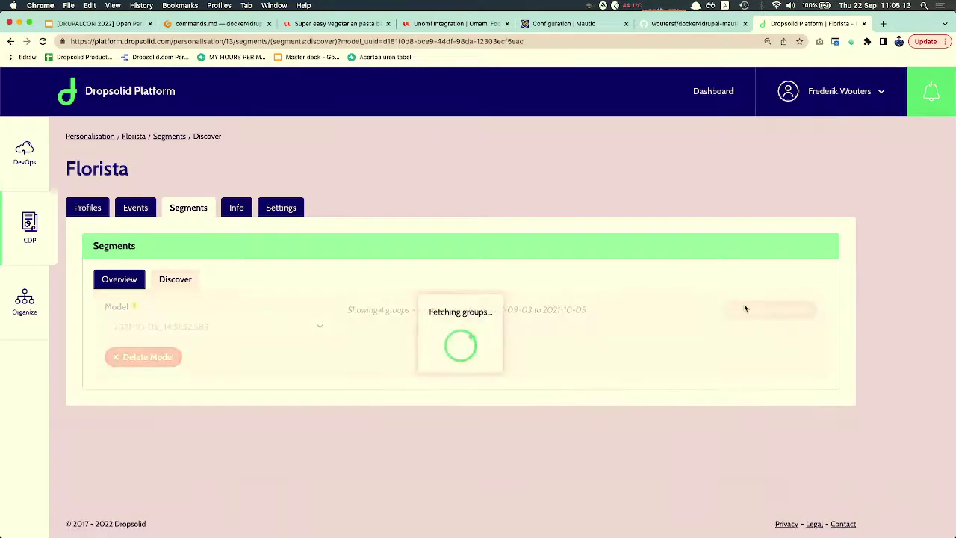
{"action": "left_click", "coordinate": [130, 278]}
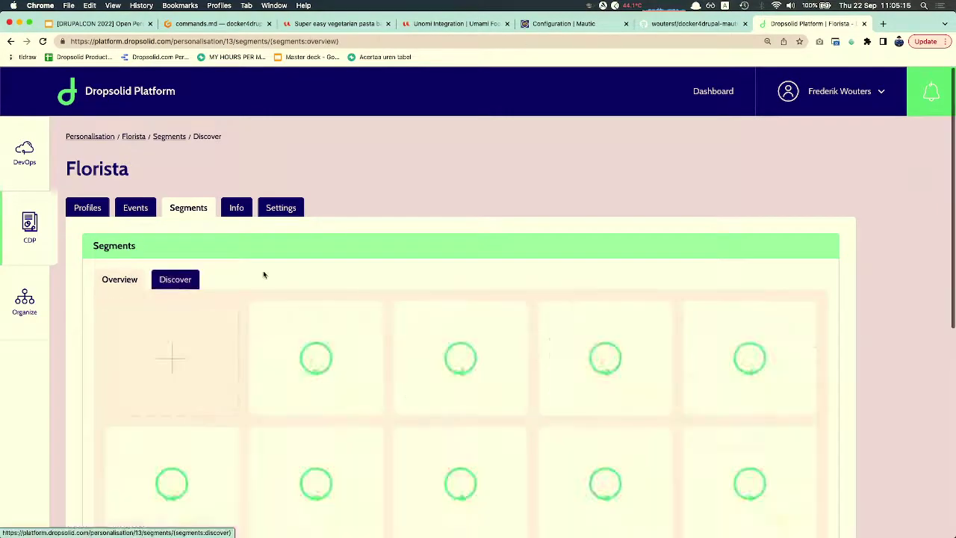
{"action": "scroll", "coordinate": [433, 321], "scroll_direction": "down", "scroll_amount": 2}
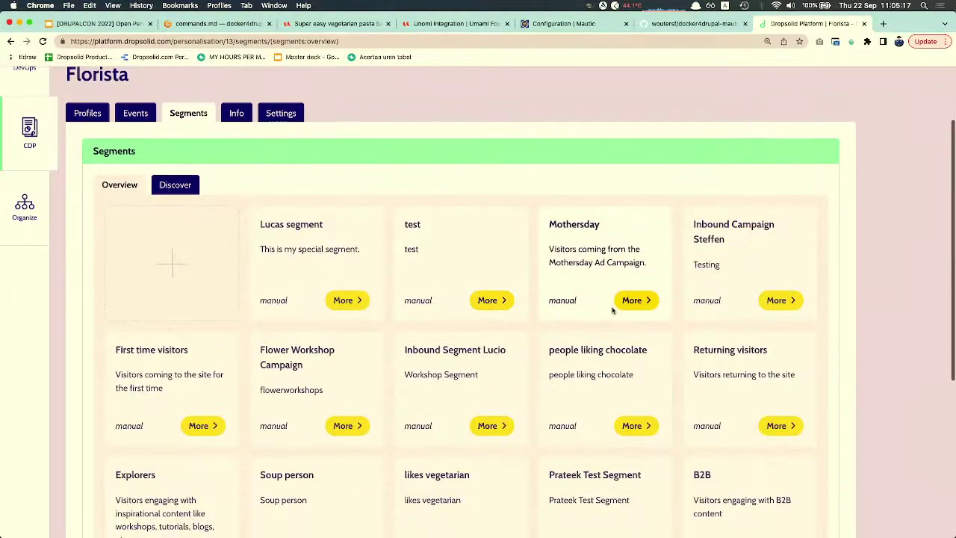